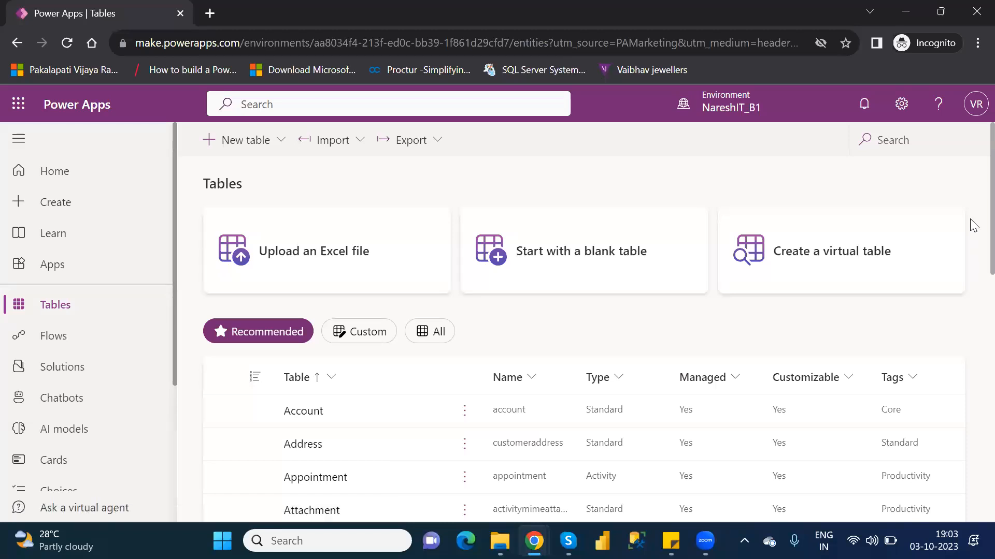
Step: Search the tables list for "custome" and open the Customer table
scroll(974, 233, down, 1)
scroll(974, 254, down, 2)
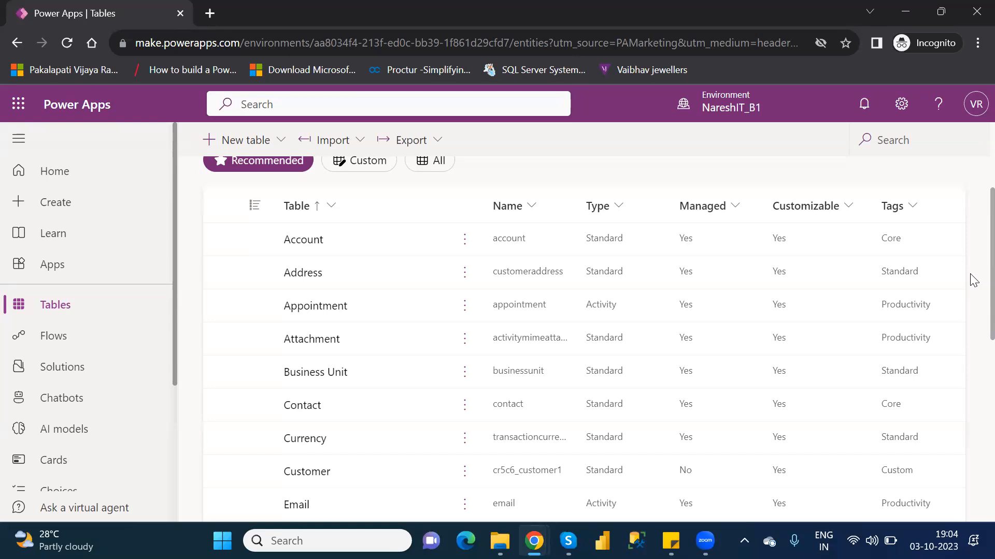
click(351, 108)
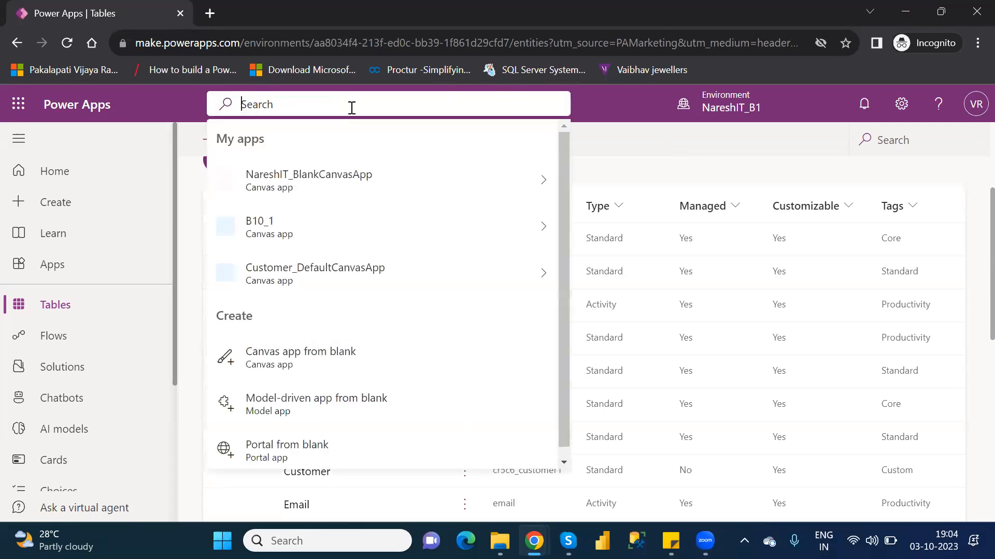
click(665, 171)
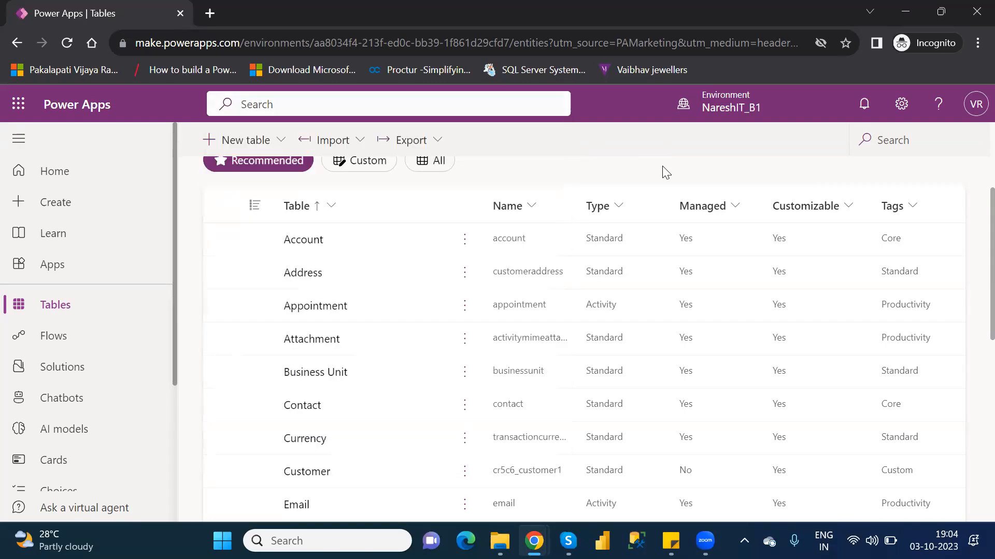
click(909, 139)
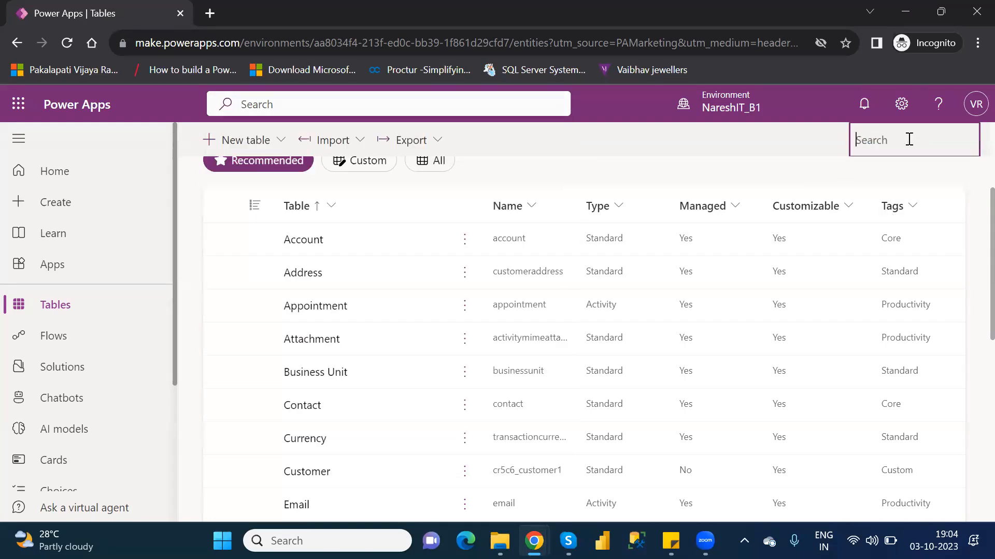
text(custome)
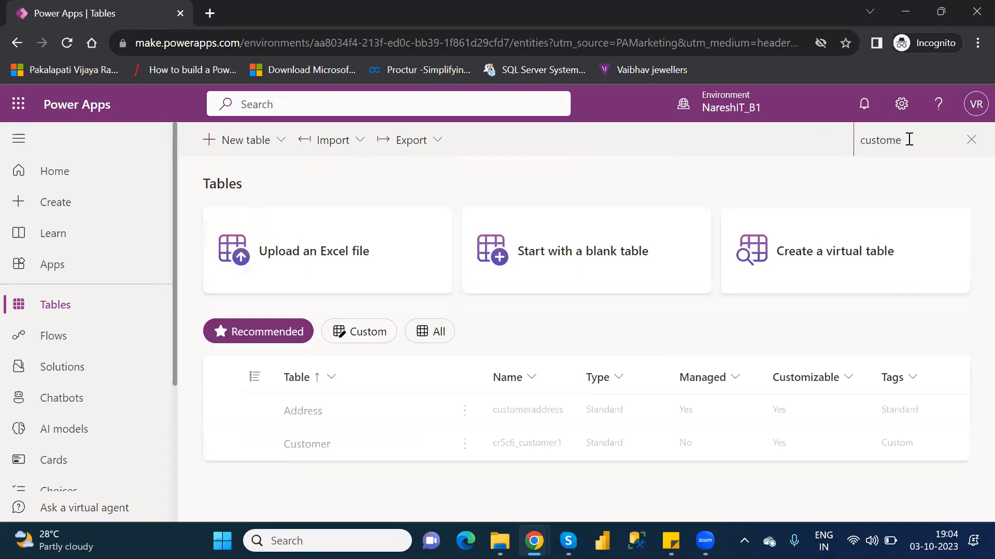
click(307, 447)
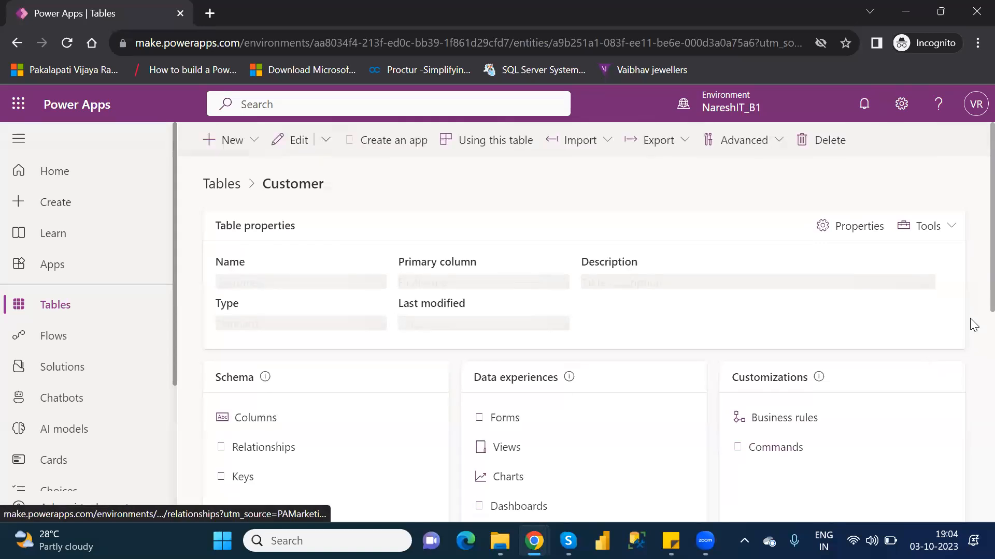
Step: Open the Customer table's forms and create a new Main Form
scroll(971, 315, down, 3)
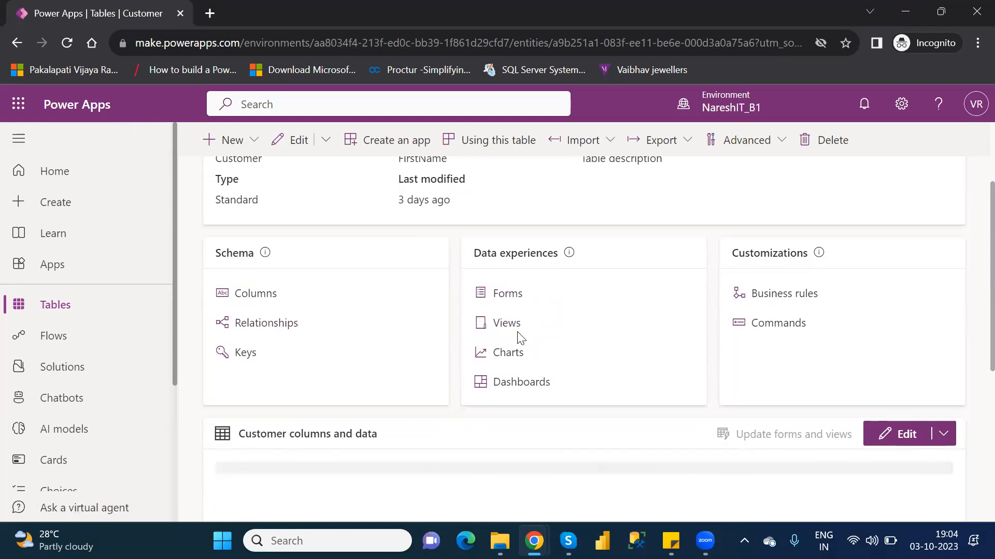
scroll(520, 338, up, 1)
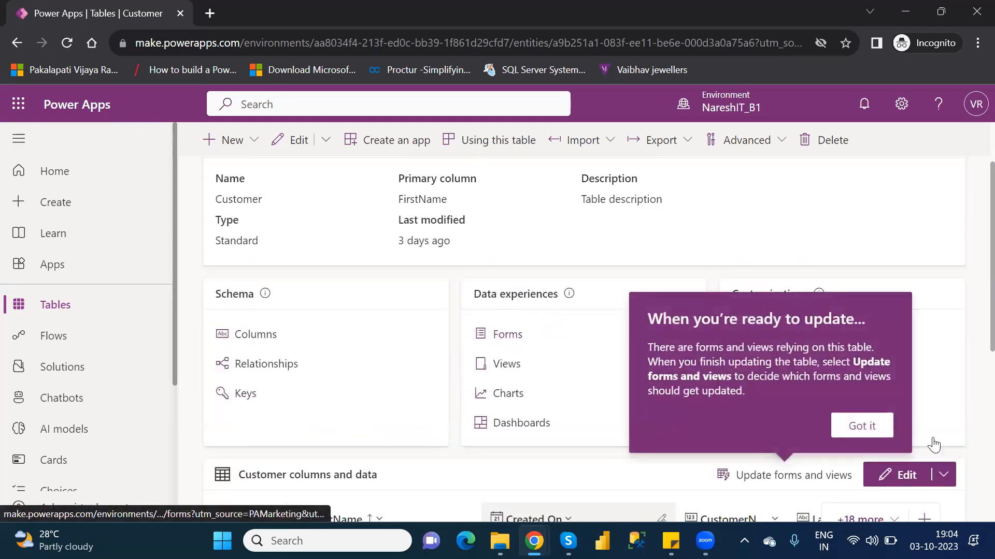
click(866, 423)
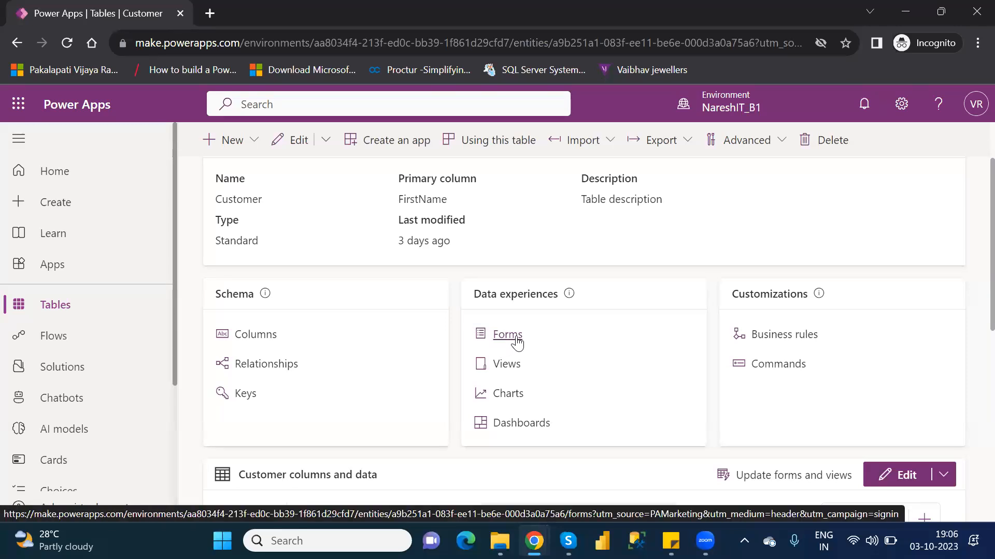
click(507, 335)
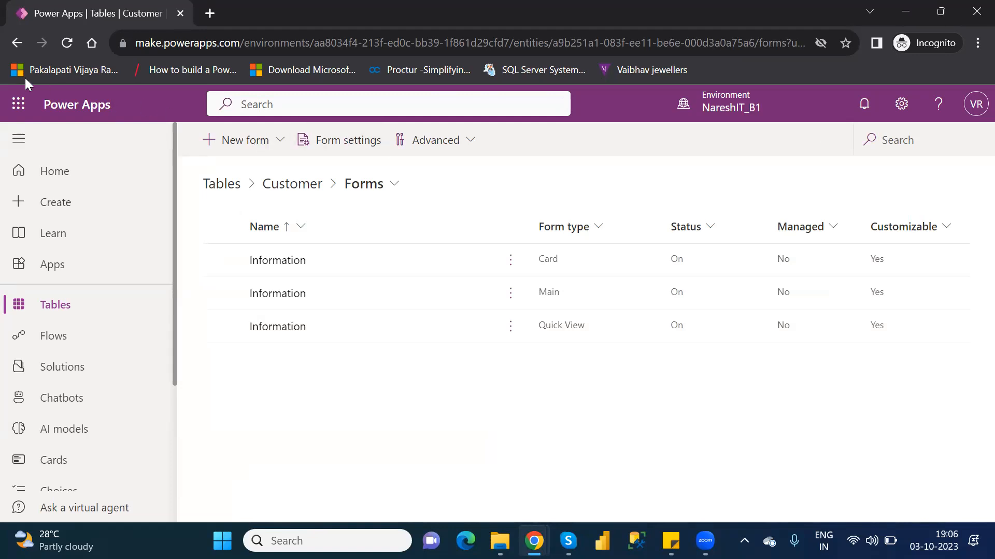
click(15, 49)
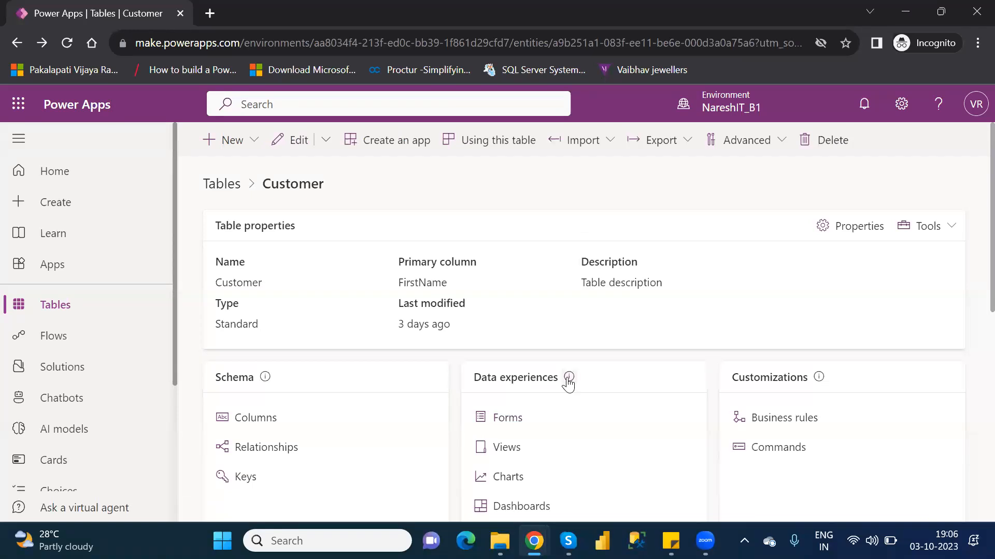
click(508, 419)
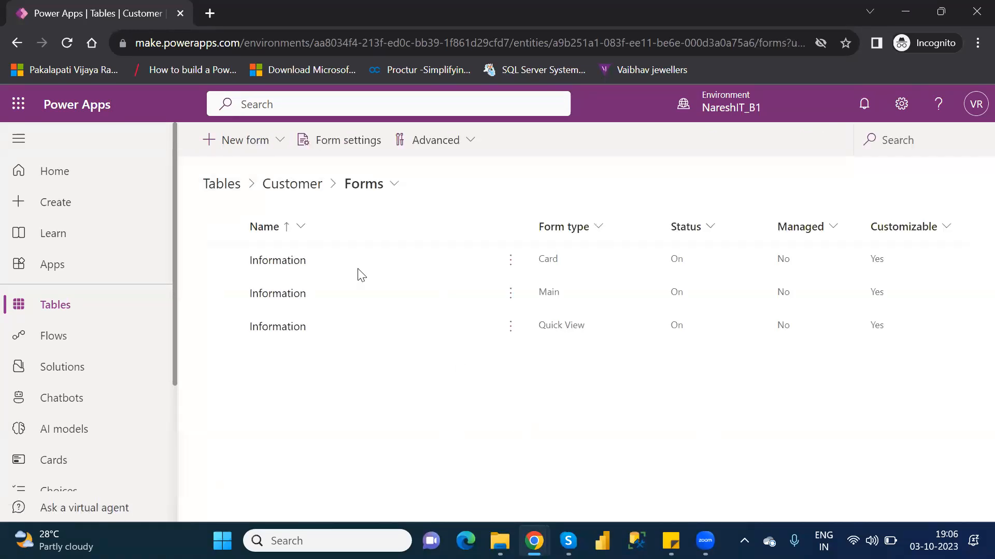
click(274, 150)
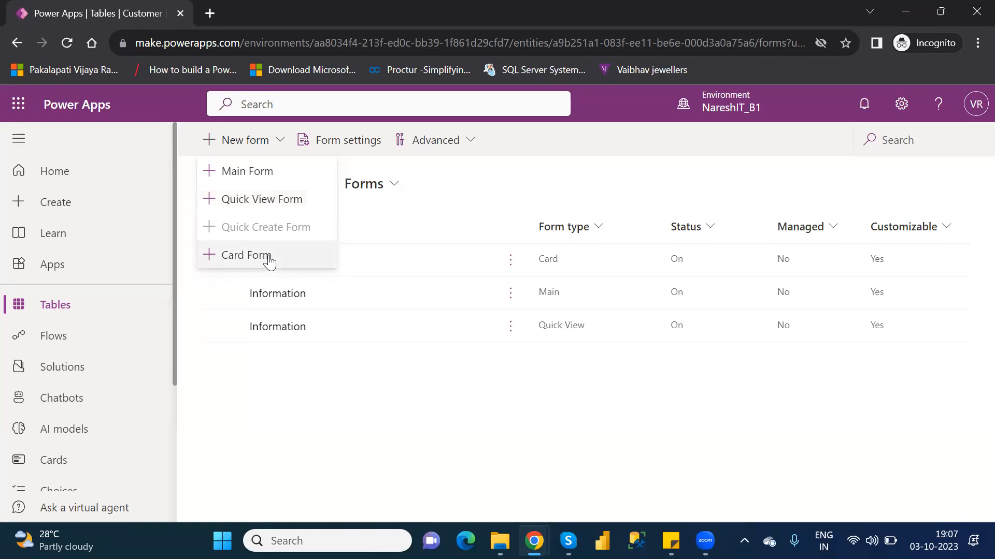
click(249, 175)
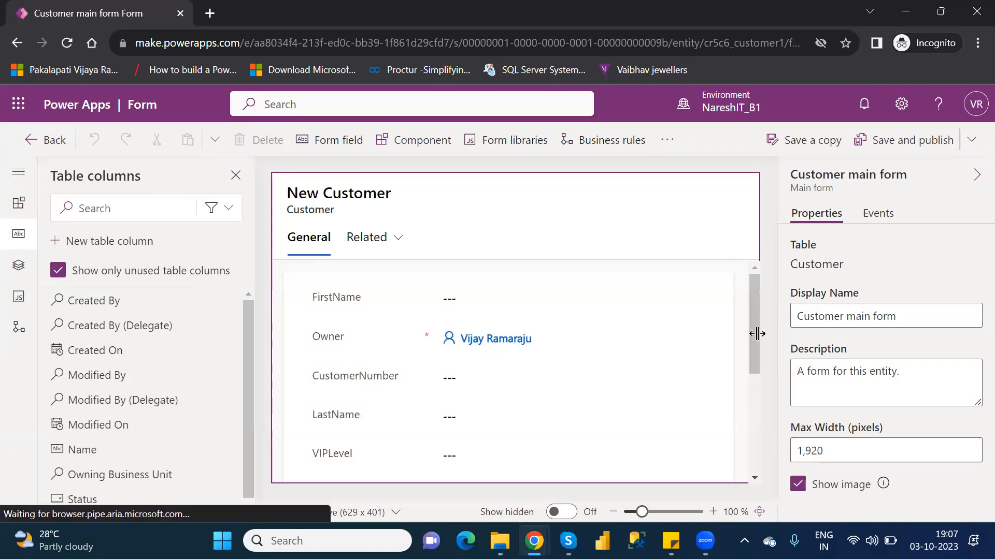
Step: Review the new form's fields and Related options, and select the General tab
drag(754, 330, 775, 452)
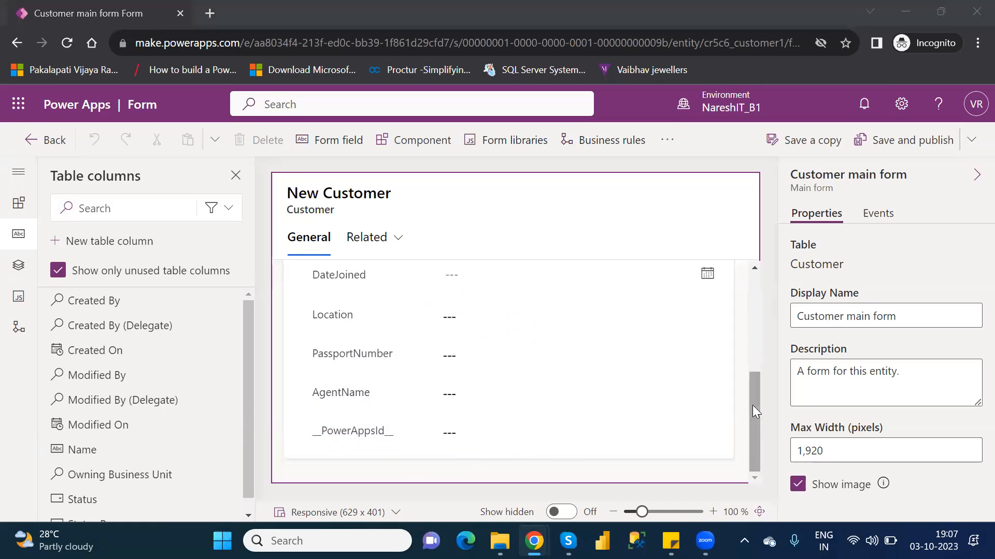
drag(753, 405, 756, 283)
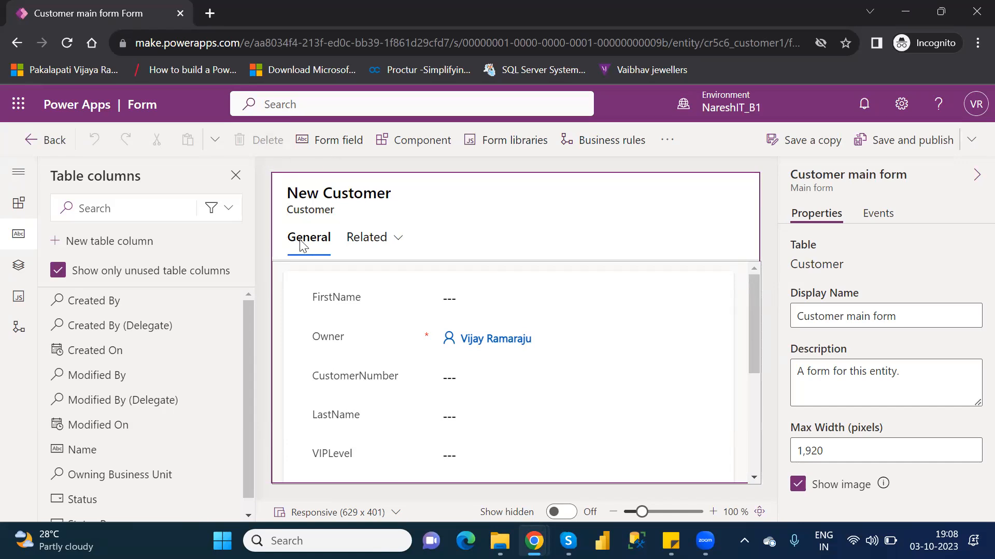
click(360, 244)
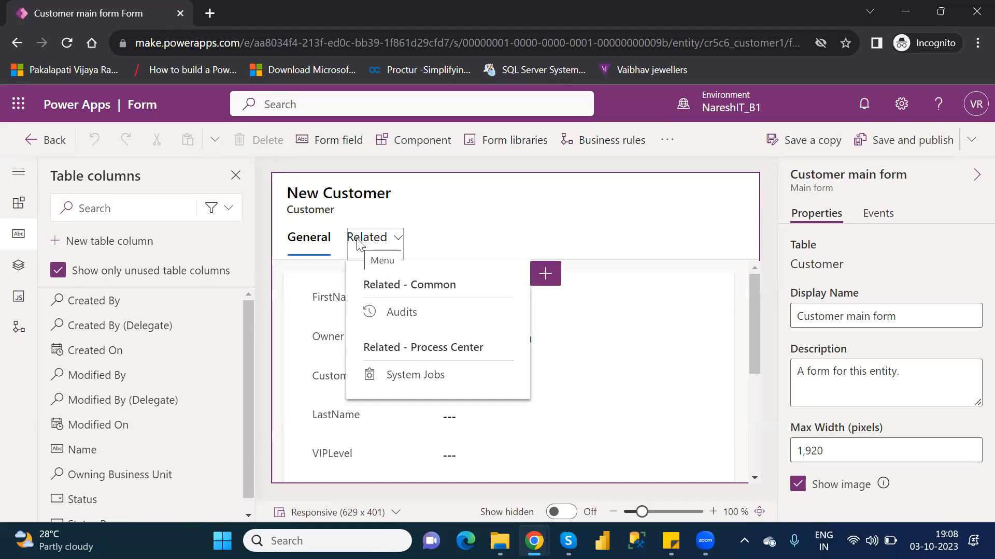
click(312, 243)
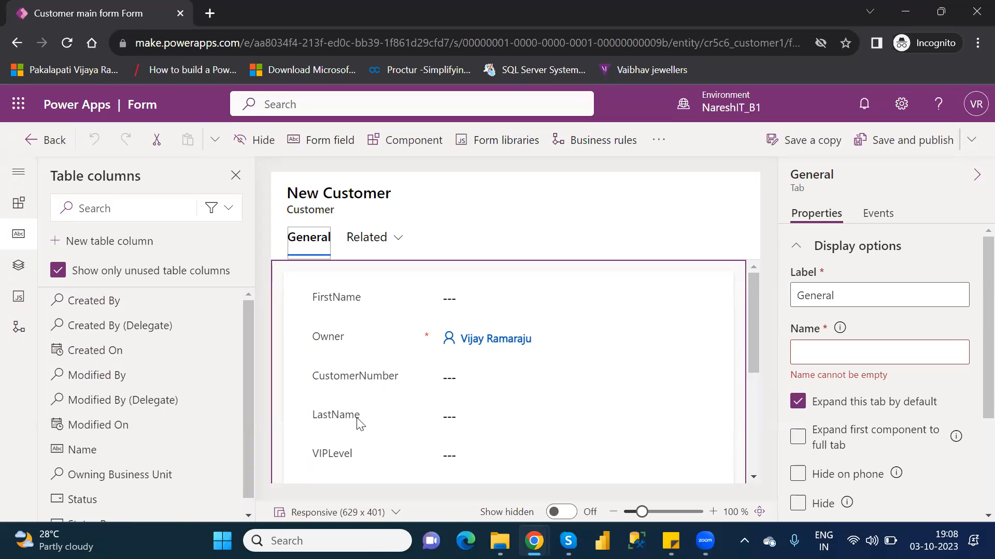
Step: Remove the FirstName and LastName fields from the Customer main form
click(361, 299)
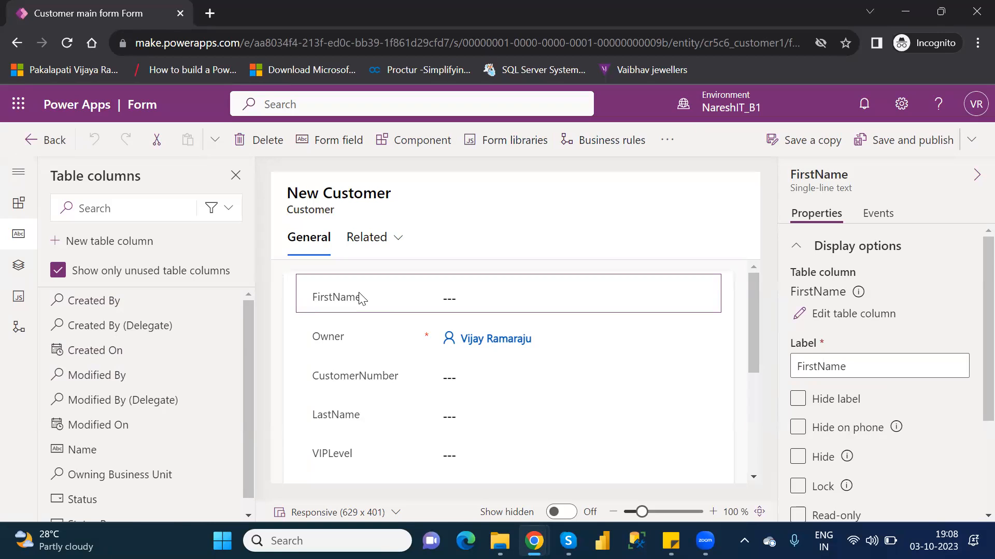
key(Delete)
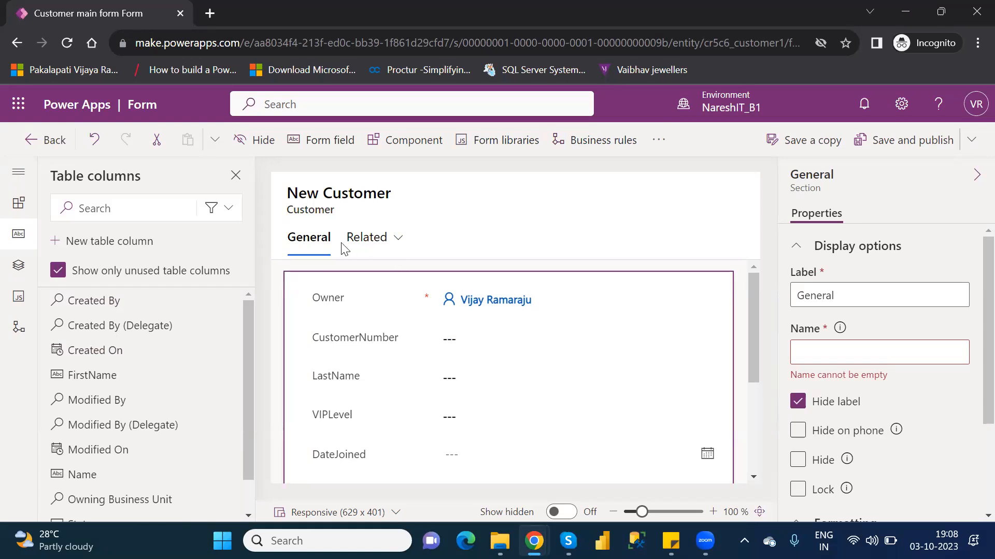
click(350, 384)
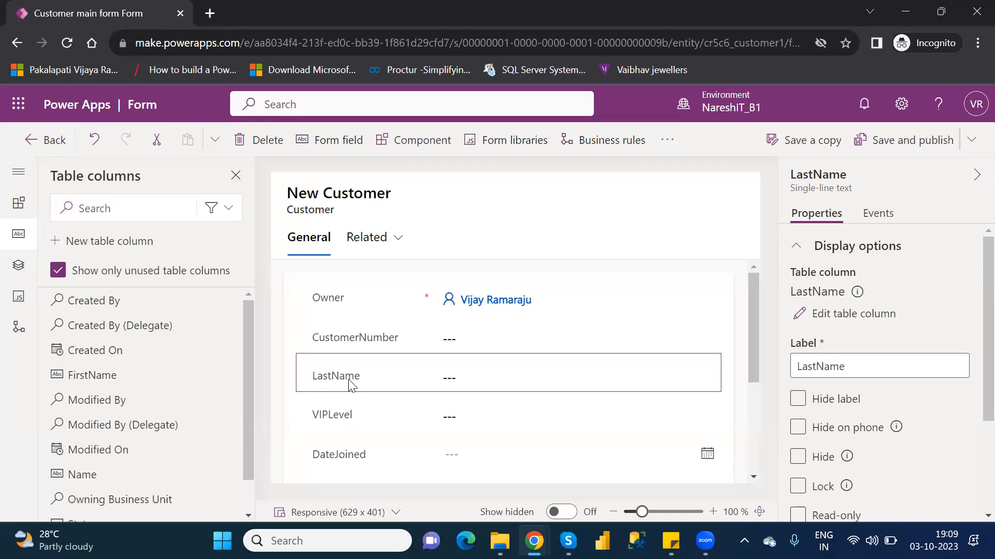
key(Delete)
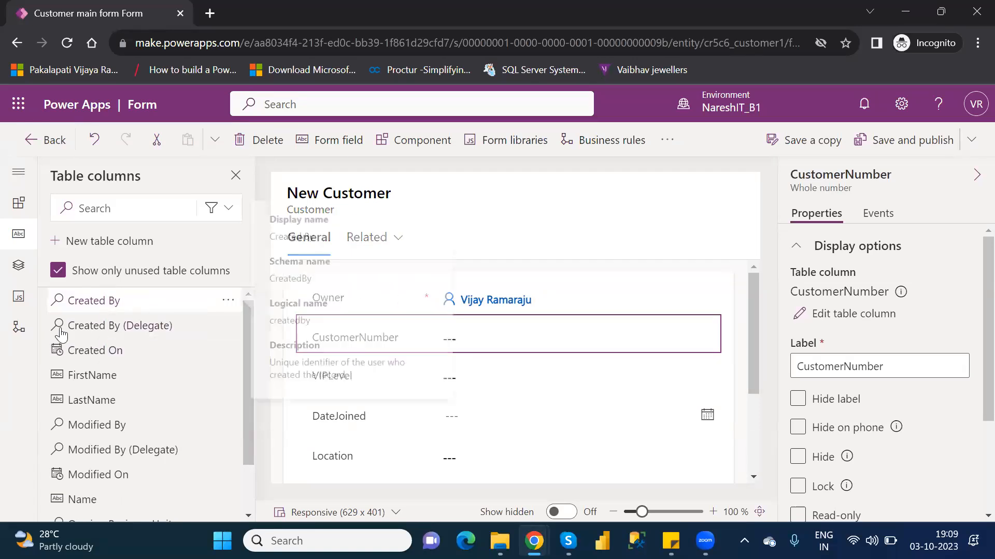
Step: Examine the unused FirstName column, the form's remaining fields and the components available for the form
mouse_move(124, 371)
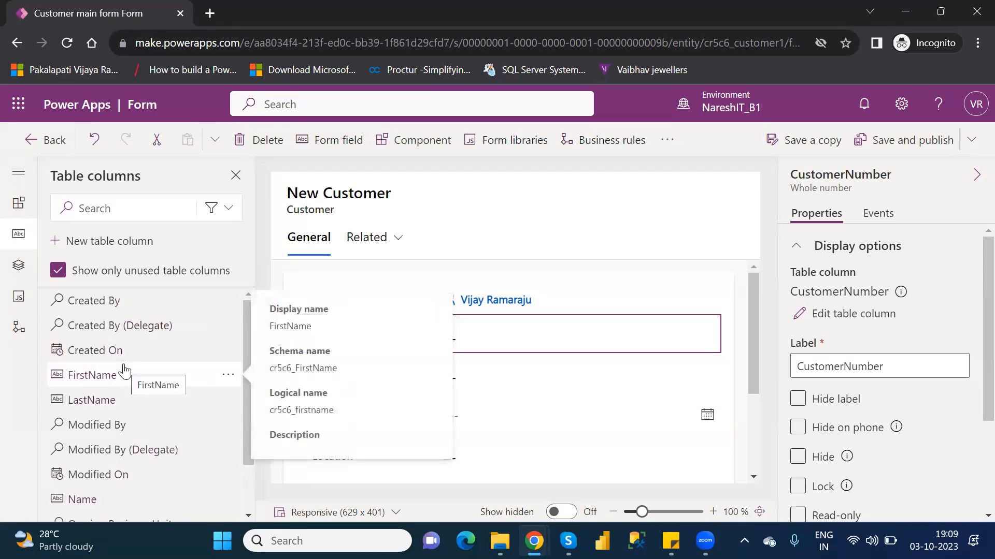
drag(752, 365, 768, 461)
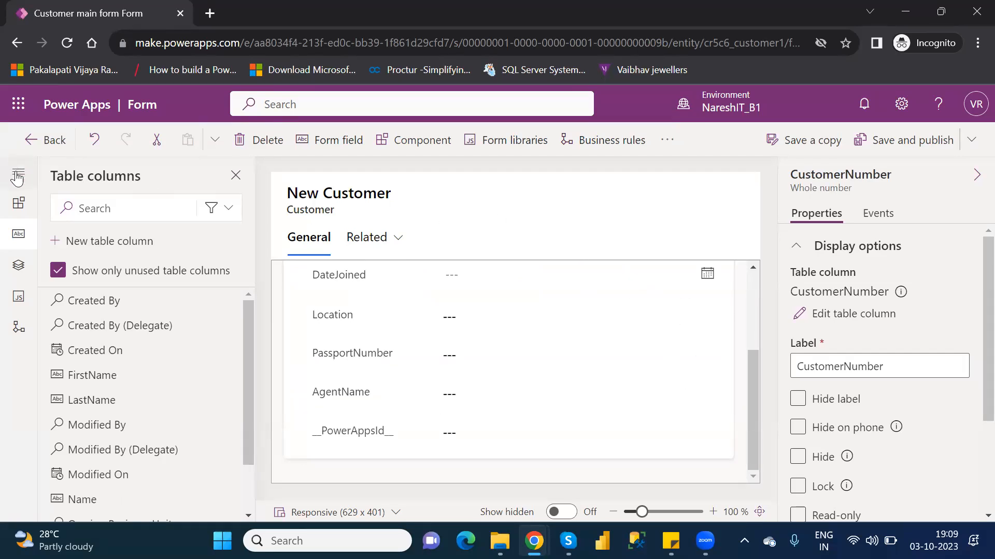
click(18, 172)
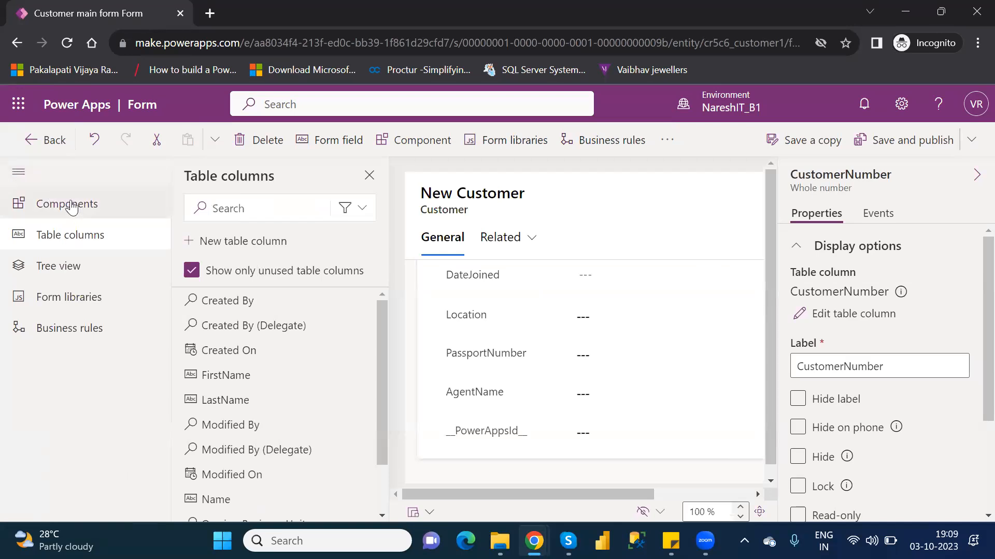
click(76, 207)
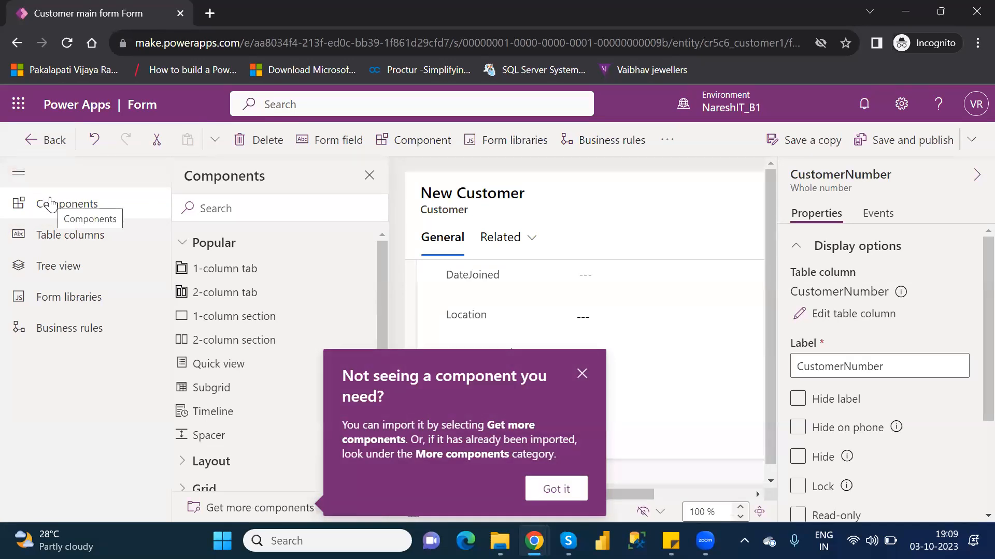
click(581, 374)
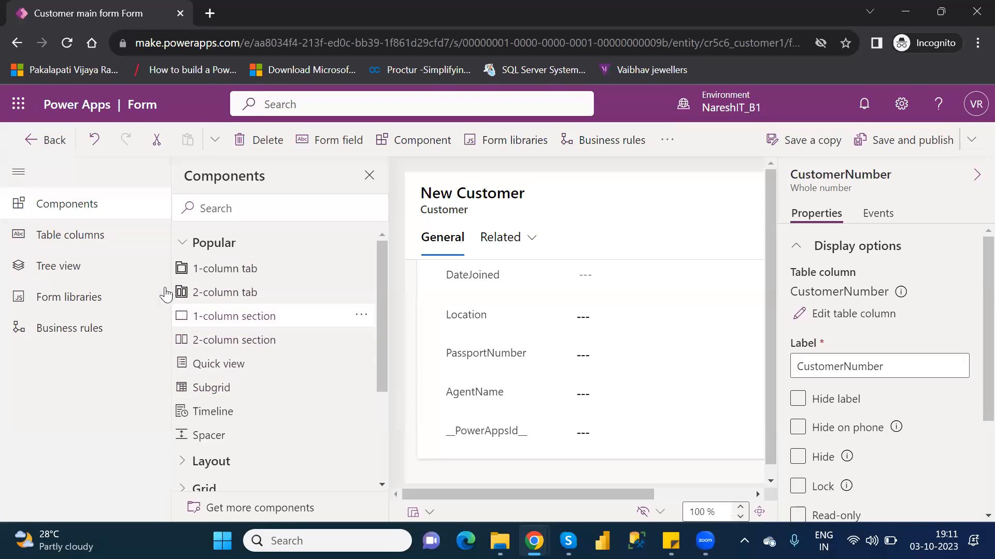
Step: Add the unused Name table column to the form between CustomerNumber and VIPLevel
click(92, 238)
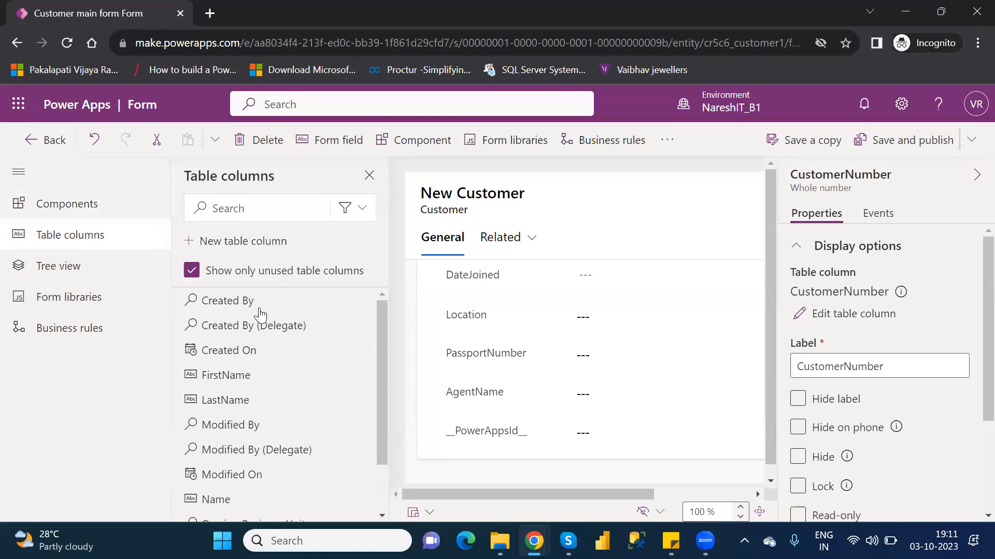
mouse_move(267, 318)
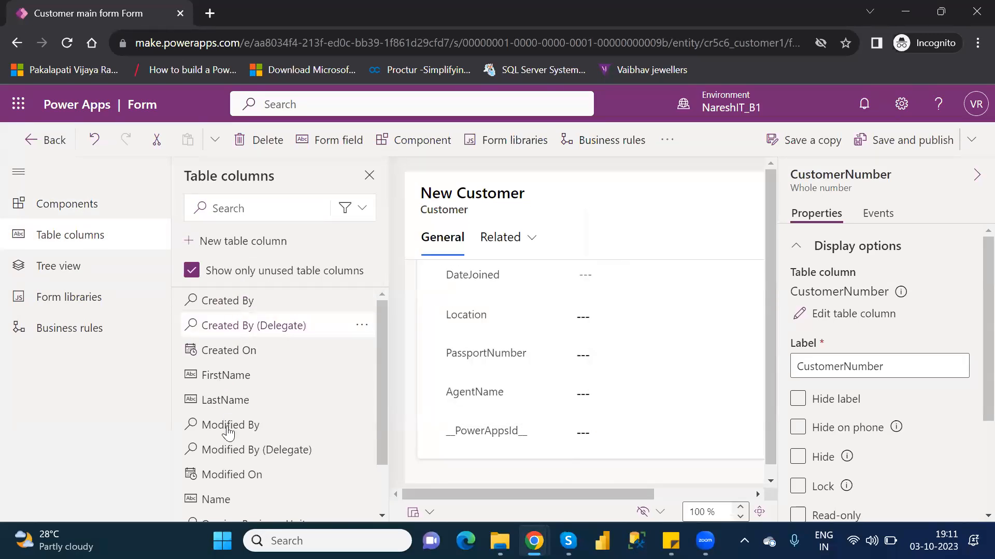
mouse_move(228, 438)
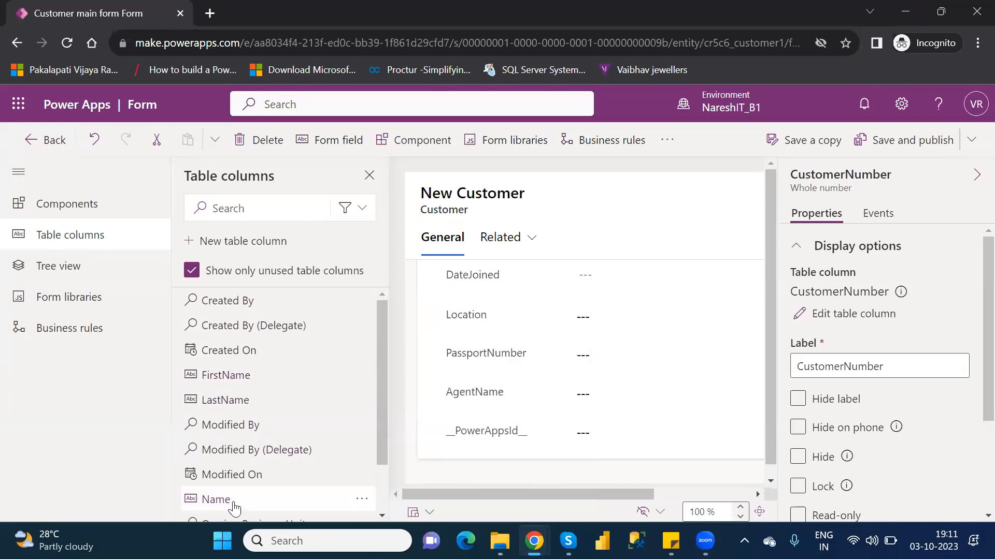
mouse_move(233, 506)
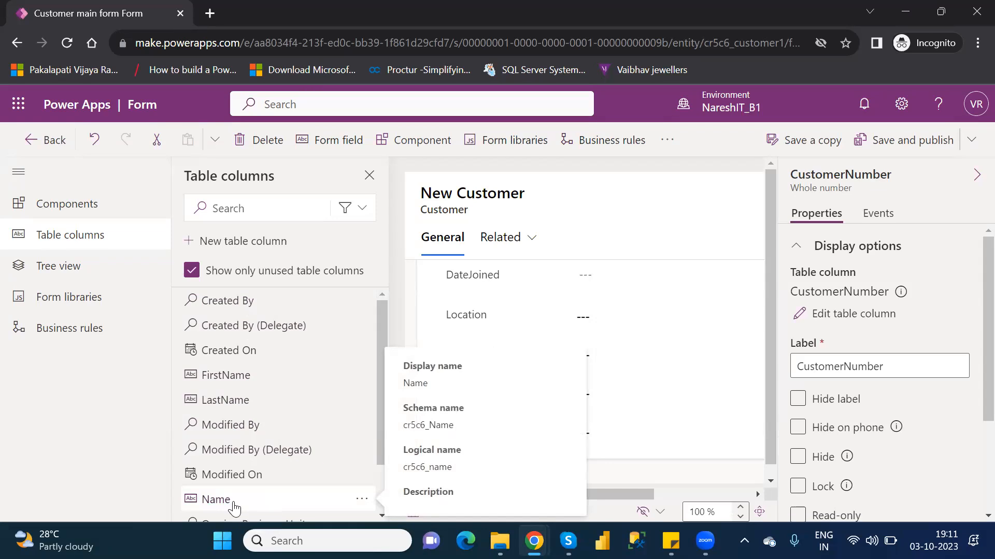
click(234, 499)
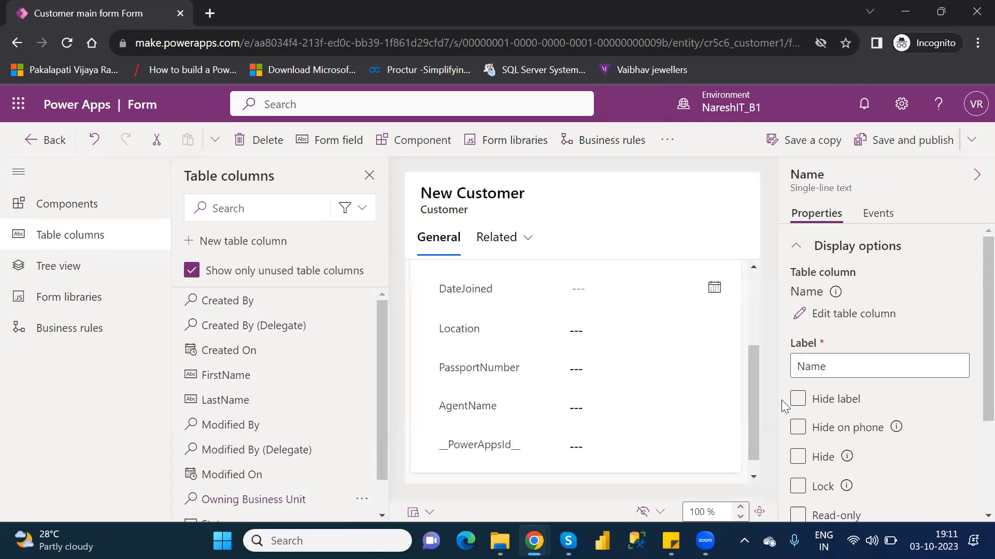
drag(756, 393, 758, 324)
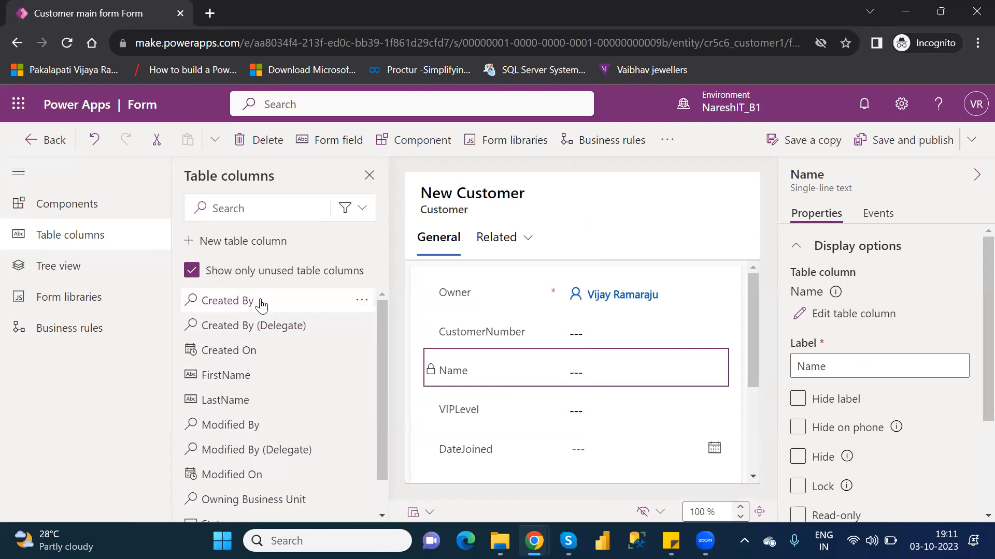
Step: Examine the Created By (Delegate) column's details and display the form's element hierarchy in Tree view
mouse_move(237, 325)
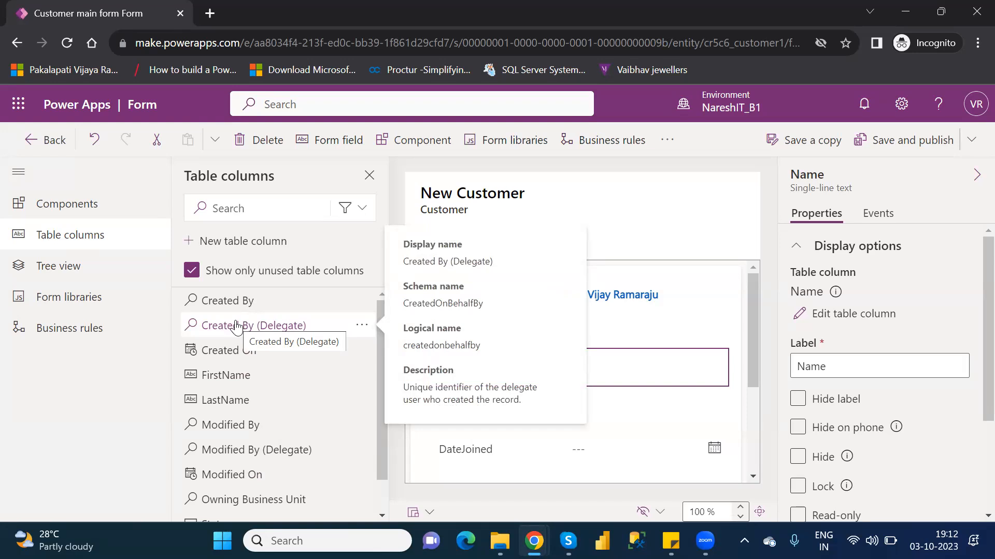
click(97, 277)
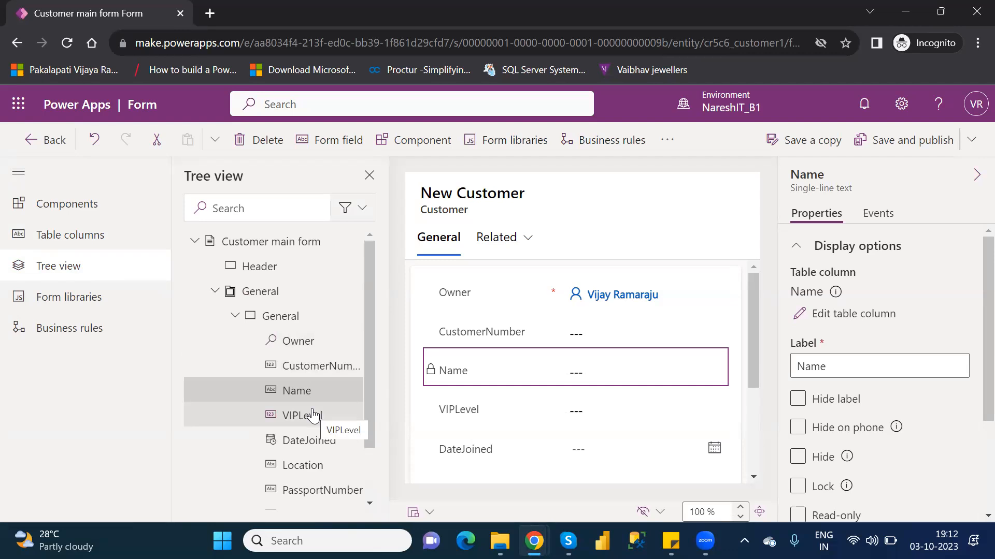
Step: Examine the form's libraries, business rules and available components, and display the unused table columns again
click(79, 300)
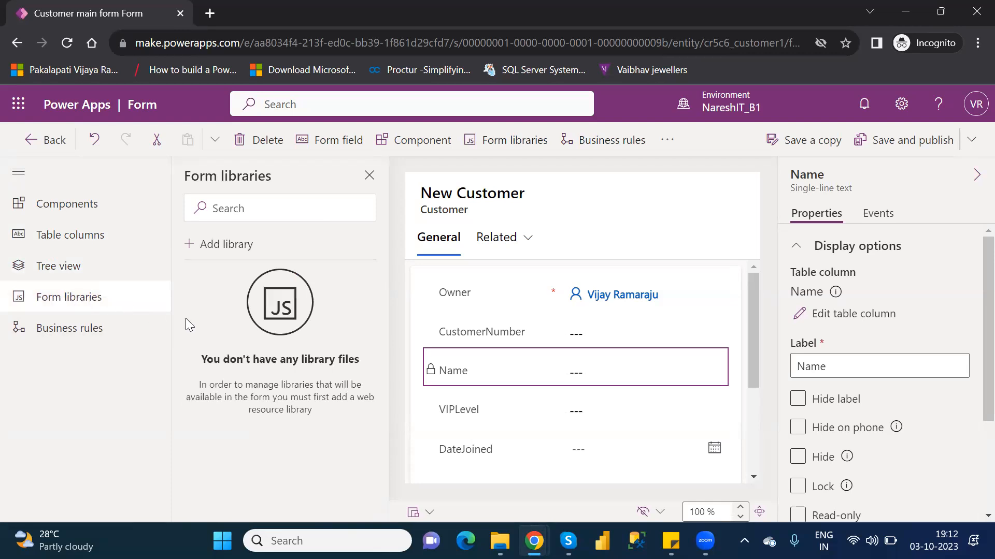
click(79, 331)
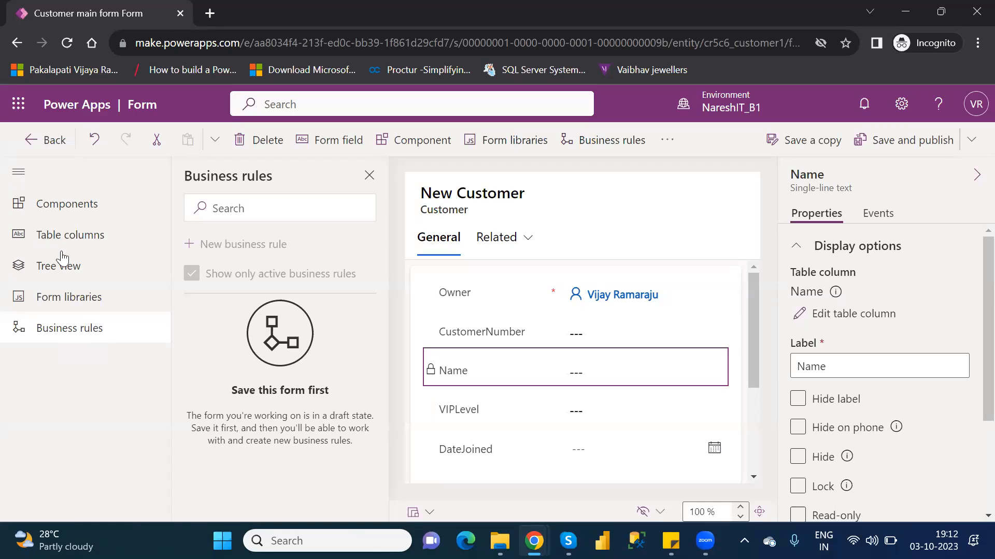
click(75, 208)
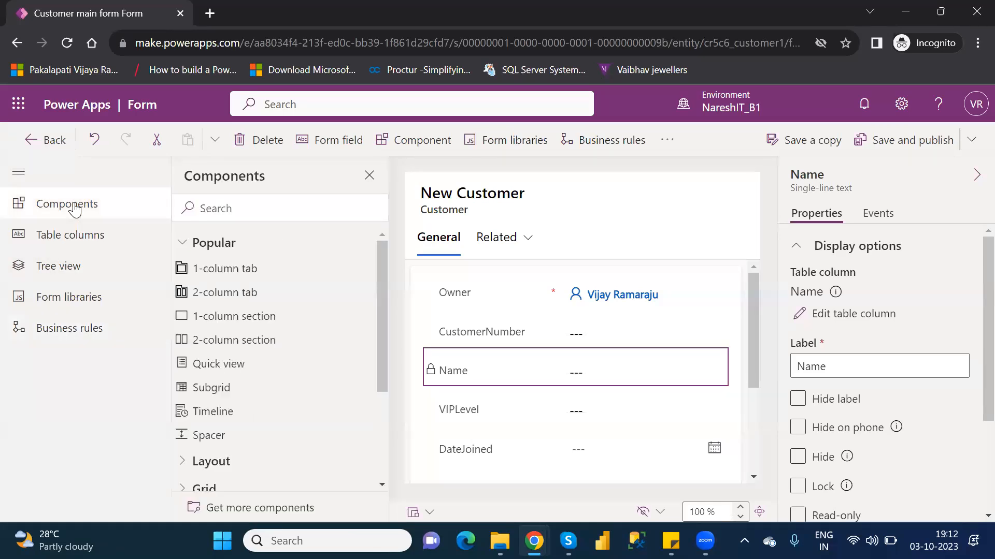
click(83, 240)
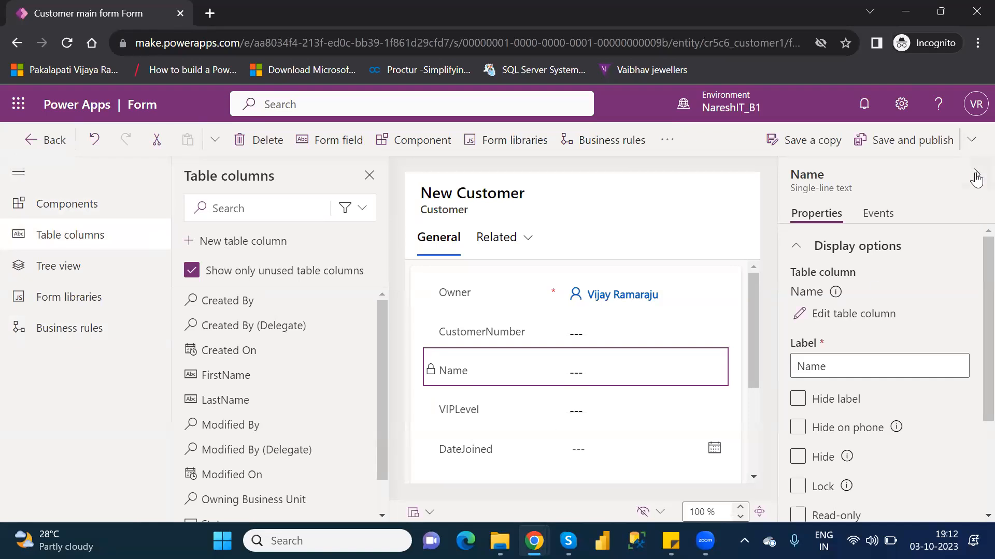
Step: Collapse the field properties, widen the form preview to 685 x 401 and move the Name field above Owner
click(976, 175)
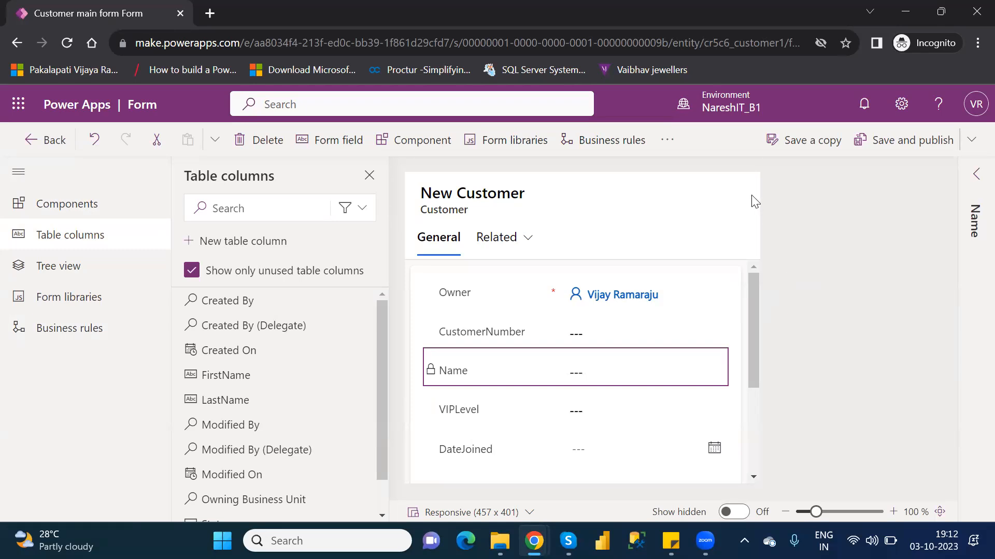
drag(758, 195, 943, 230)
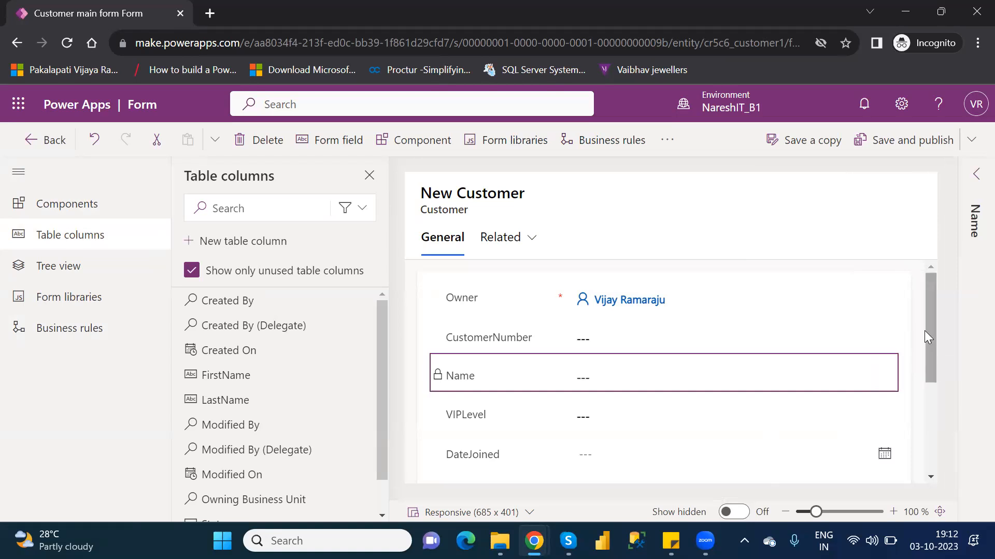
drag(933, 324, 974, 317)
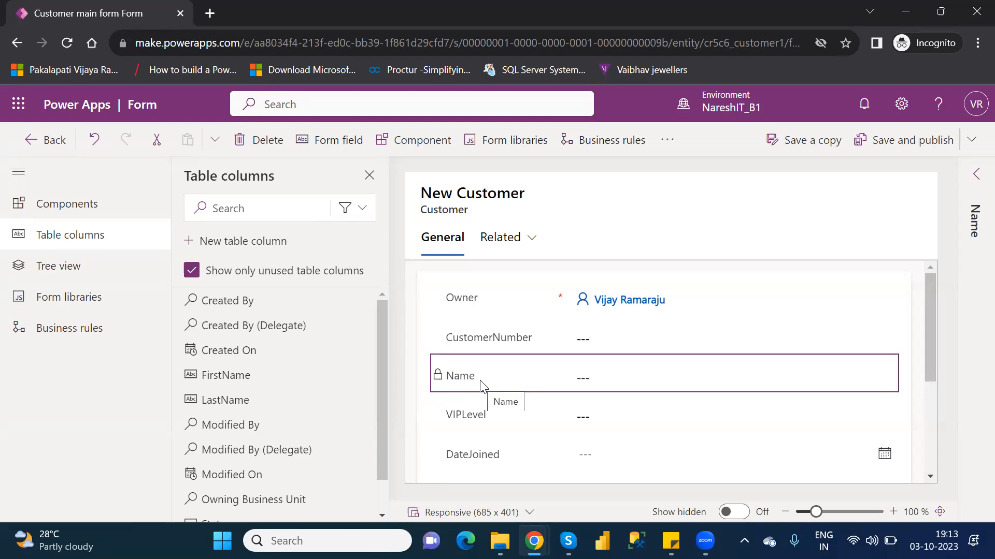
drag(482, 383, 474, 286)
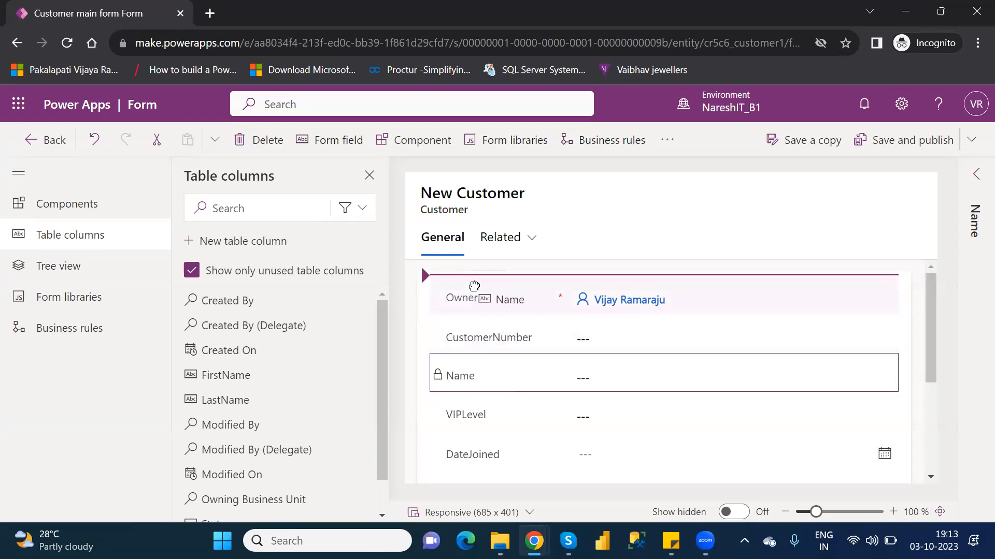
drag(474, 286, 474, 288)
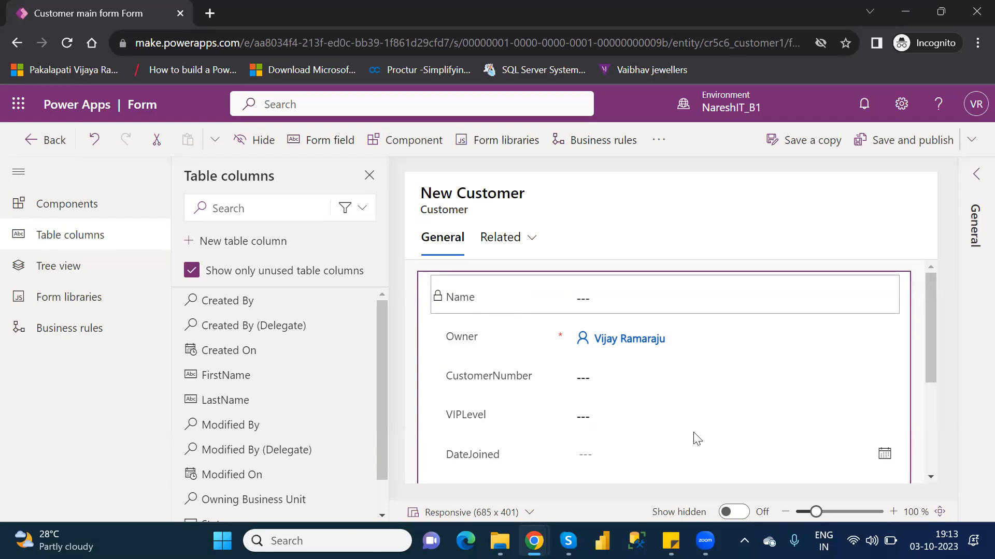
Step: Move the AgentName field between Owner and CustomerNumber, and remove the __PowerAppsId__ field from the form
drag(932, 374, 969, 424)
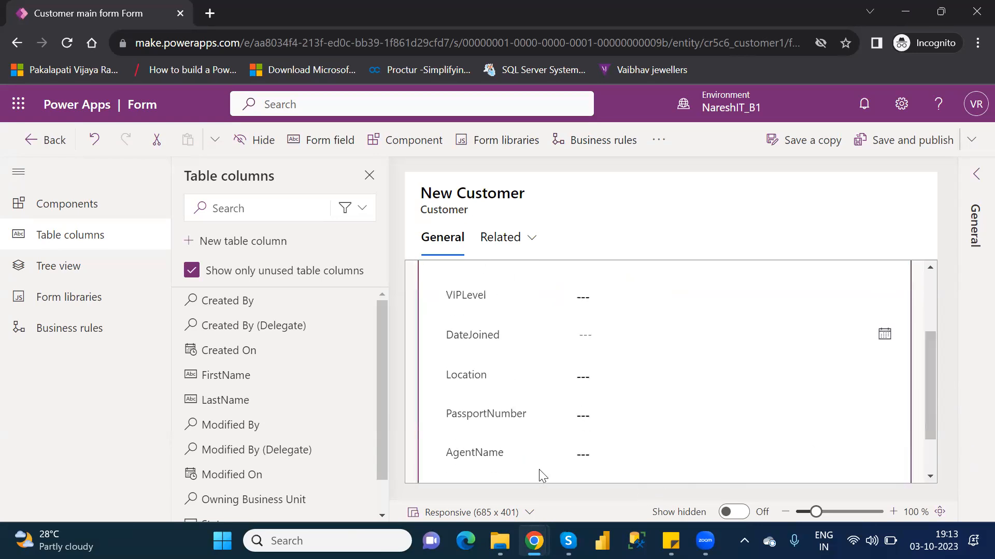
drag(491, 458, 693, 281)
drag(928, 363, 932, 300)
drag(472, 423, 449, 362)
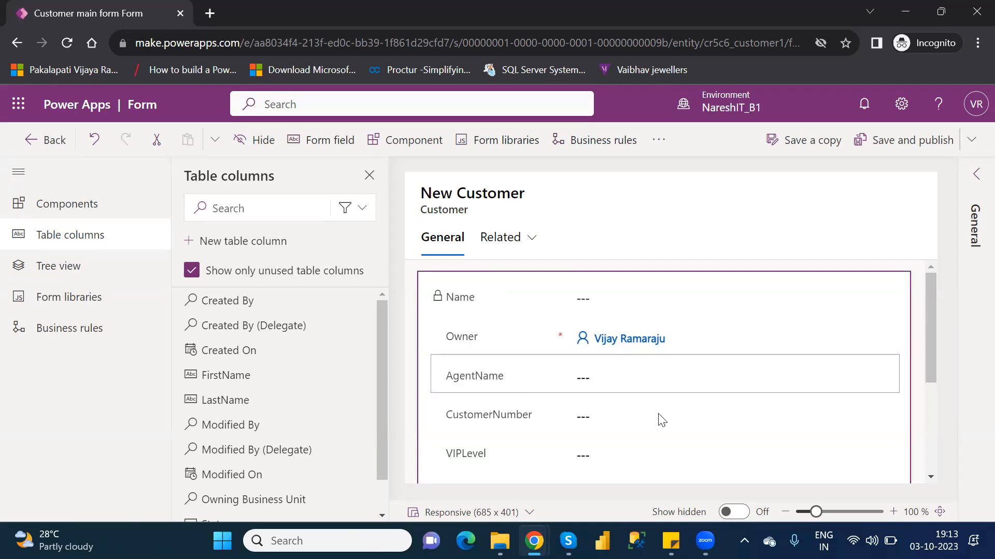
drag(928, 372, 963, 481)
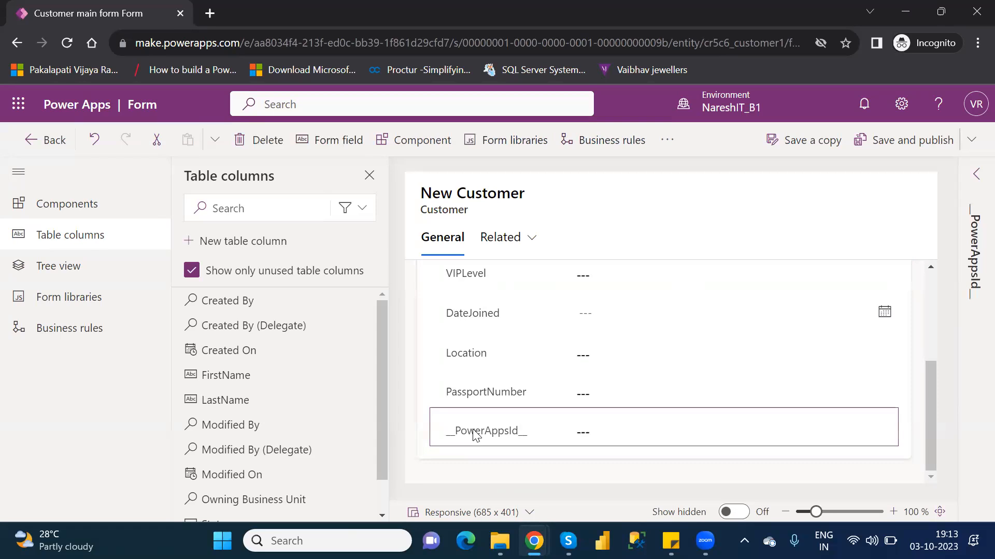
key(Delete)
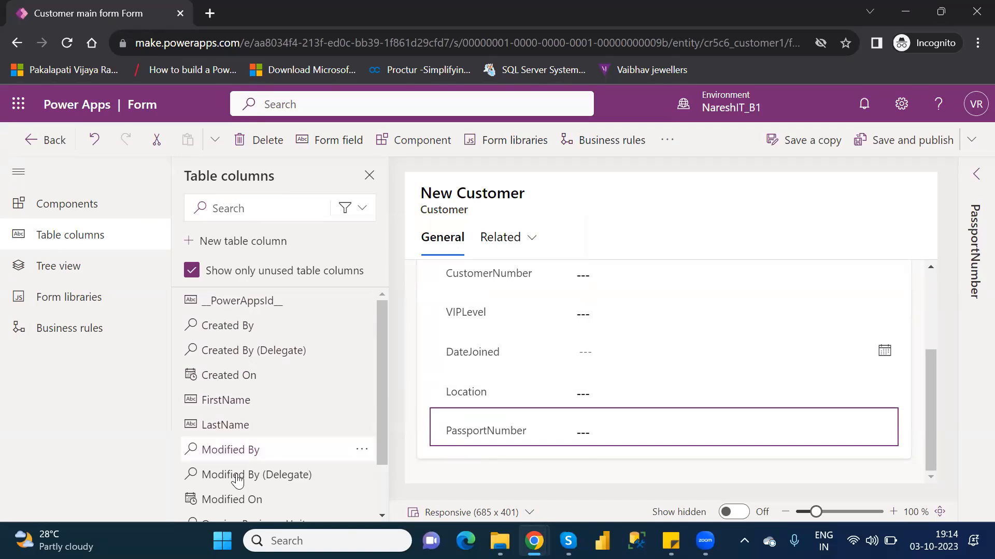
Step: Add the unused Created On column below PassportNumber and remove it from the form again
mouse_move(251, 498)
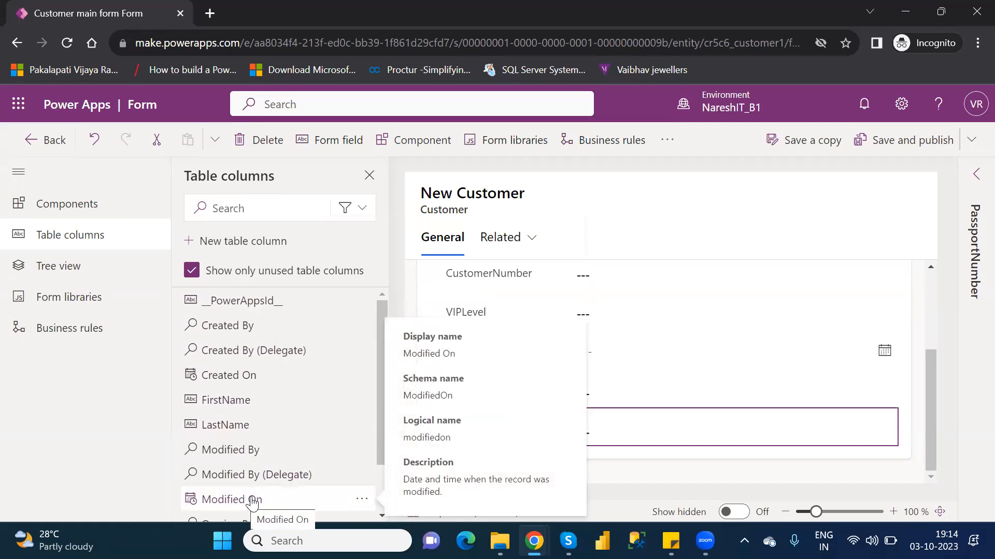
mouse_move(252, 389)
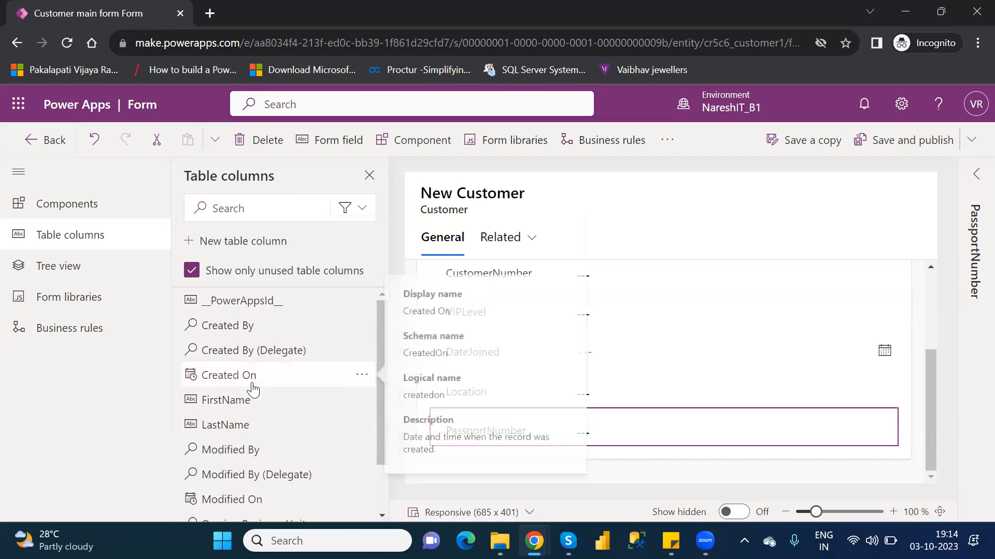
click(252, 389)
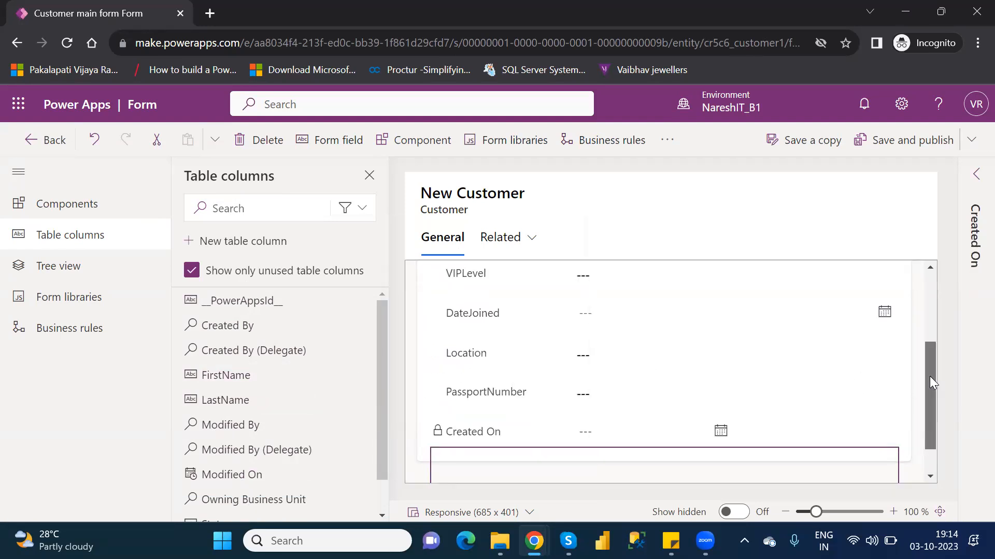
drag(931, 382, 937, 422)
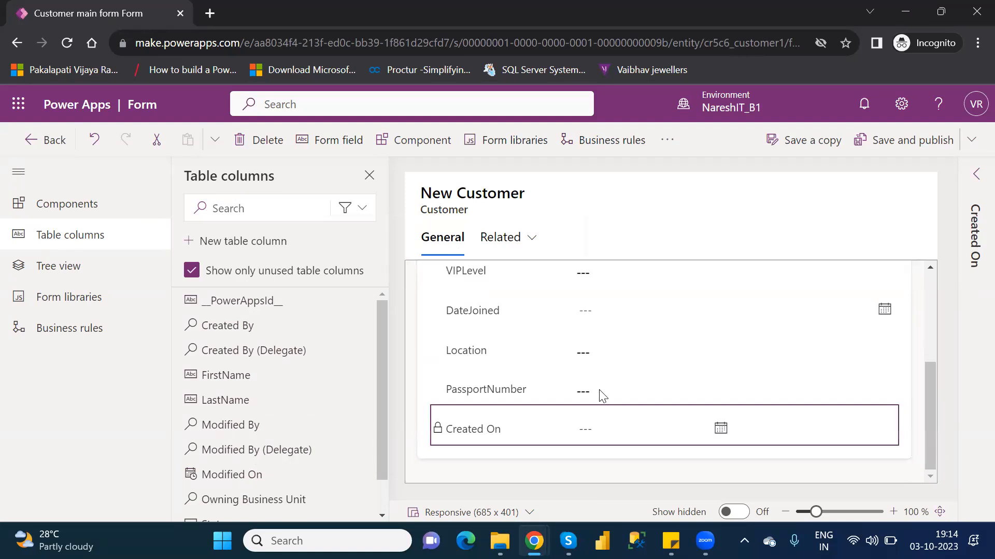
click(481, 418)
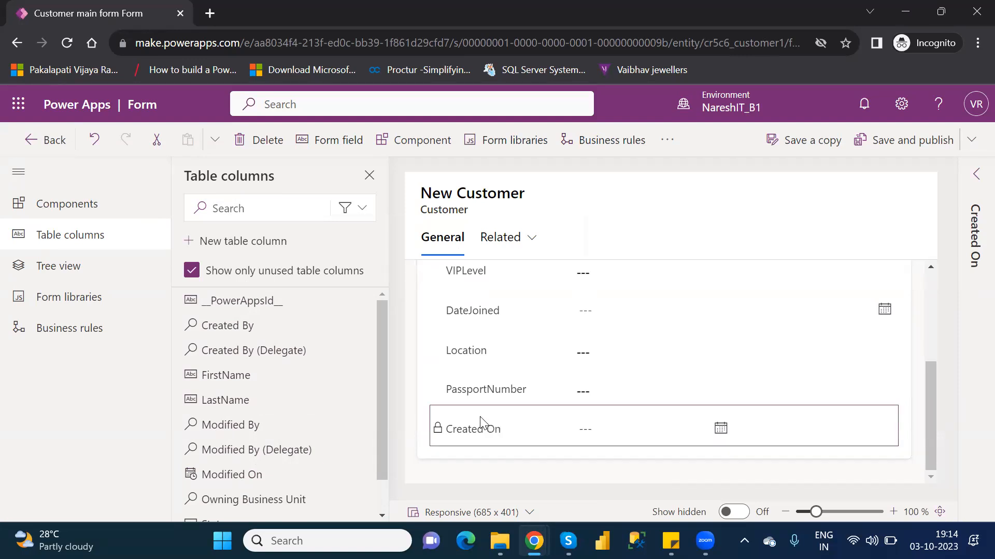
key(Delete)
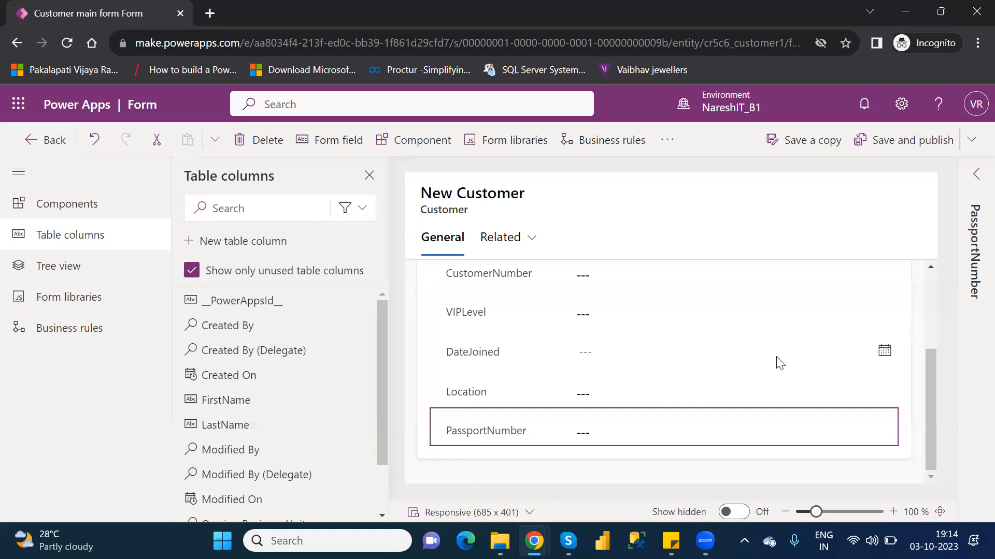
Step: Remove the CustomerNumber, VIPLevel and Location fields from the Customer main form
drag(933, 407, 940, 332)
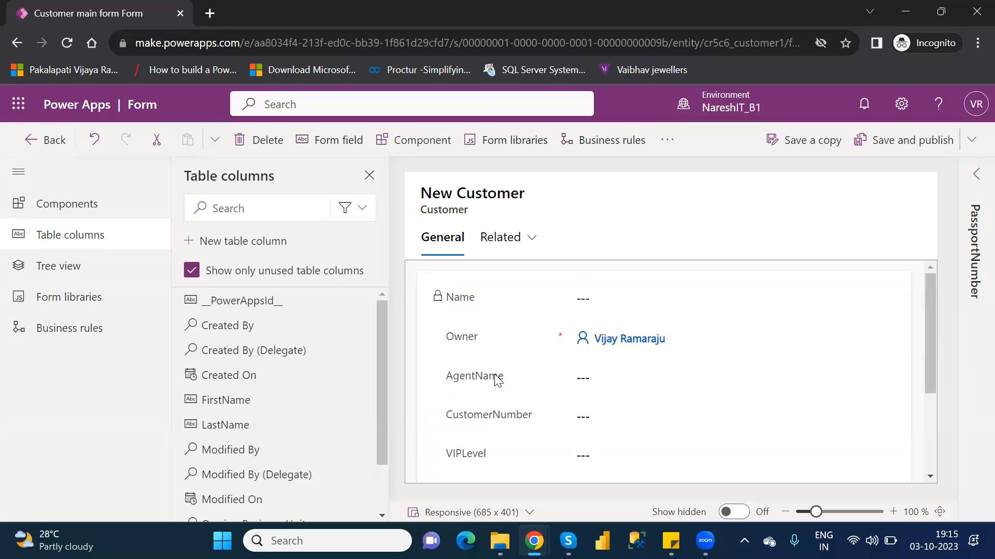
drag(931, 385, 937, 422)
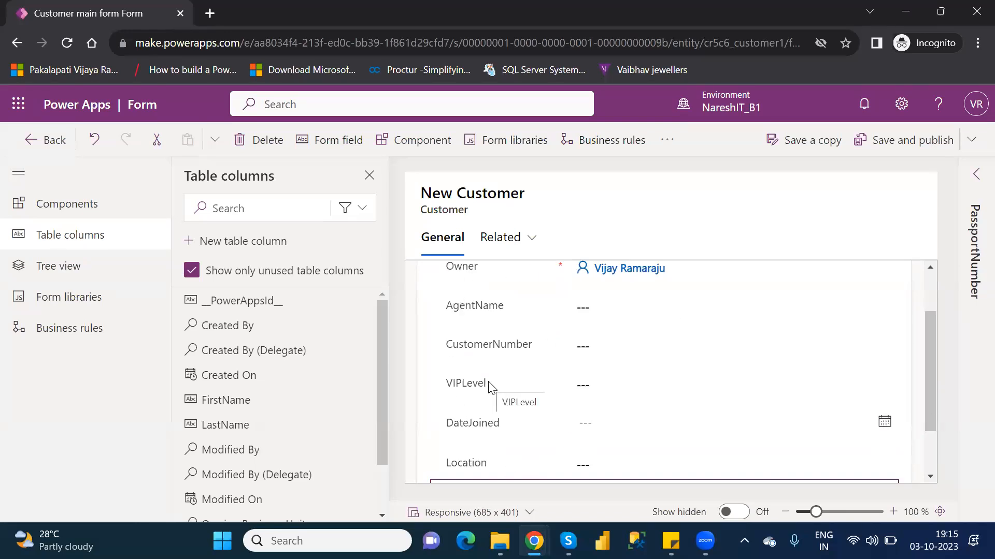
click(483, 355)
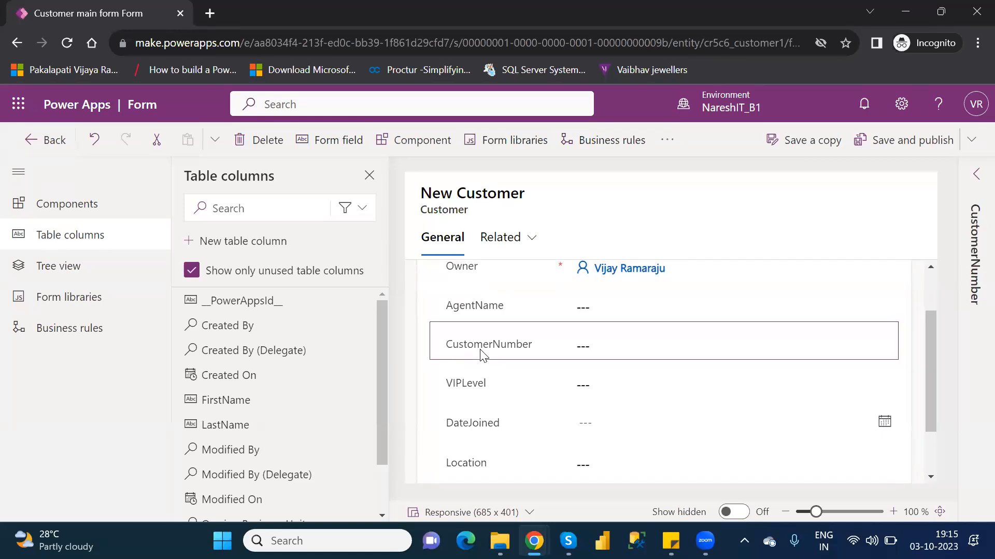
key(Delete)
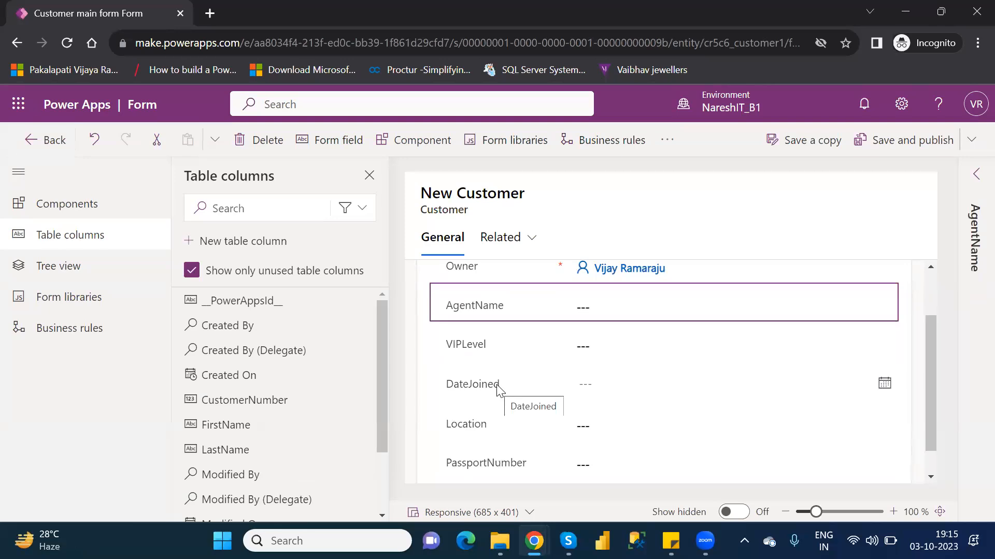
click(459, 345)
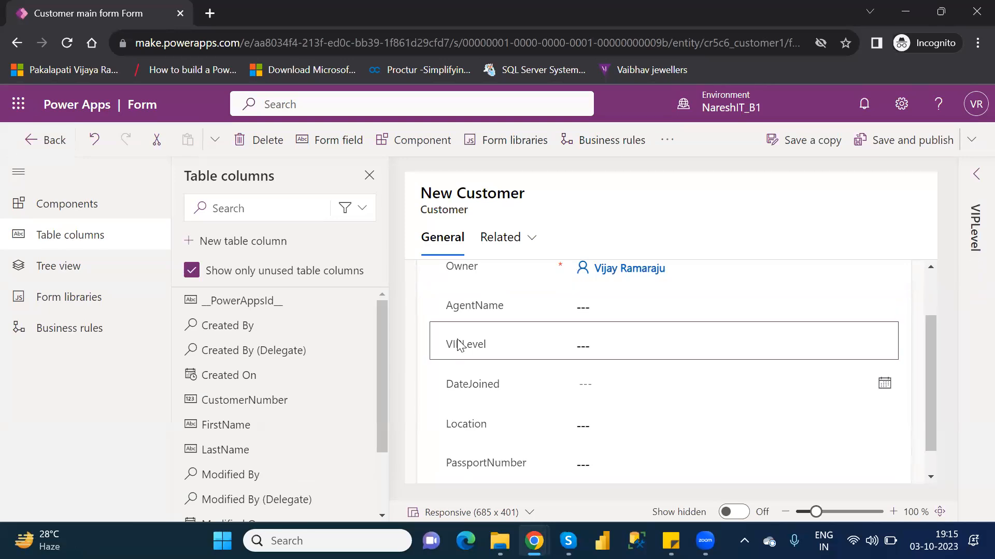
key(Delete)
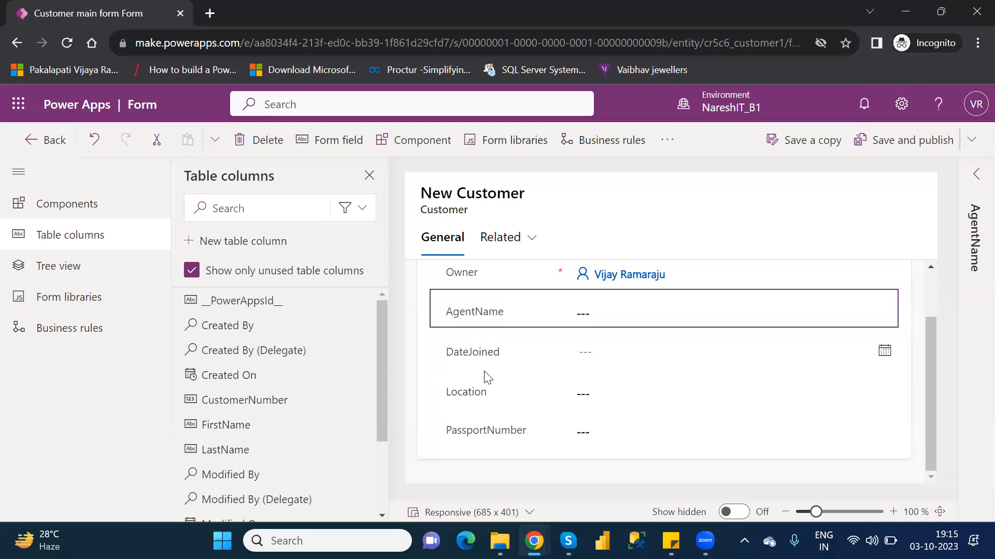
click(484, 395)
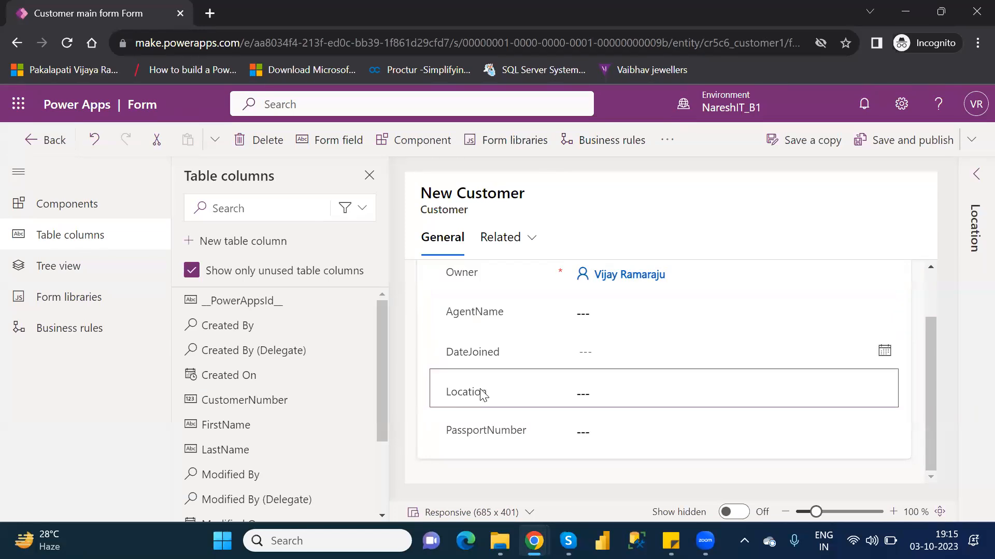
key(Delete)
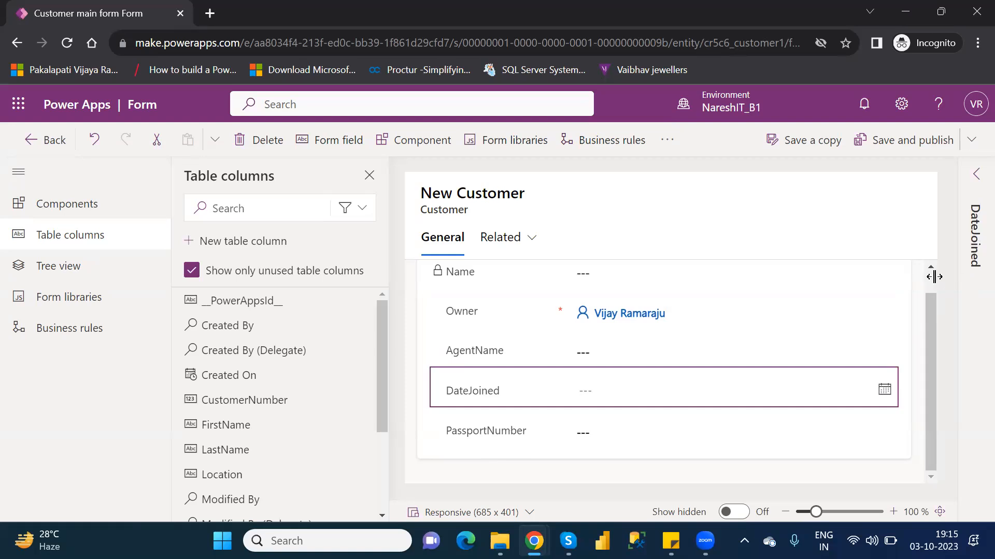
click(934, 279)
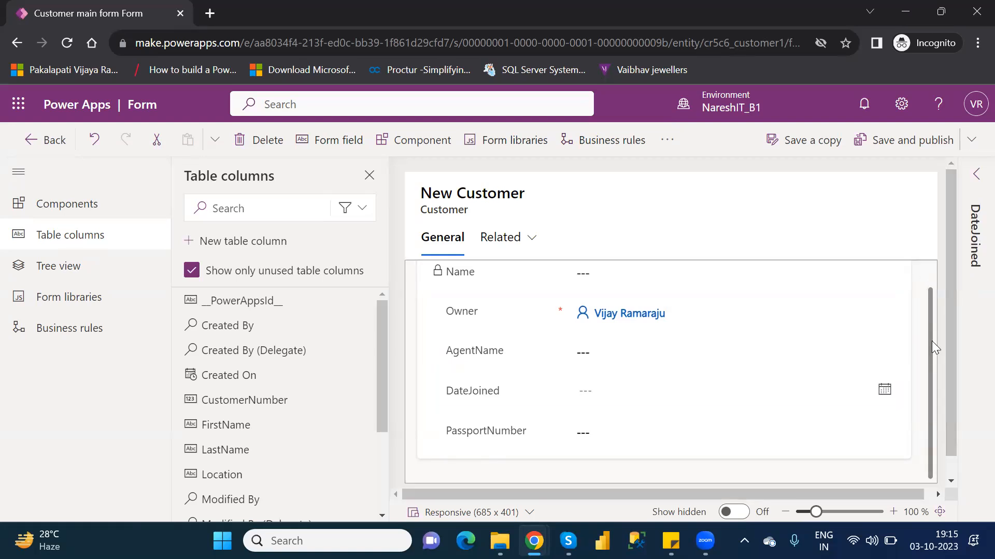
click(935, 286)
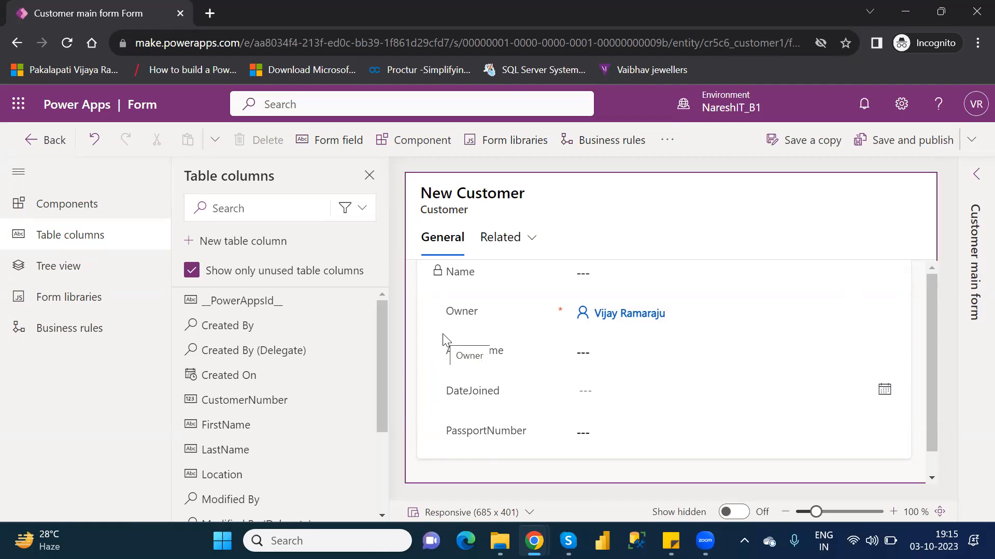
Step: Add a 2-column tab from the components to the Customer main form
click(71, 200)
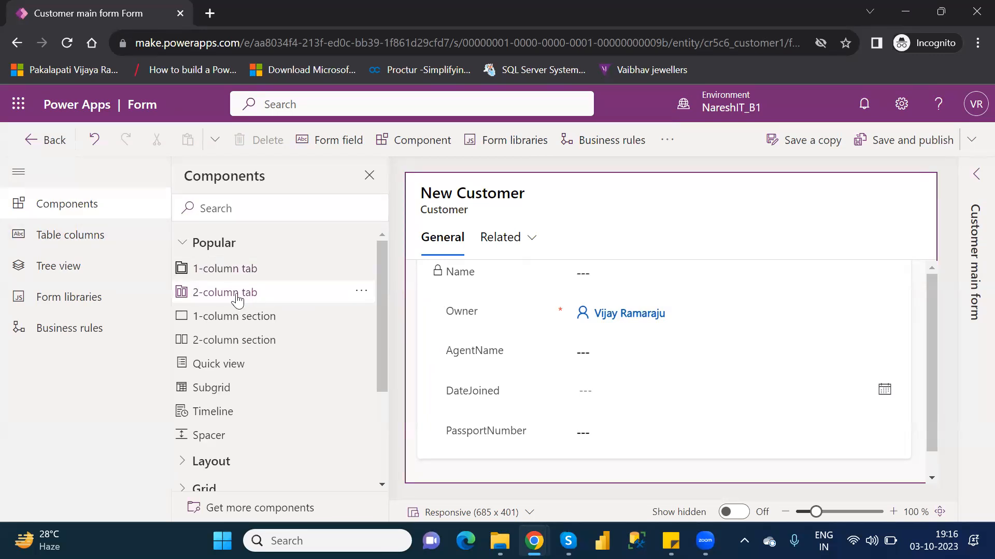
click(236, 294)
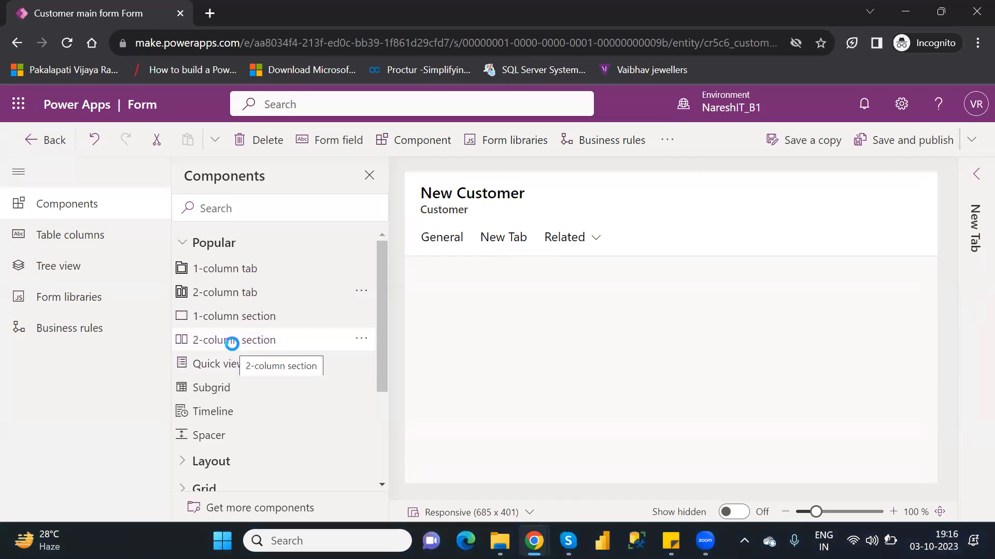
key(alt+Tab)
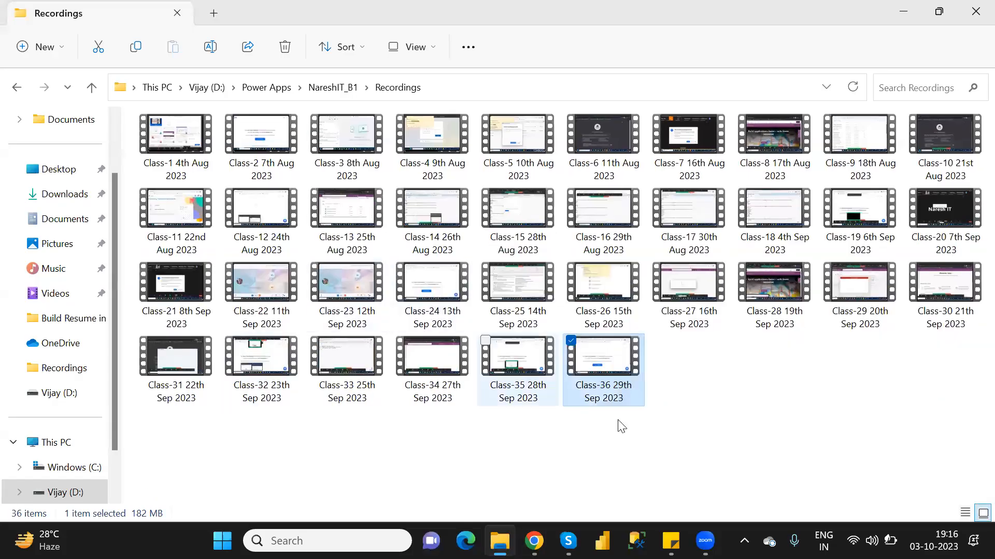
click(642, 455)
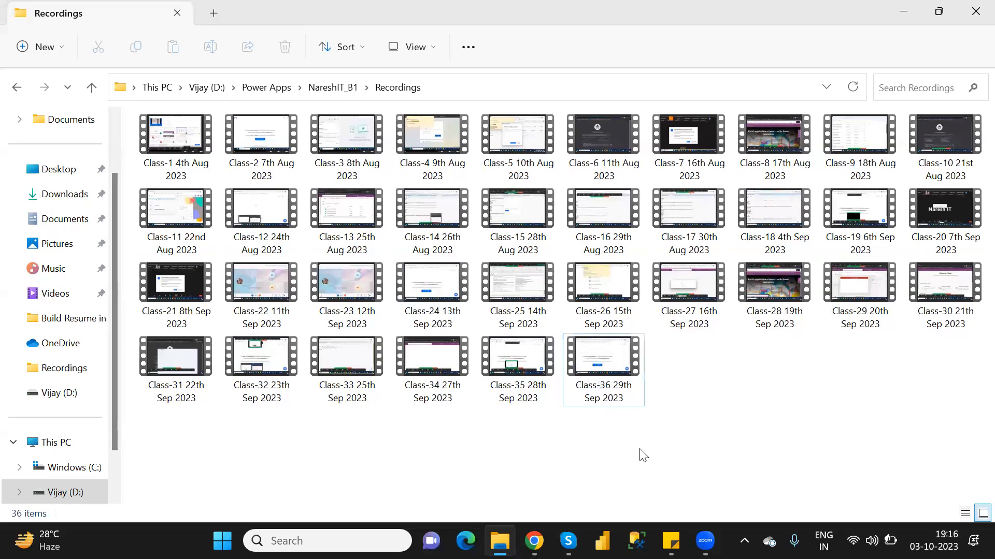
mouse_move(534, 540)
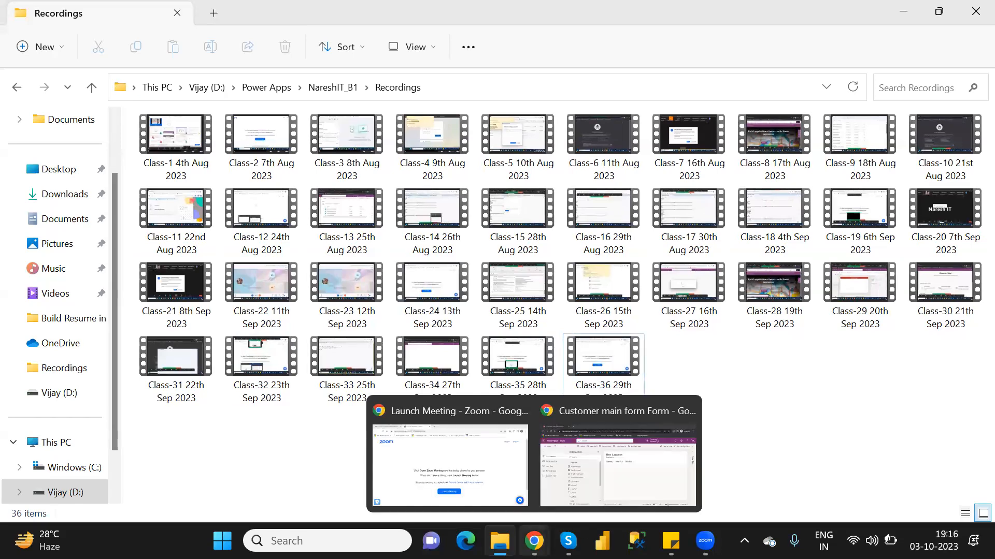
click(627, 471)
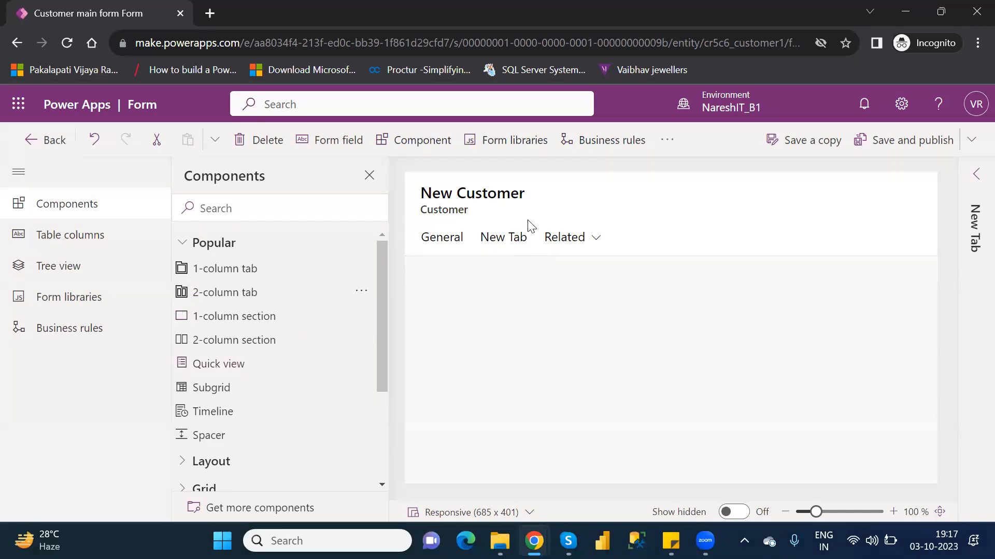
Step: Open the newly added 2-column tab and delete it from the Customer main form
right_click(515, 242)
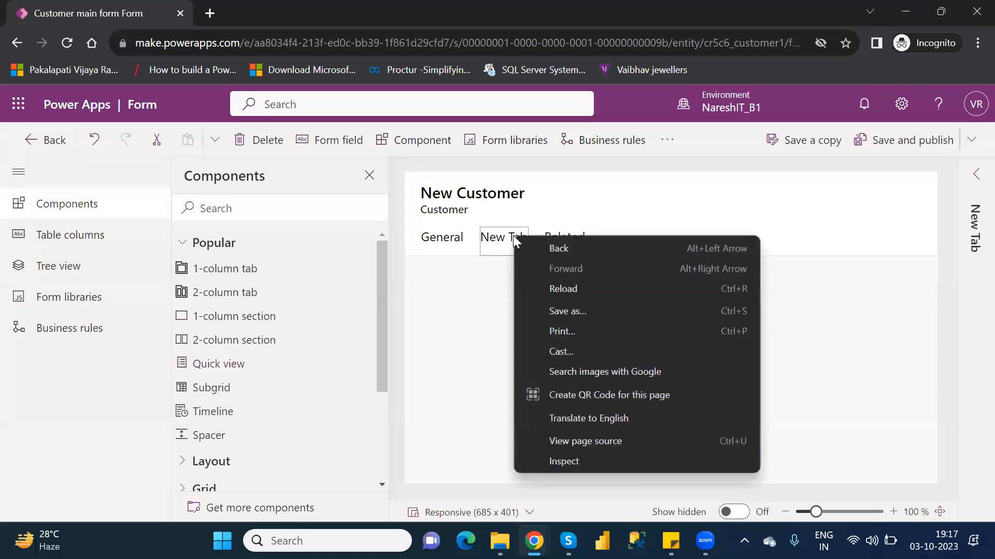
click(579, 209)
click(577, 207)
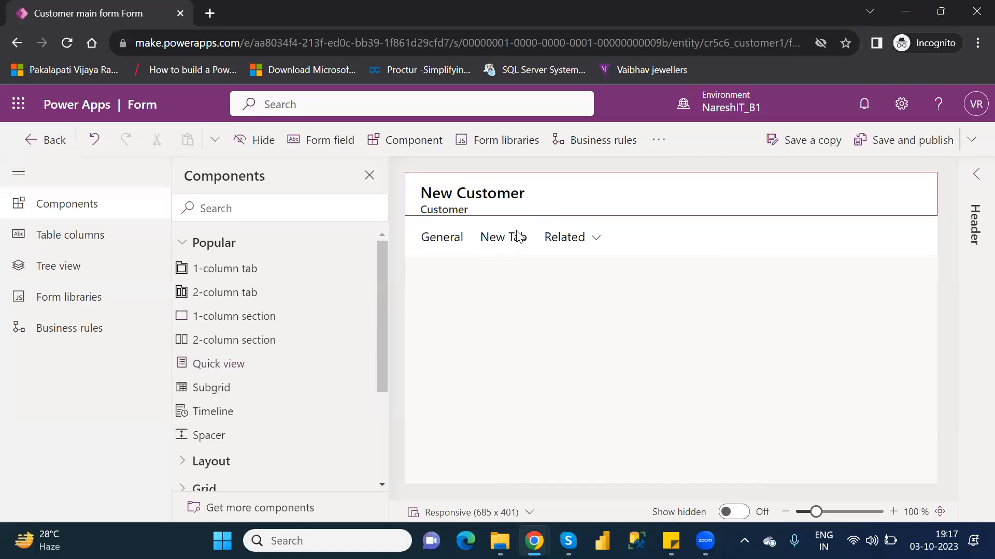
click(512, 240)
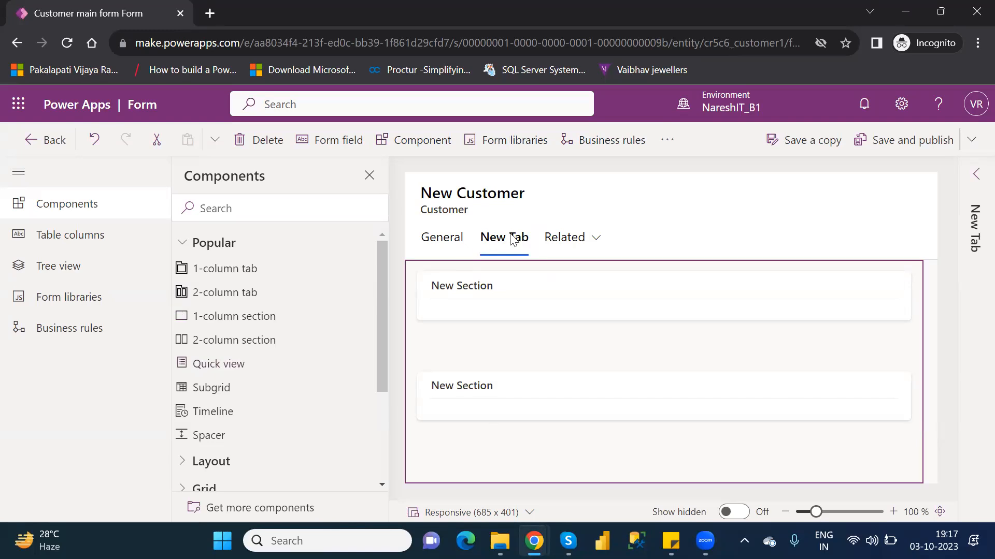
click(262, 141)
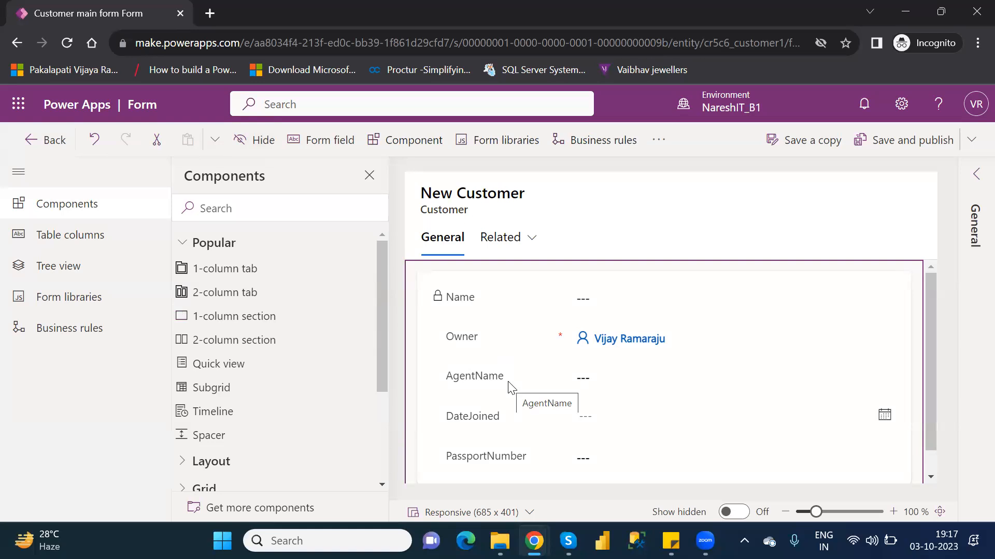
Step: Add a 2-column section to the General tab below the section containing PassportNumber
click(230, 351)
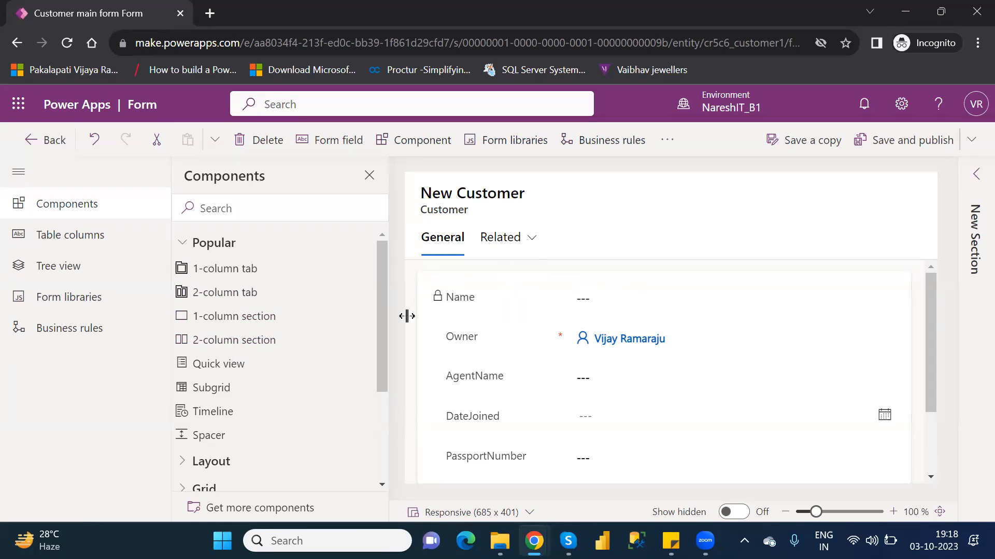
drag(928, 359, 933, 382)
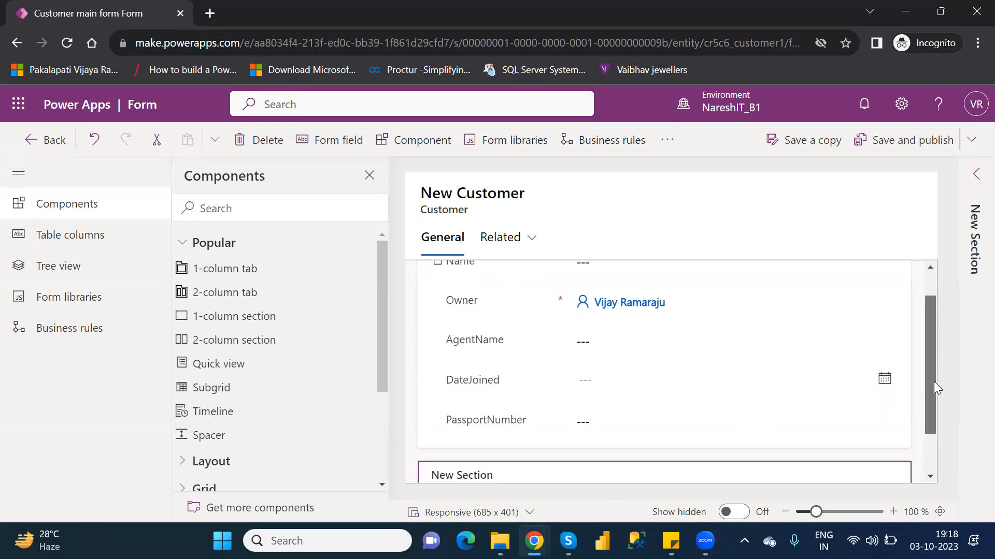
drag(933, 381, 941, 410)
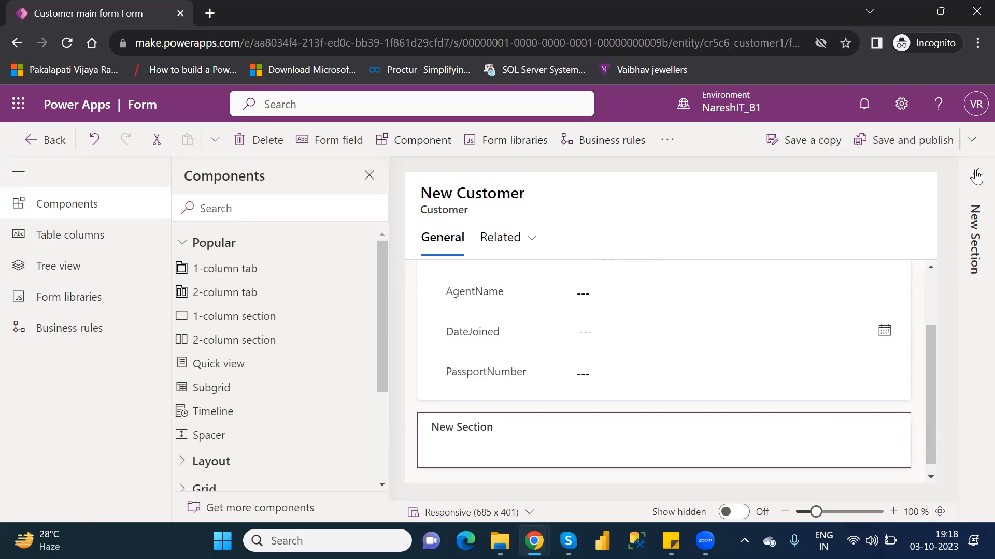
Step: Set the label of the new section below PassportNumber to "Location Details"
click(976, 176)
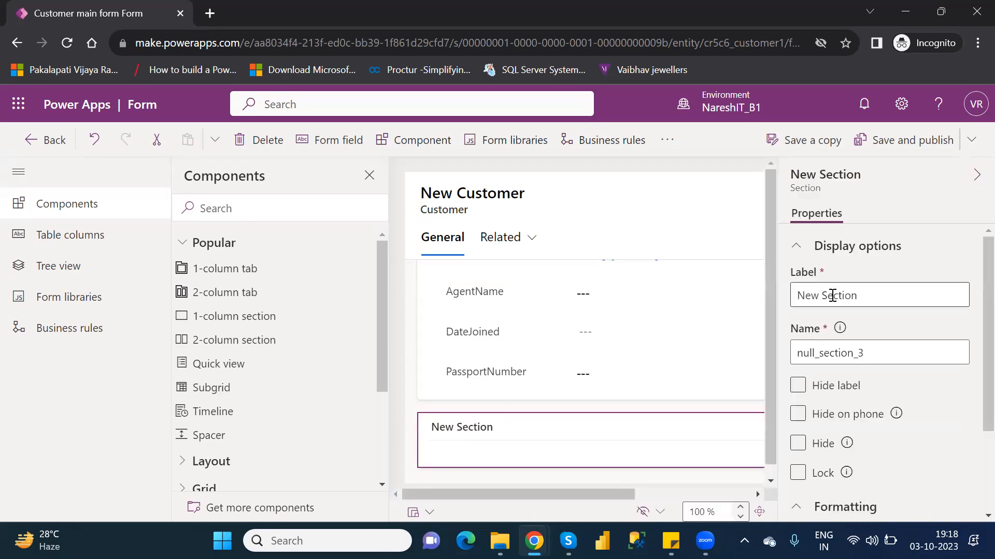
drag(857, 296, 796, 295)
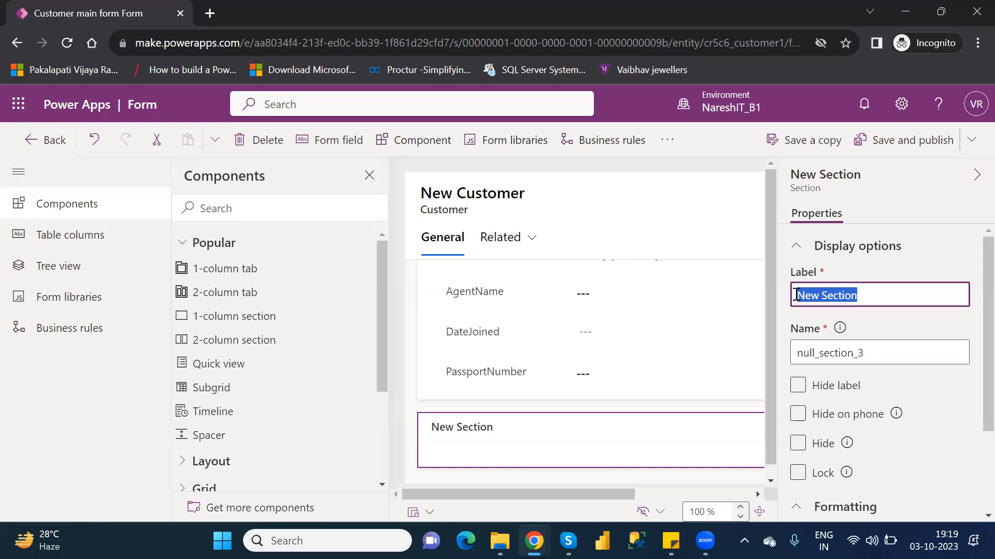
text(Agent)
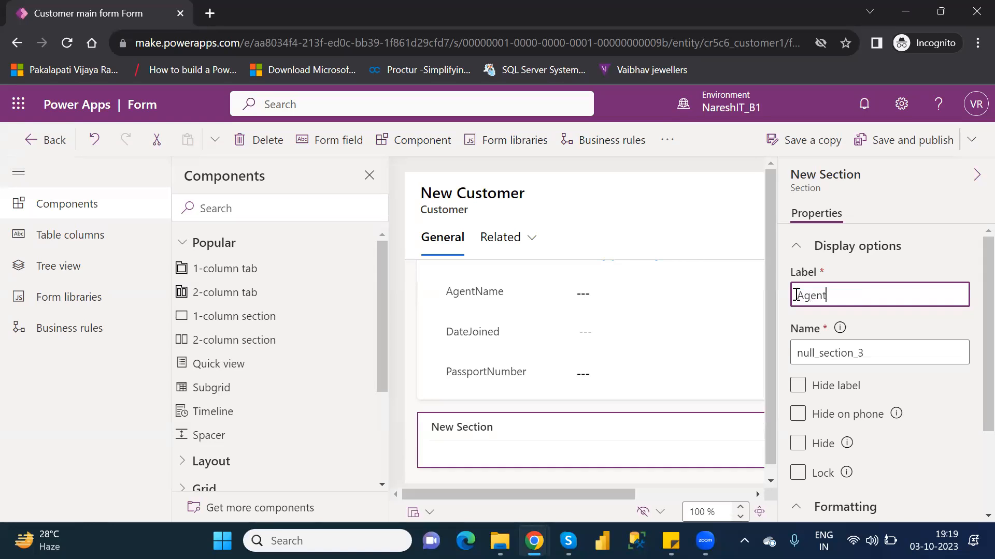
key(BackSpace)
key(BackSpace)
key(BackSpace)
key(BackSpace)
key(BackSpace)
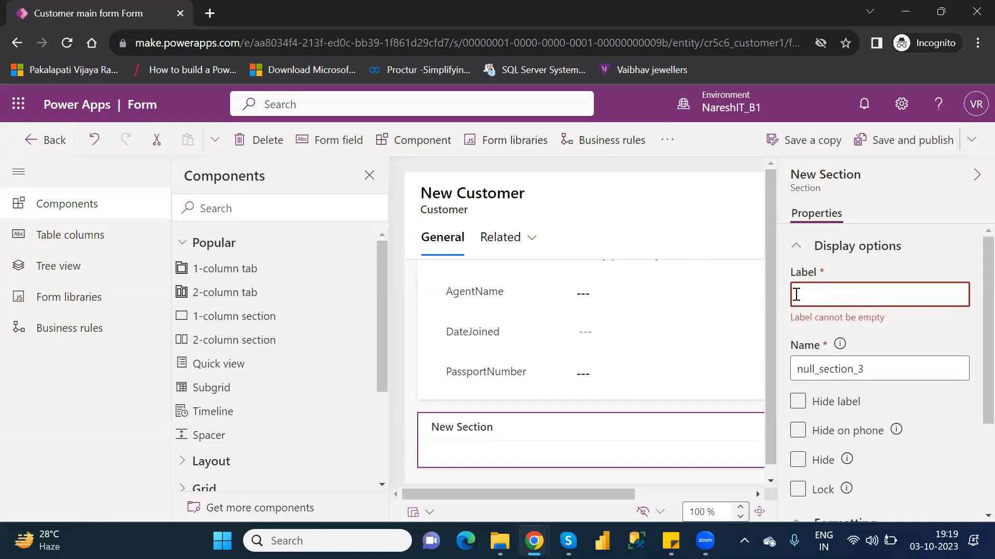
text(Location Details)
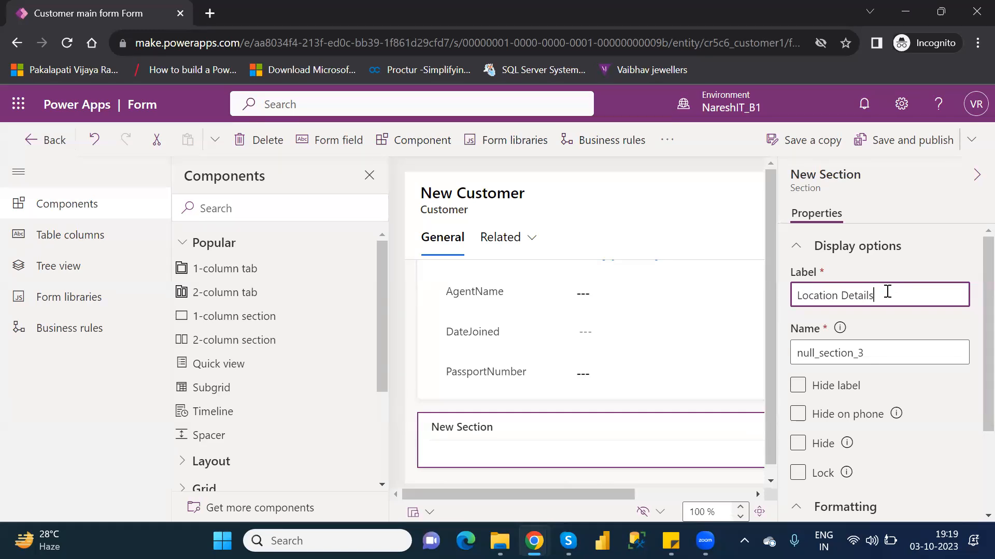
drag(879, 293, 827, 292)
click(734, 414)
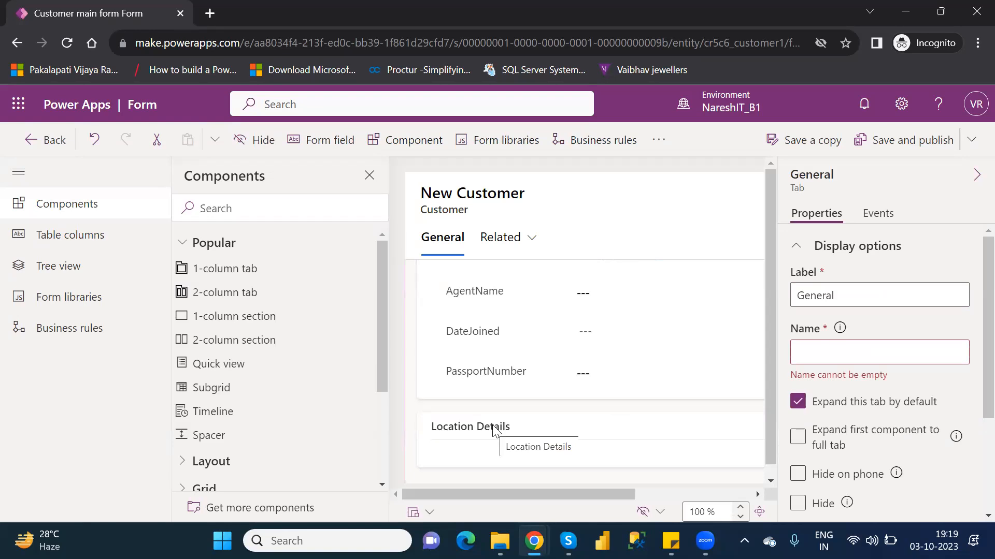
click(560, 425)
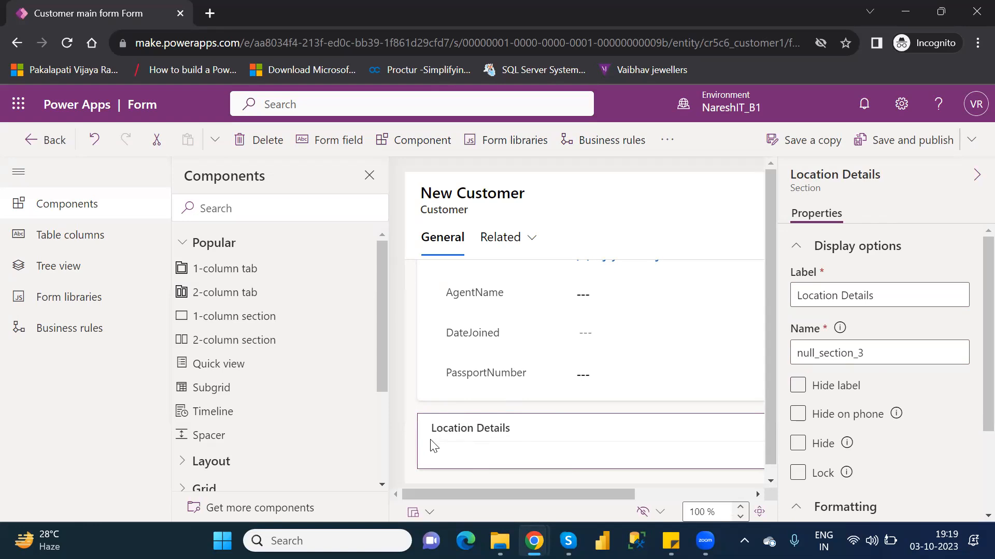
click(430, 386)
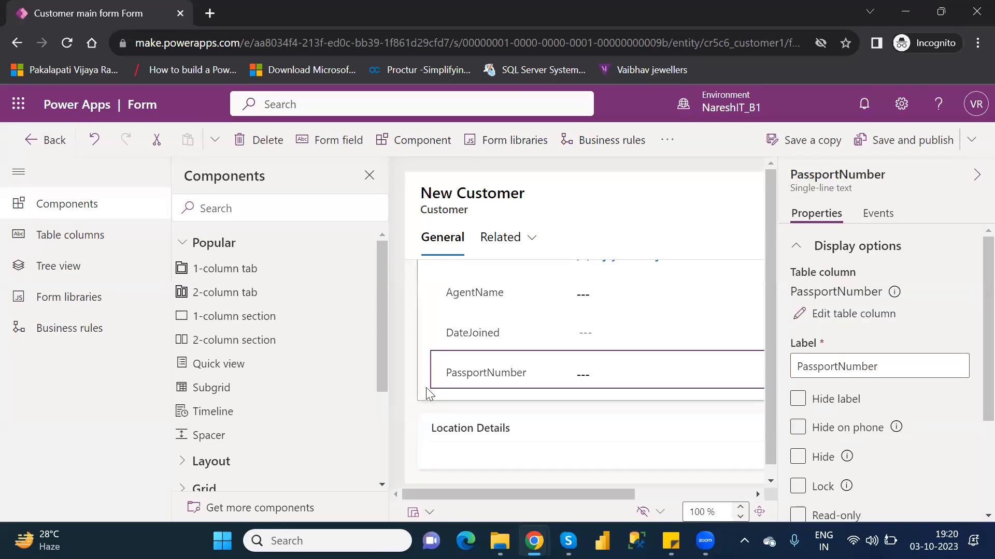
click(426, 389)
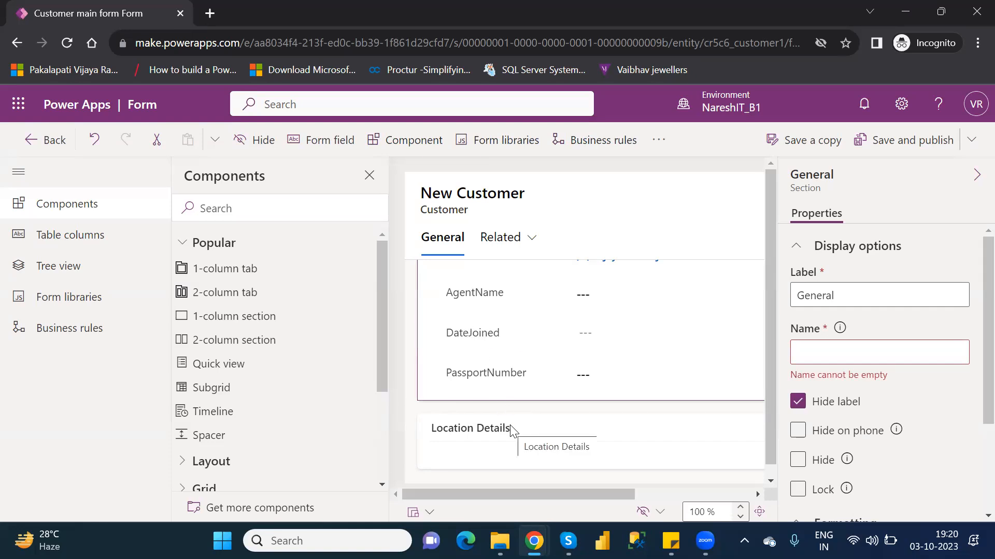
Step: Add the unused Location table column to the Location Details section
click(545, 426)
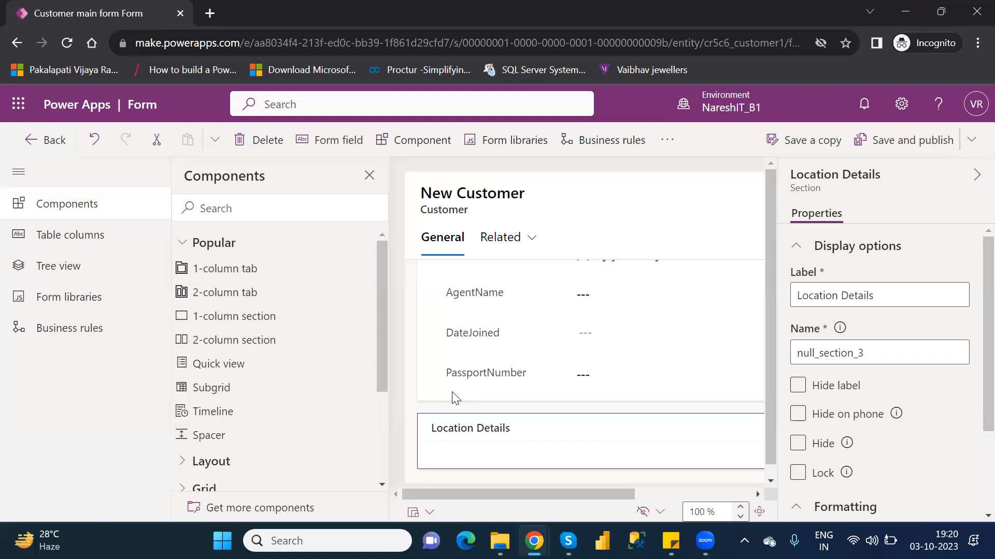
click(114, 248)
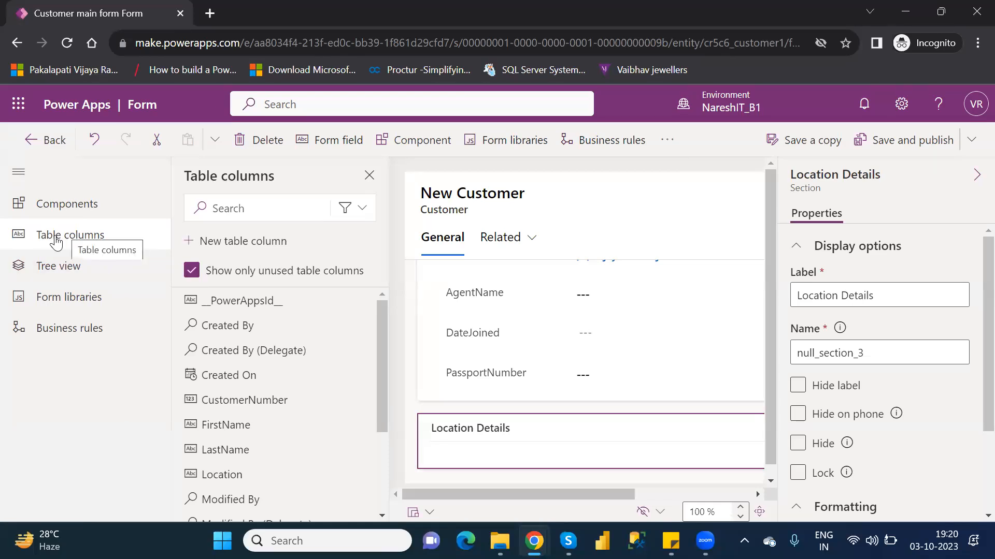
mouse_move(295, 368)
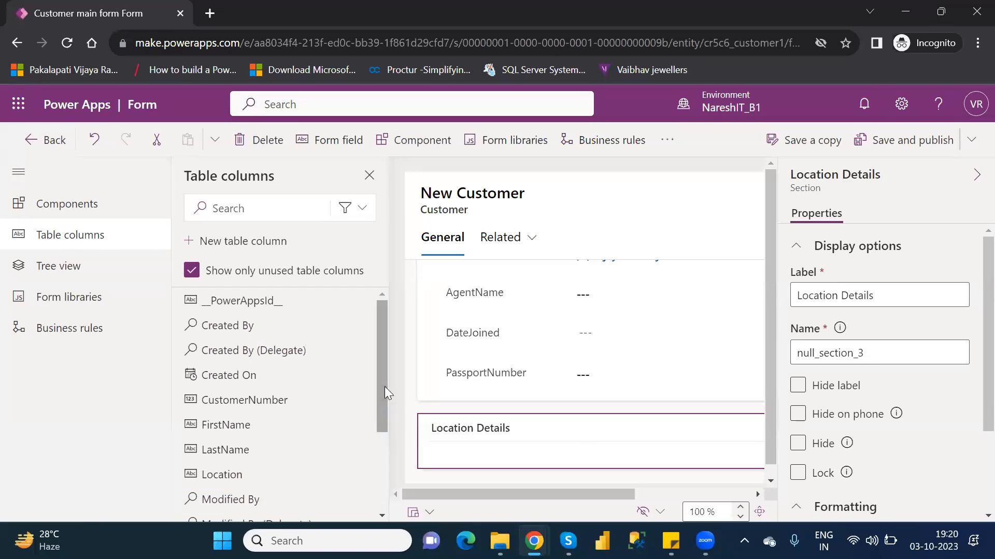
click(230, 481)
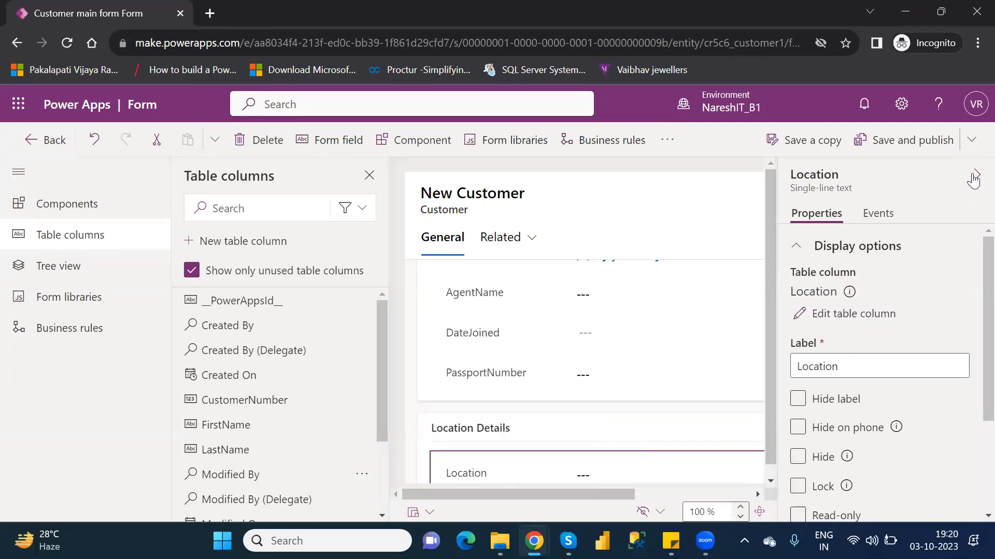
click(973, 179)
drag(933, 378, 957, 421)
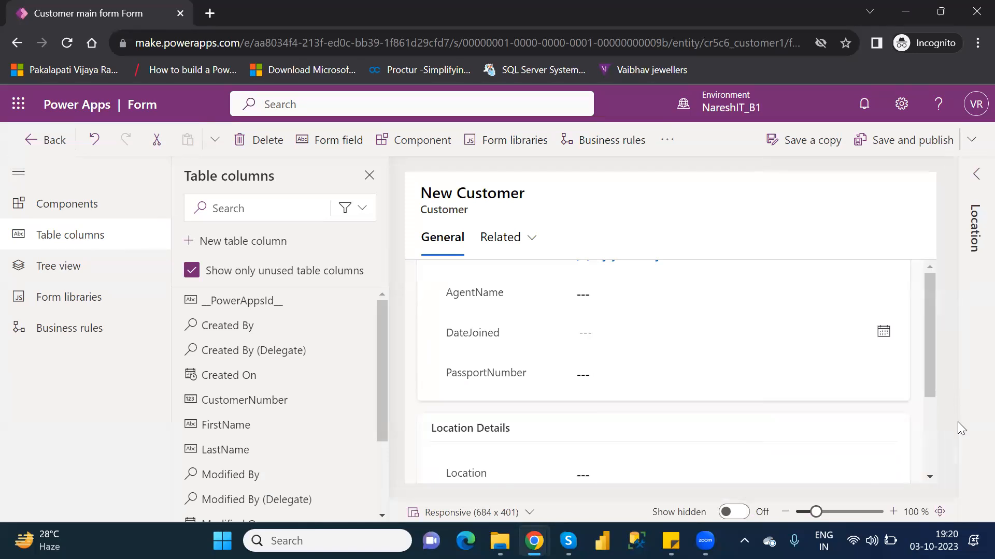
drag(930, 374, 945, 456)
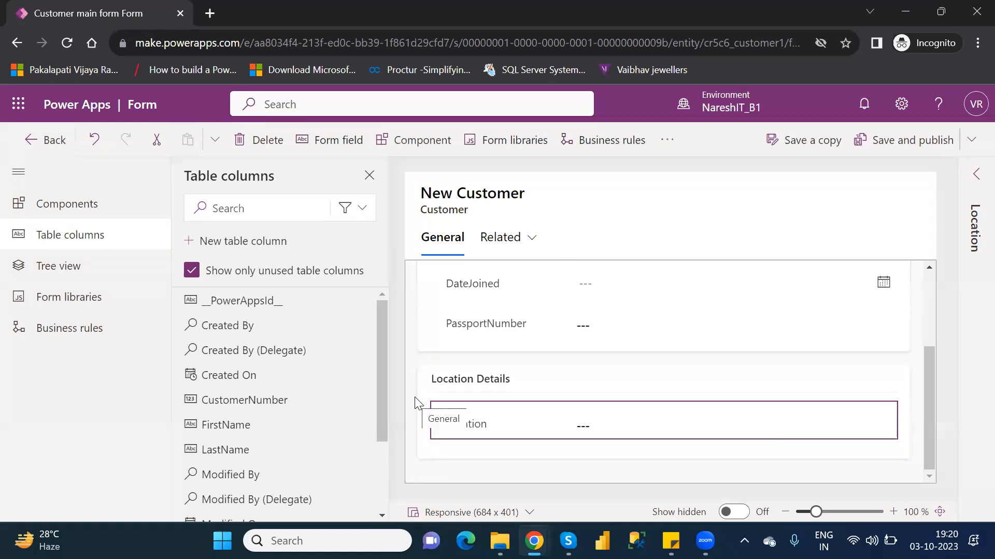
Step: Add the unused VIPLevel and Status table columns below Location in the Location Details section
drag(382, 419, 383, 498)
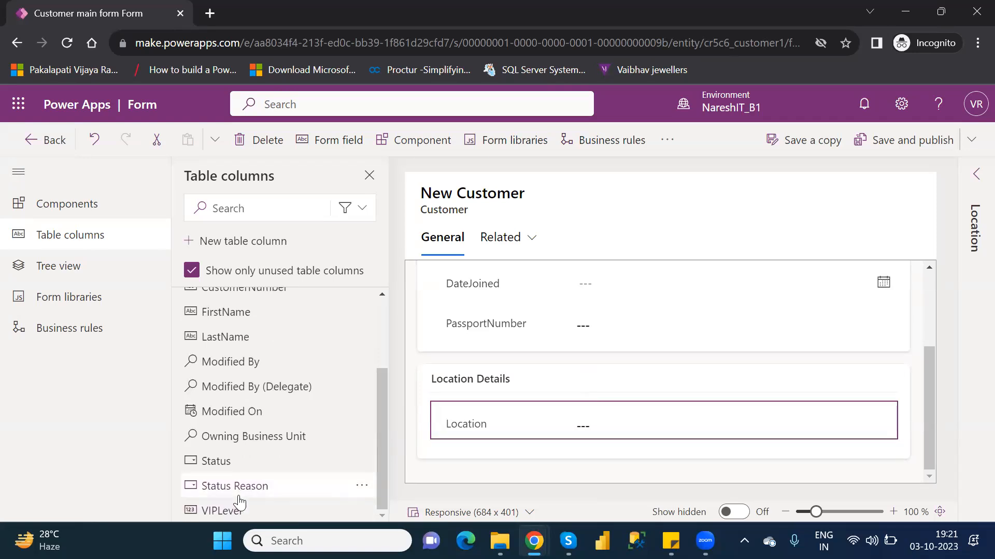
drag(225, 522, 530, 430)
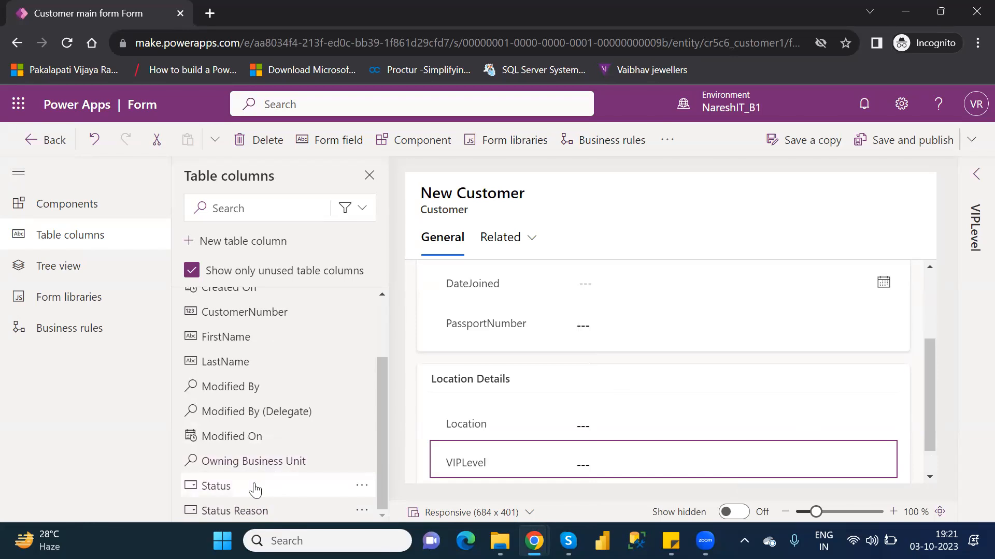
mouse_move(251, 487)
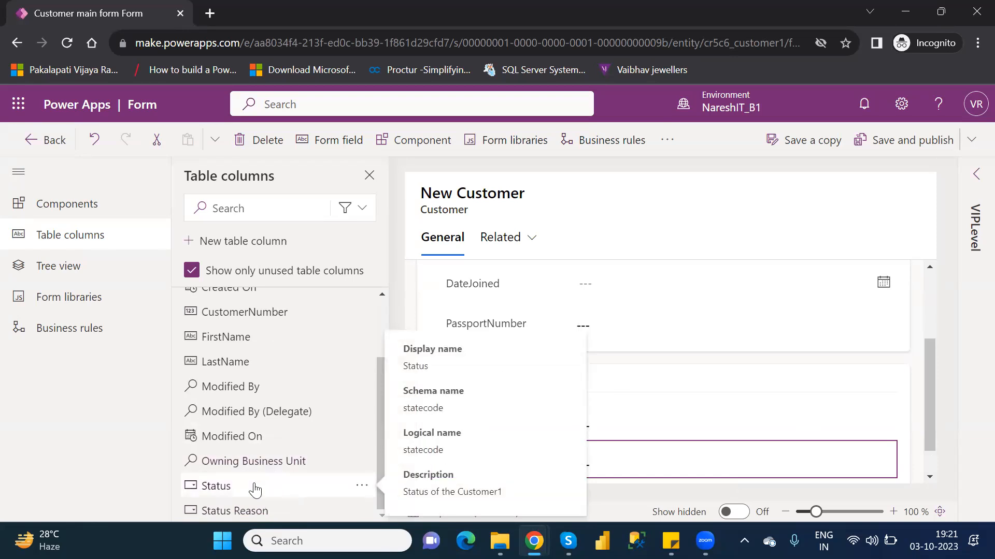
click(255, 487)
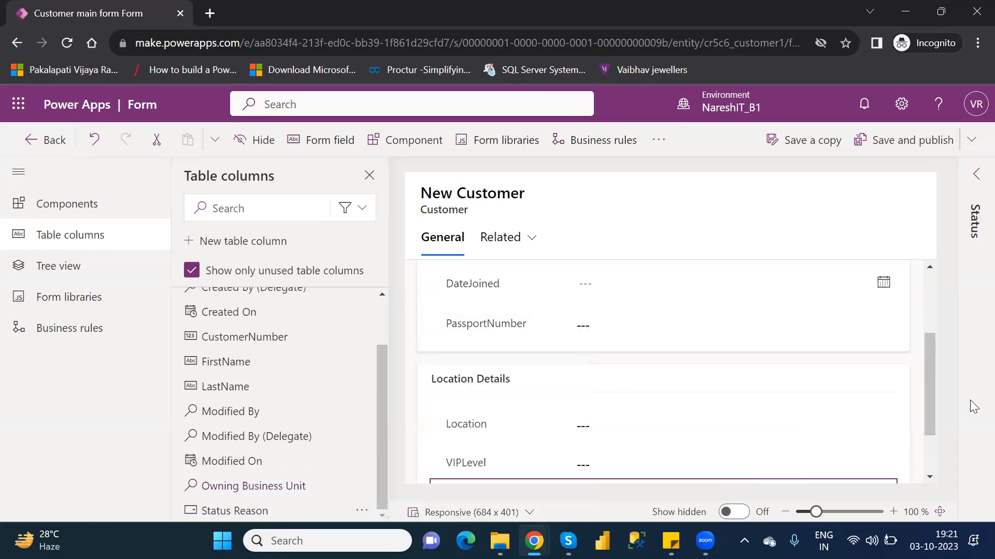
drag(931, 404, 944, 466)
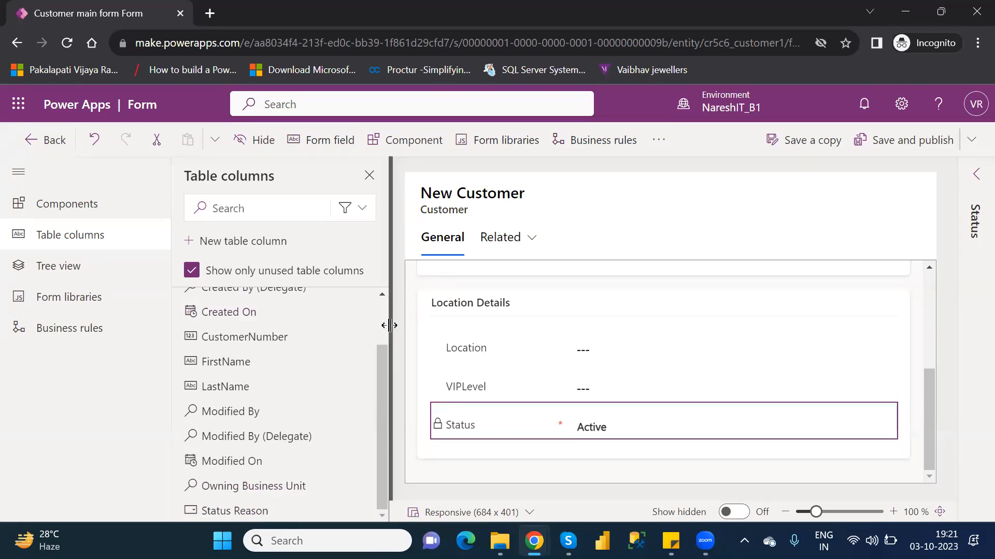
Step: Add a 1-column section below the Location Details section on the General tab
scroll(351, 319, up, 2)
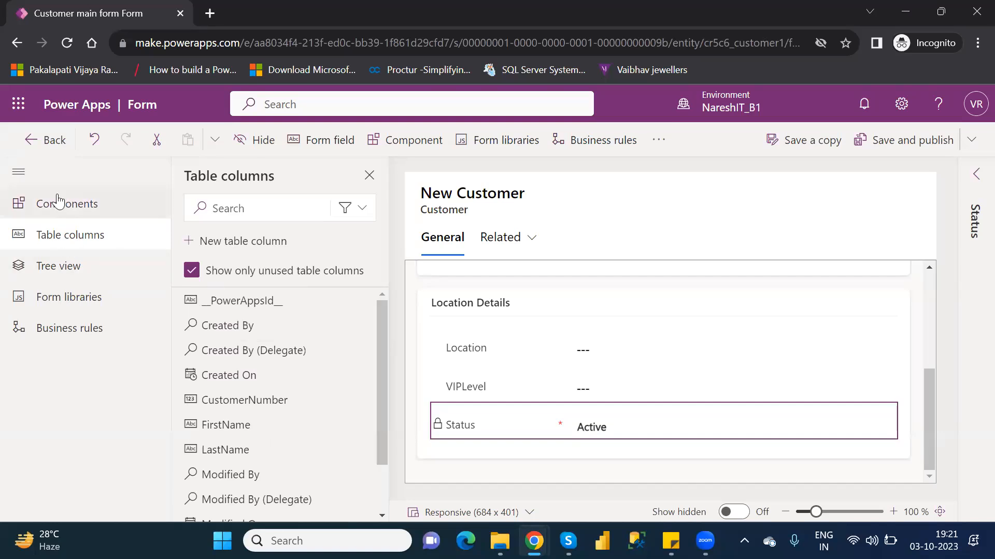
click(58, 203)
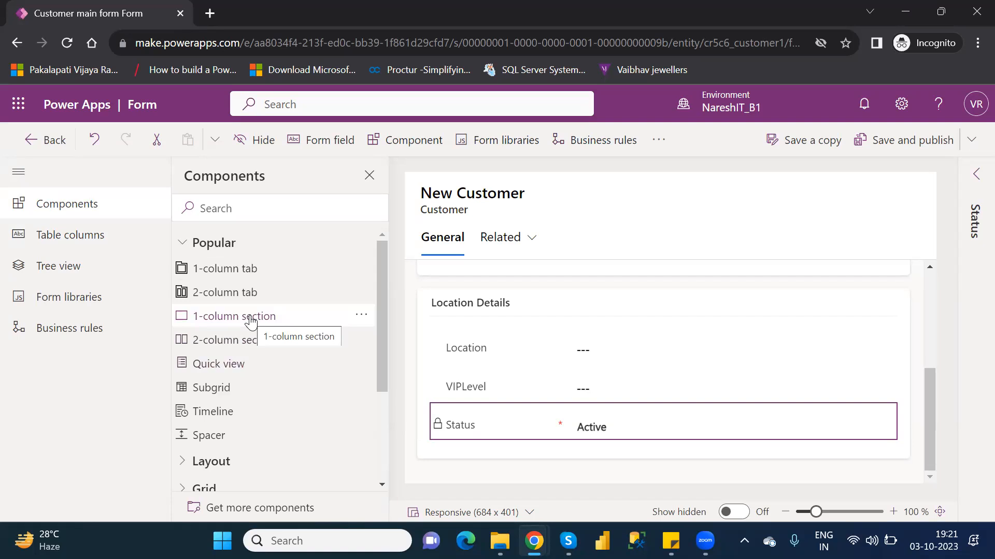
click(251, 318)
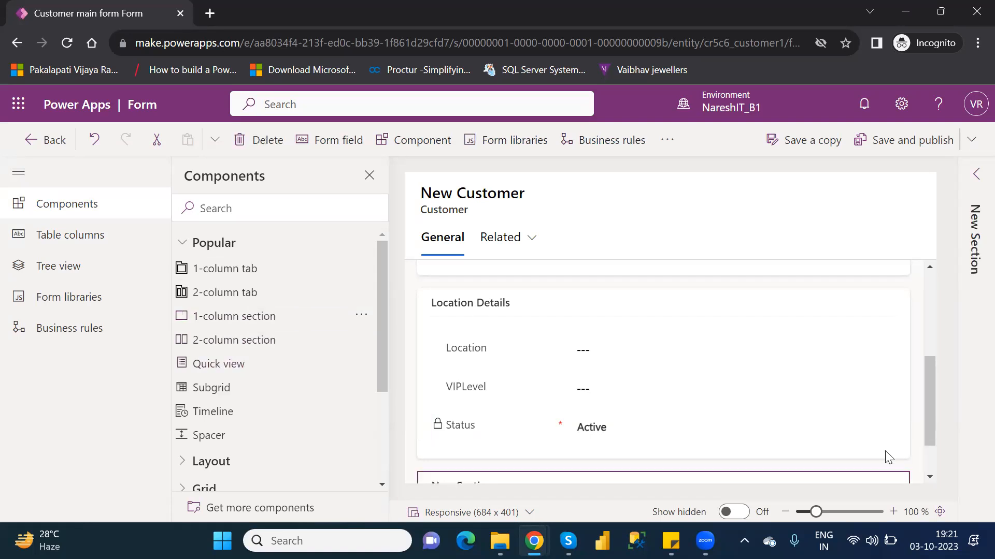
drag(930, 420, 940, 467)
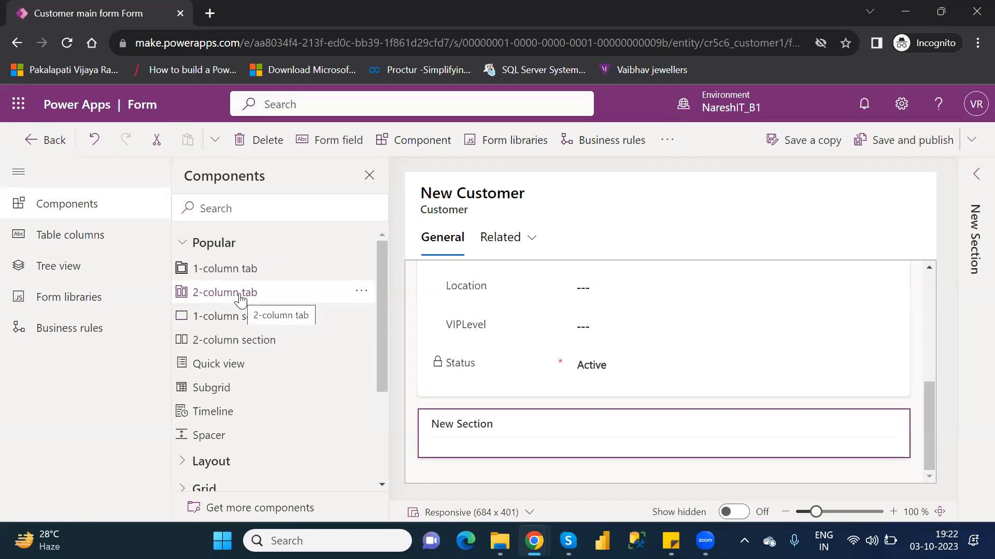
Step: Add two 1-column tabs to the Customer main form and delete the first of them
click(232, 274)
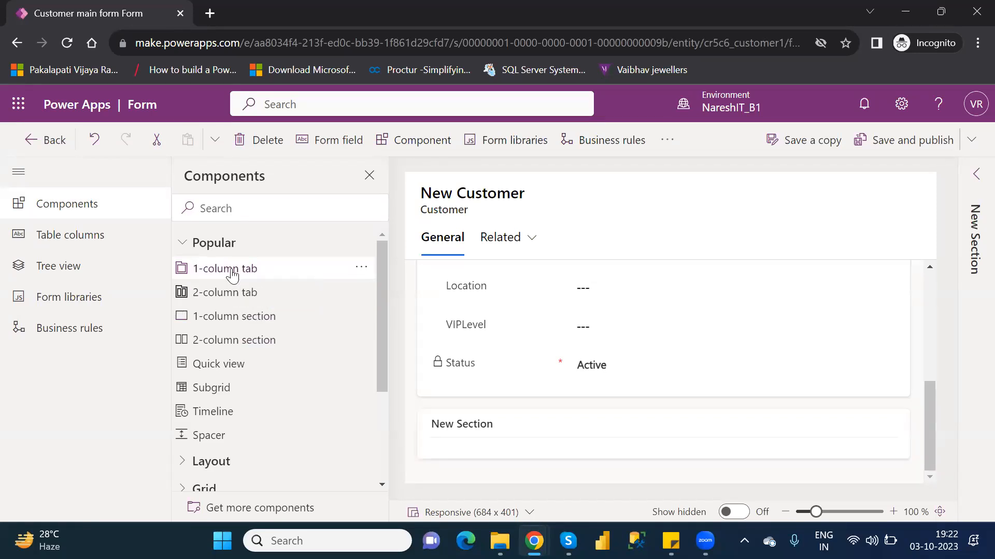
click(232, 274)
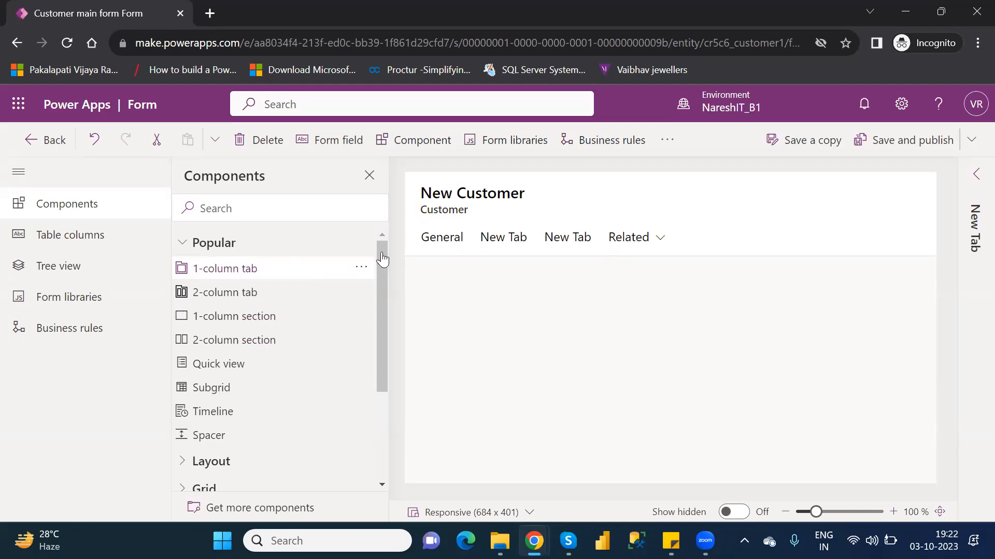
click(502, 238)
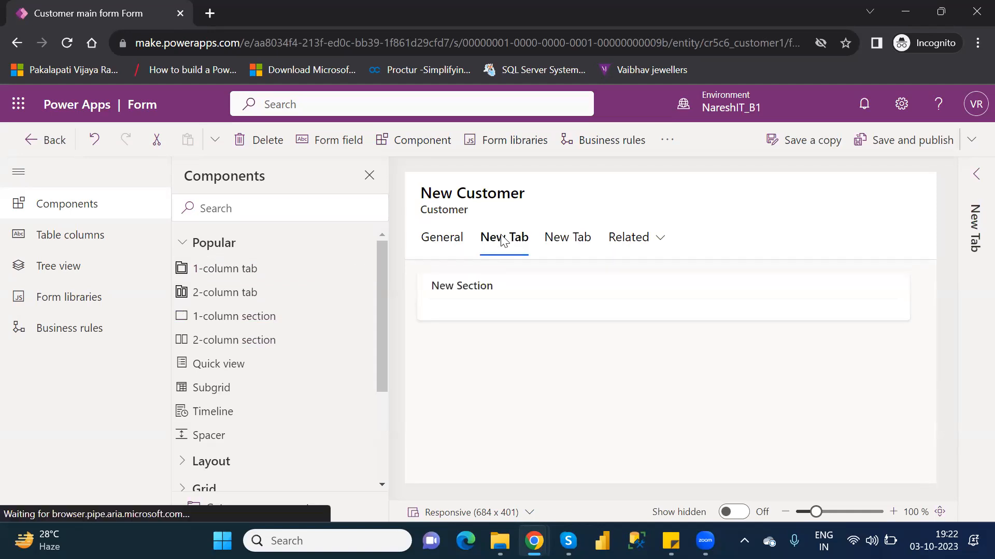
click(261, 151)
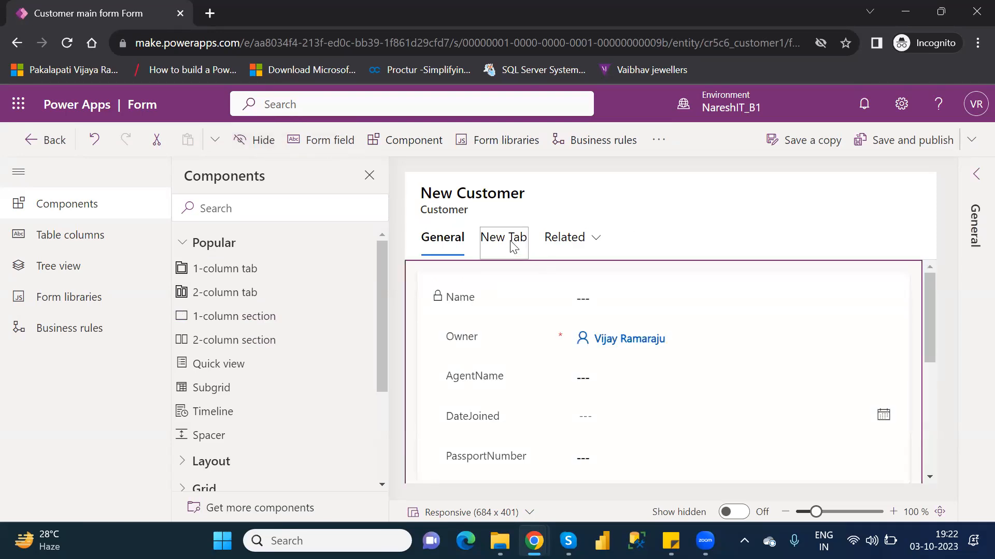
Step: Delete the remaining New Tab and remove the AgentName field from the General section
click(510, 242)
click(273, 151)
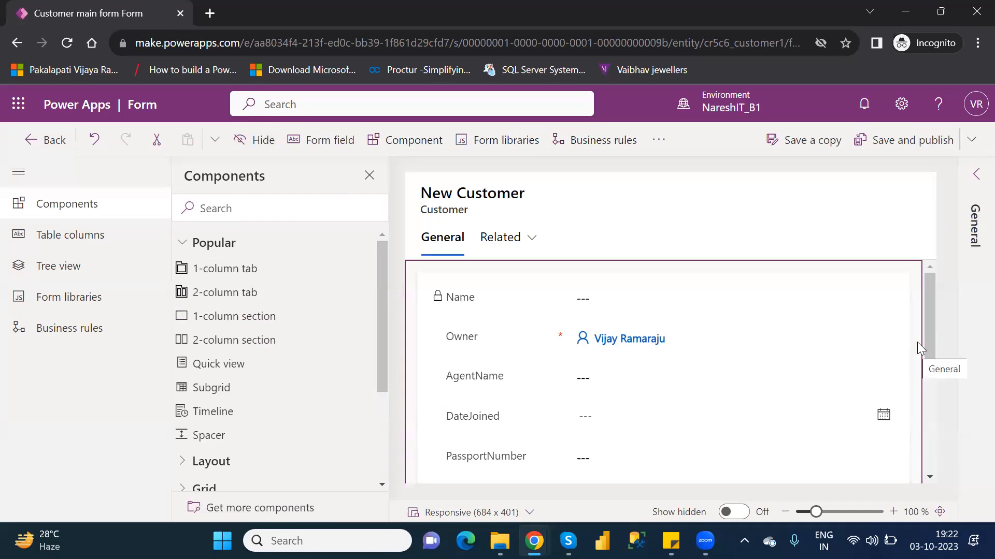
drag(928, 329, 961, 349)
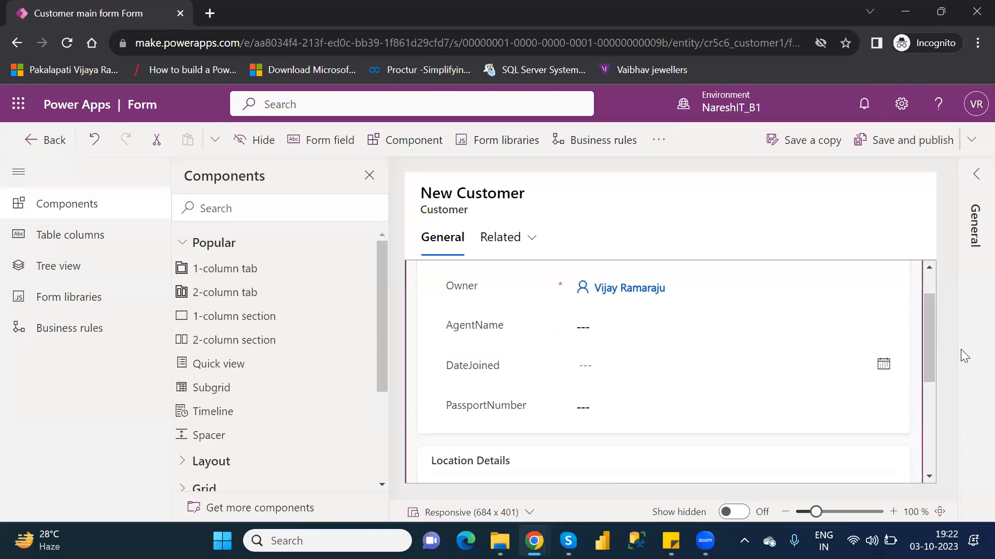
click(499, 326)
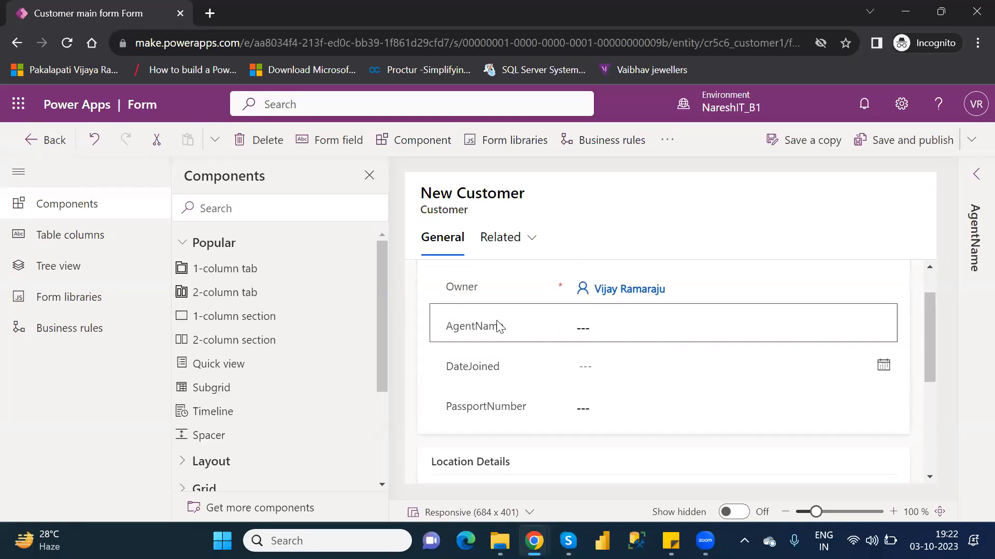
key(Delete)
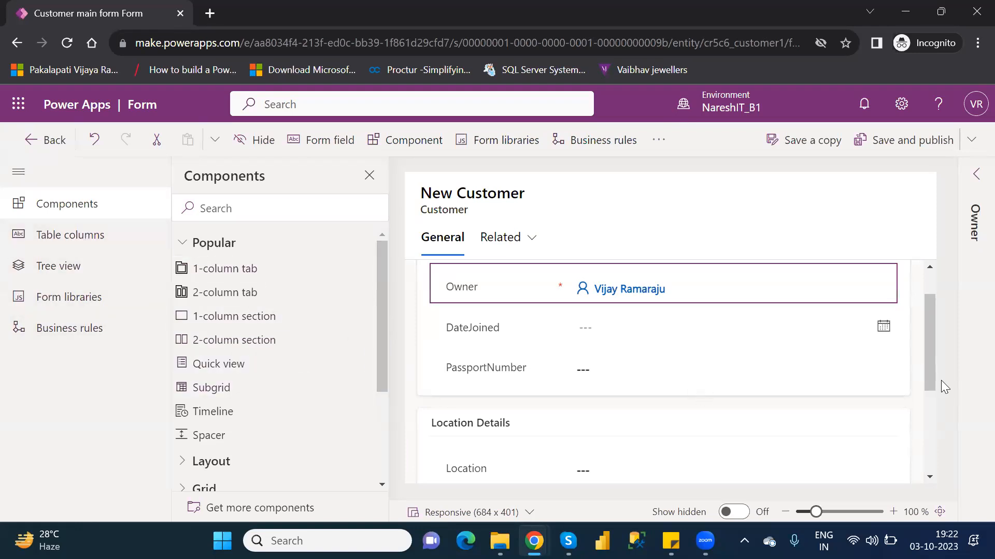
Step: Change the label of the new section below Location Details to Agent Details
drag(929, 372, 961, 480)
click(484, 426)
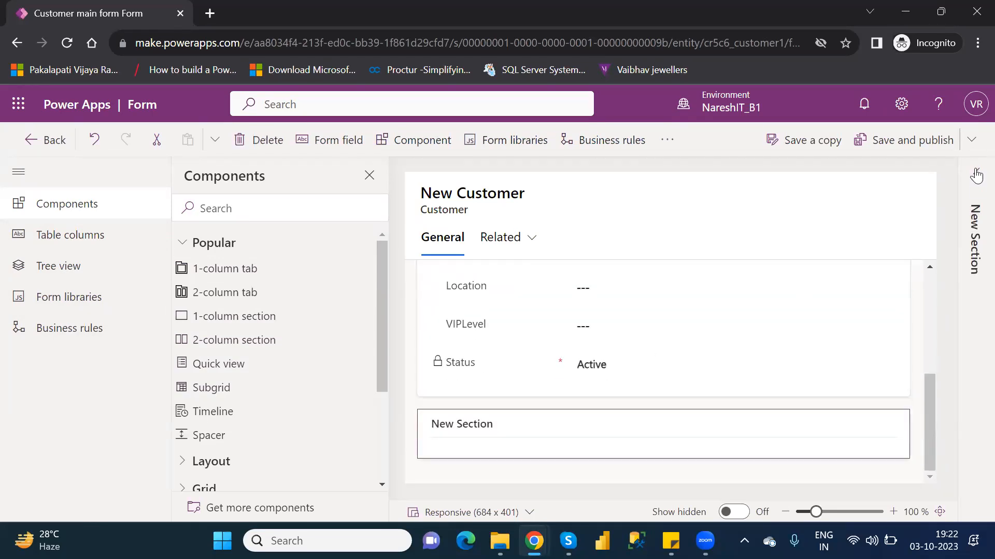
click(976, 175)
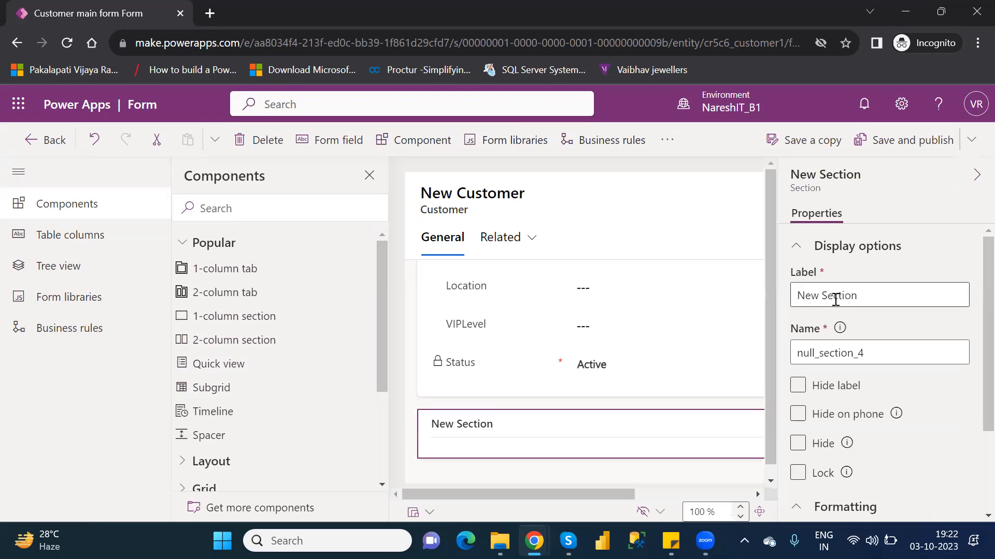
click(868, 298)
key(ctrl+a)
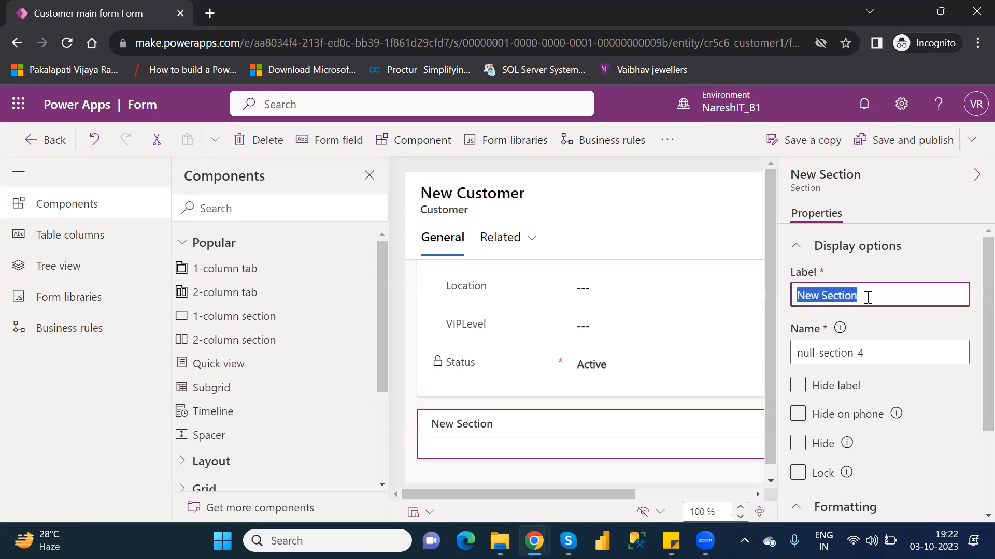
text(Agent)
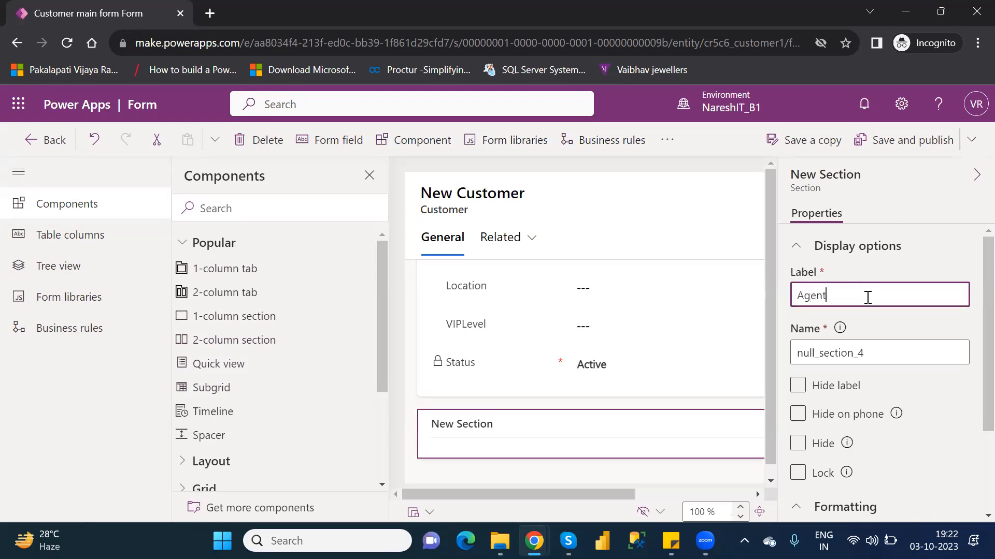
text( Details)
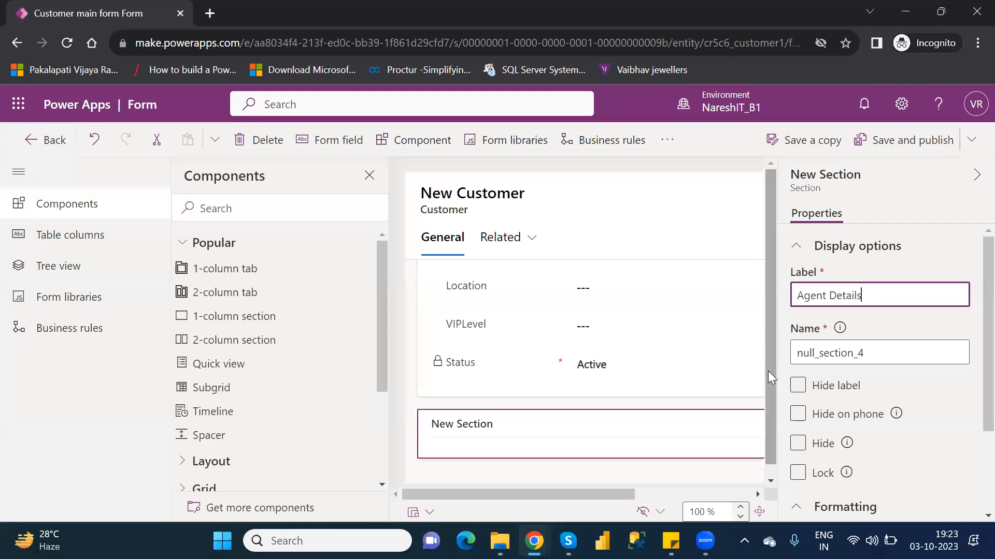
Step: Add the unused AgentName table column to the Agent Details section
scroll(767, 371, down, 1)
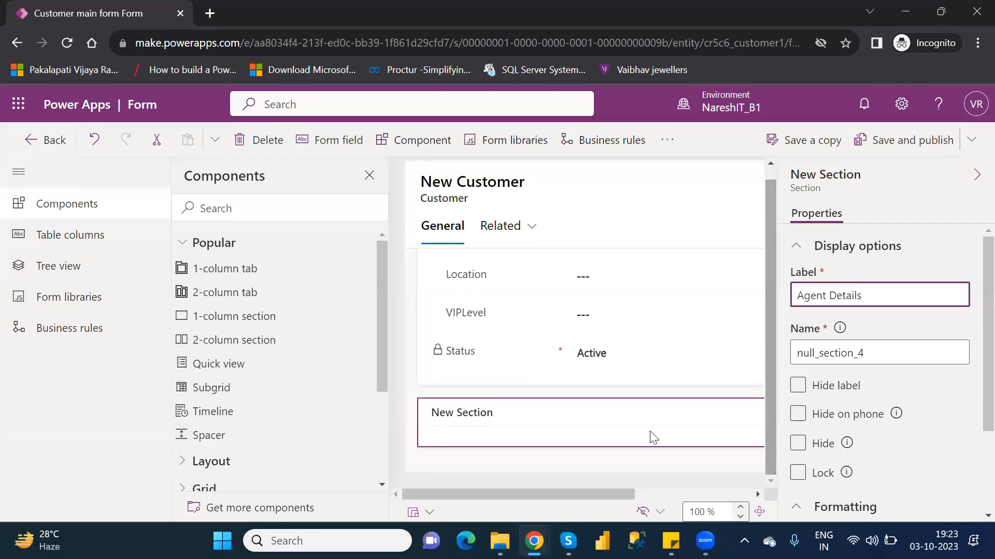
click(49, 235)
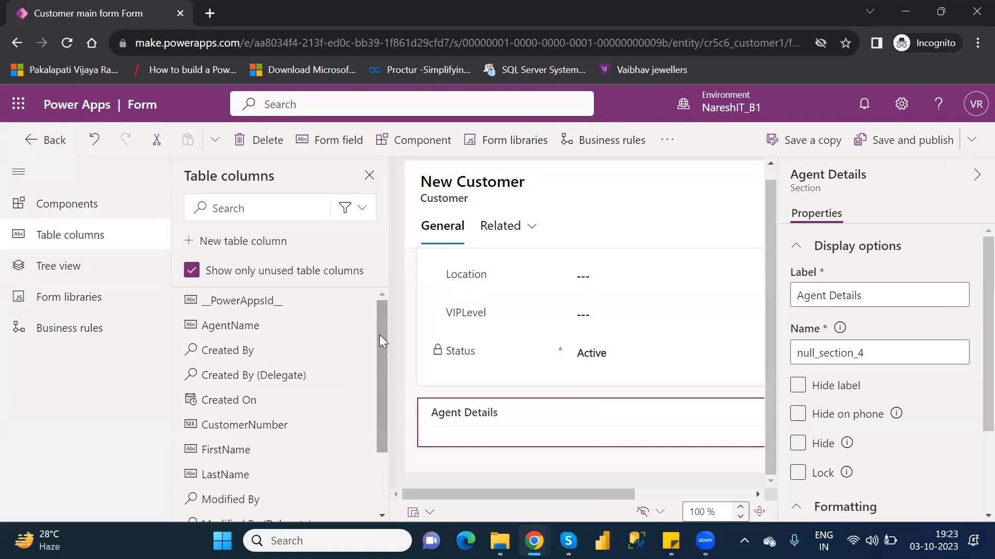
drag(379, 334, 386, 411)
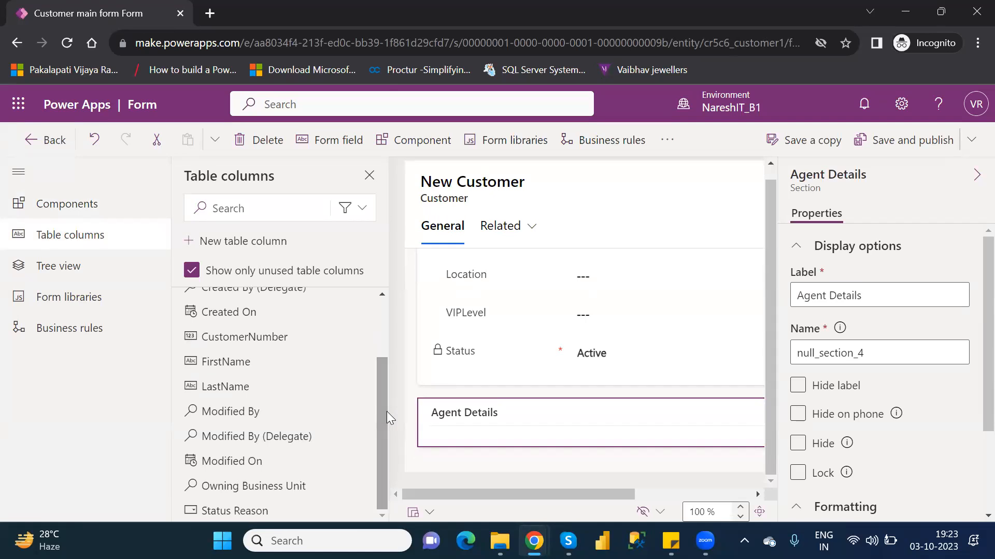
drag(386, 412, 396, 352)
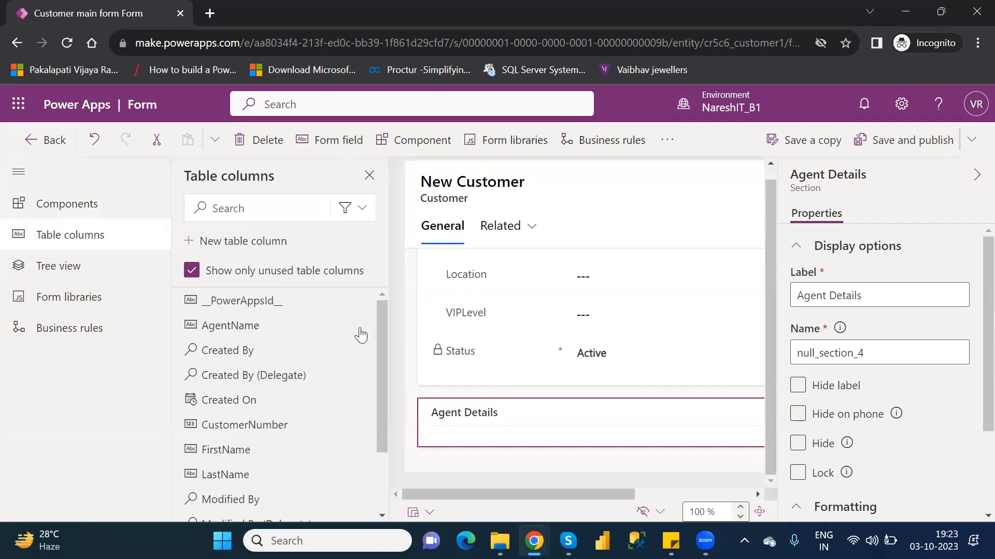
mouse_move(236, 331)
click(275, 331)
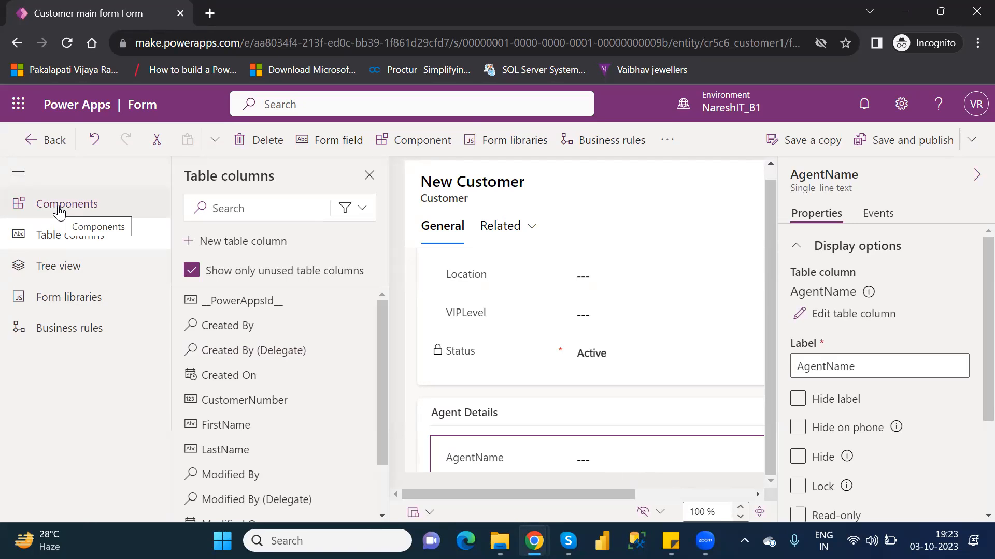
Step: Examine the form's hierarchy with the Location Details section expanded, and look over the available components and table columns
click(72, 268)
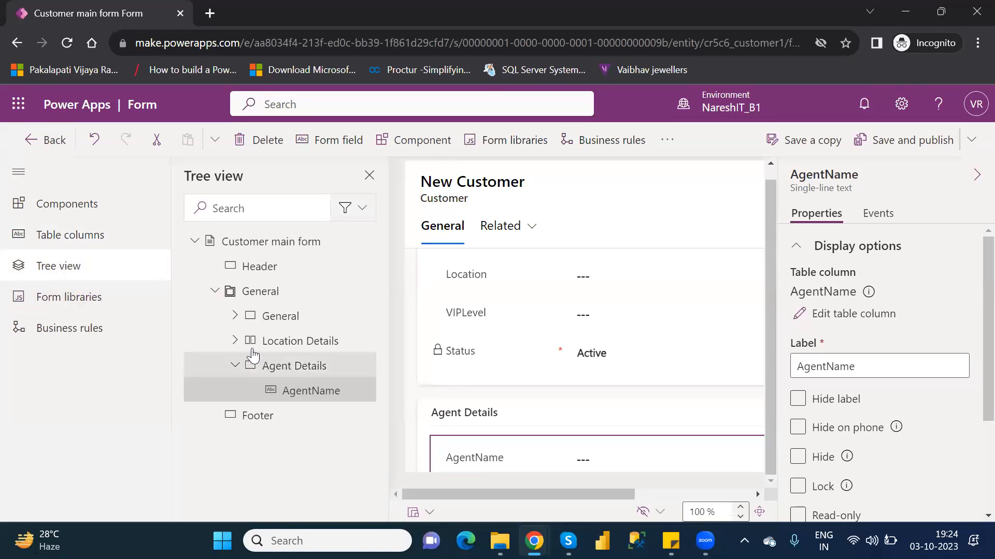
click(235, 341)
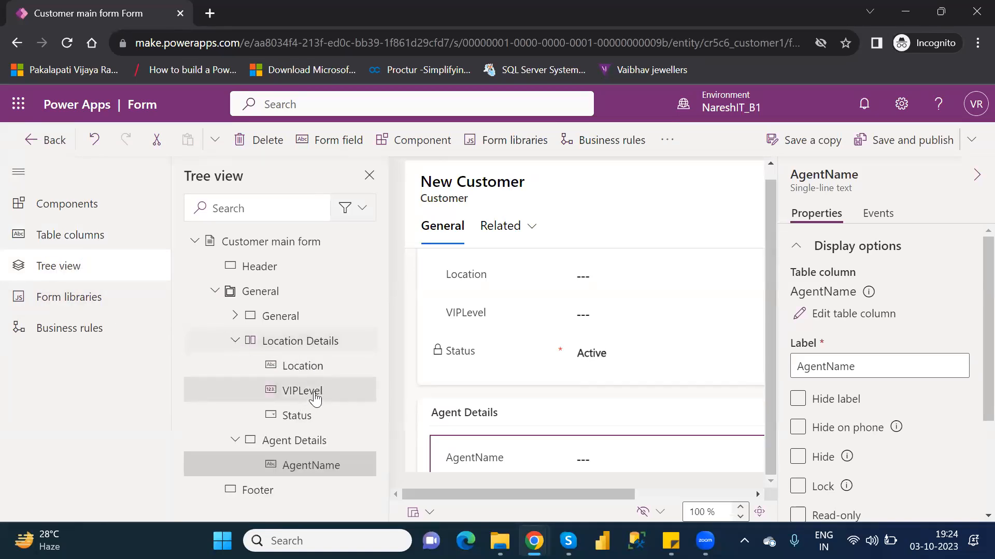
drag(314, 391, 315, 366)
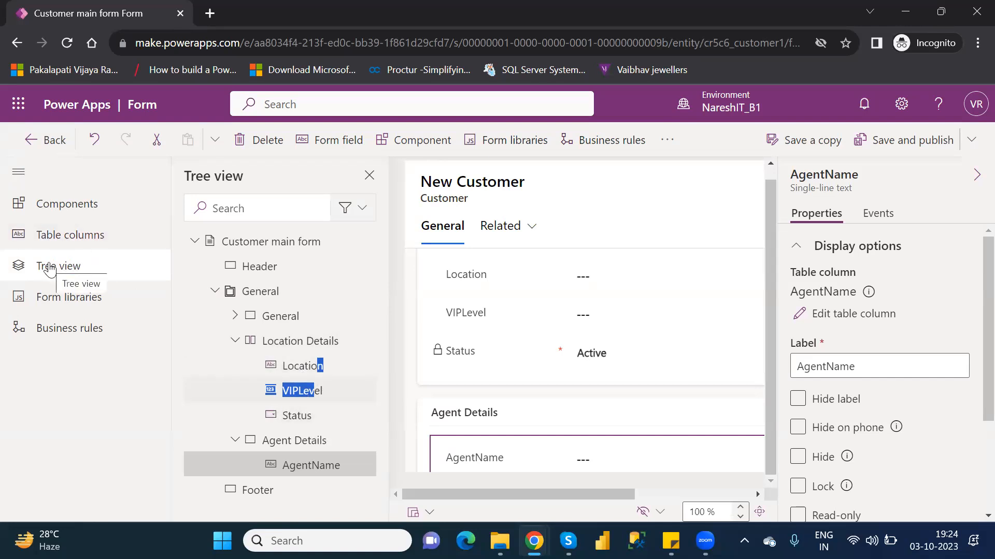
click(195, 243)
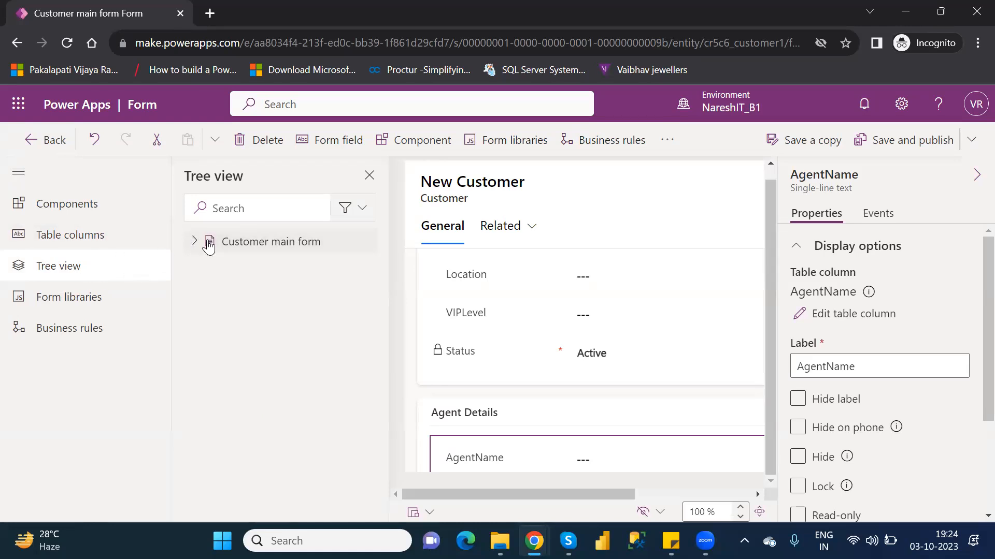
click(196, 242)
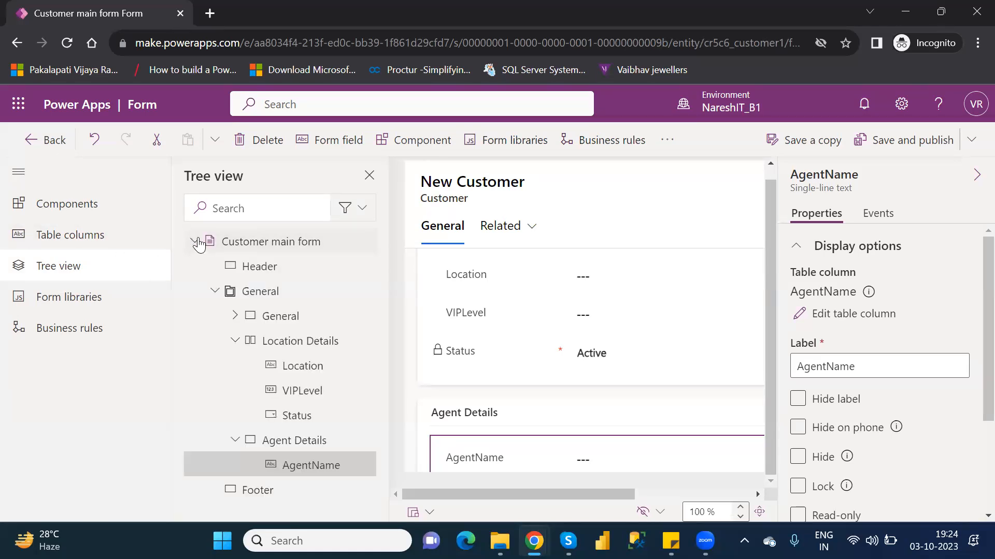
click(66, 205)
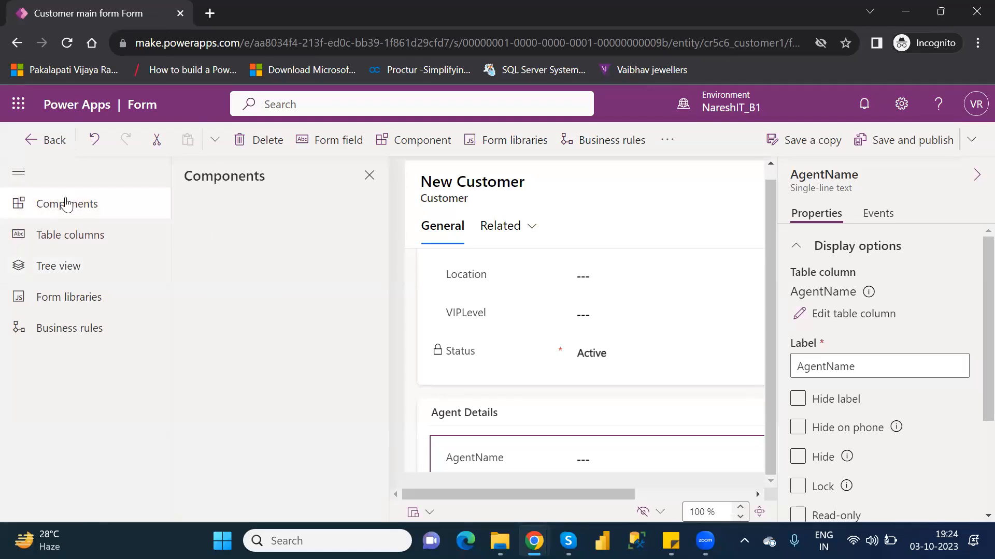
click(93, 239)
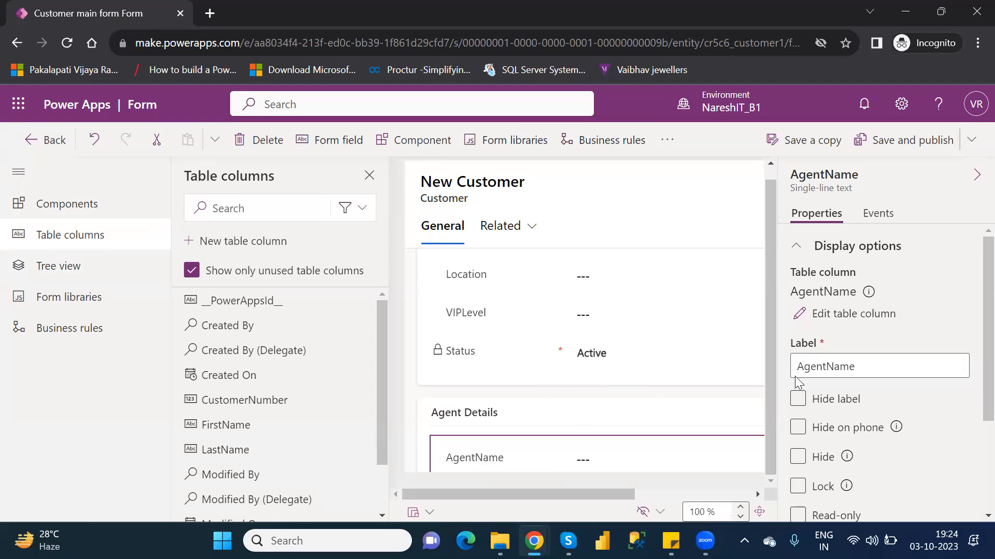
Step: Look over the sections in the form preview and select the VIPLevel field in Location Details
drag(774, 477, 780, 335)
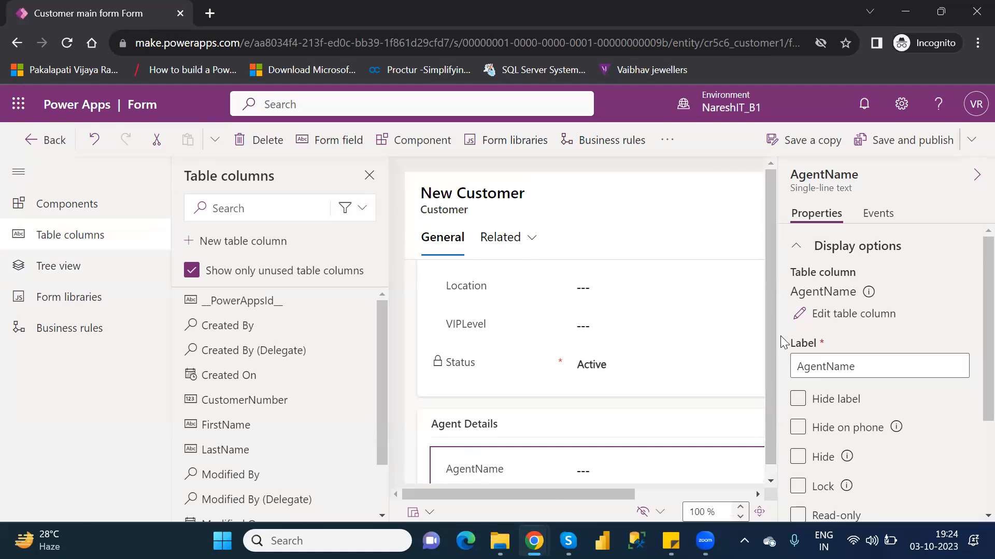
drag(632, 495, 760, 495)
drag(742, 404, 747, 350)
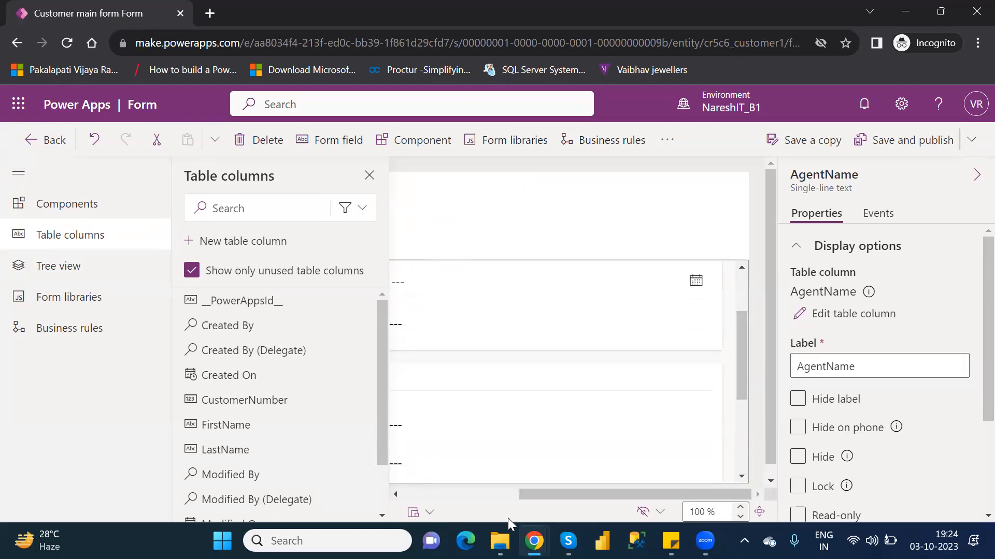
drag(532, 491, 397, 485)
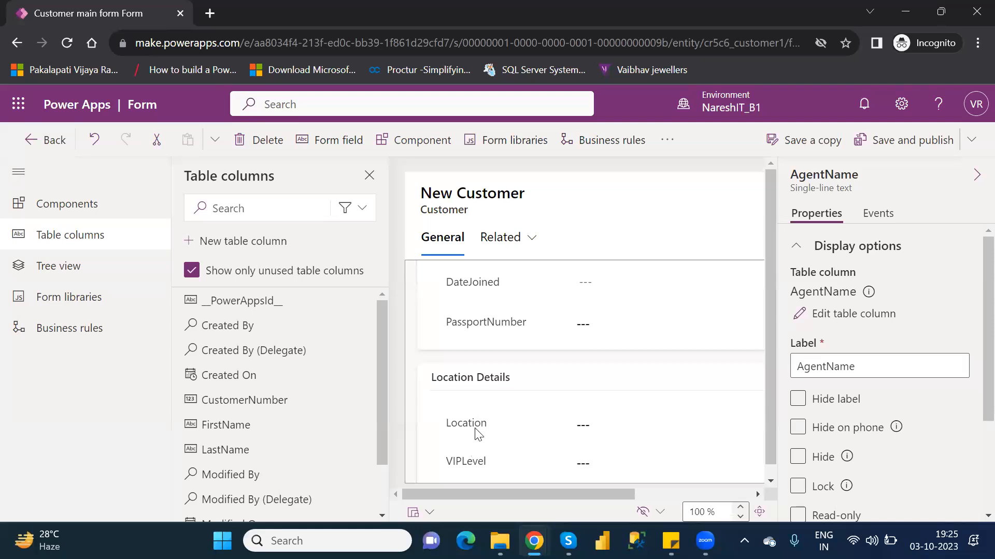
mouse_move(469, 466)
mouse_down()
mouse_move(469, 406)
mouse_move(471, 454)
mouse_move(468, 446)
mouse_up()
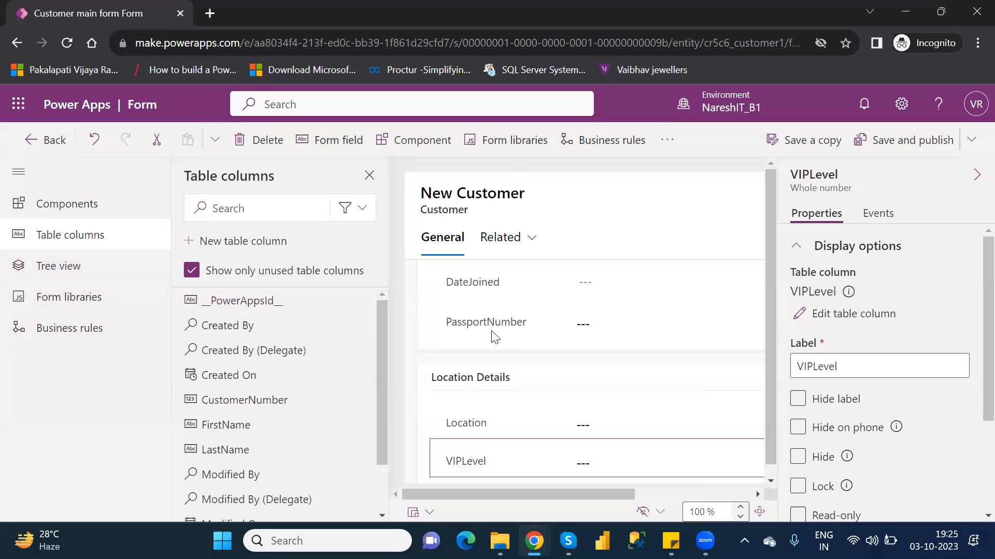
Step: Examine the fields under the General, Location Details and Agent Details sections in the form hierarchy, and close the side pane
click(79, 273)
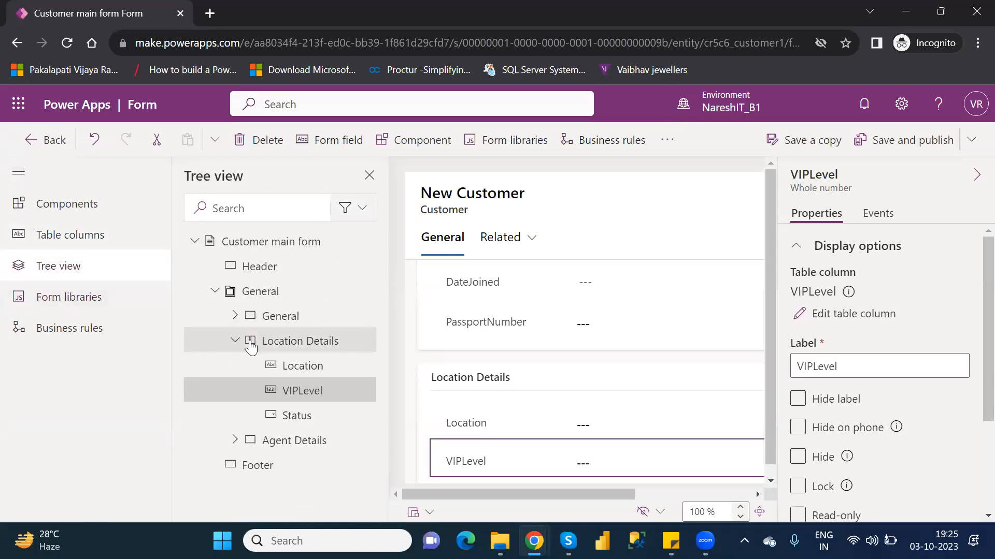
click(236, 342)
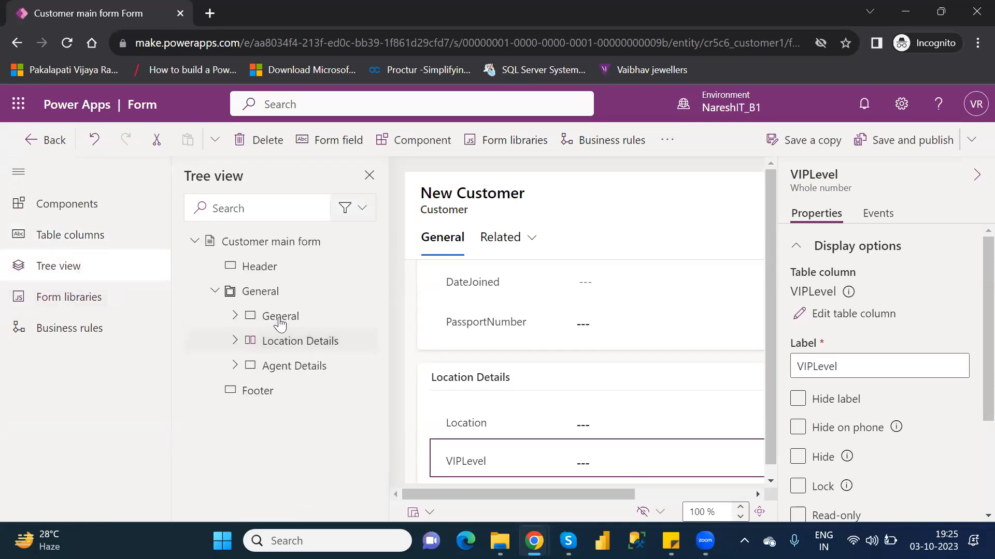
click(236, 316)
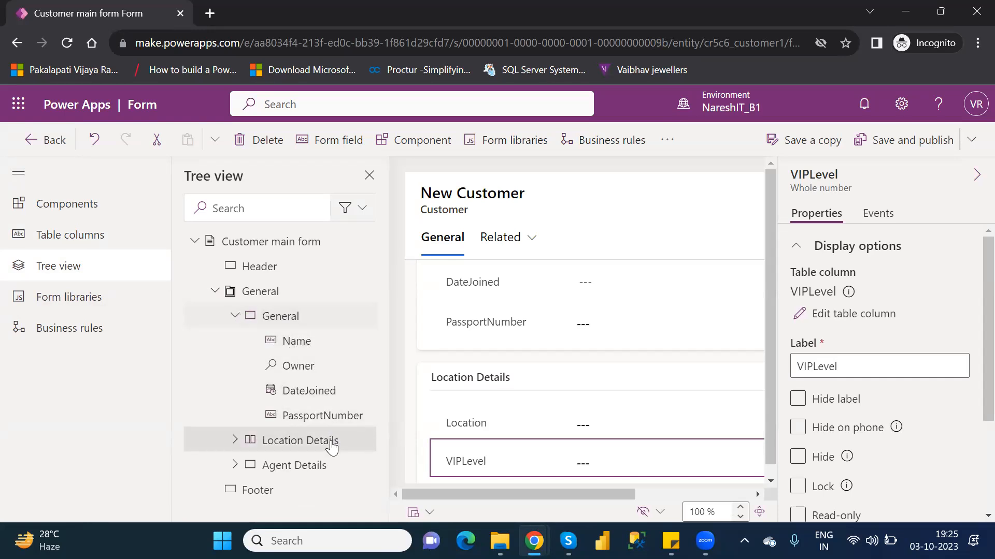
click(237, 316)
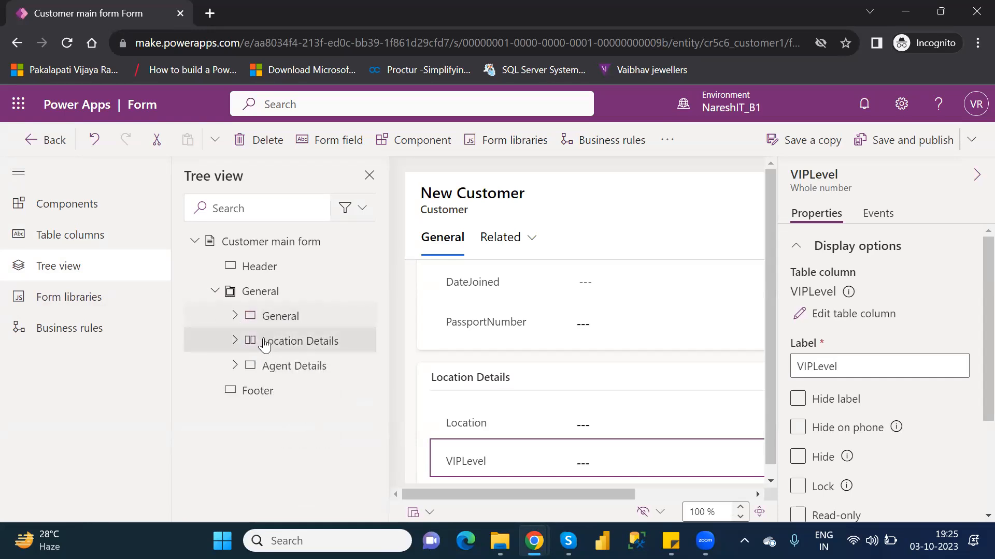
click(235, 342)
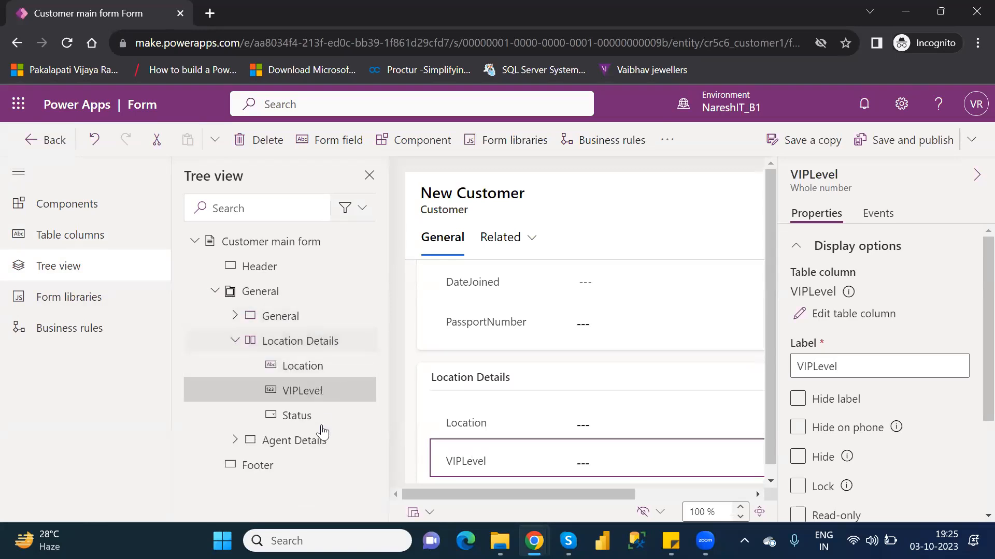
click(235, 341)
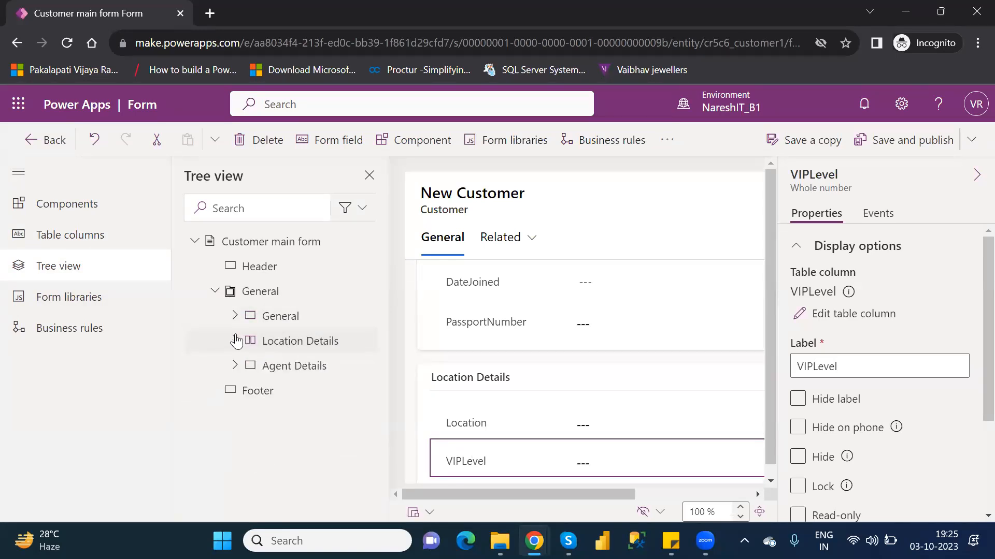
click(236, 366)
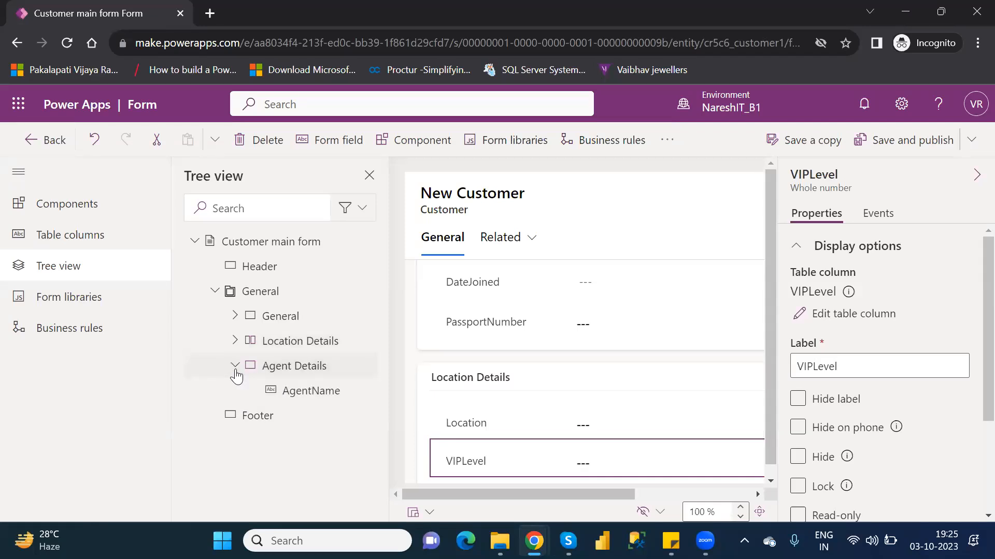
click(235, 366)
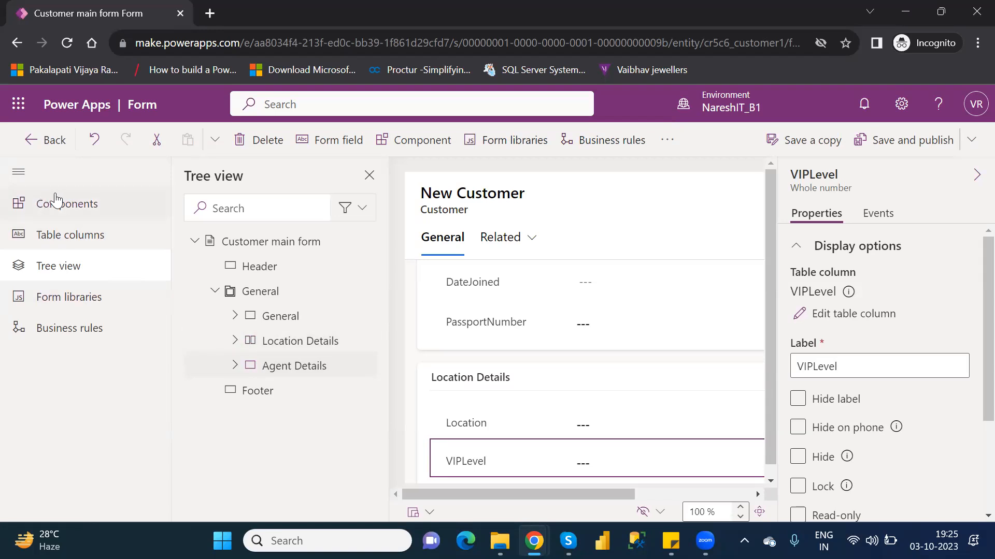
click(57, 200)
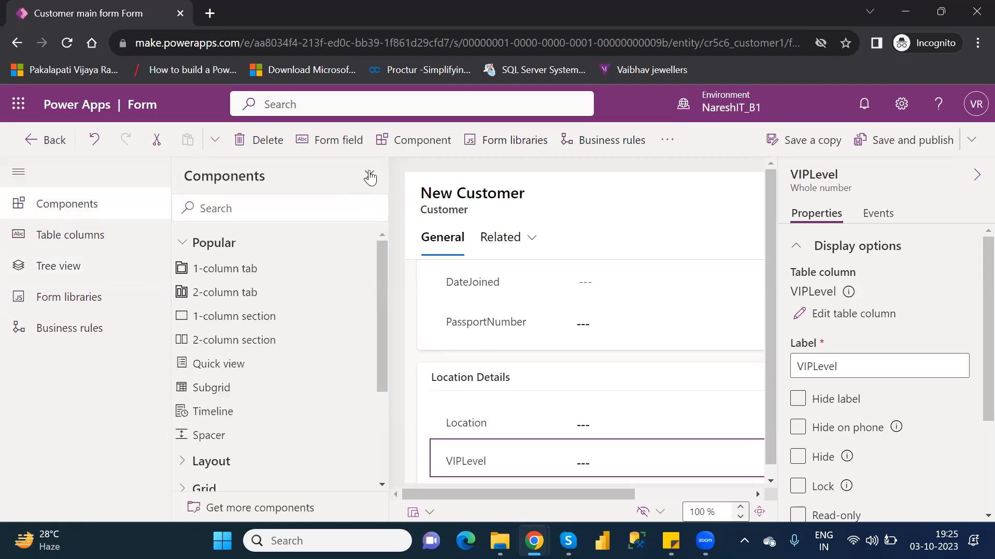
click(370, 176)
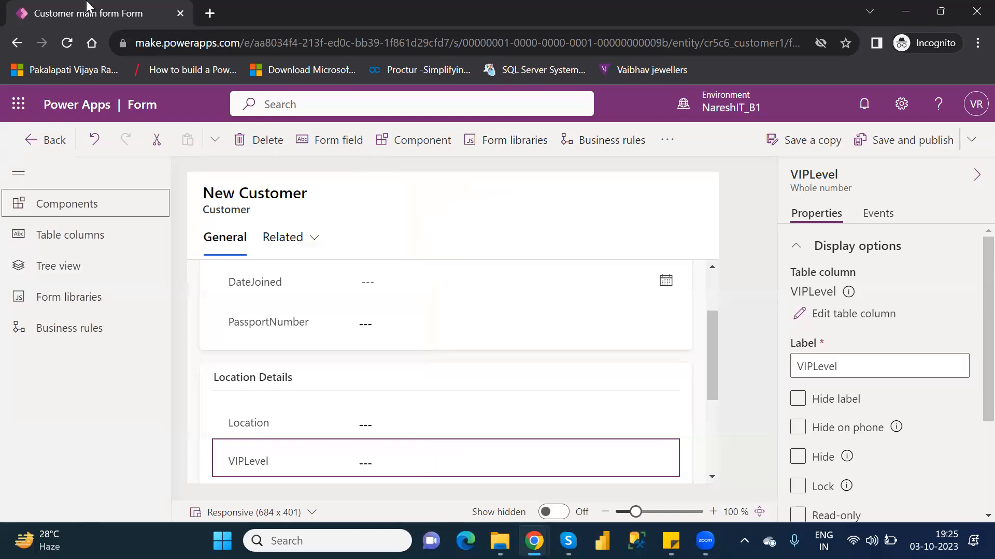
Step: Select the form header and switch its Show header flyout option off and back on
click(287, 202)
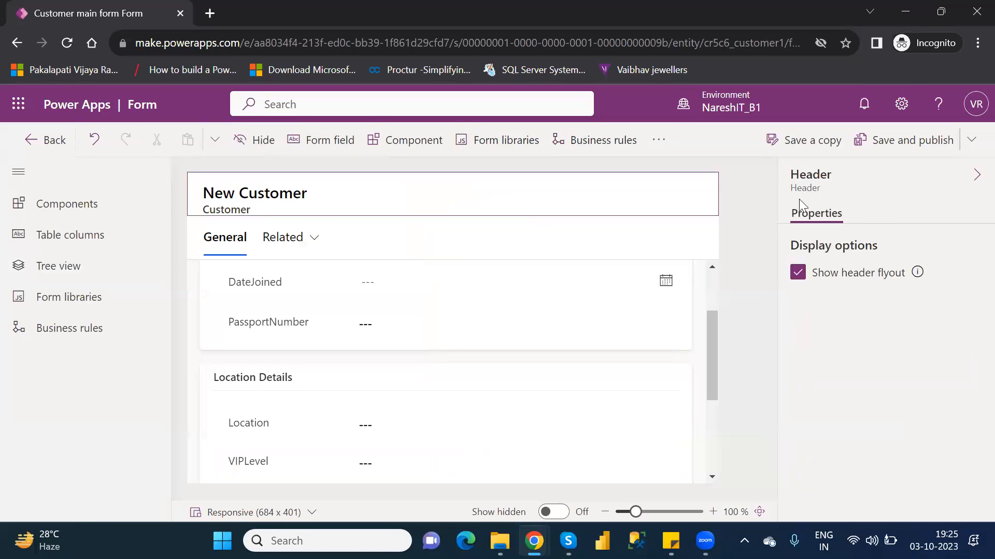
click(976, 175)
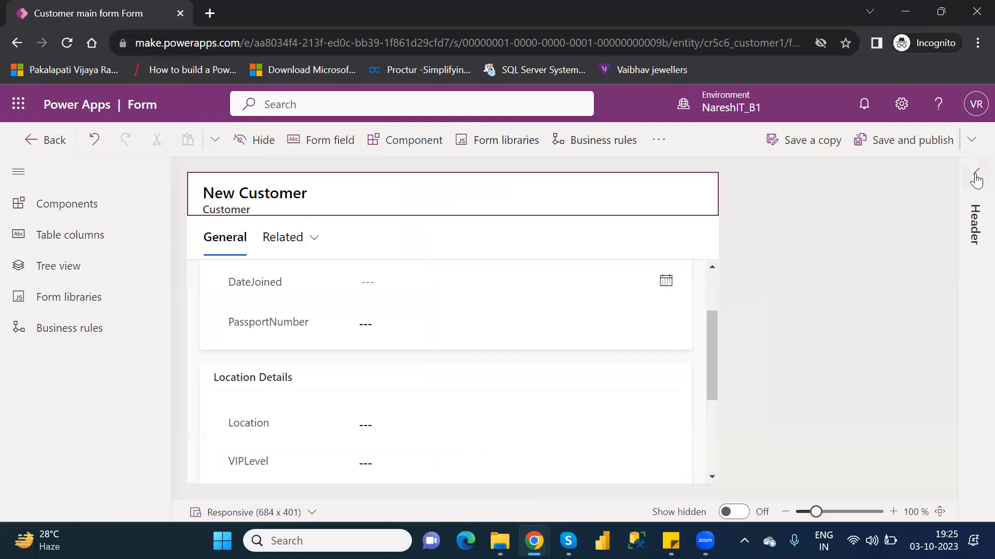
click(976, 178)
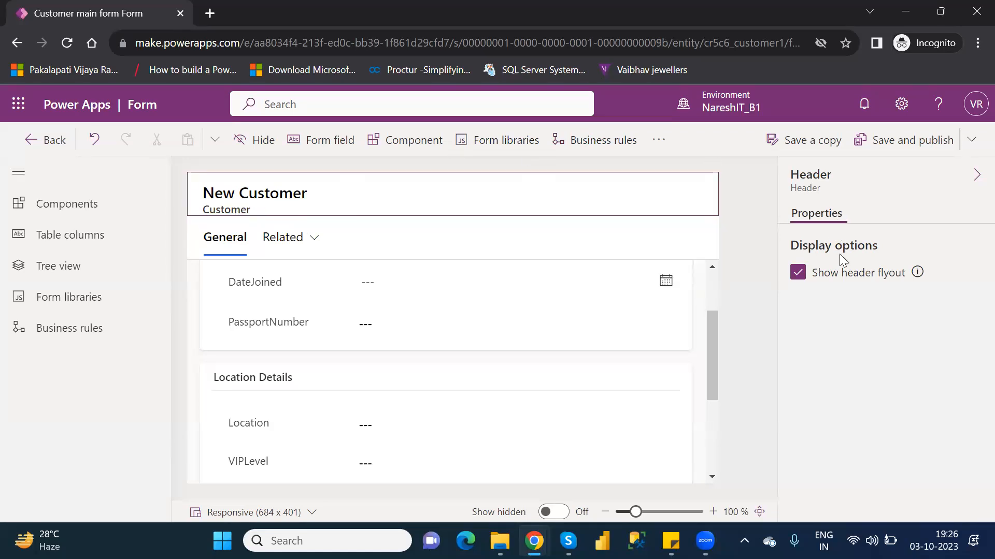
click(797, 273)
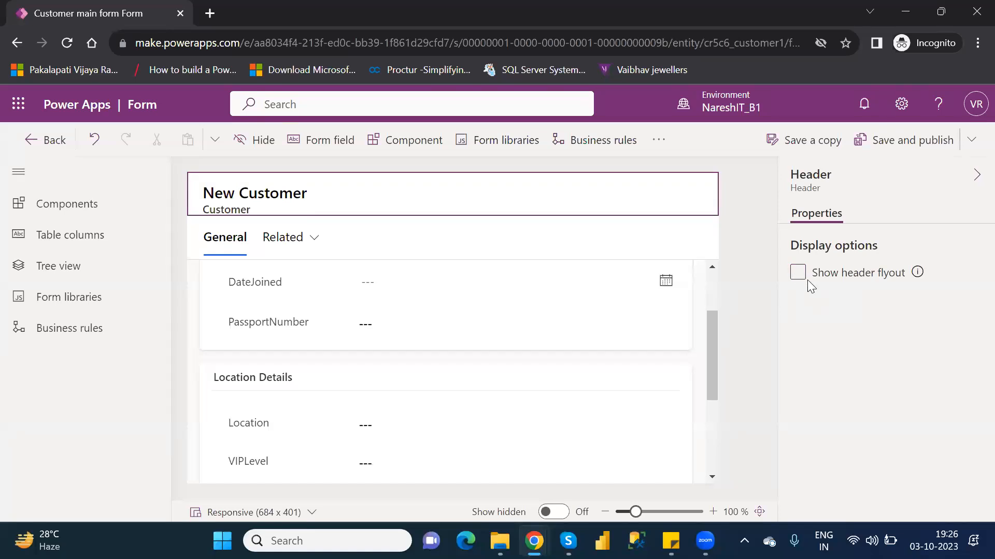
click(799, 275)
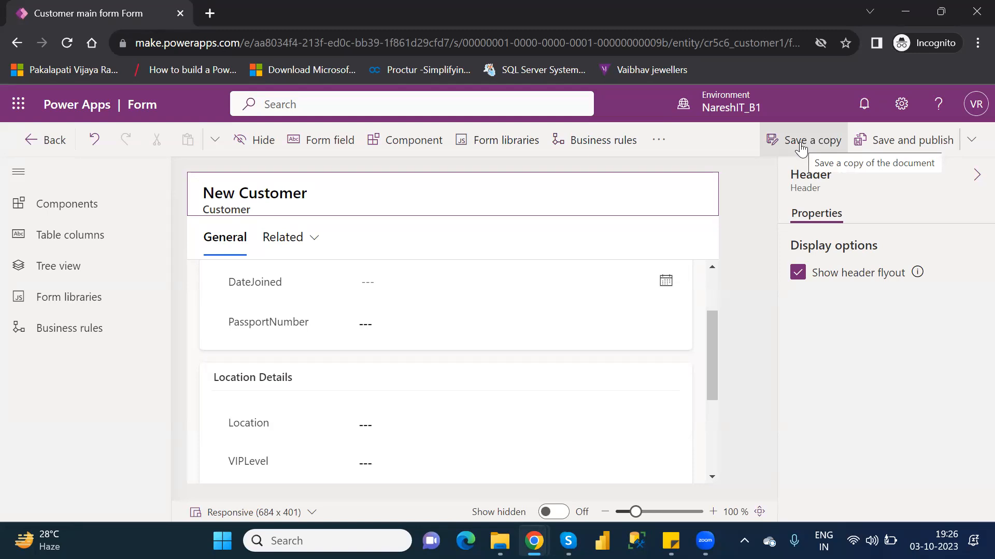
Step: Save and publish the form, and leave the editor for the Customer table's forms list without keeping unsaved changes
click(904, 144)
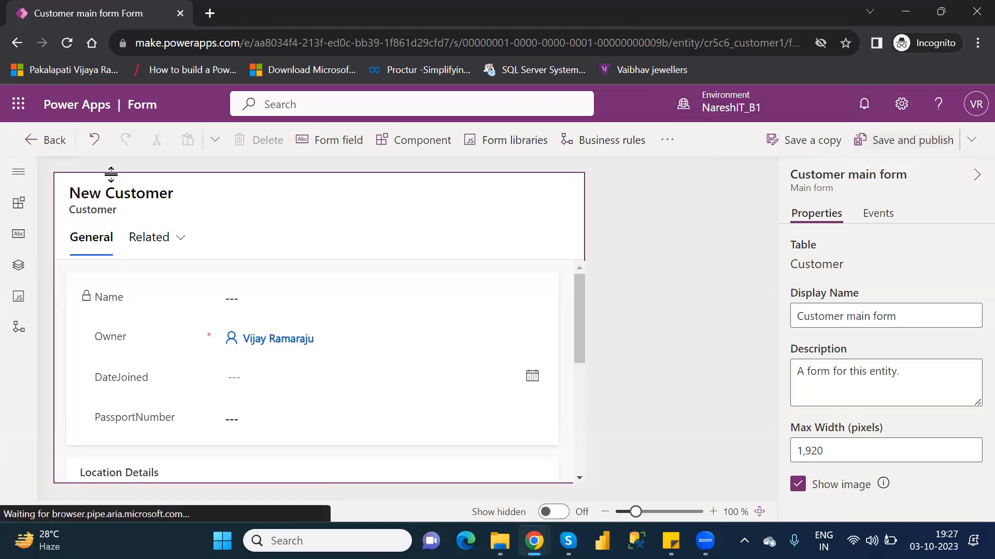
click(117, 194)
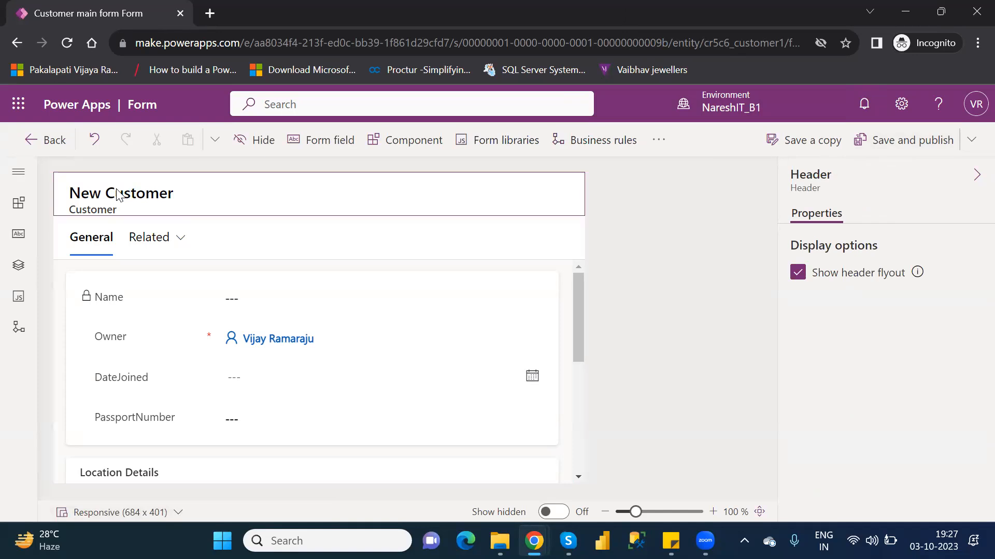
click(55, 136)
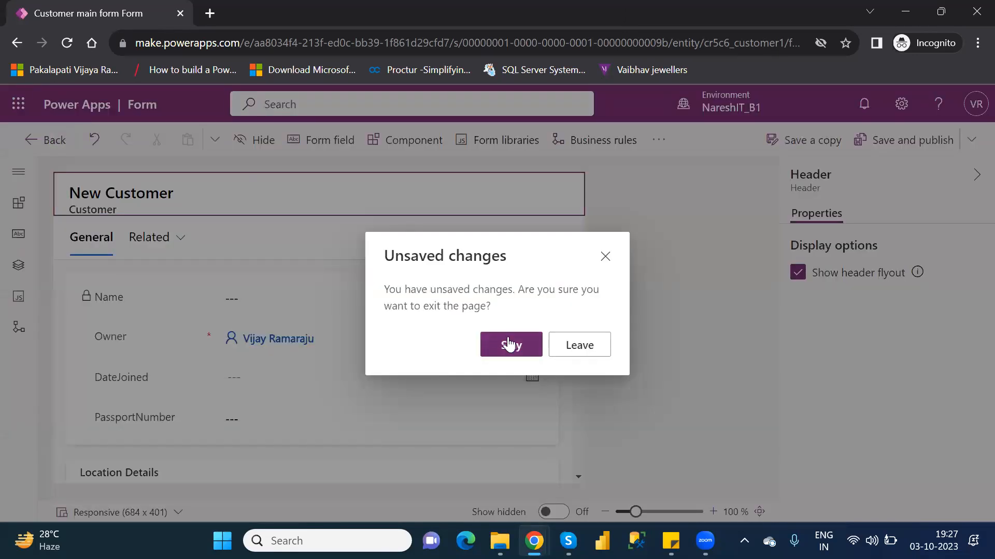
click(583, 347)
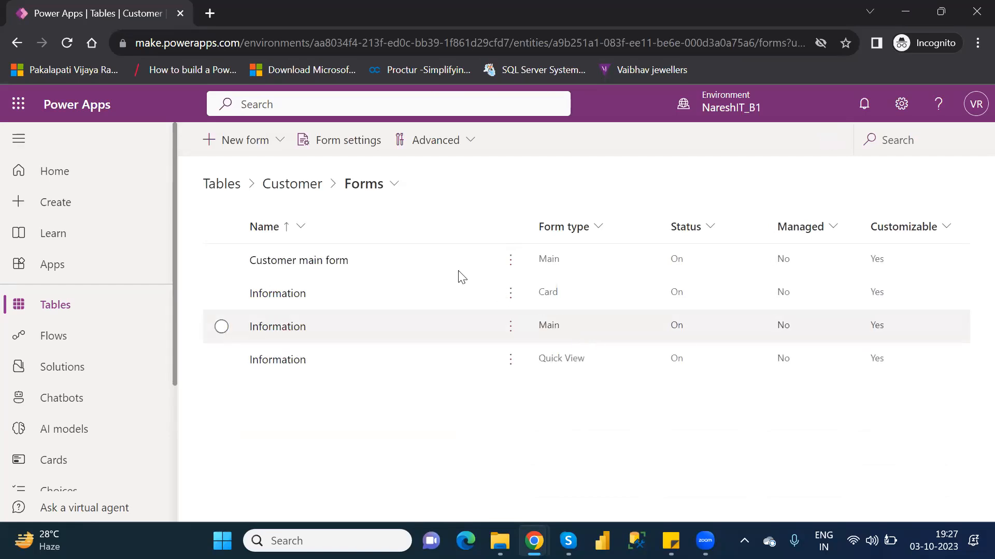
Step: Examine the security roles, form order and fallback forms in Customer main form's settings, and close them without changes
click(374, 265)
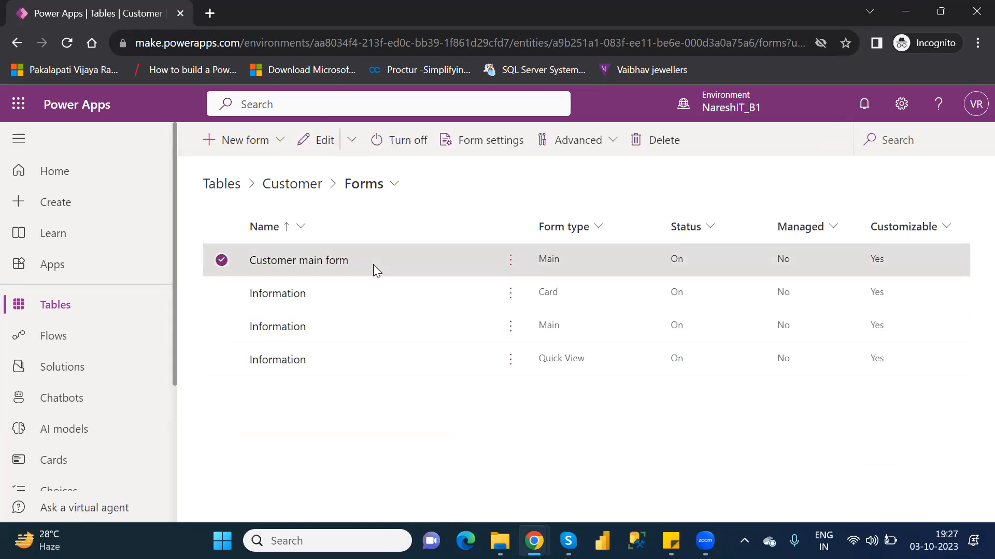
click(511, 266)
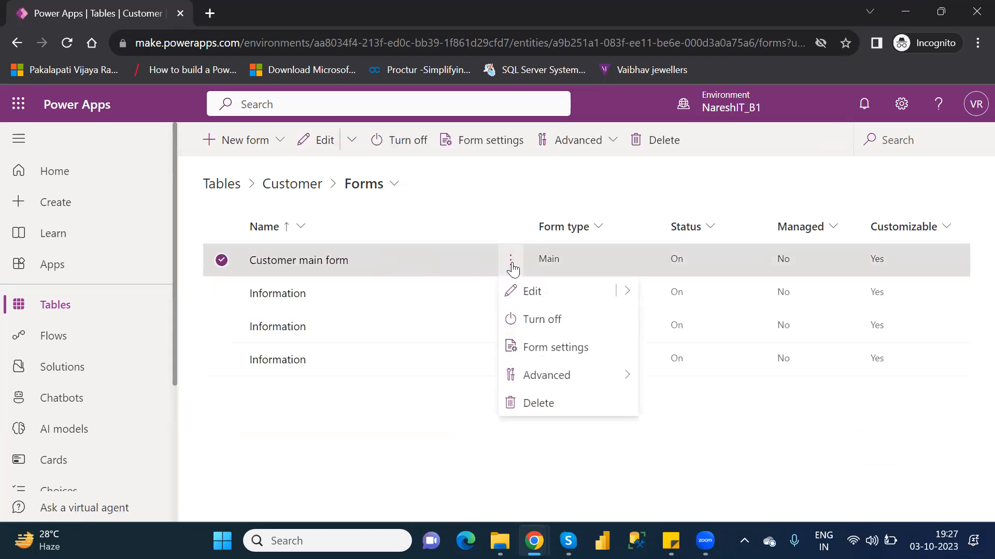
mouse_move(559, 381)
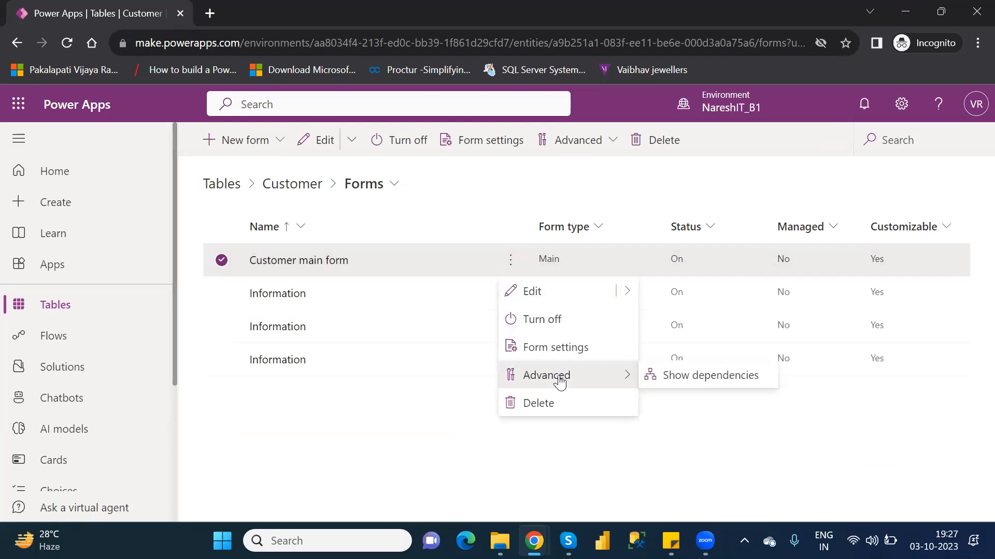
click(560, 346)
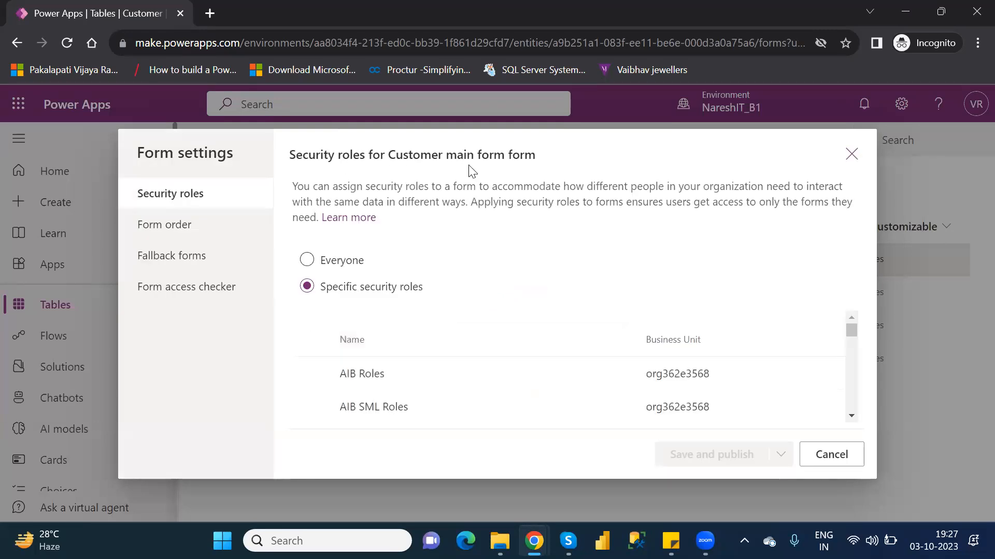
click(173, 223)
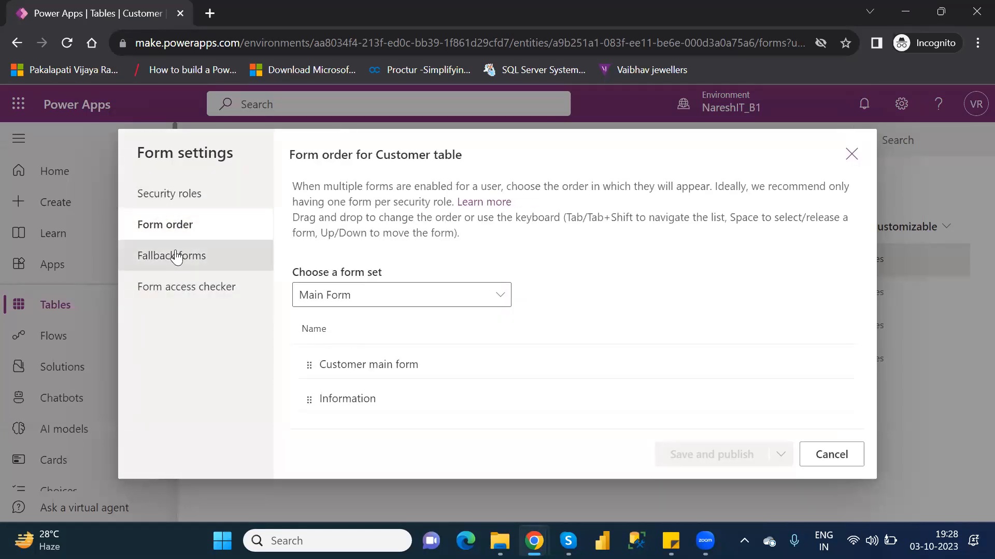
click(175, 254)
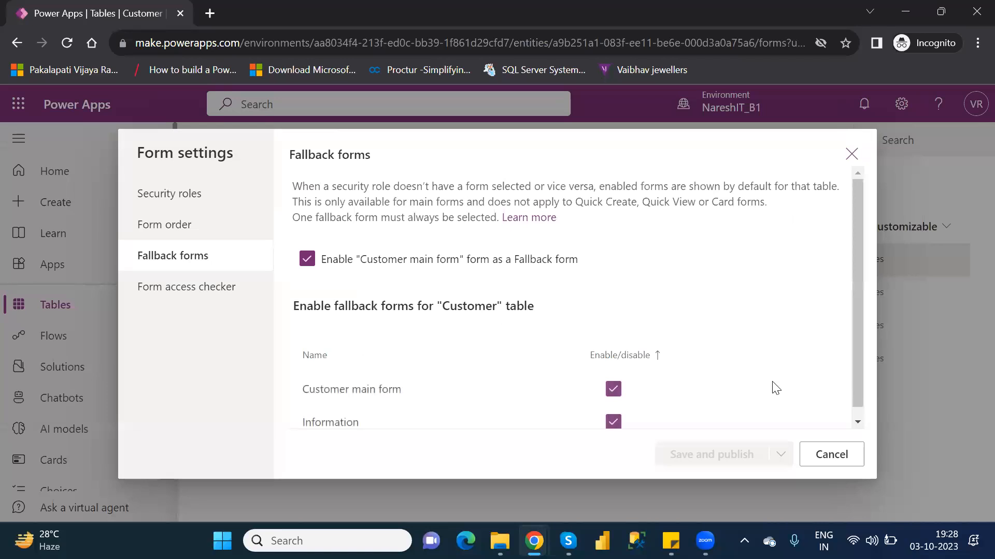
click(833, 455)
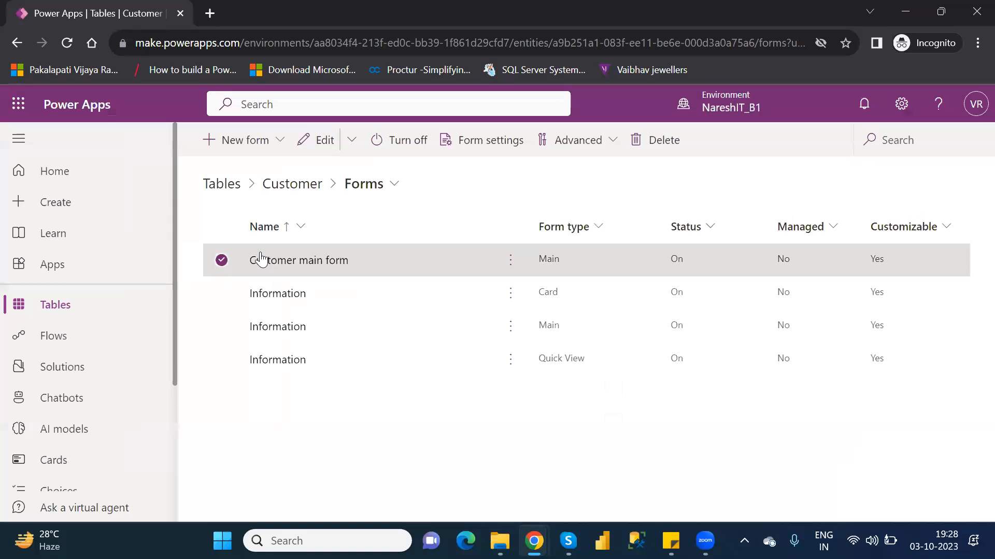
Step: Open Customer main form for editing from the Customer table's forms list
click(512, 260)
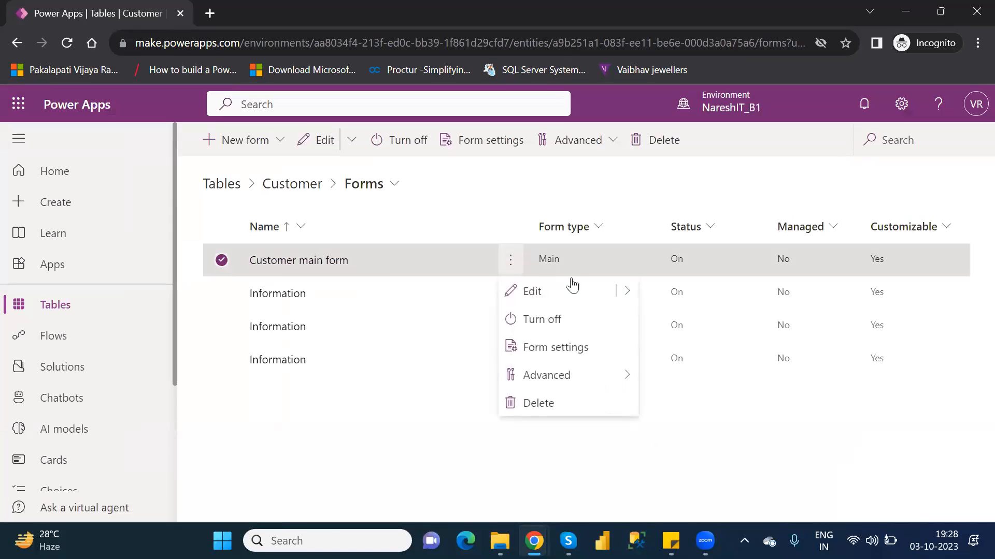
mouse_move(624, 291)
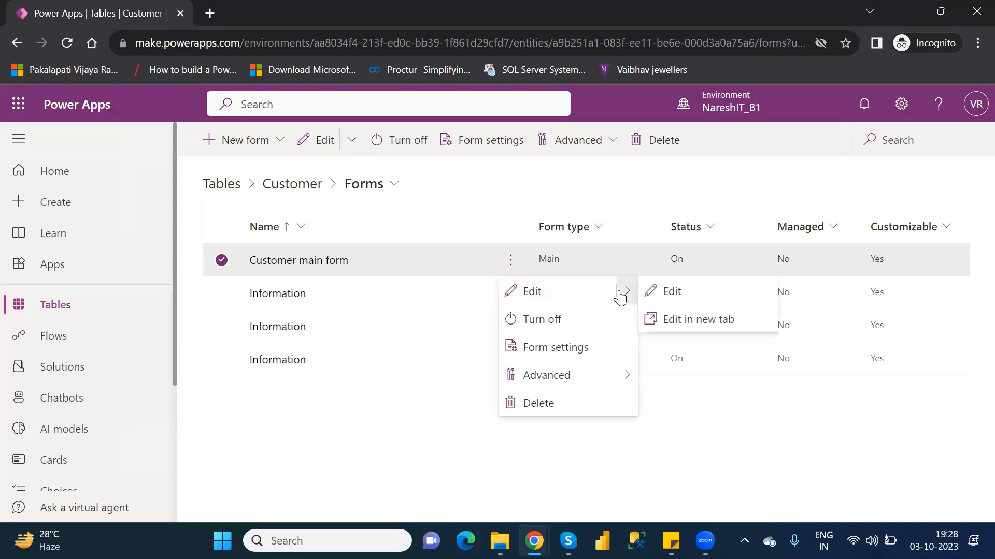
click(673, 291)
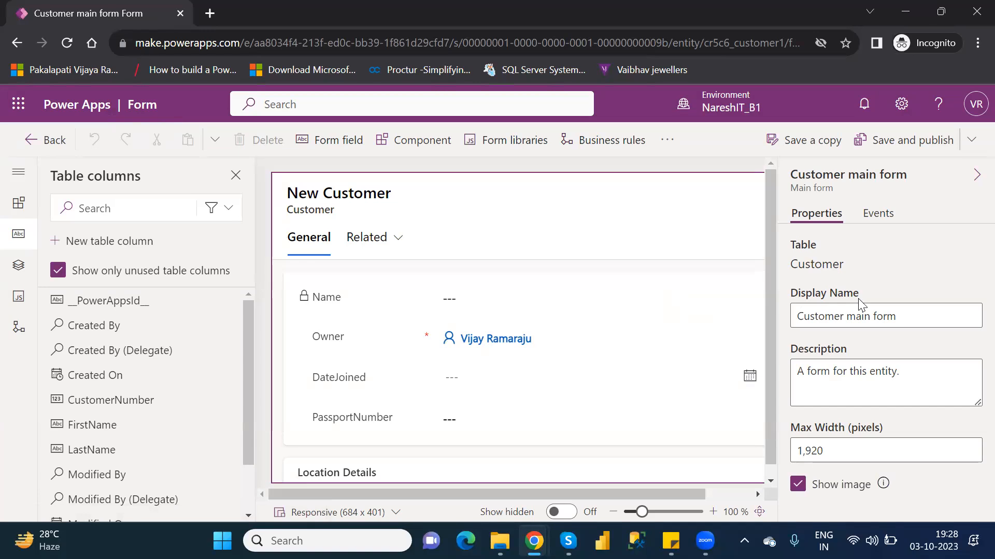
Step: Change the form's display name to Customer Form, and save and publish it
click(914, 322)
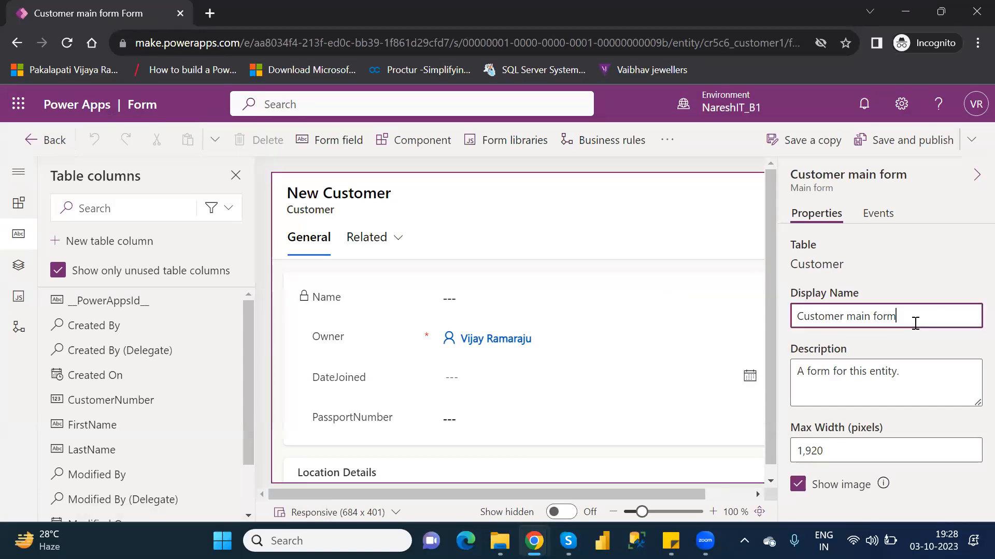
key(BackSpace)
key(BackSpace)
key(BackSpace)
key(BackSpace)
key(BackSpace)
key(BackSpace)
key(BackSpace)
key(BackSpace)
key(BackSpace)
key(BackSpace)
text(Form)
click(886, 147)
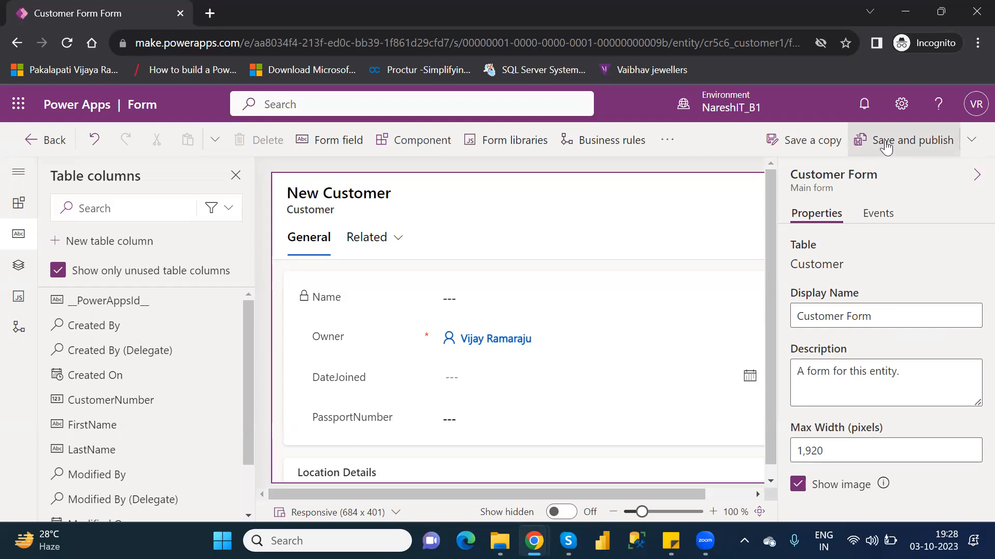
click(885, 139)
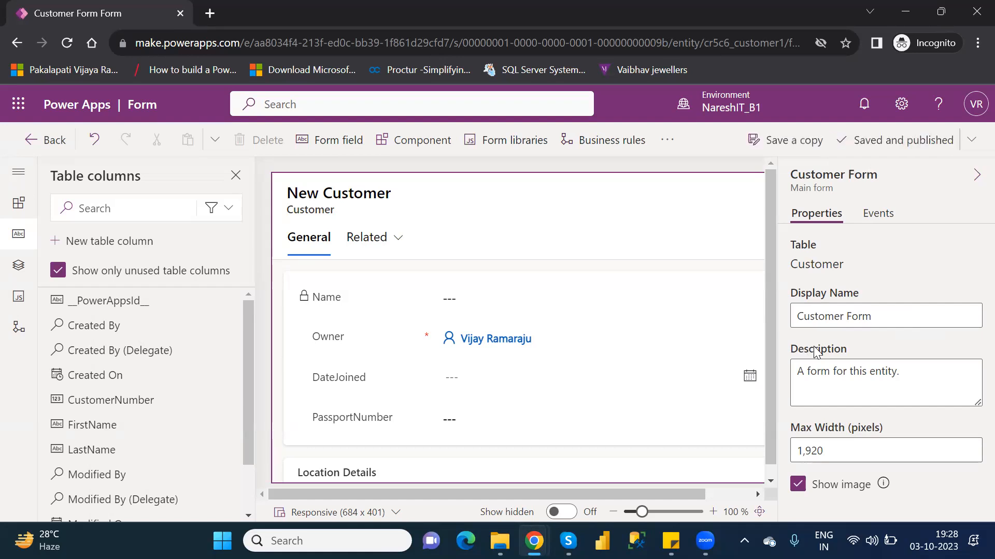
Step: Check Customer Form by reopening it from the Customer table's forms list, and return to the list
click(55, 141)
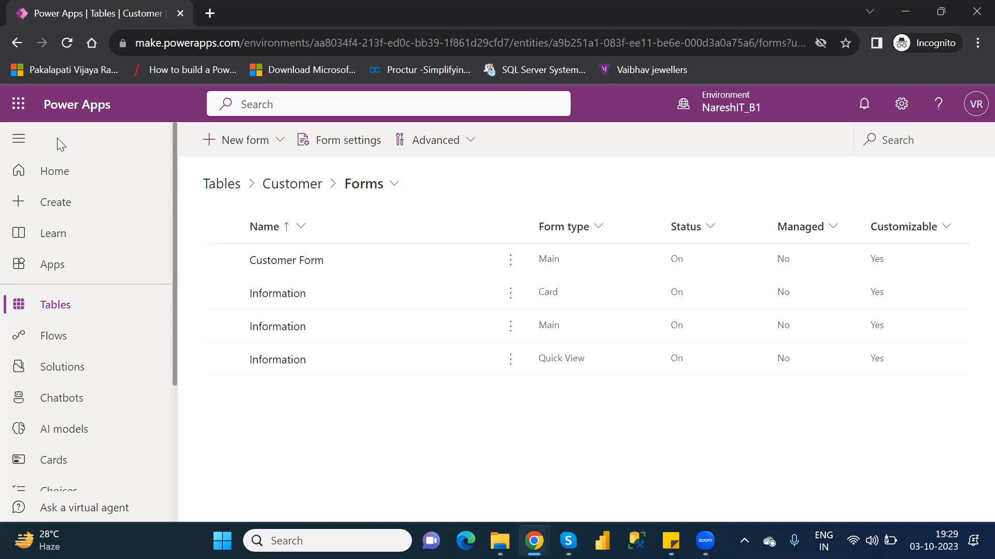
click(291, 268)
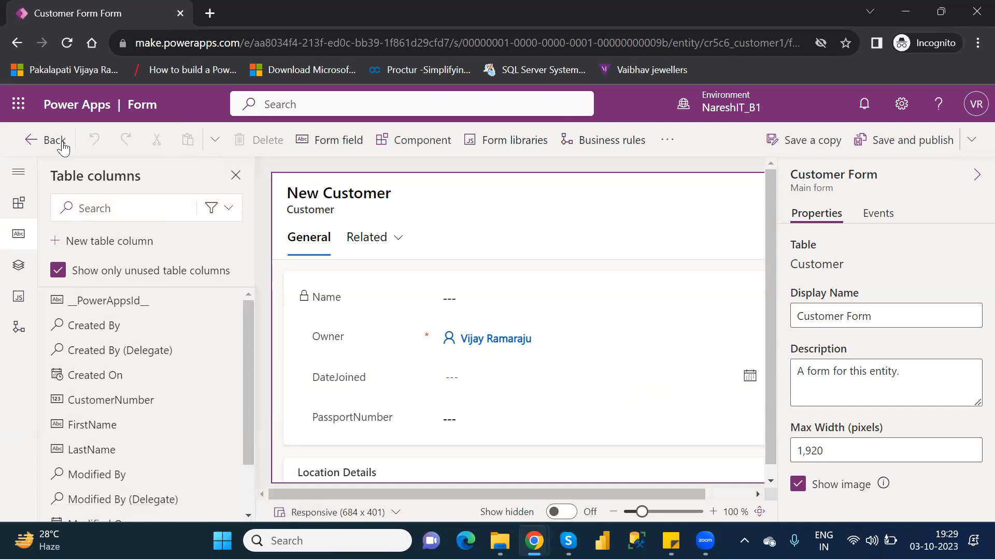
click(50, 133)
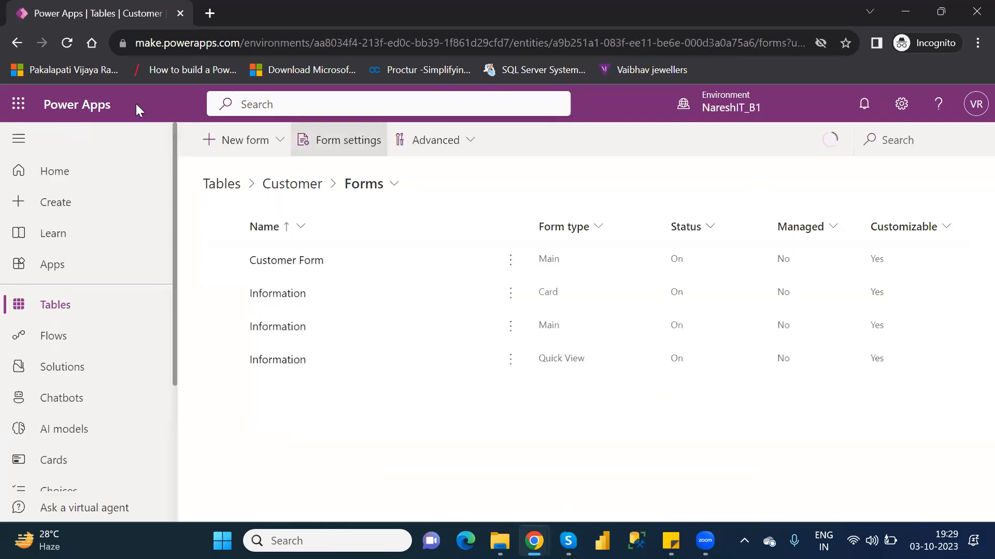
Step: Search the environment's tables for "custo" and open the Customer table
click(60, 314)
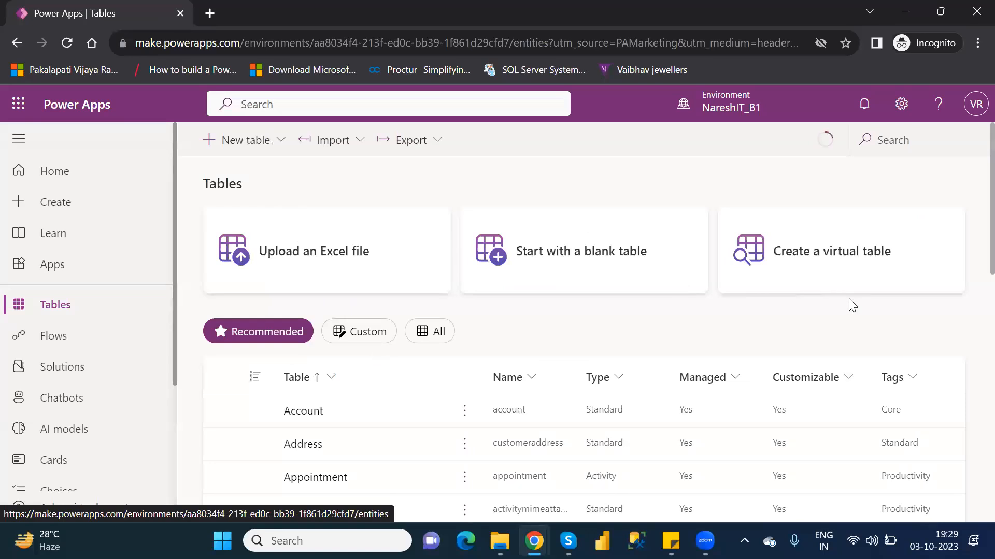
click(896, 139)
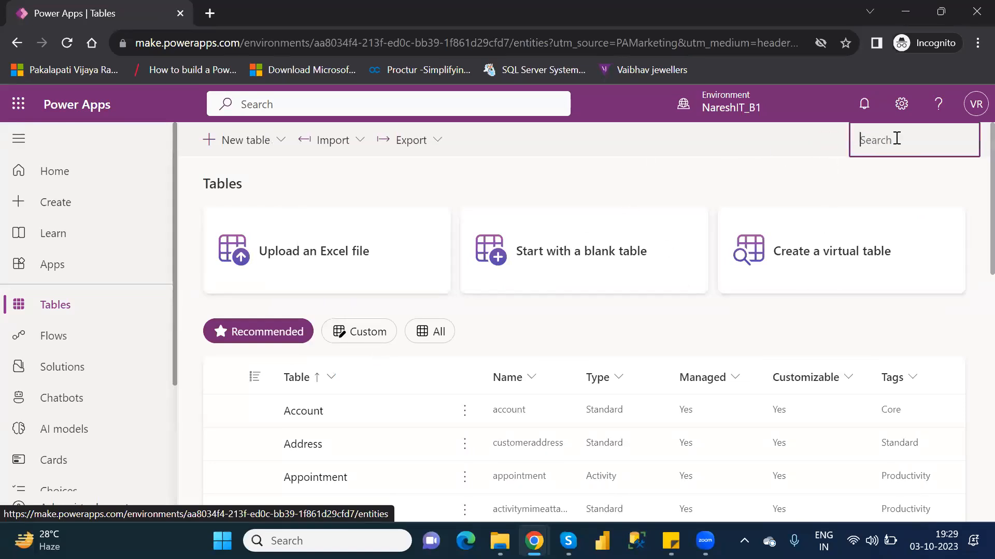
text(cust)
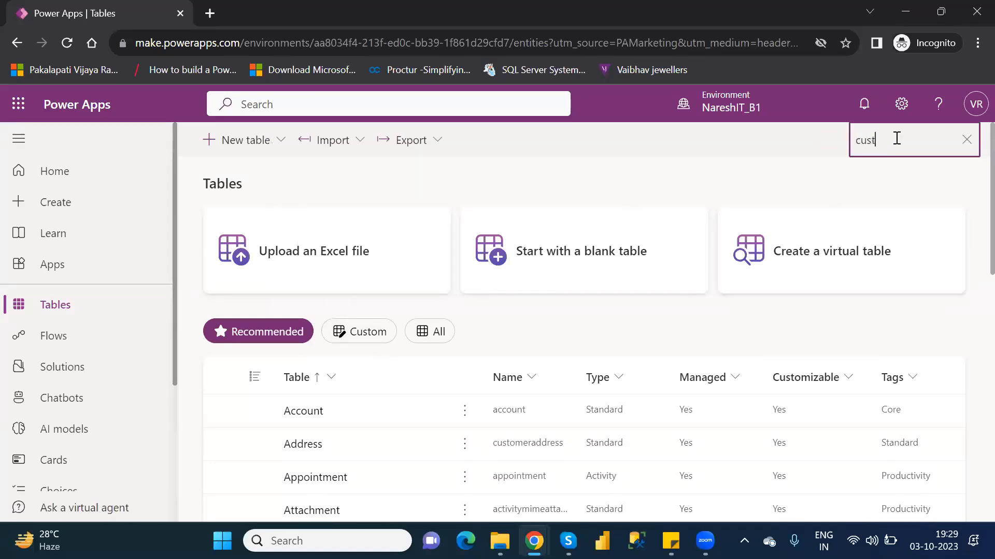
text(o)
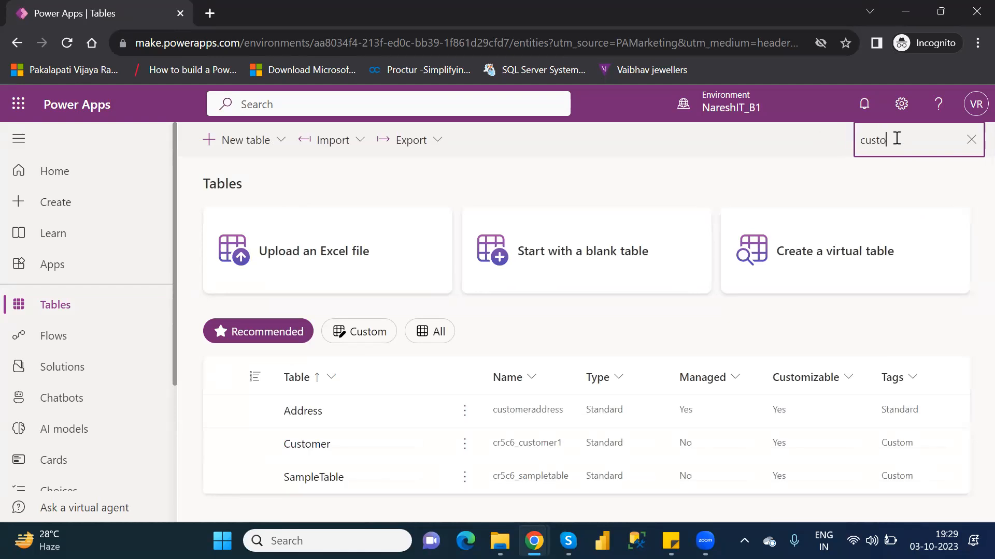
click(300, 448)
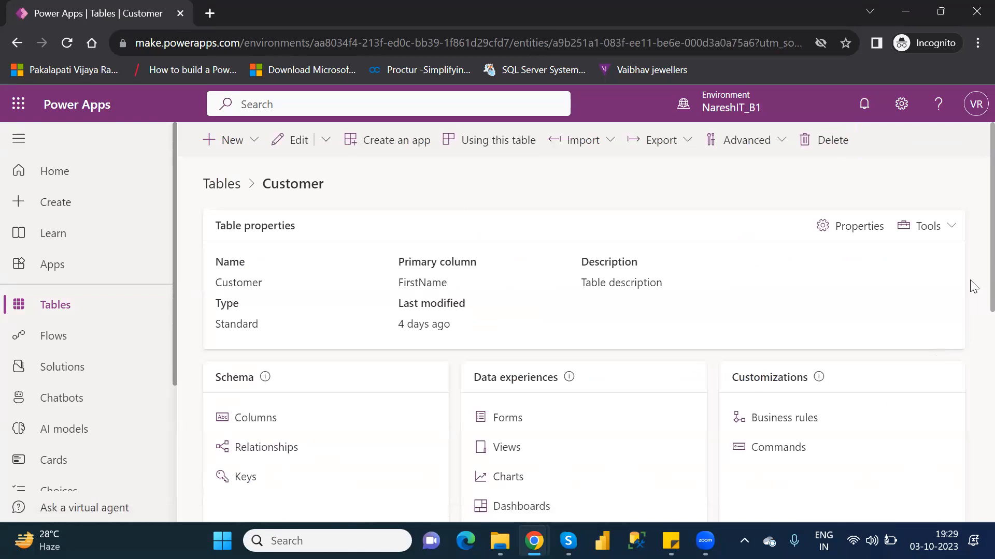
Step: Look over the Customer table's properties, schema, data experiences, customizations and data rows
scroll(973, 286, down, 3)
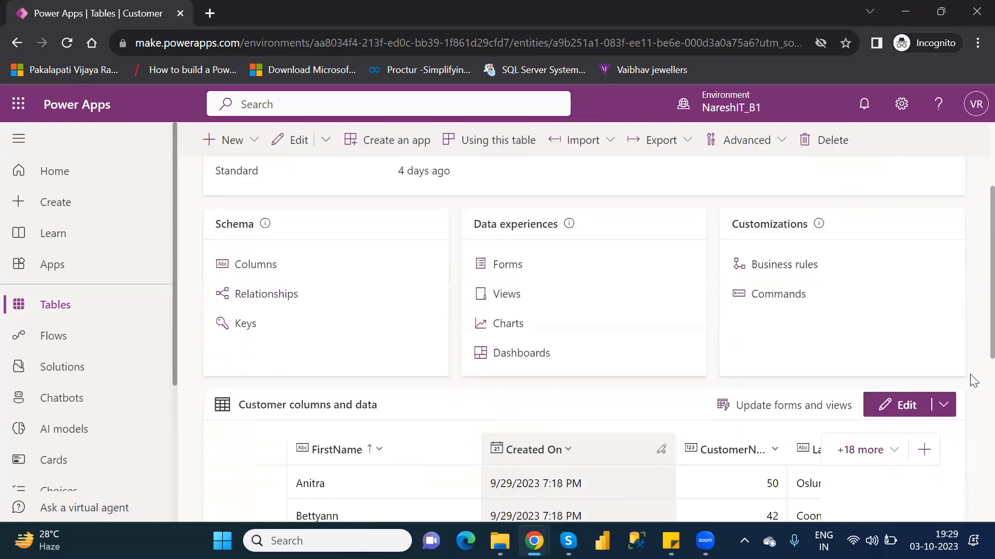
scroll(973, 383, down, 2)
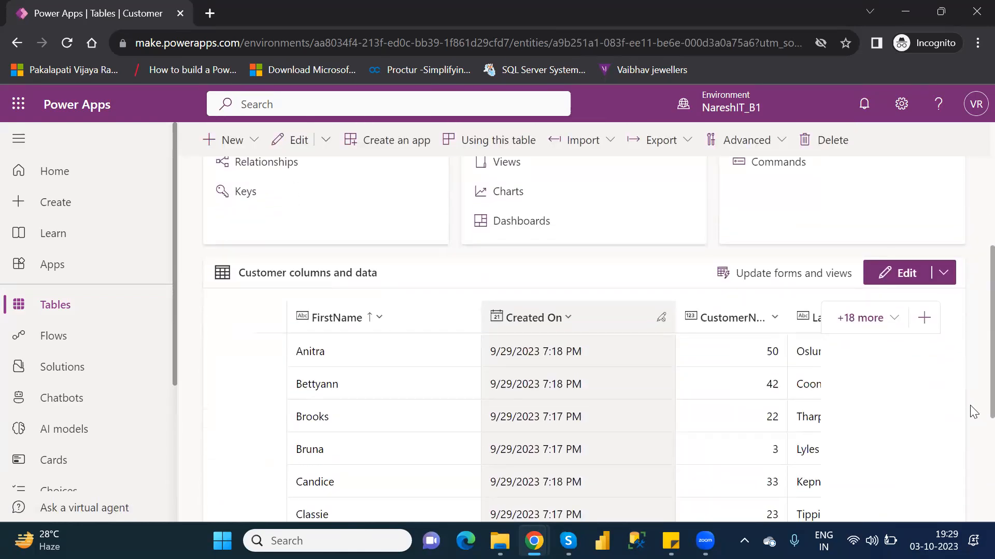
scroll(972, 394, up, 1)
scroll(973, 379, down, 3)
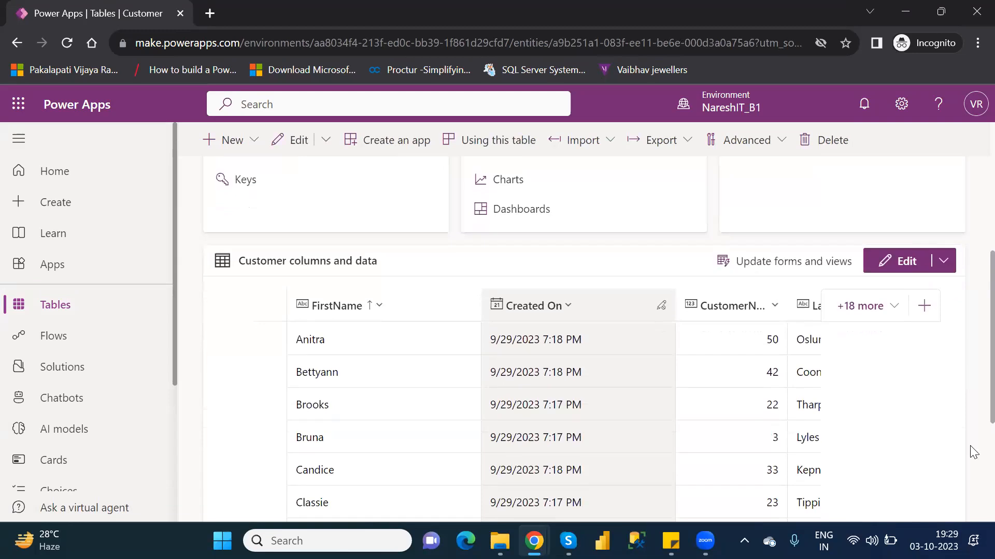
scroll(971, 383, up, 5)
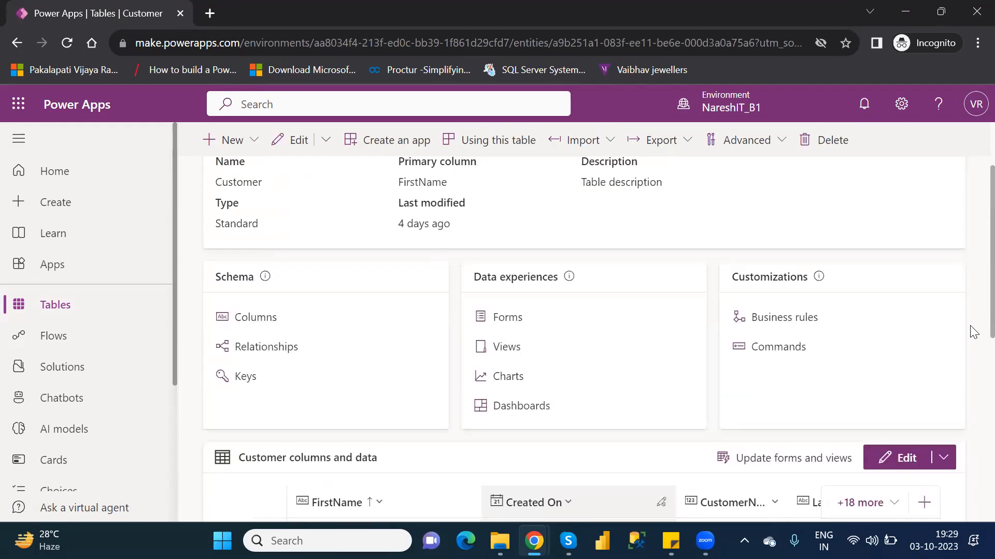
scroll(972, 321, up, 1)
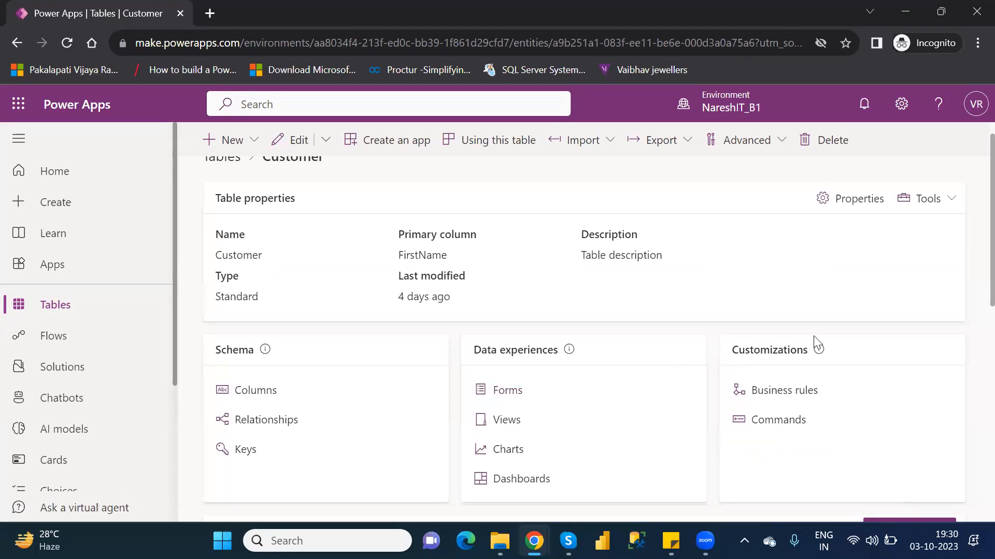
Step: Look over the options for creating new components and for editing the Customer table
click(254, 141)
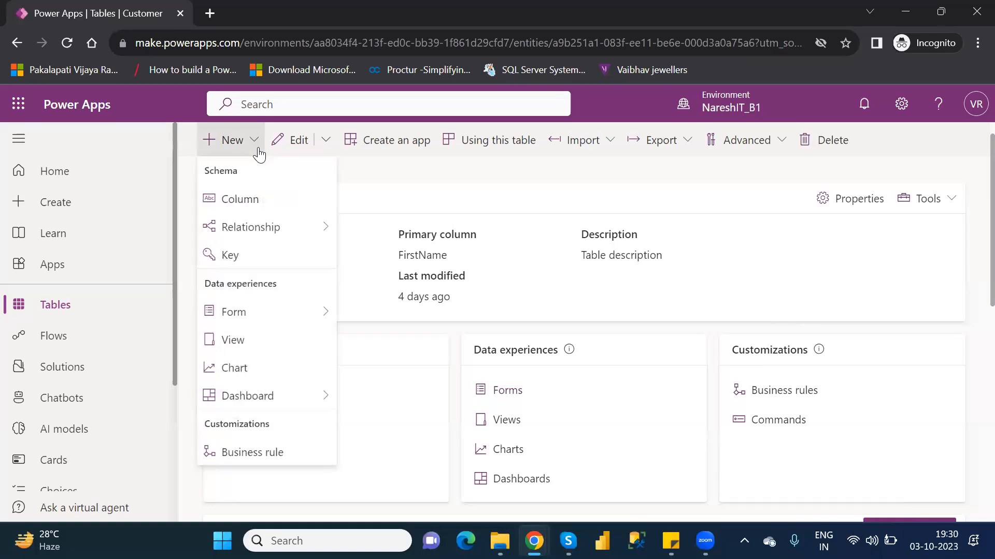
mouse_move(313, 317)
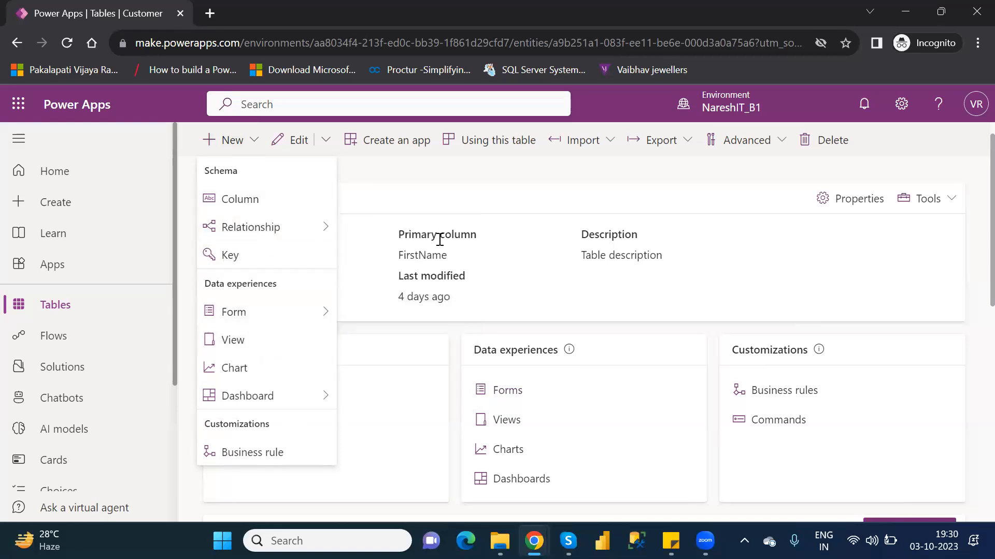
click(401, 184)
click(326, 142)
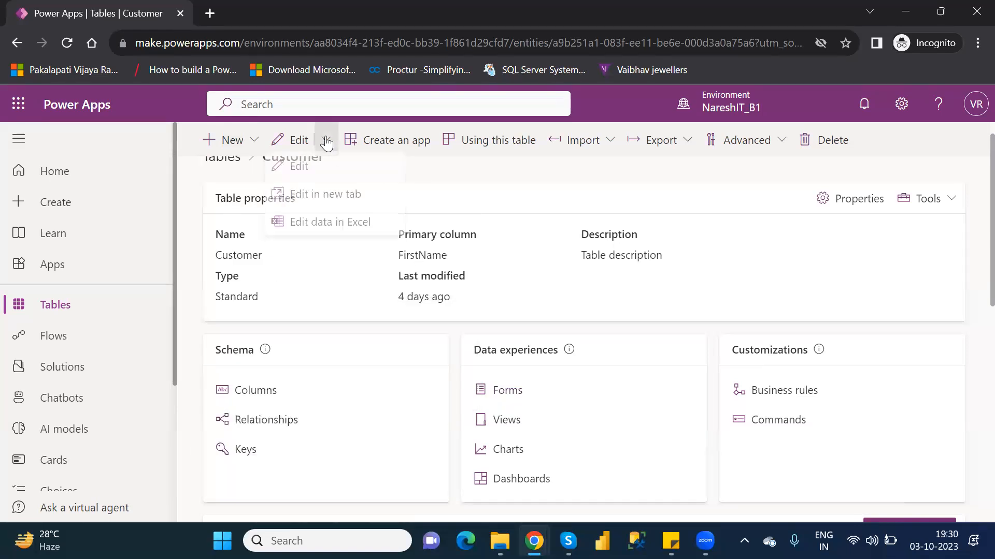
click(470, 191)
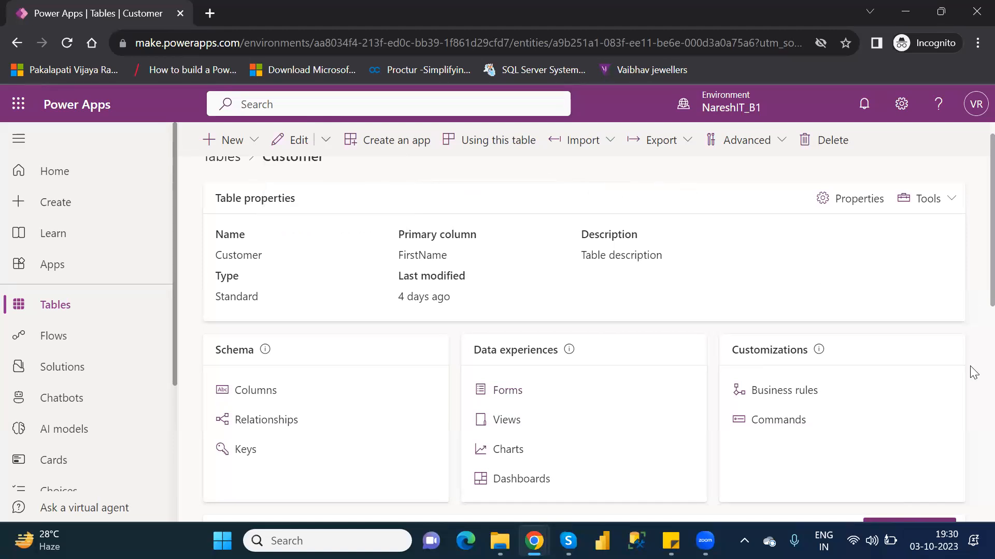
drag(972, 282, 969, 346)
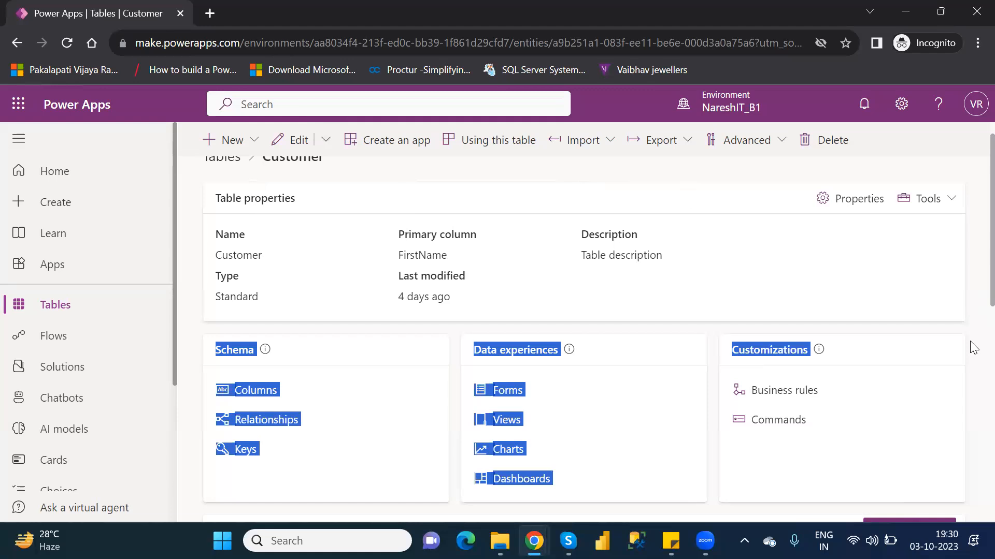
click(974, 297)
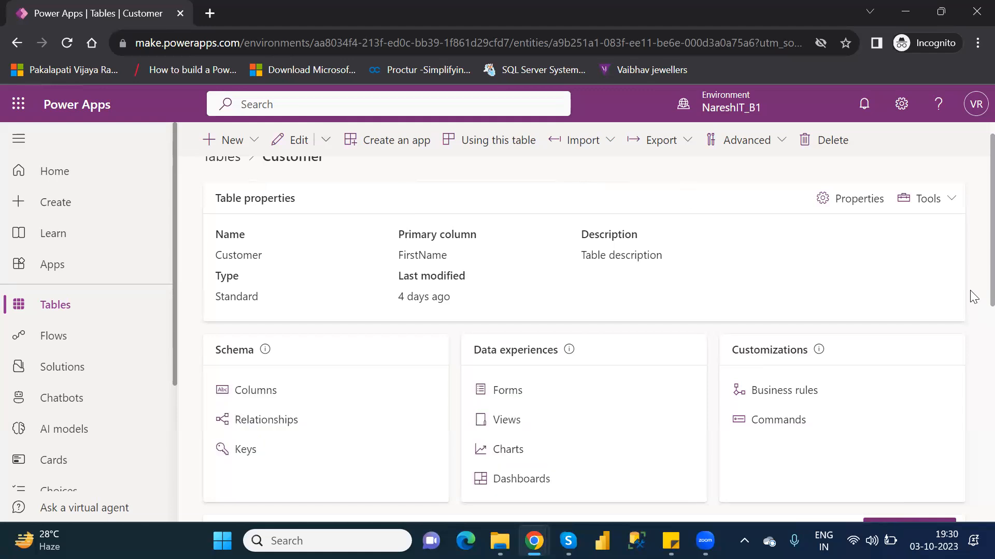
Step: Open the Customer table's forms list, select Customer Form, and review the new form, edit and advanced options
scroll(974, 328, down, 2)
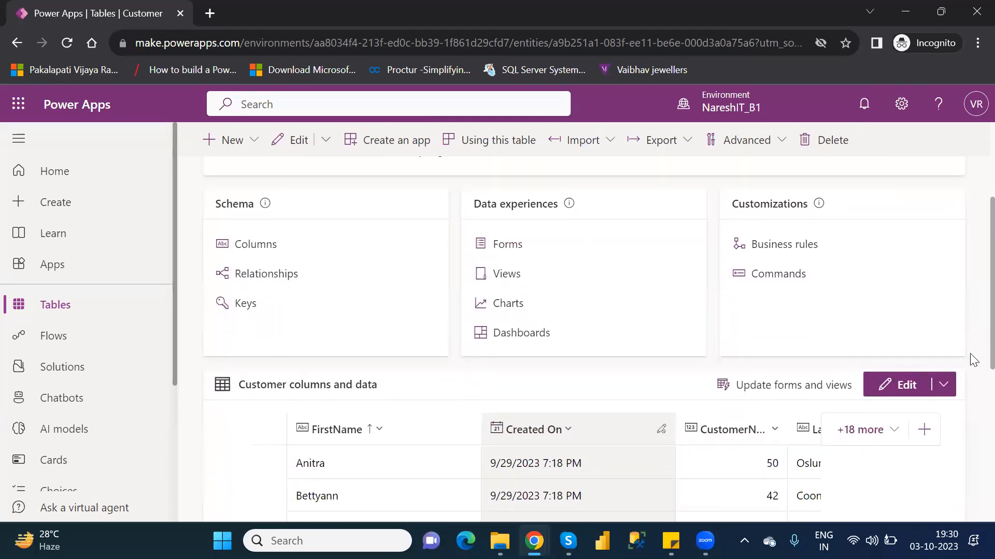
click(507, 244)
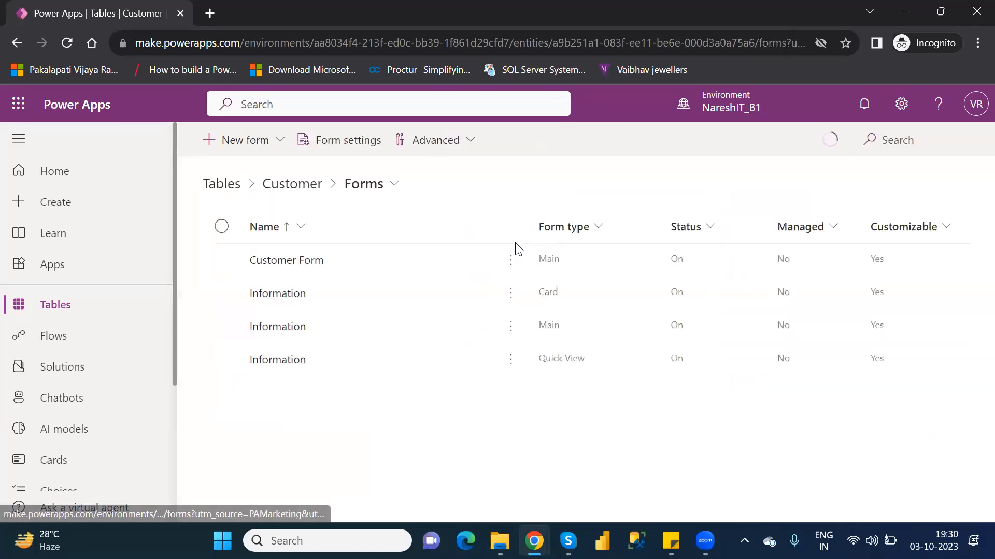
click(222, 261)
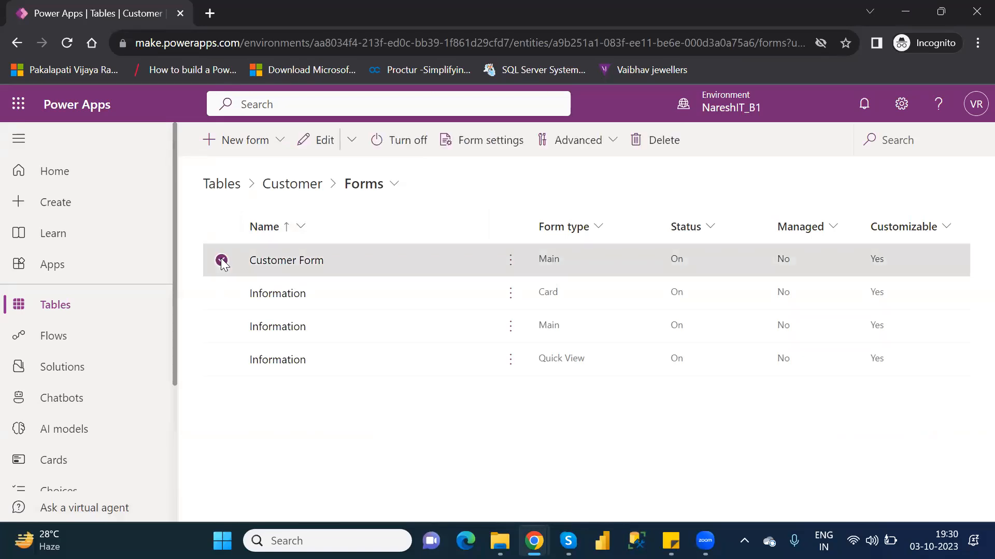
click(276, 142)
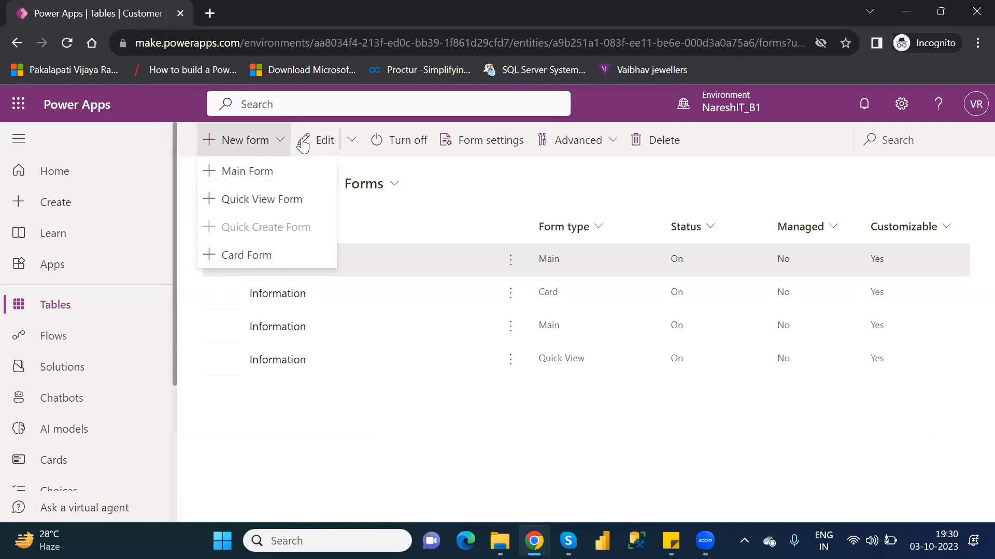
click(347, 145)
click(347, 144)
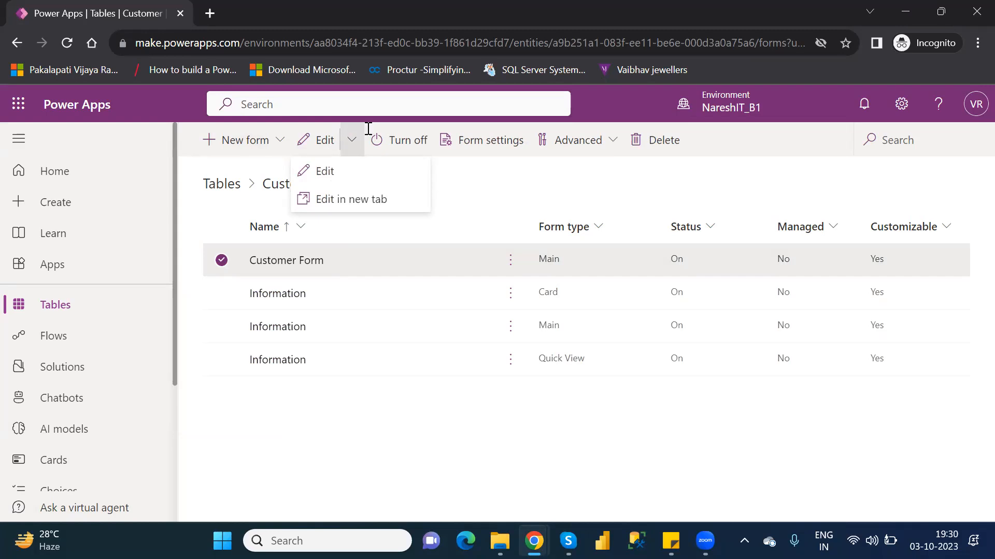
click(616, 140)
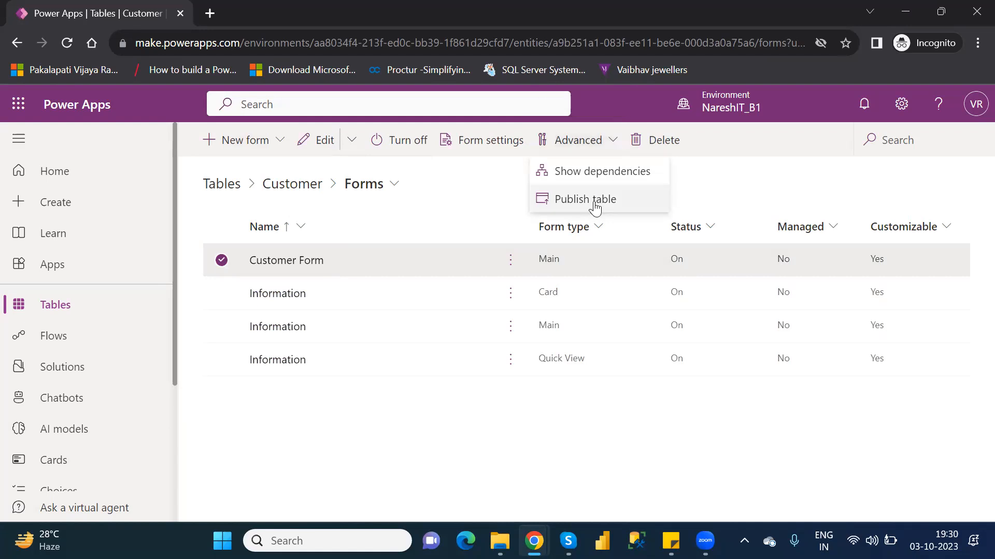
click(446, 193)
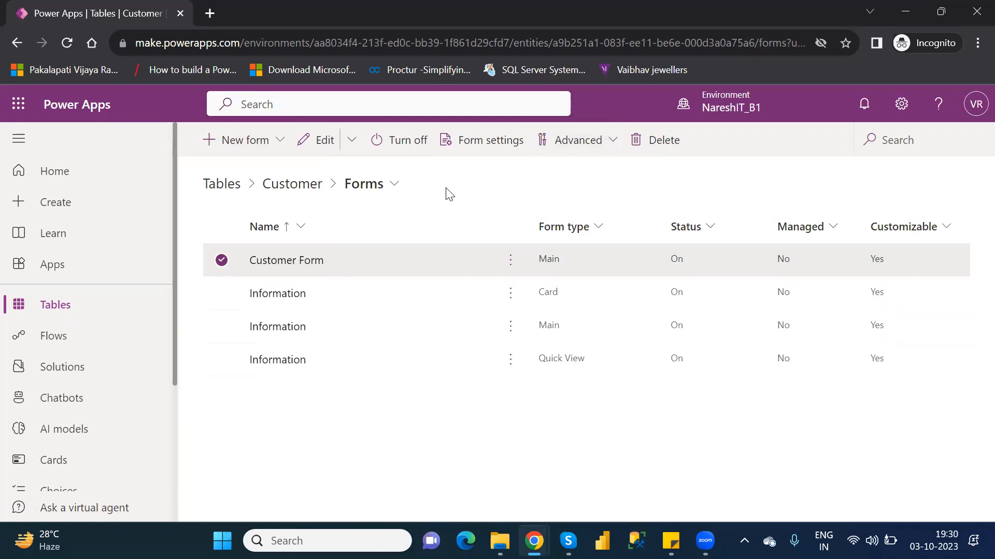
Step: Return to the environment's tables, search for "custome" and open the Customer table
click(70, 307)
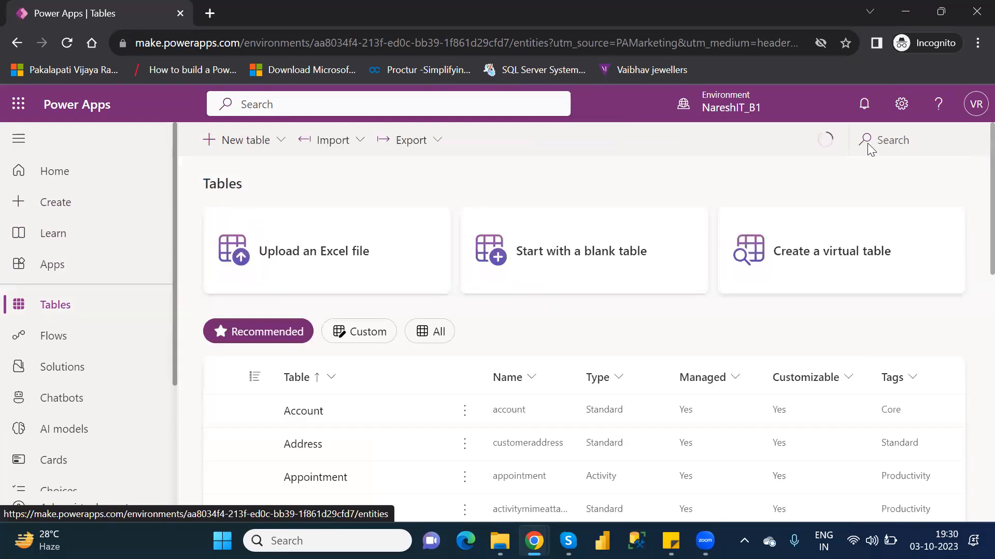
click(907, 141)
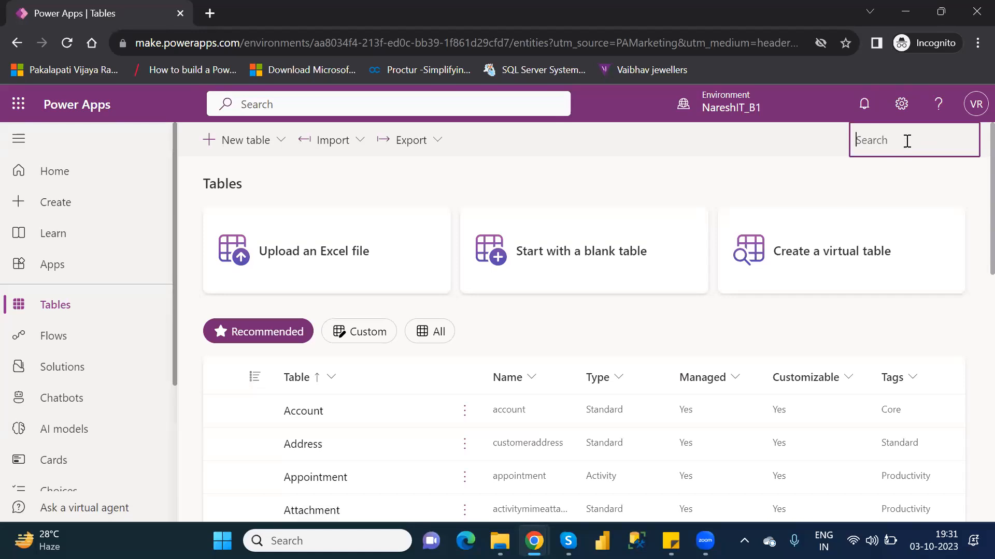
text(custome)
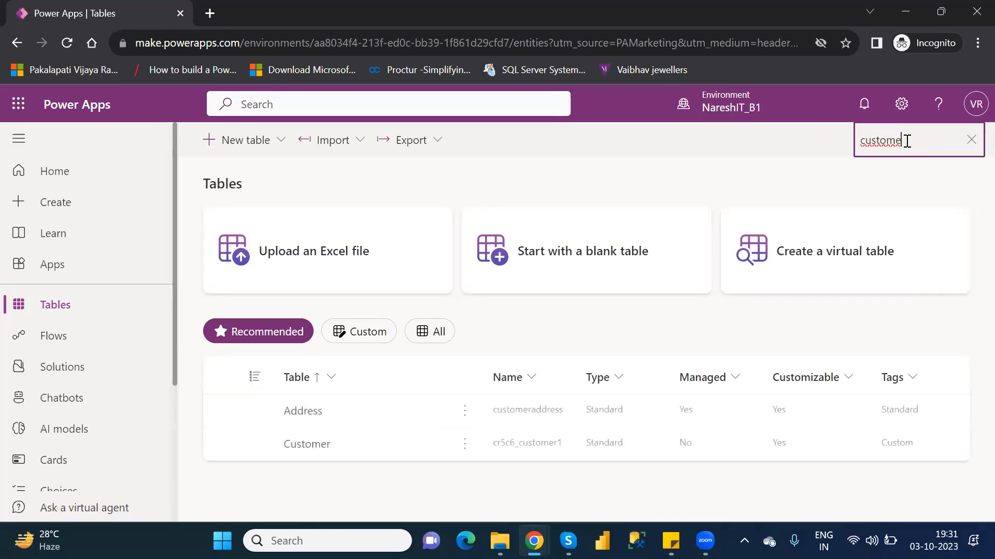
click(309, 445)
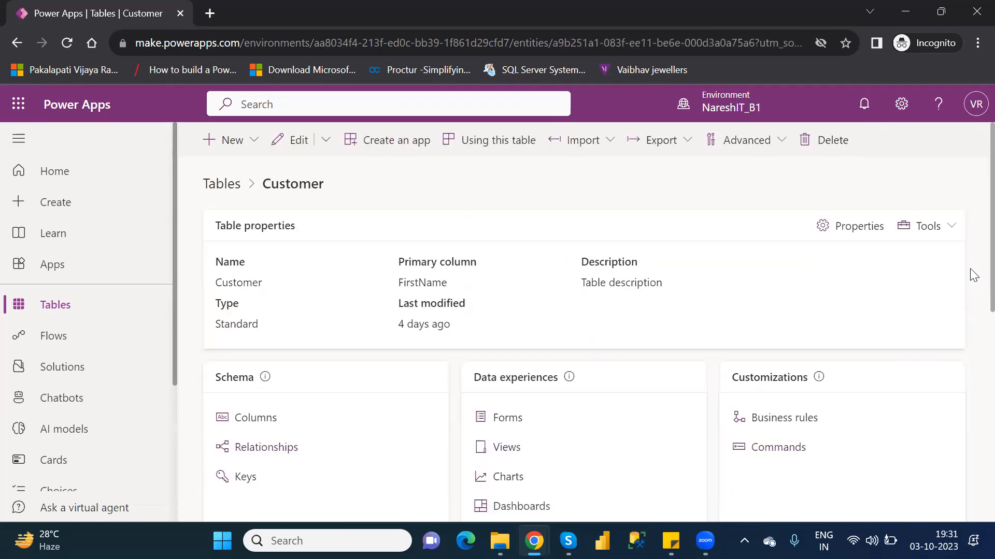
Step: Open the Customer table's data for adding rows, check the new row options, and return to look over the table's page
scroll(971, 332, down, 5)
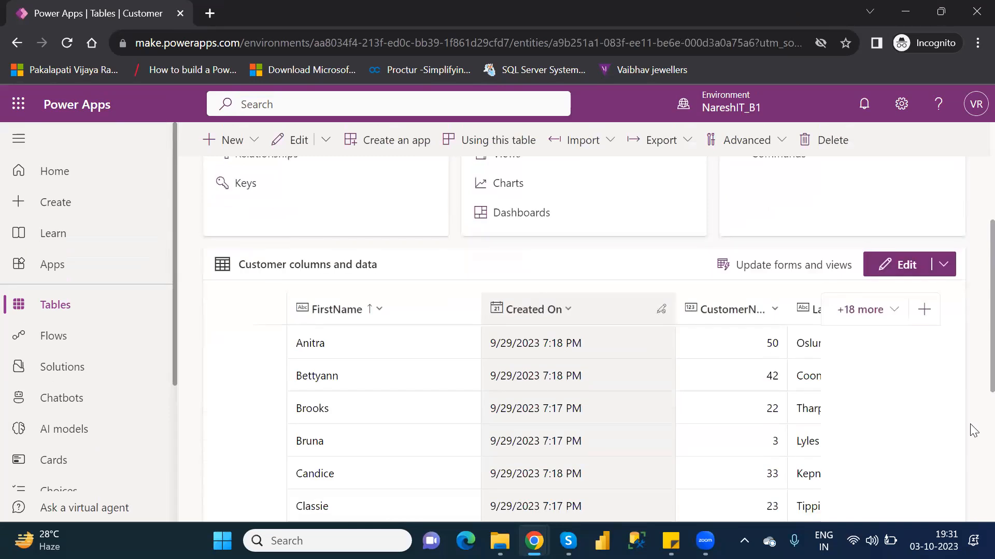
scroll(972, 430, down, 4)
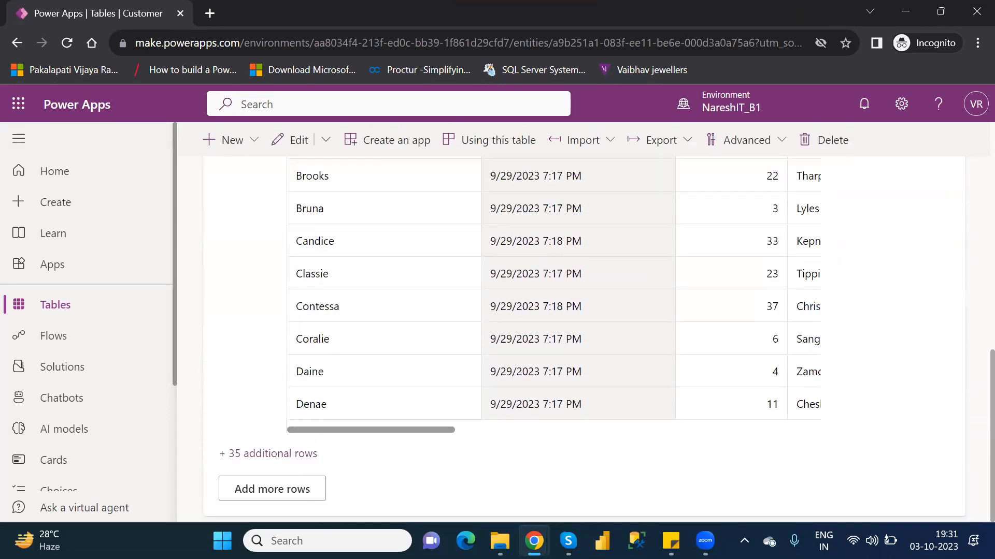
click(268, 492)
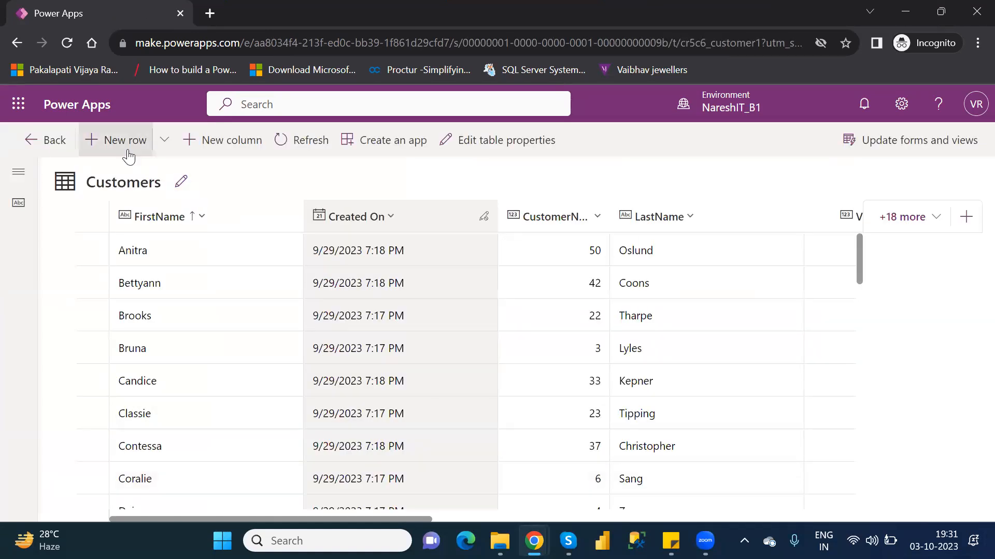
click(165, 144)
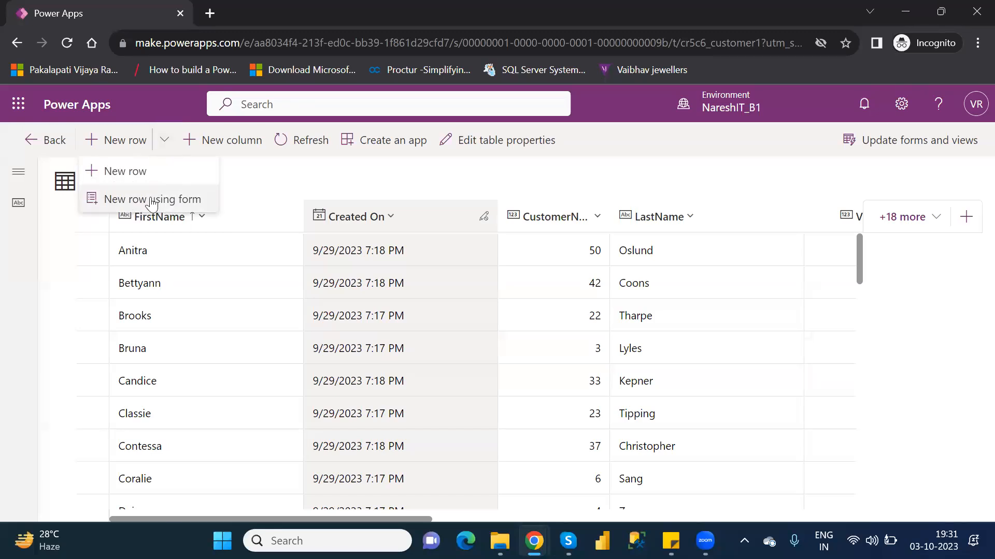
click(42, 144)
click(41, 141)
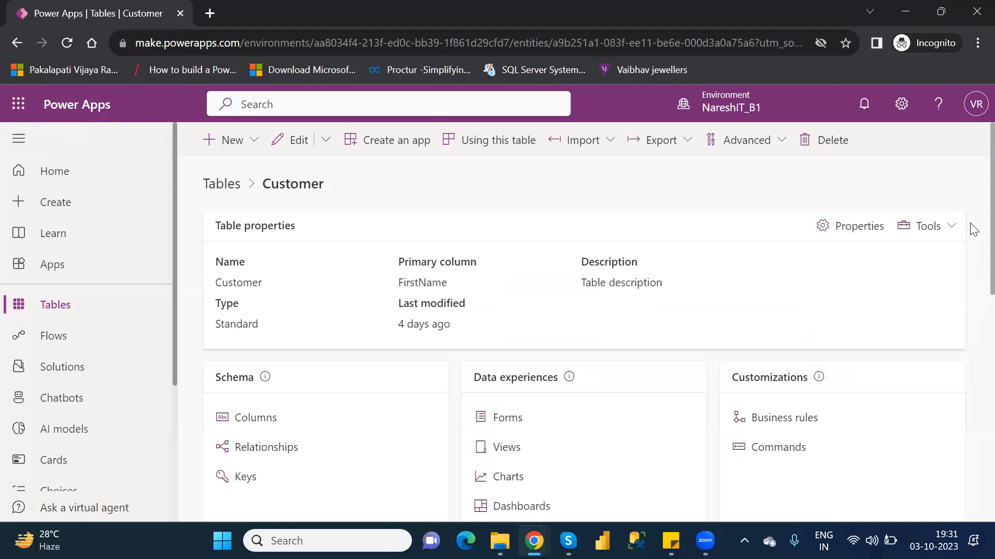
scroll(973, 270, down, 5)
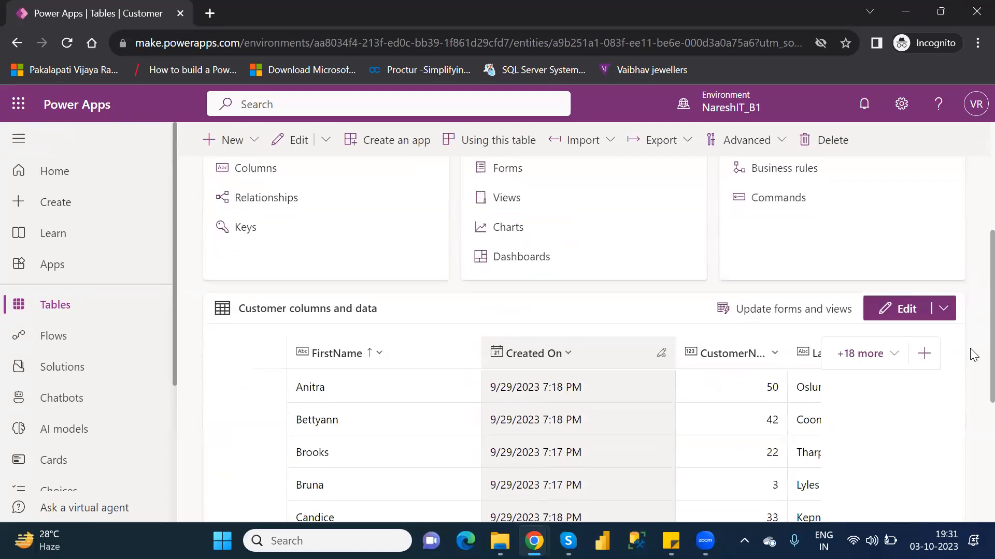
scroll(973, 377, down, 4)
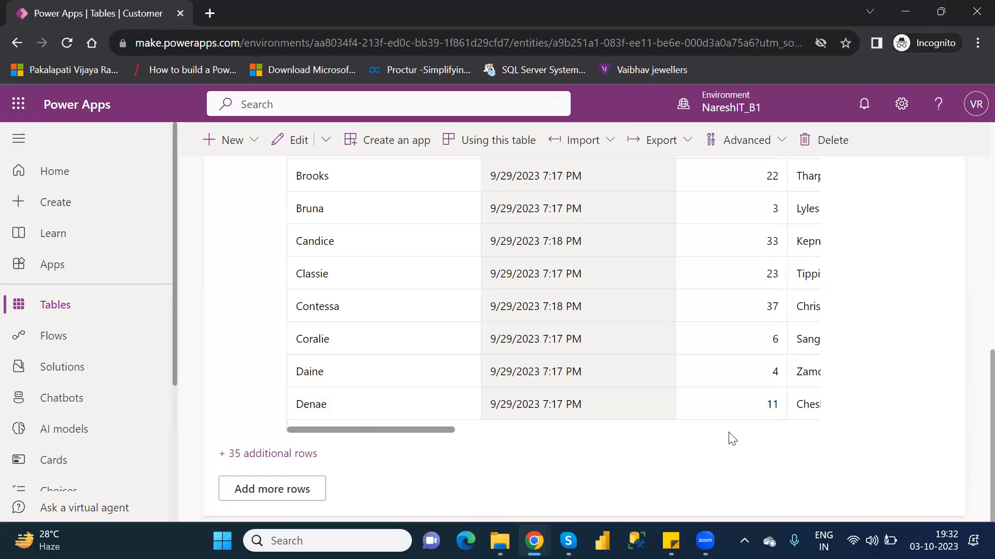
drag(970, 435, 970, 272)
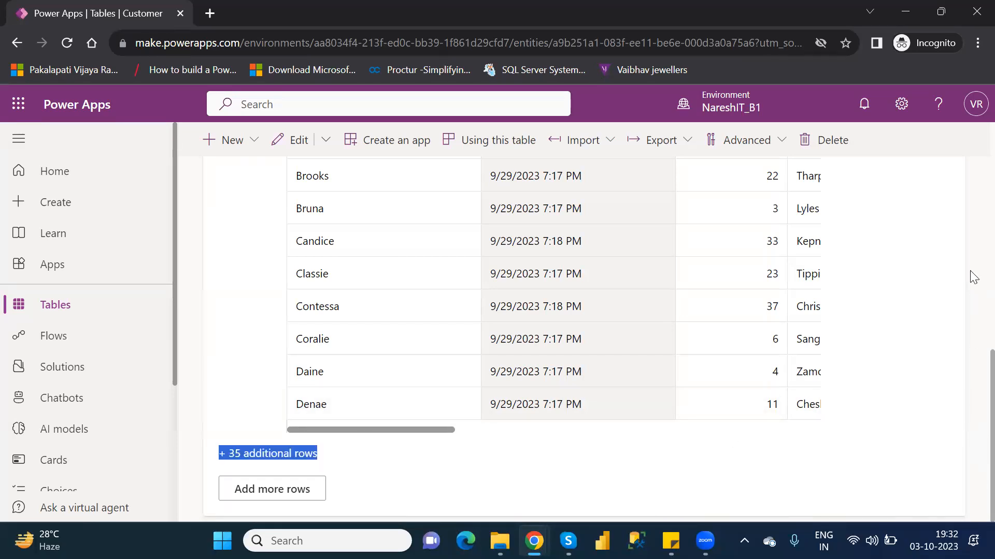
Step: Go back to the tables list, find the Customer table with the search term "custome", and reopen it
click(43, 308)
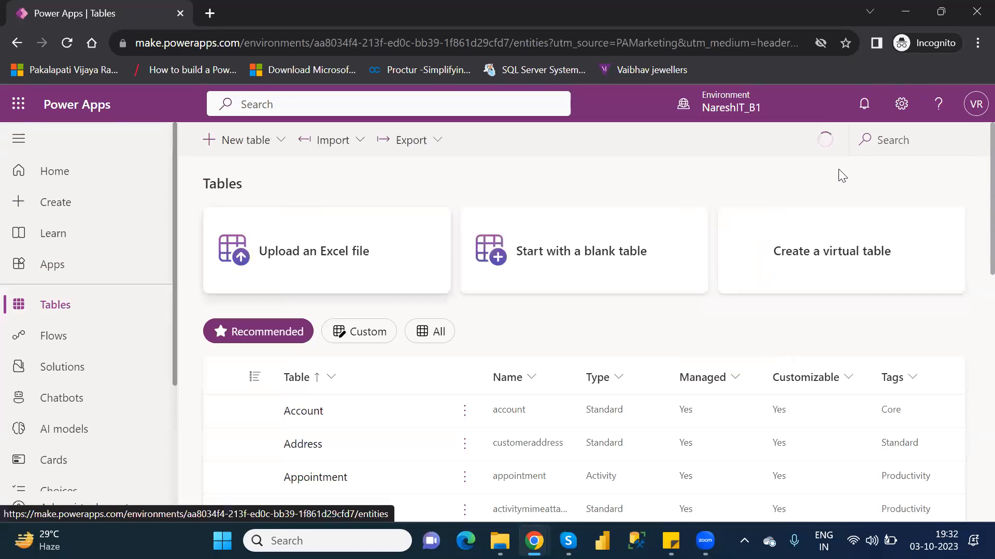
click(933, 138)
text(custome)
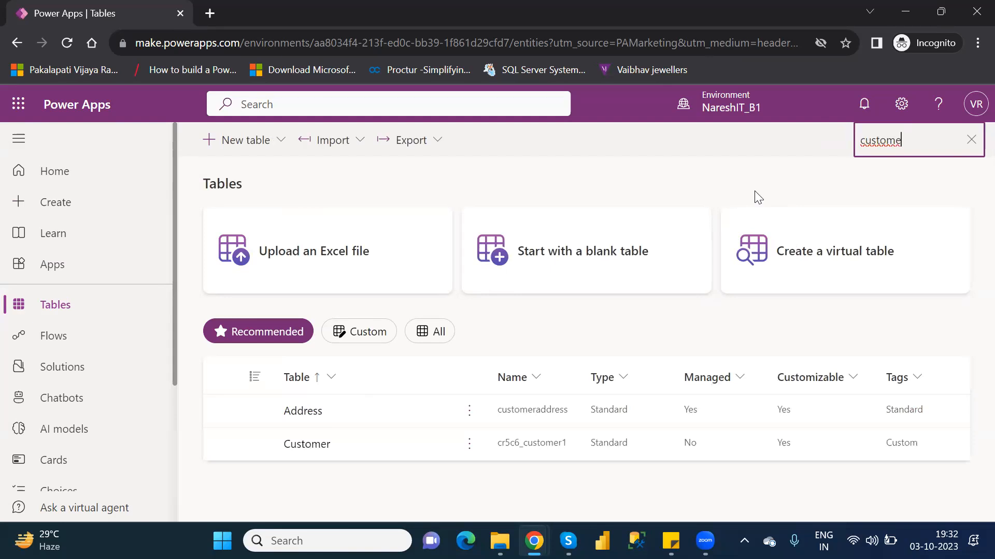
click(311, 445)
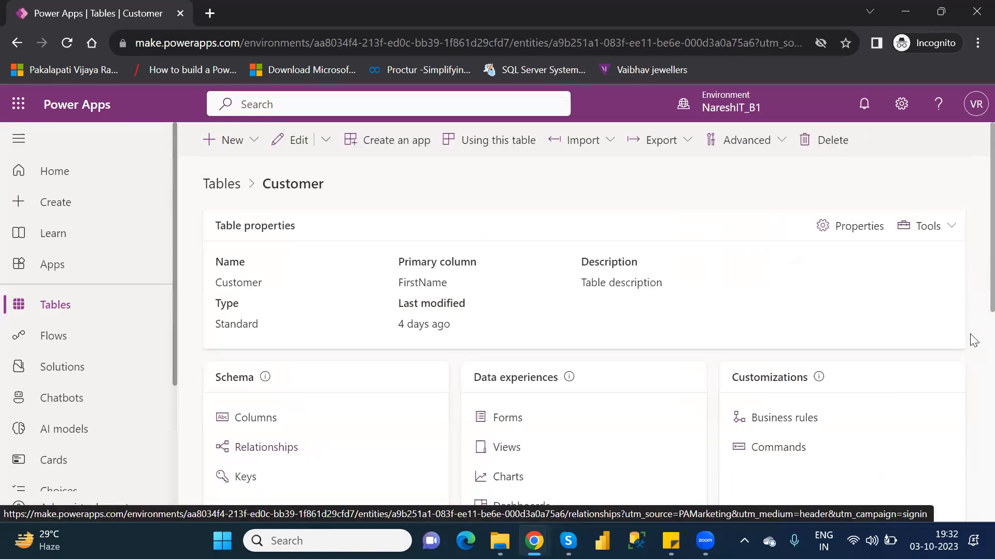
Step: Open the Customer table's data for adding more rows and start a new row using the form
drag(970, 337, 970, 377)
scroll(973, 347, down, 5)
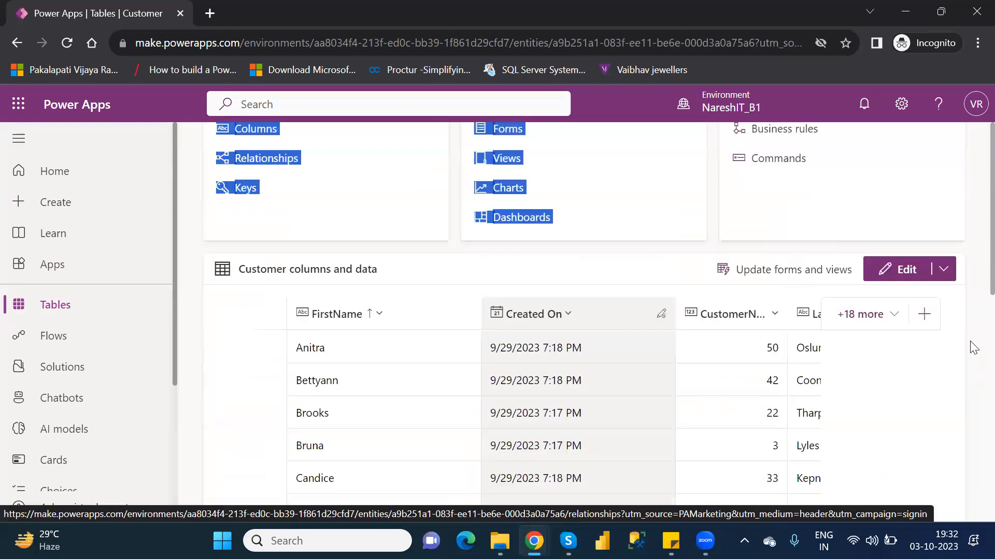
scroll(974, 374, down, 3)
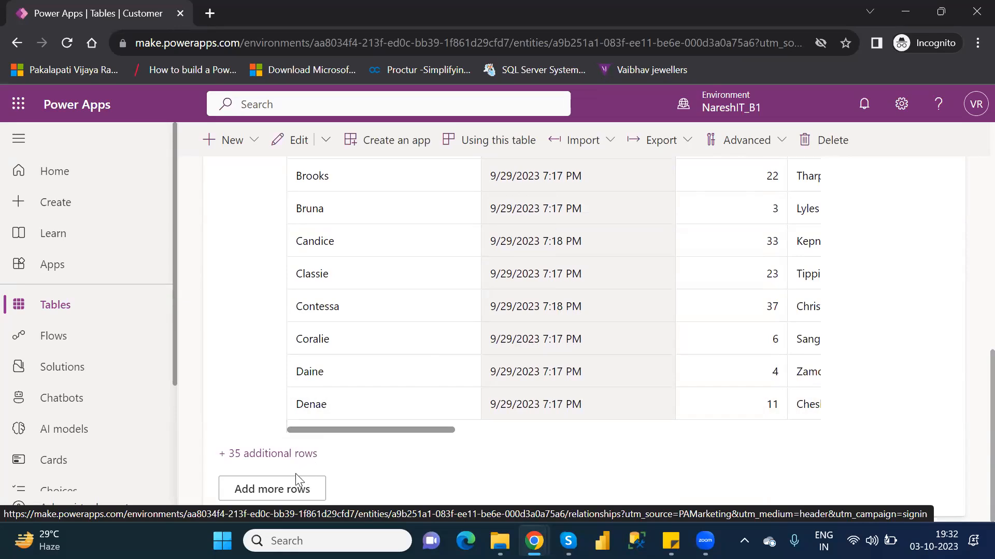
click(266, 490)
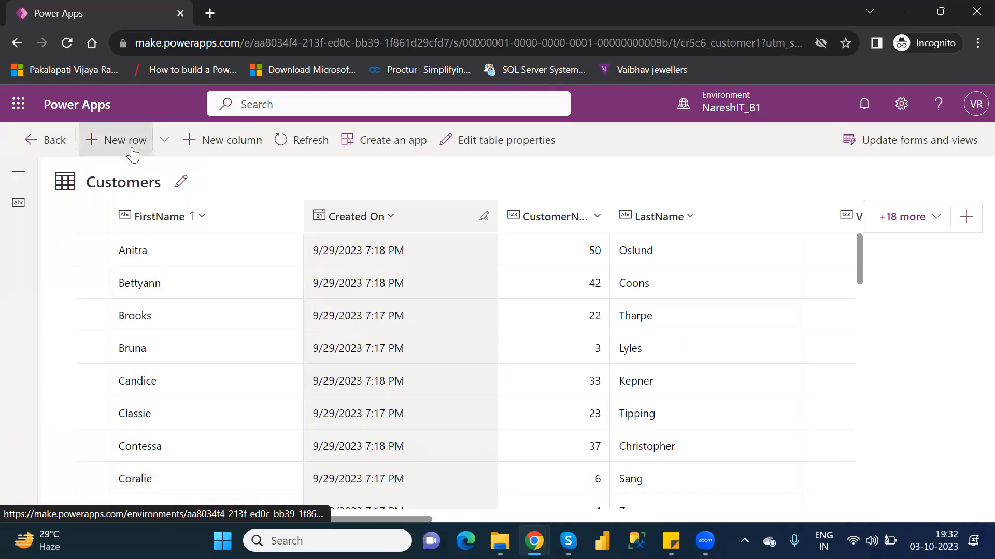
click(164, 140)
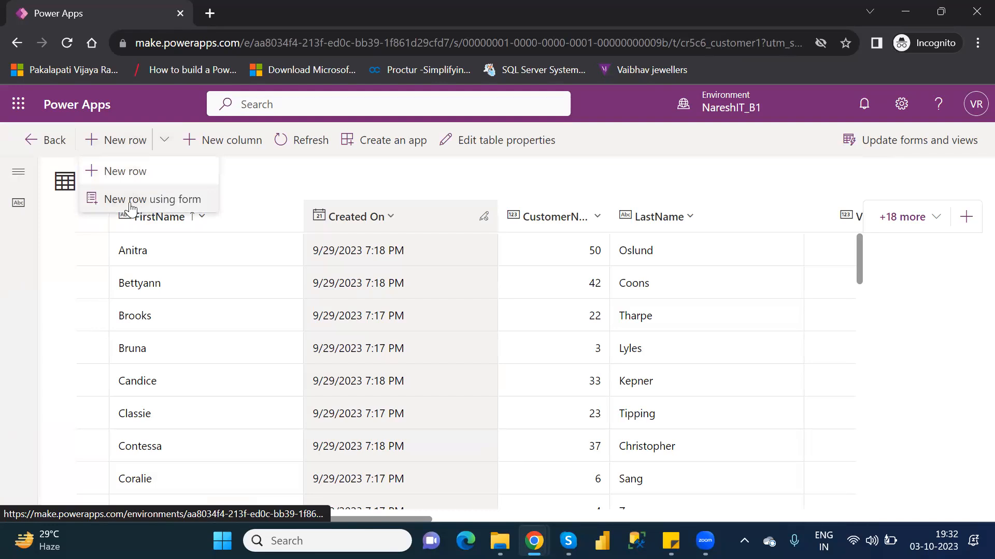
click(175, 200)
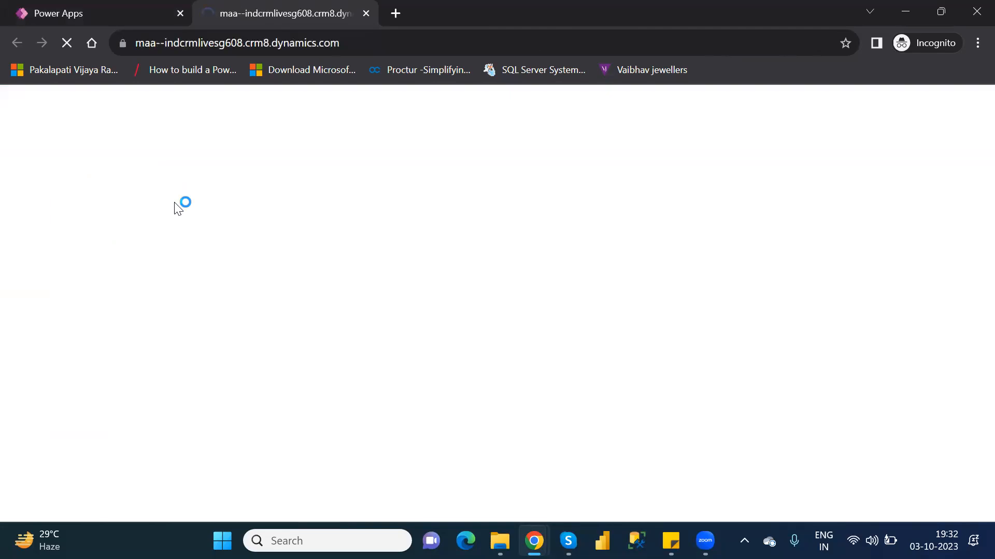
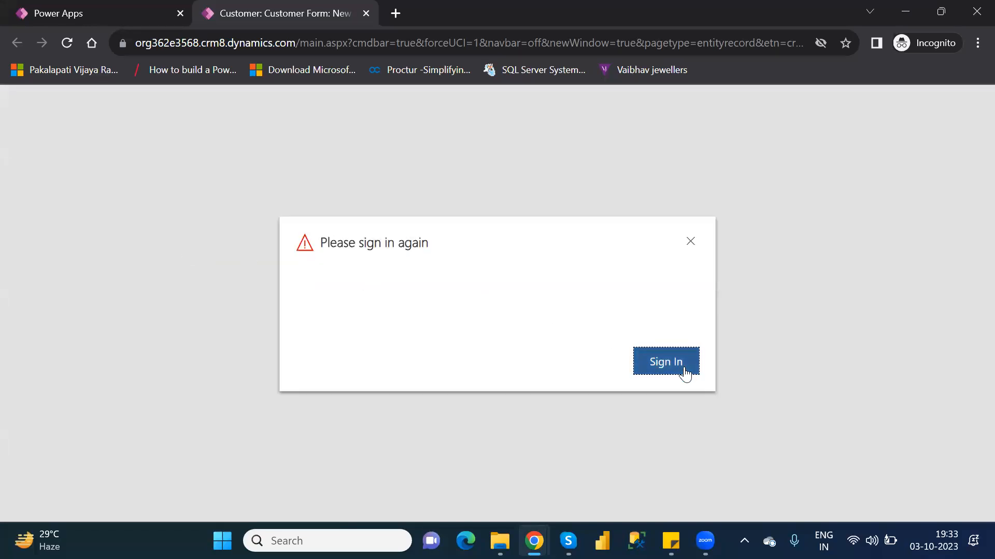
Step: Sign in again to check the fields of the new customer form, and close it without adding a row
click(665, 361)
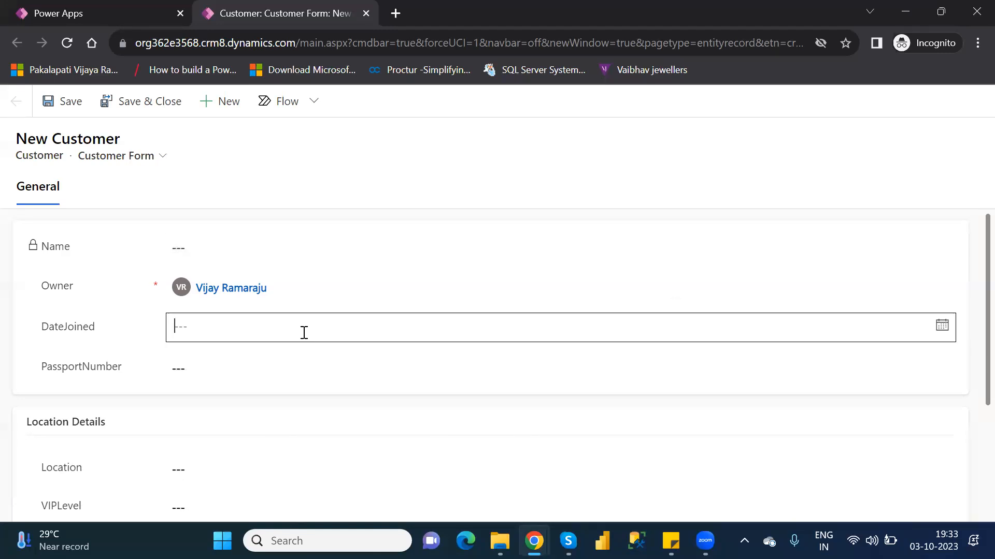
click(304, 332)
click(632, 246)
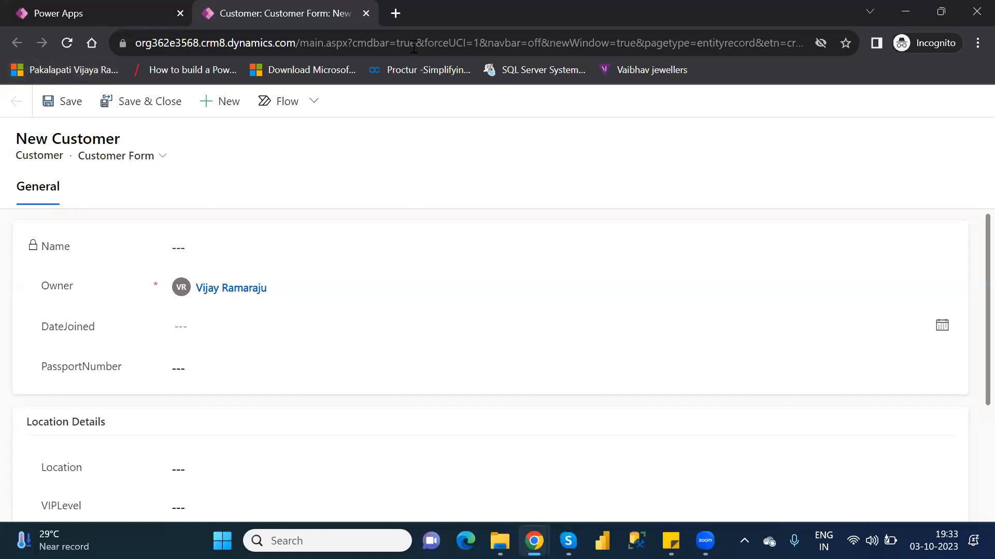
click(366, 14)
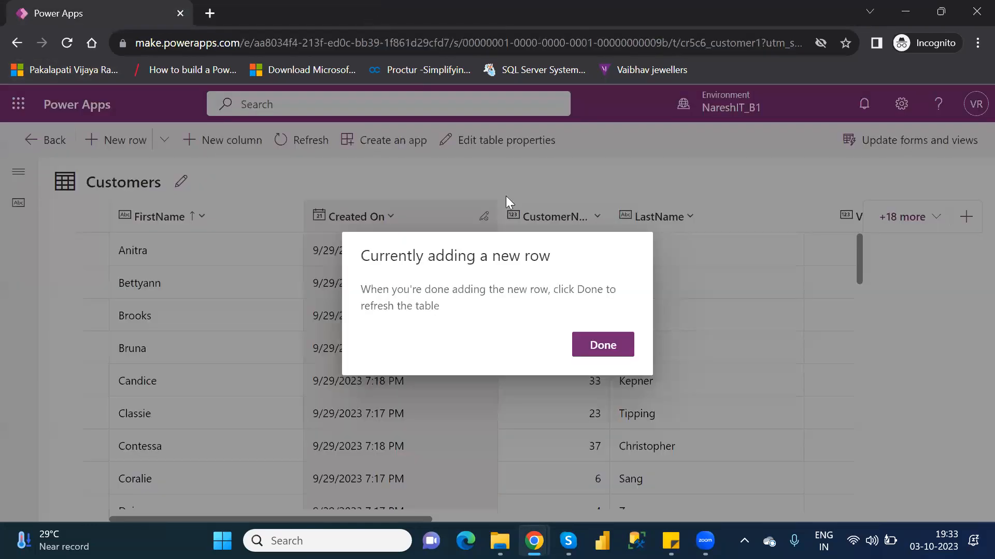
click(604, 348)
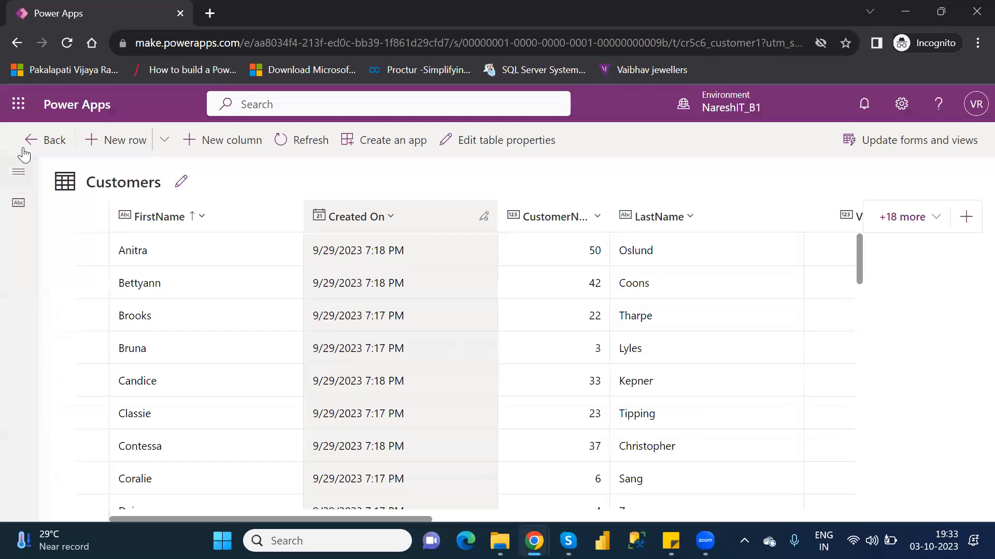
Step: Go back to the Customer table, list its forms and open the main form Customer Form for editing
click(39, 141)
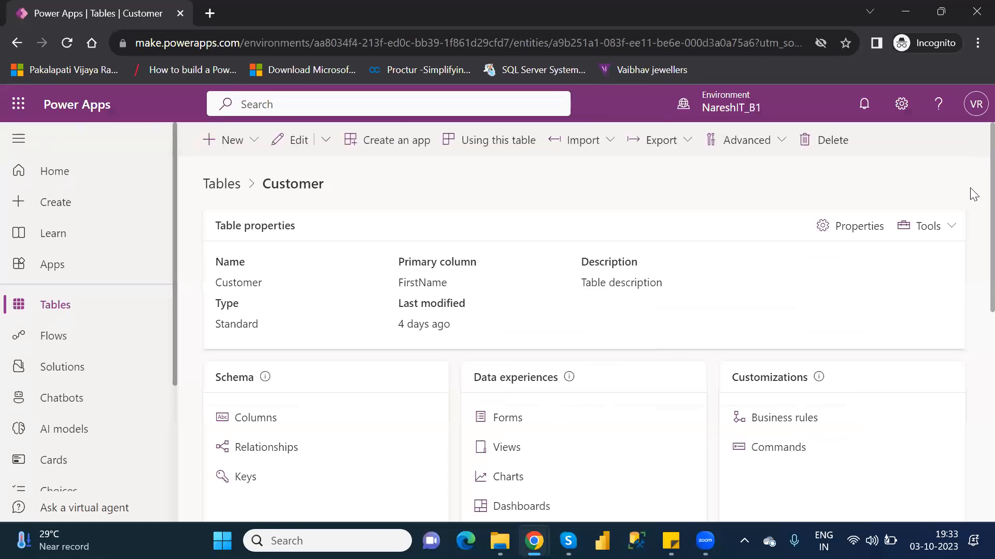
scroll(972, 259, down, 3)
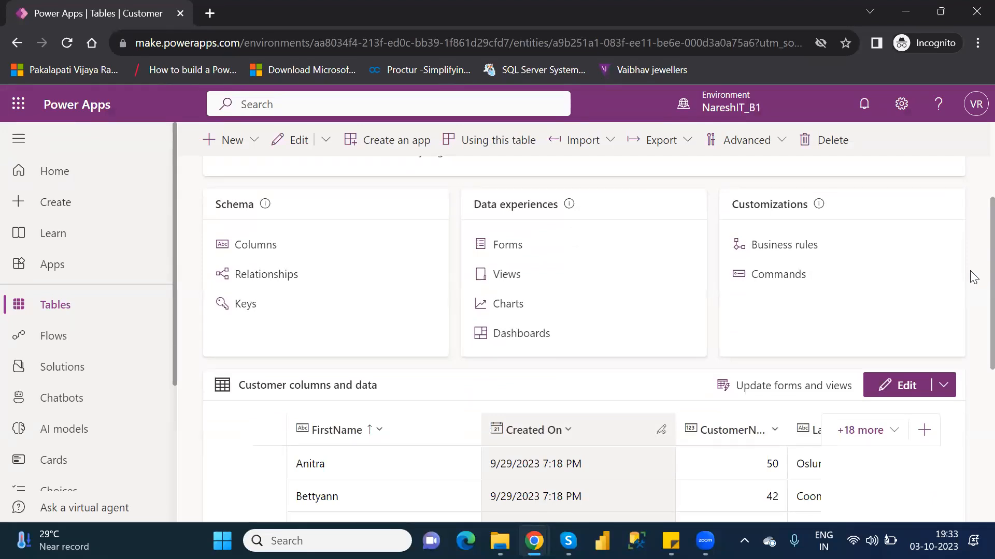
click(506, 245)
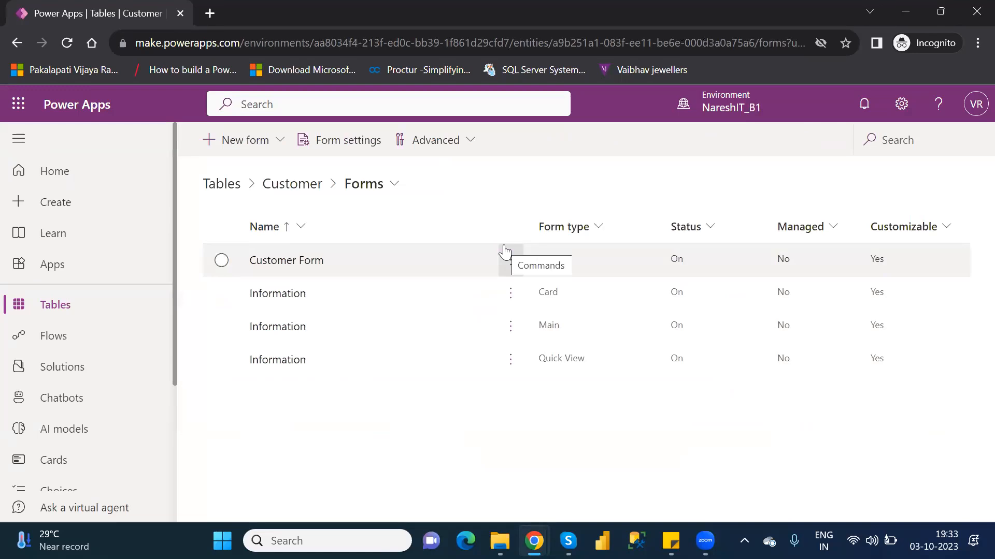
click(221, 260)
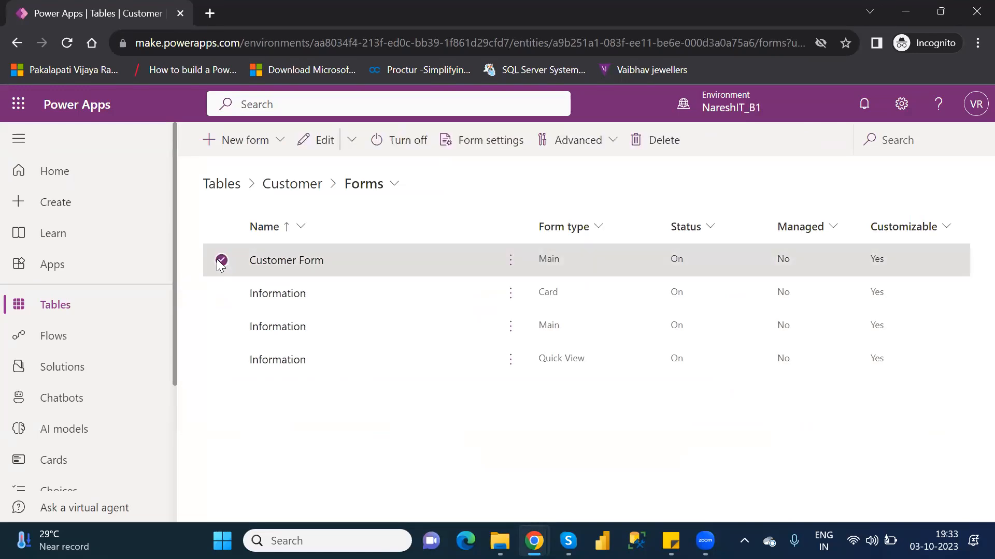
click(324, 139)
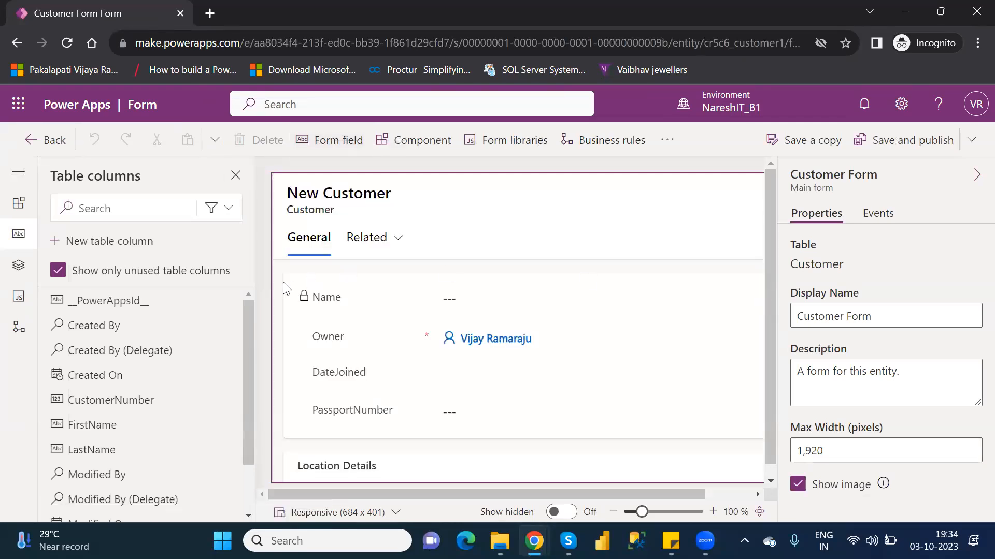
Step: Replace the Name field in the form's General section with the FirstName and LastName columns
click(338, 302)
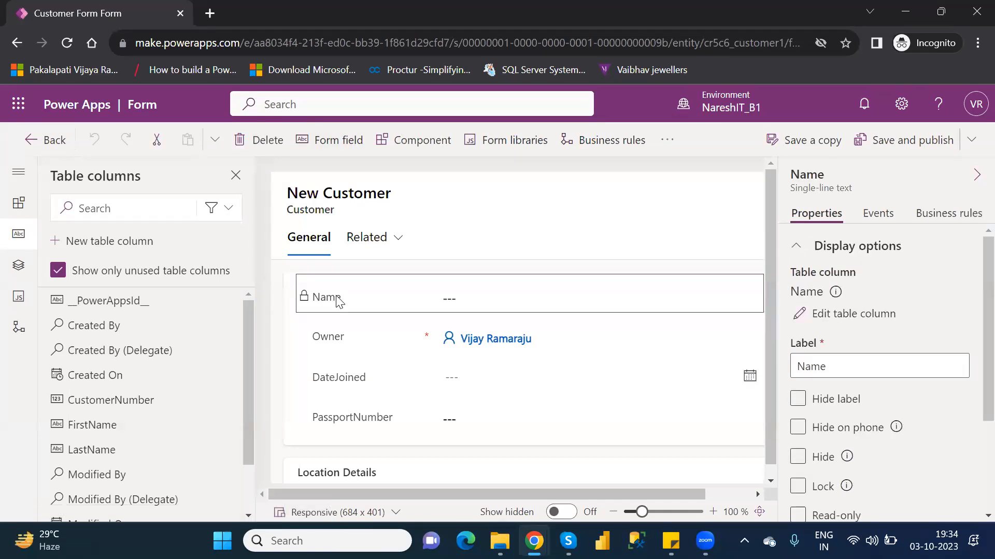
key(Delete)
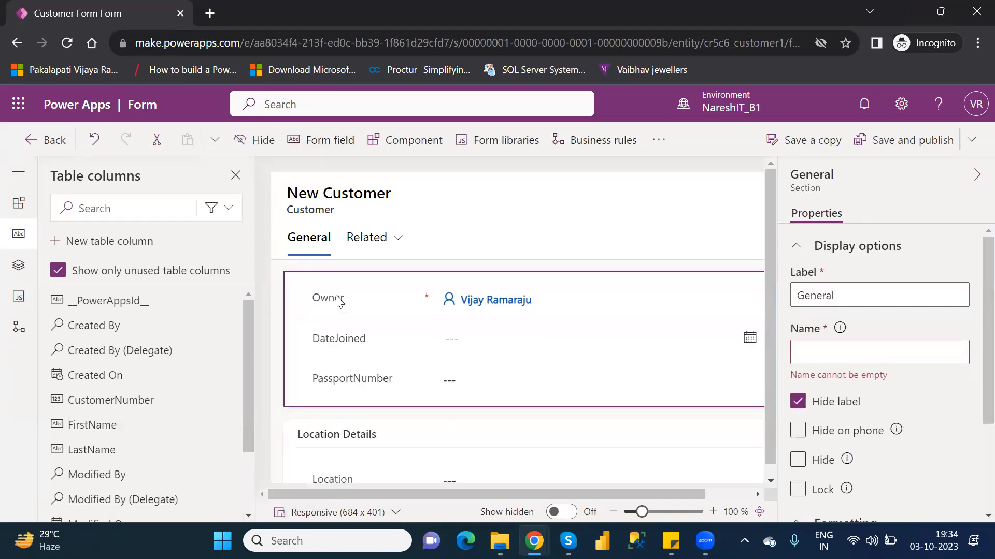
click(103, 425)
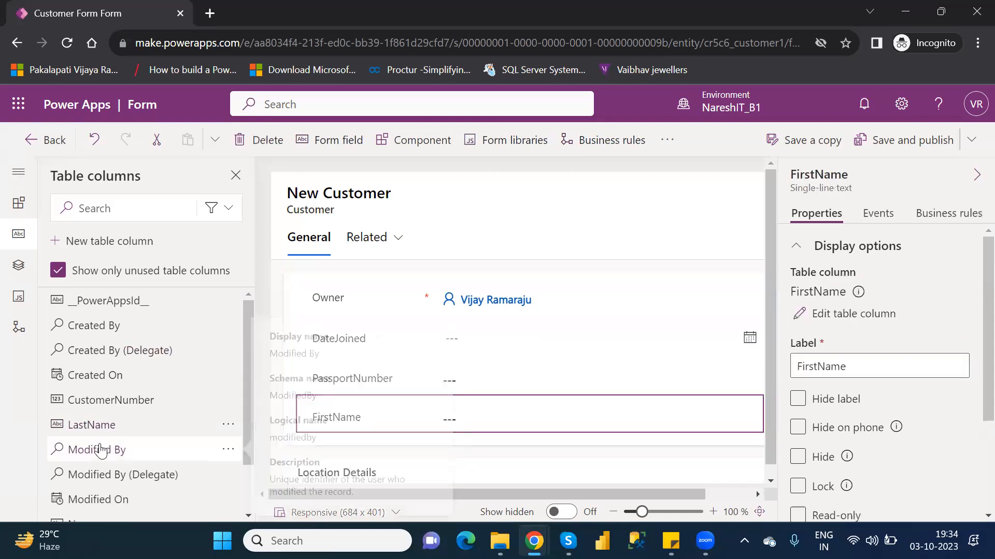
click(92, 427)
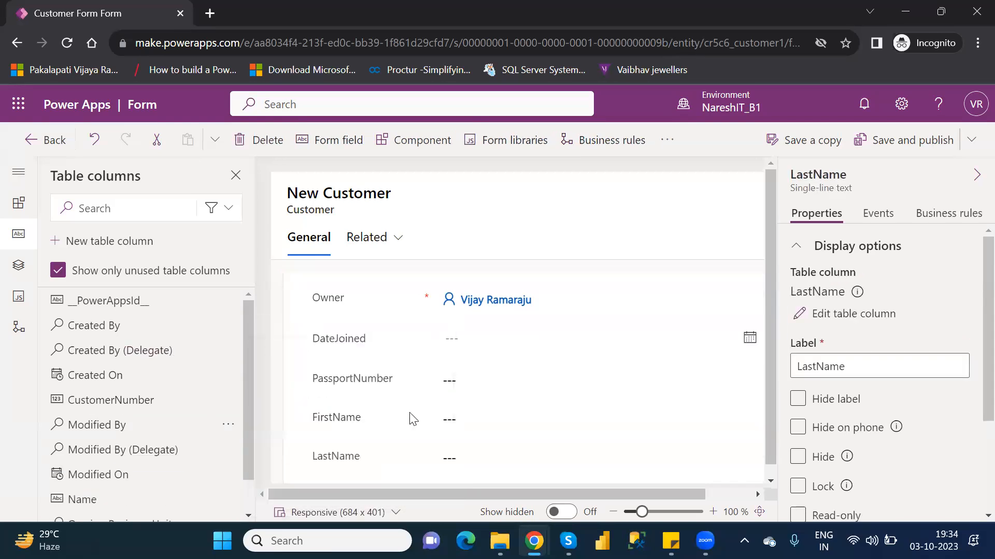
Step: Move FirstName and LastName above Owner in the General section, then save and publish the form
drag(357, 425, 350, 346)
drag(355, 461, 359, 322)
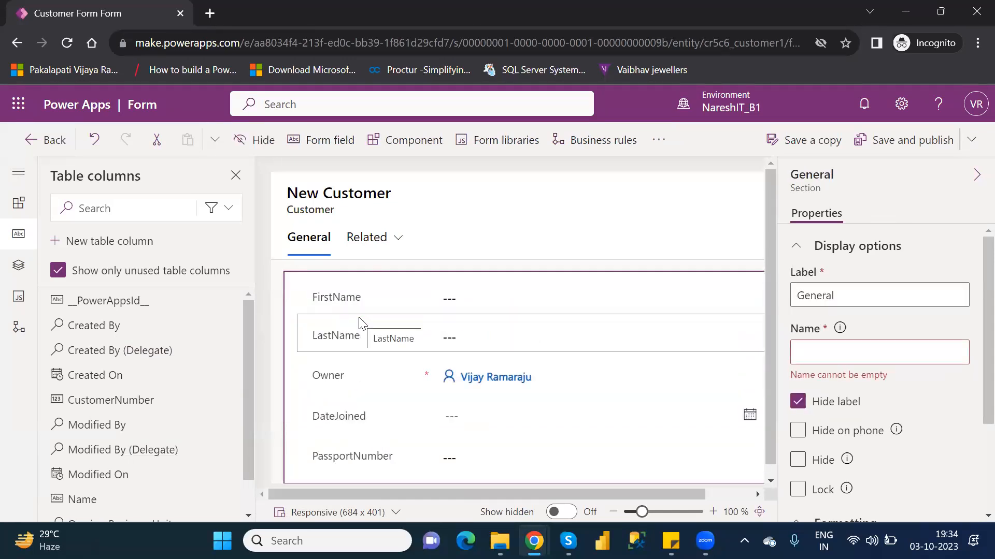
click(898, 146)
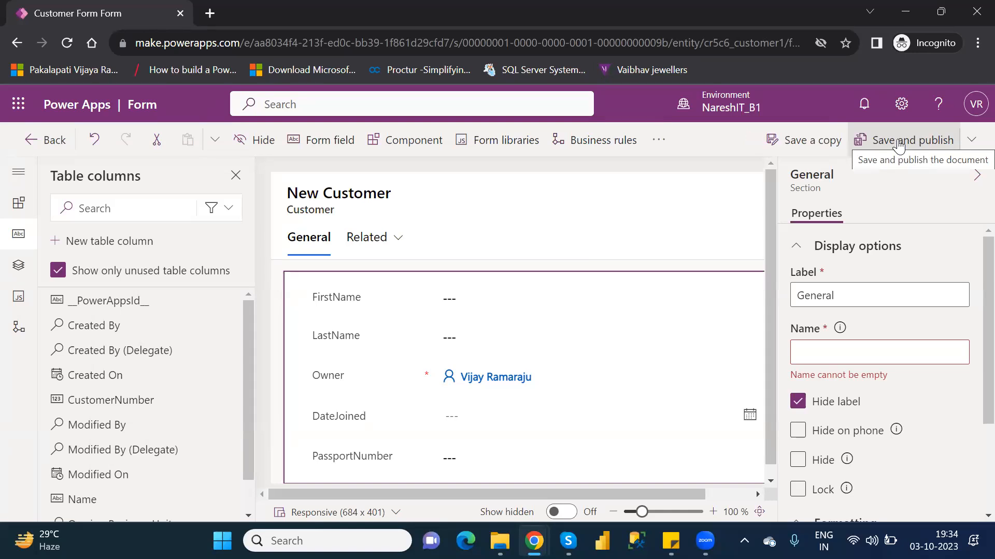
Step: Leave the form designer, search the tables list for "custome" and open the Customer table
click(46, 142)
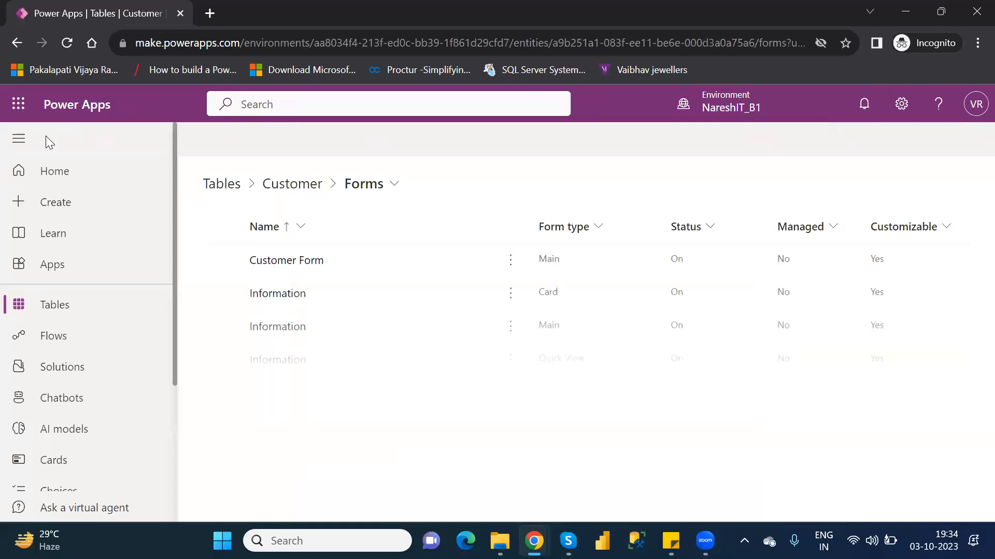
click(68, 316)
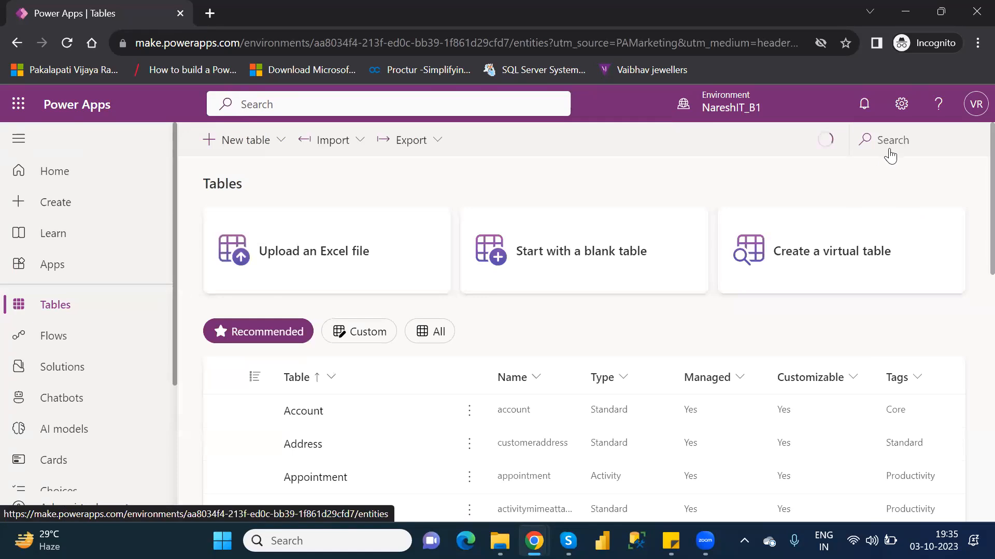
click(893, 138)
text(c)
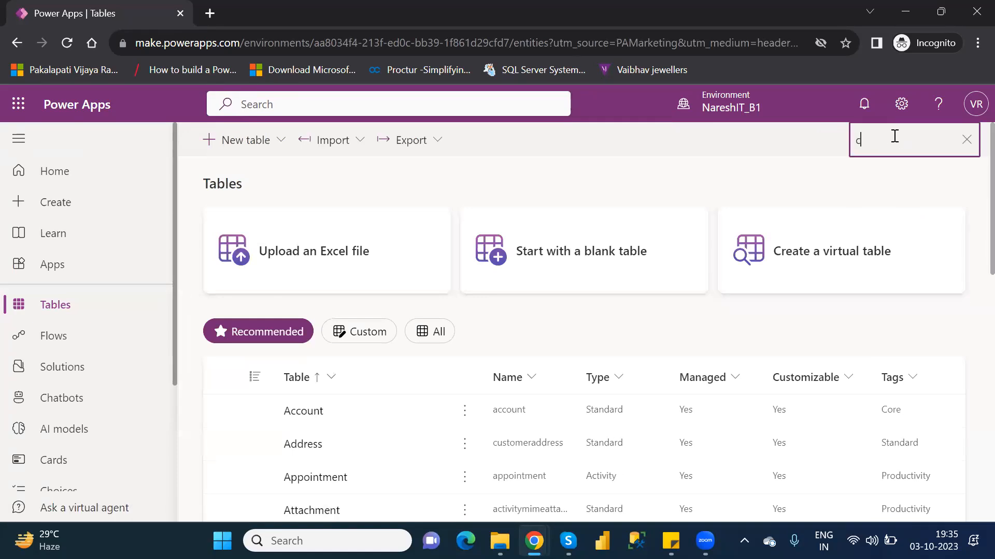
text(ustome)
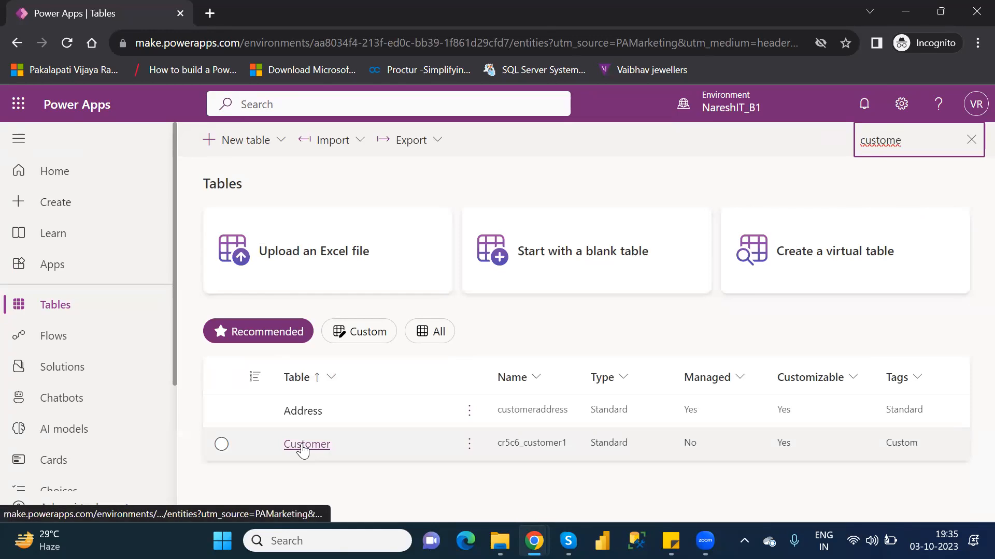
click(303, 449)
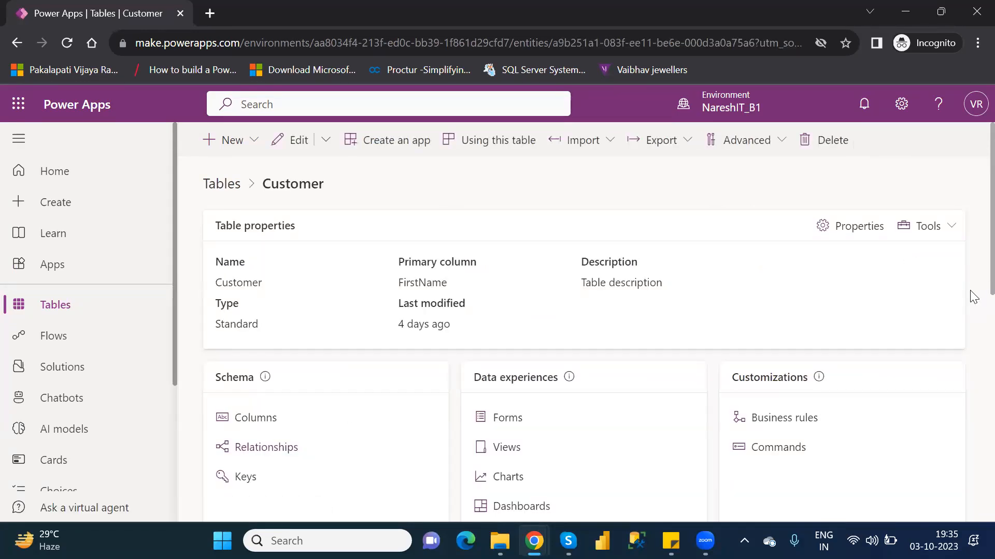
Step: Open the Customer table's data for adding more rows, start a new row using the form and sign in again
scroll(972, 293, down, 6)
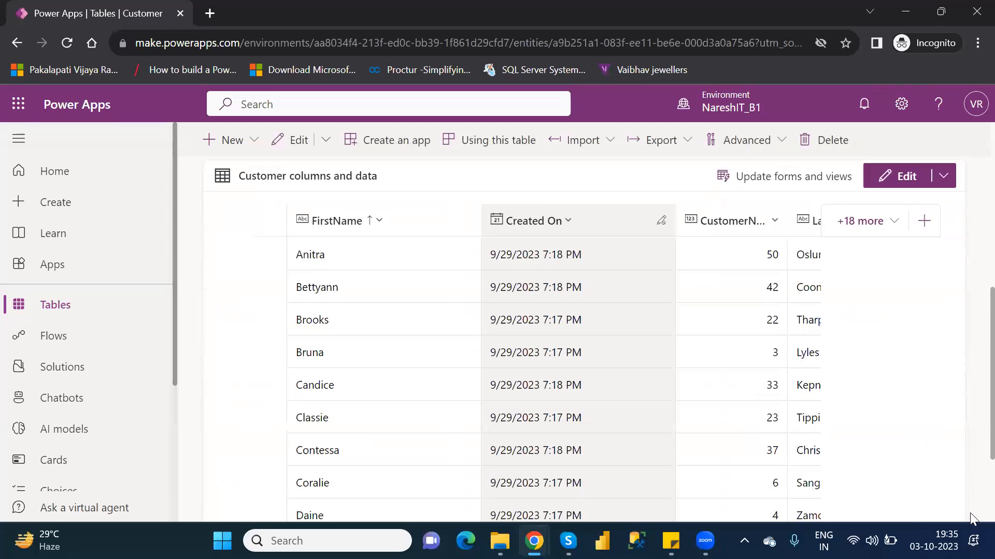
scroll(971, 517, down, 3)
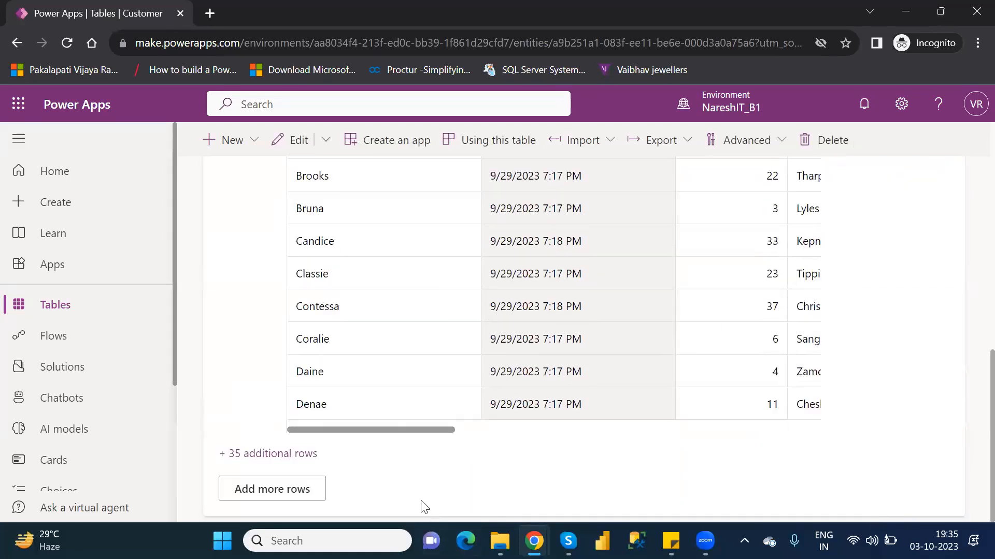
click(258, 488)
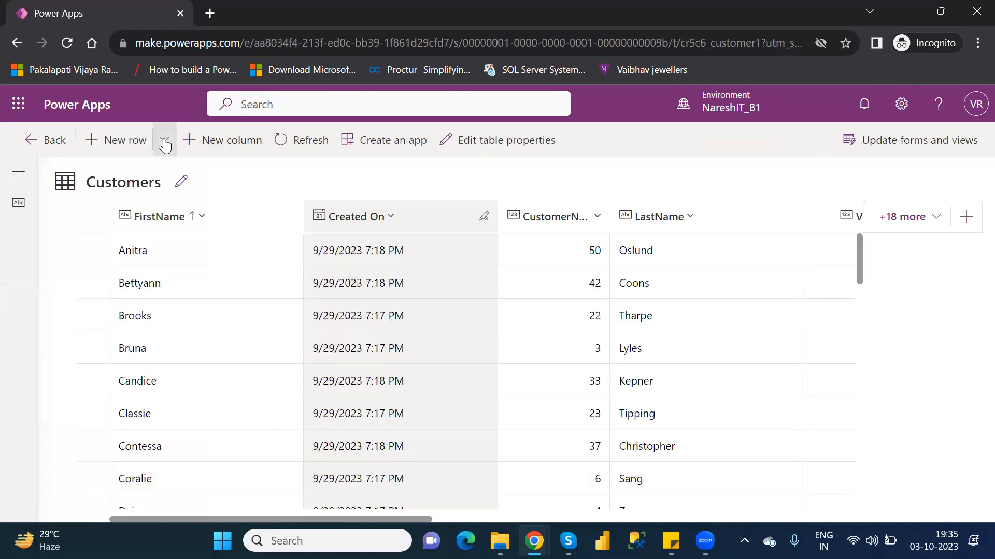
click(164, 144)
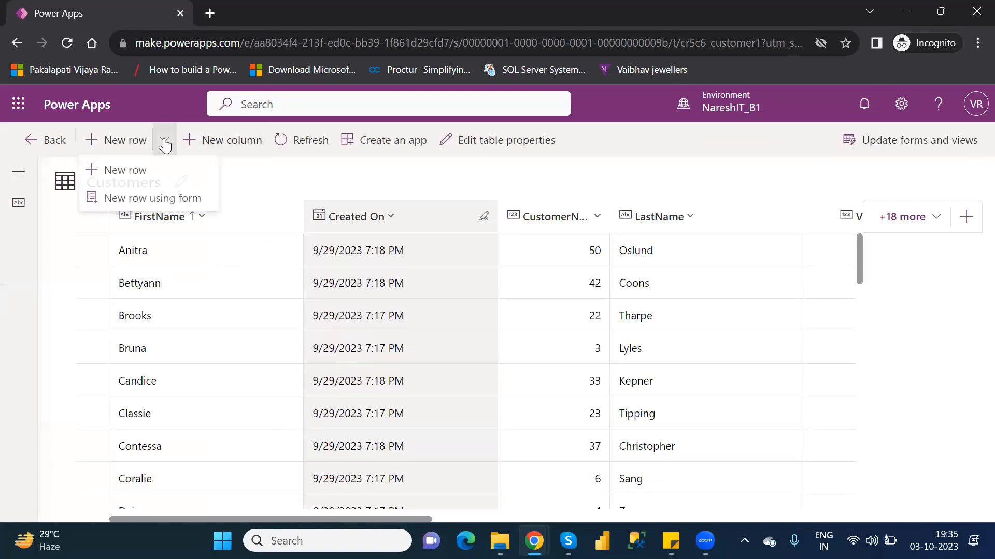
click(164, 202)
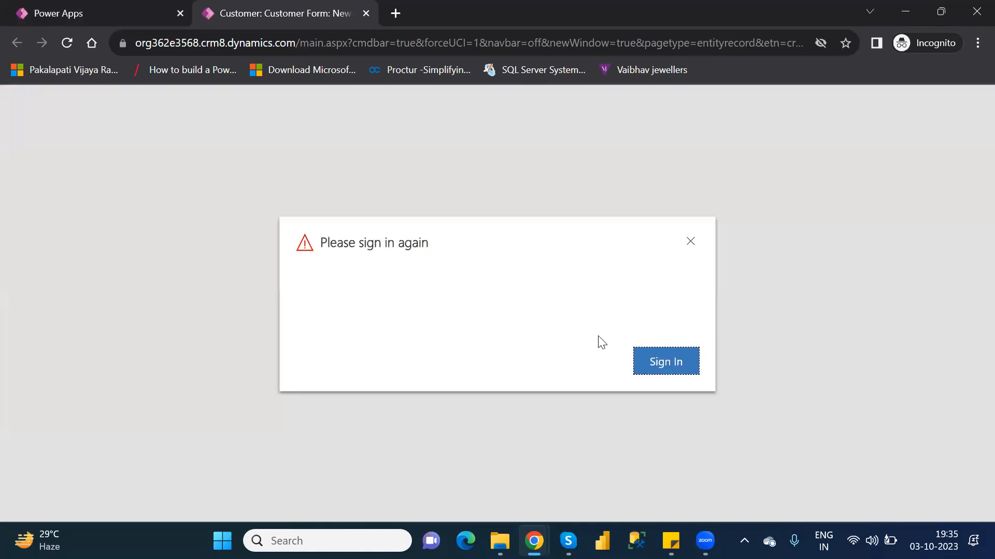
click(676, 368)
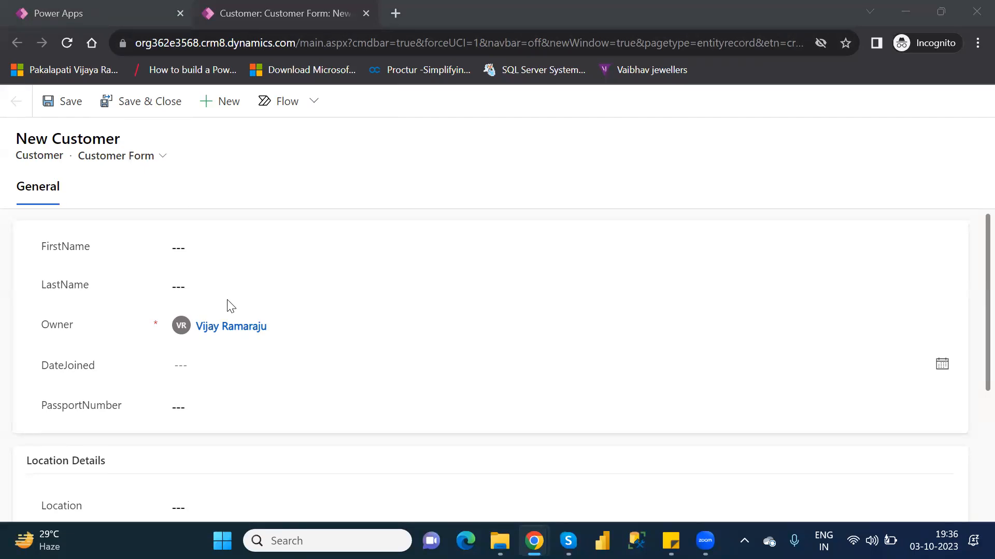
Step: Fill in the new customer's first name and last name
click(194, 247)
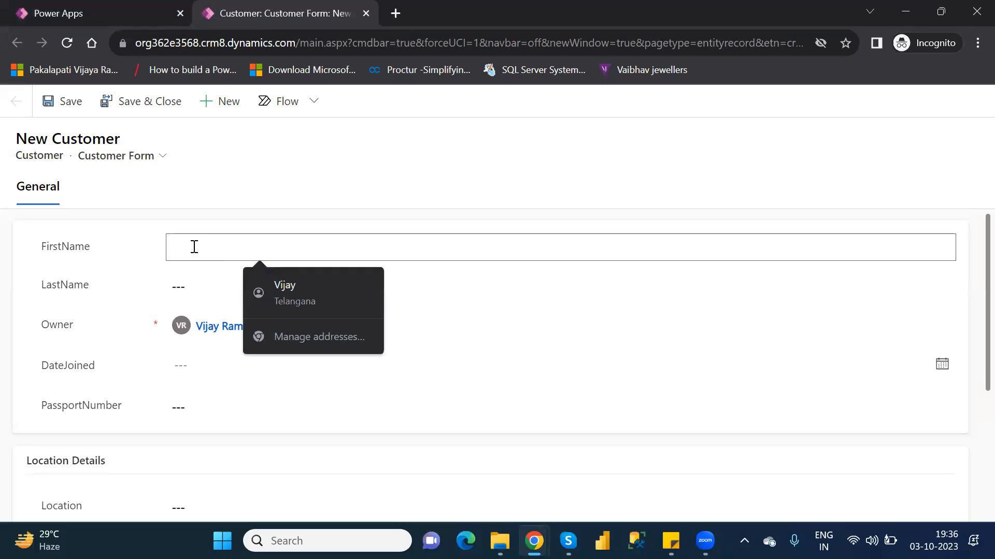
text(Vij)
key(BackSpace)
key(BackSpace)
key(BackSpace)
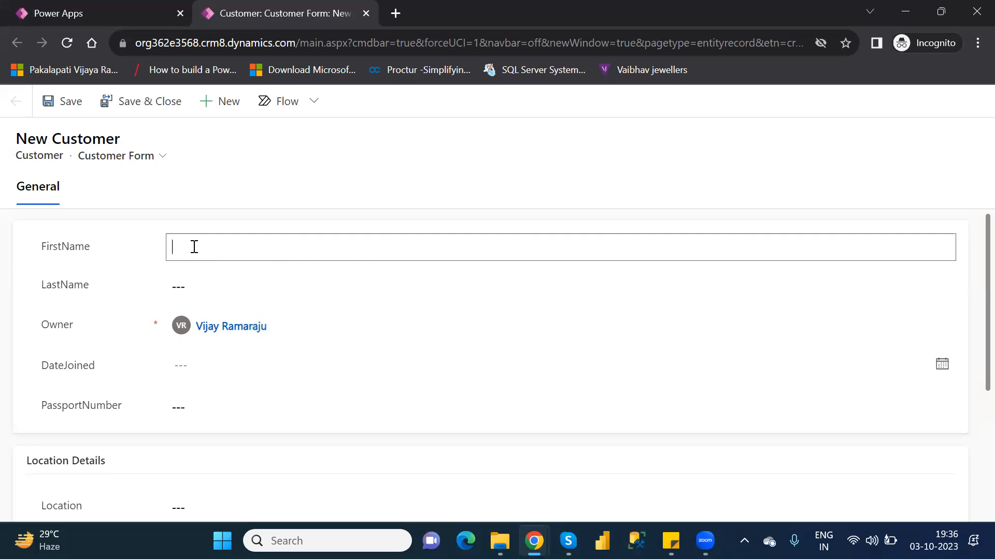
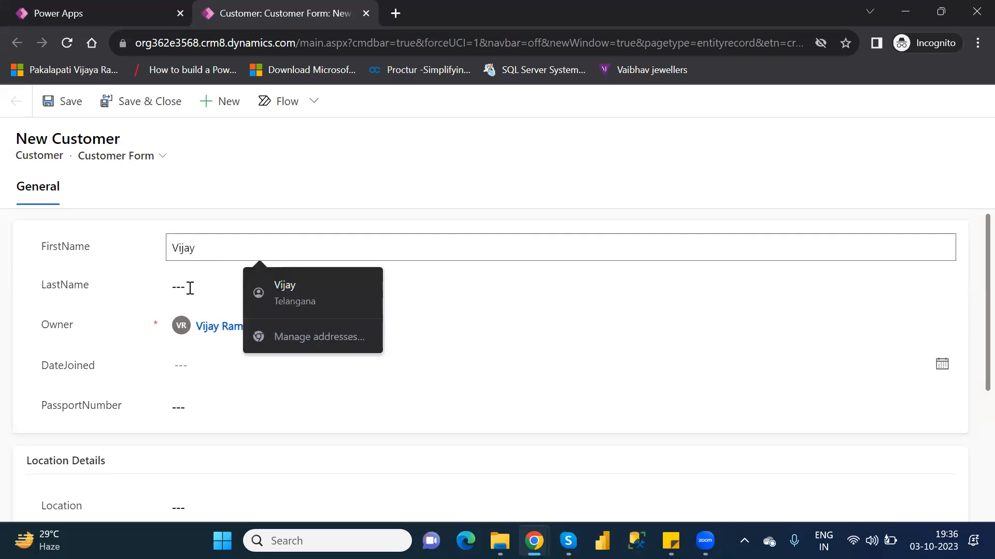
click(201, 283)
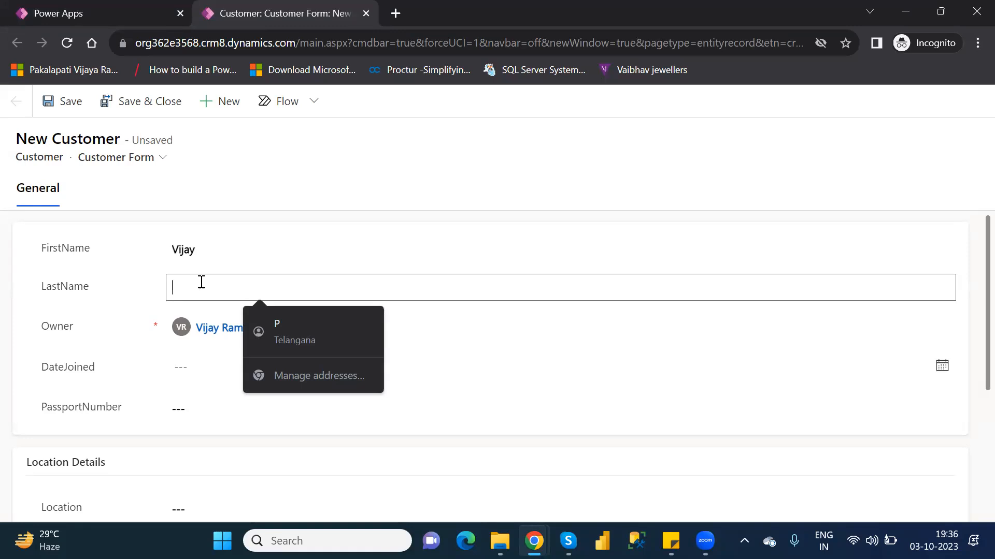
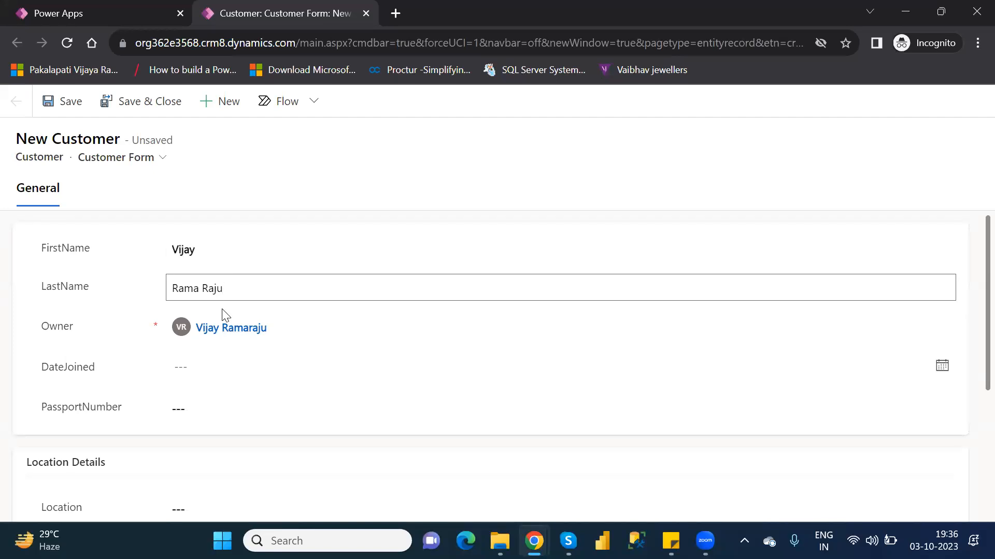
Step: Set the new customer's DateJoined to 10/5/2023
click(207, 374)
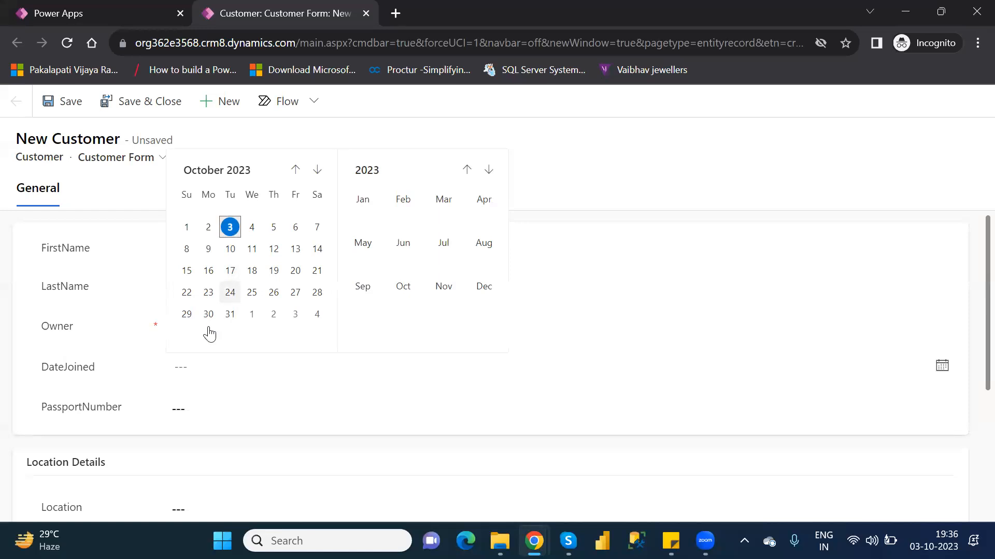
click(209, 369)
click(210, 368)
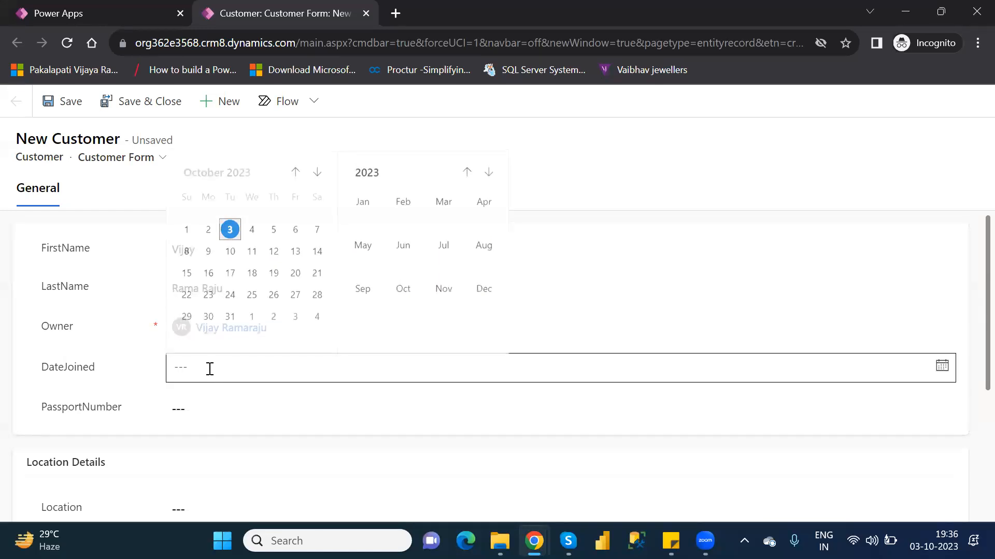
click(274, 236)
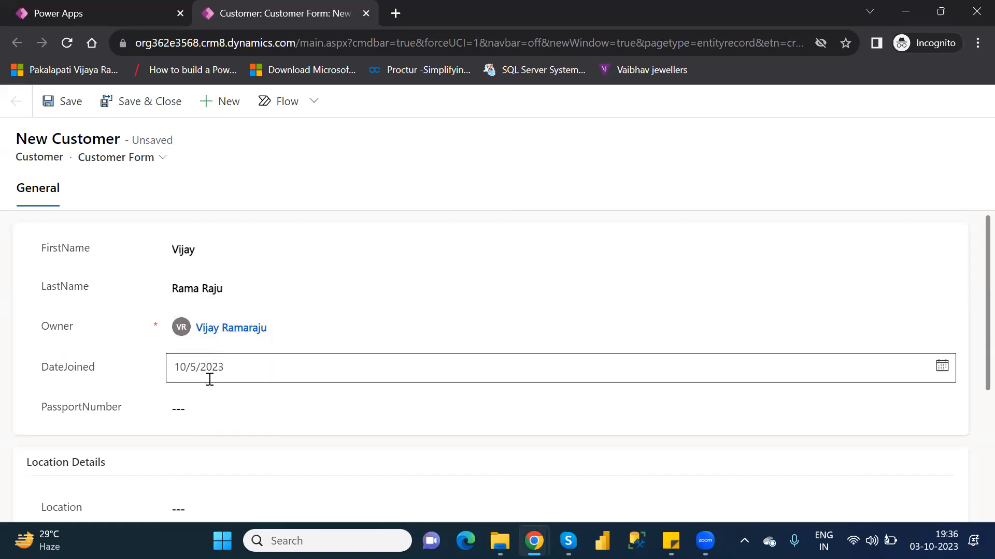
Step: Enter the new customer's passport number in the PassportNumber field
click(197, 405)
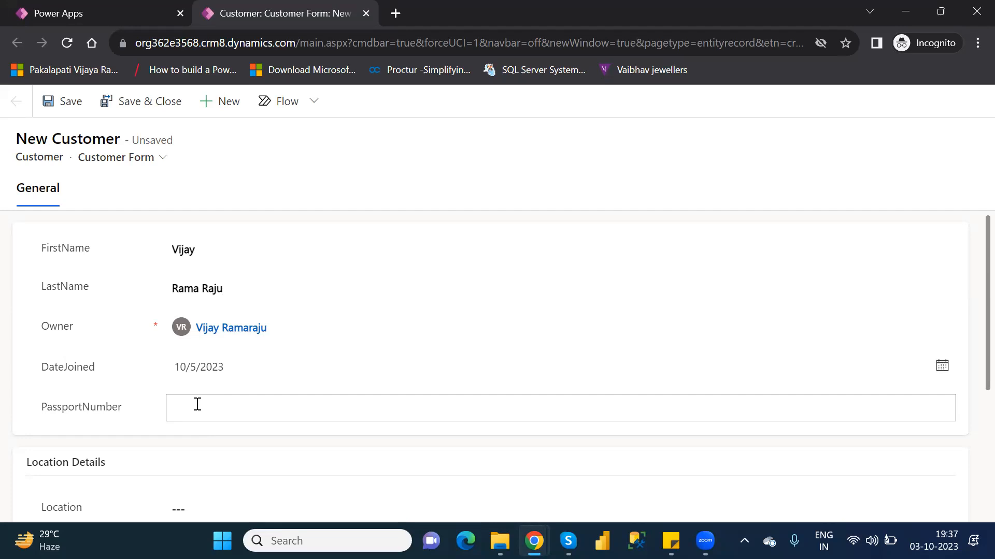
text(795435)
key(BackSpace)
text(1)
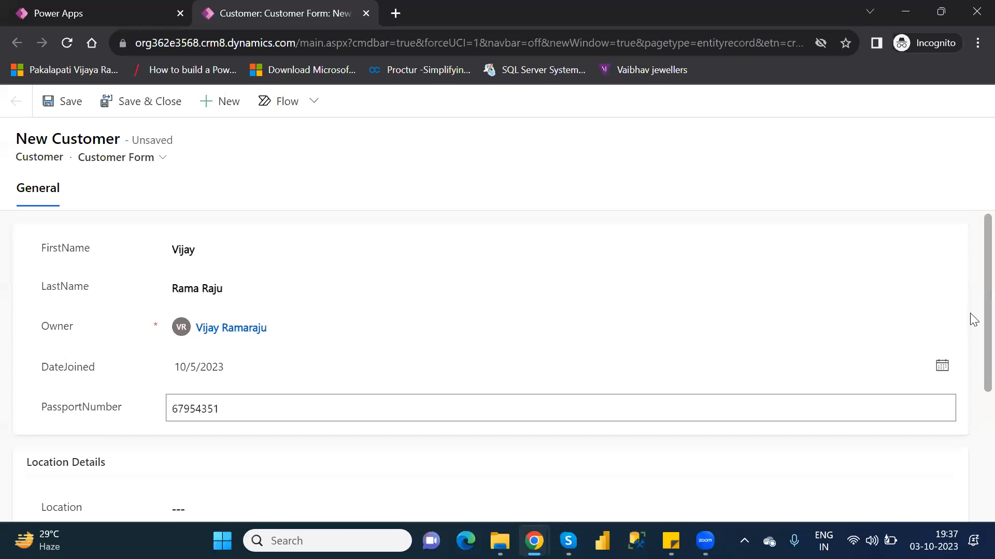
Step: Set the new customer's Location to Hyderabad and VIPLevel to 1
scroll(972, 331, down, 3)
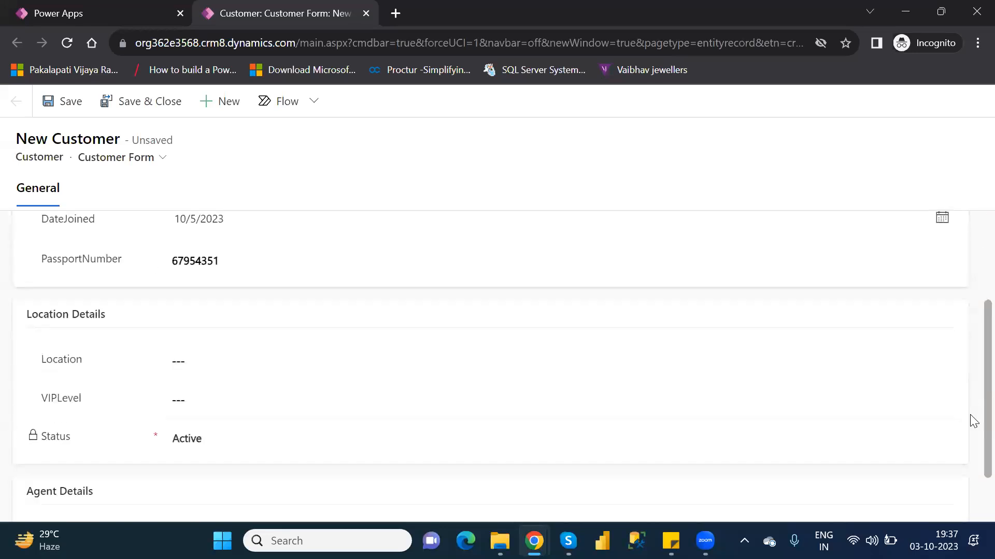
click(244, 319)
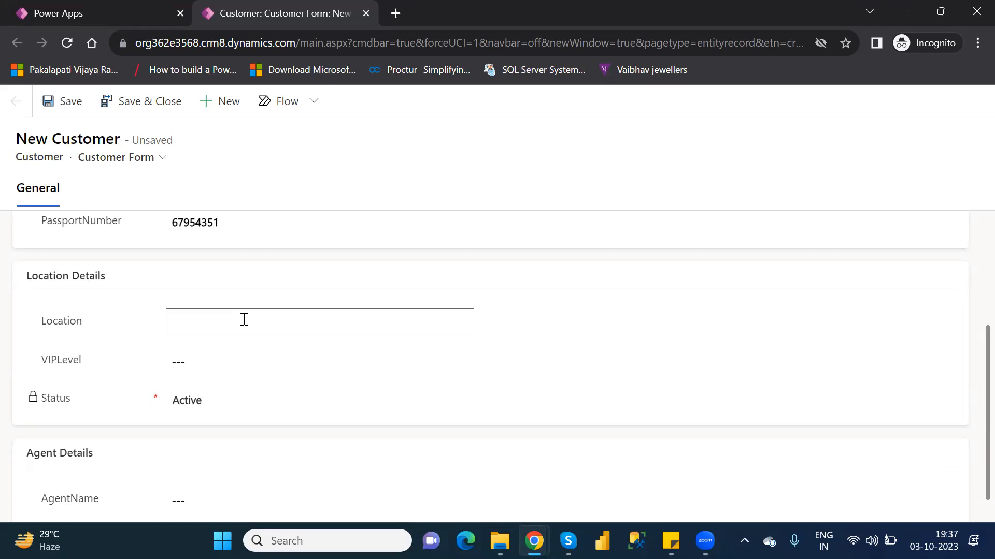
text(Hyderabad)
click(234, 356)
text(1)
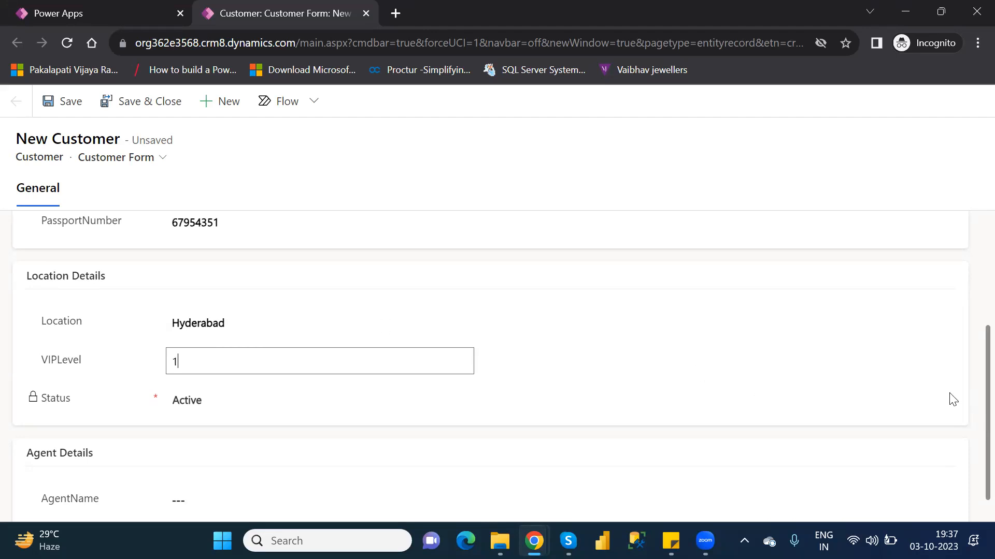
Step: Fill in the agent's full name in the AgentName field under Agent Details
click(969, 413)
scroll(972, 440, down, 1)
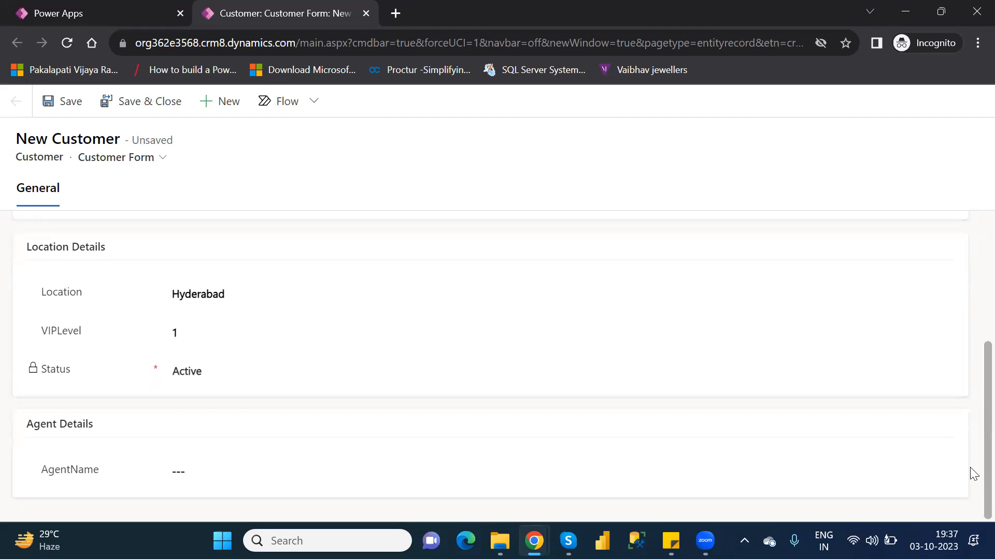
click(200, 462)
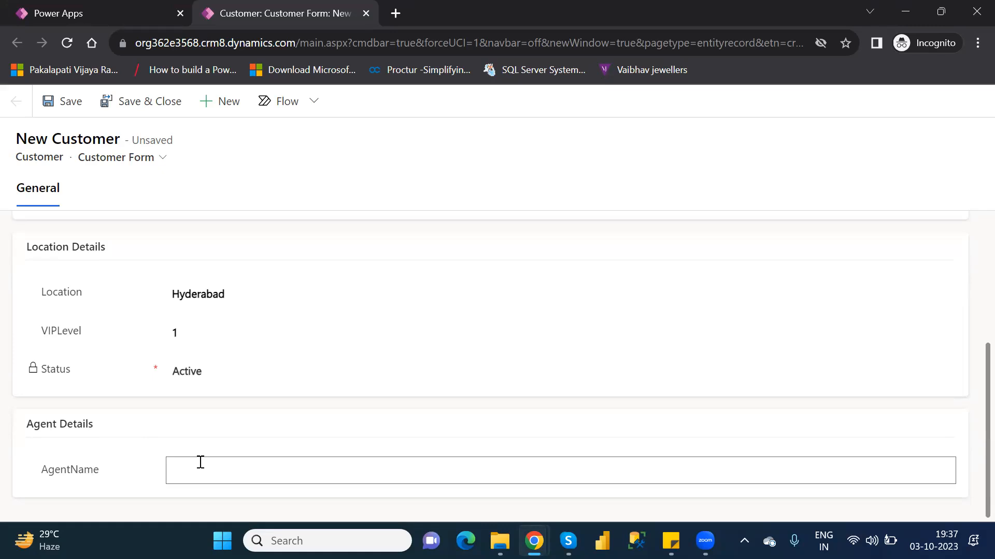
Step: Save and close the new customer record, then finish adding the row so the Customers table refreshes
click(969, 409)
scroll(973, 337, up, 3)
scroll(974, 291, up, 1)
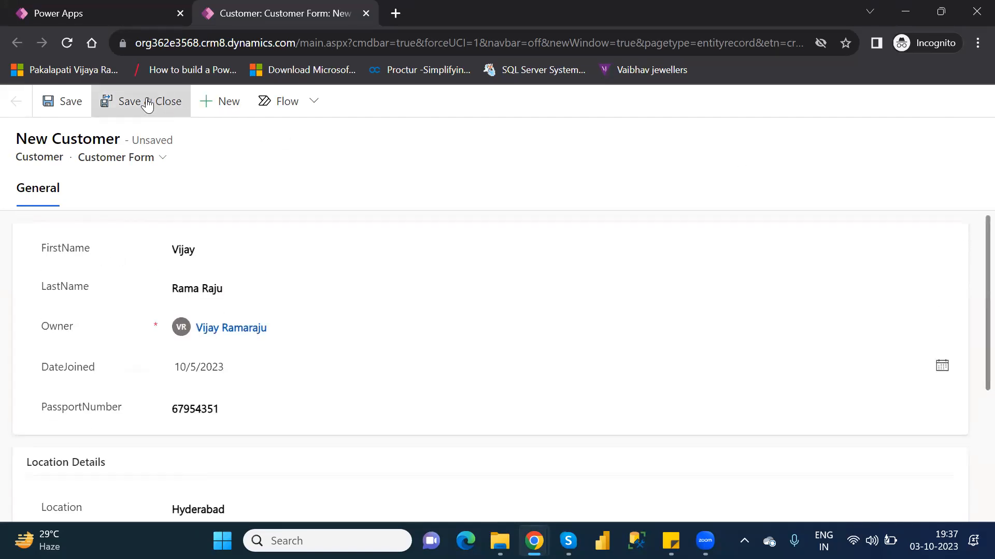
click(58, 101)
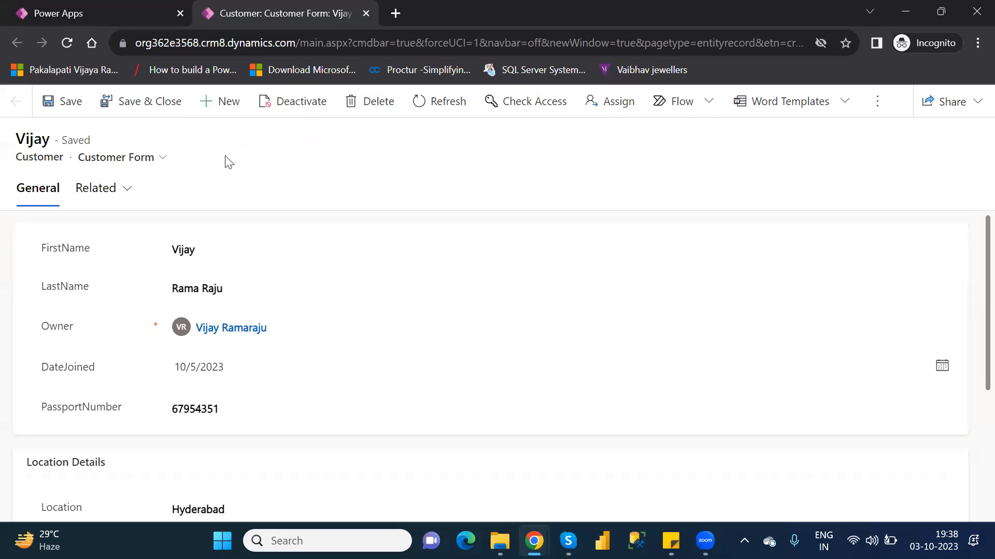
click(200, 252)
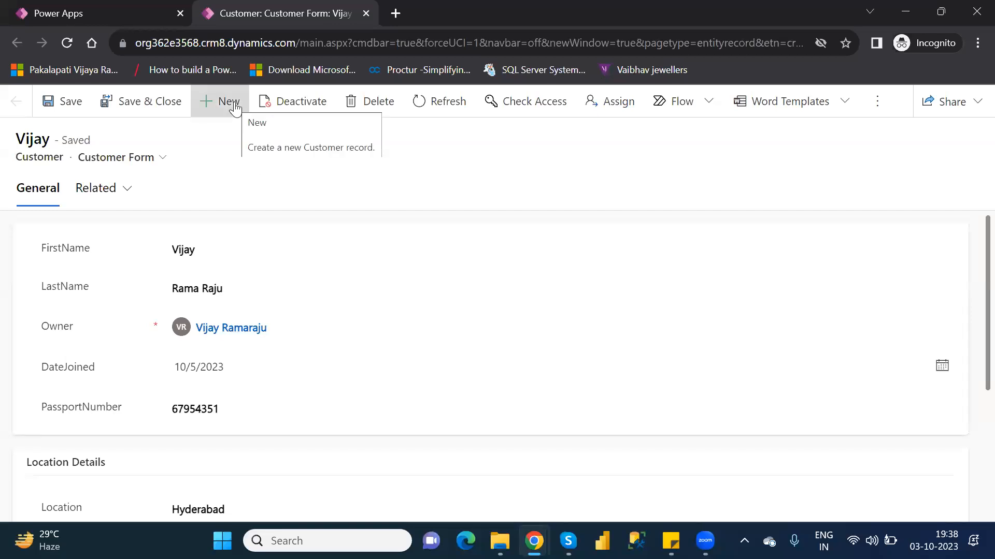
click(125, 109)
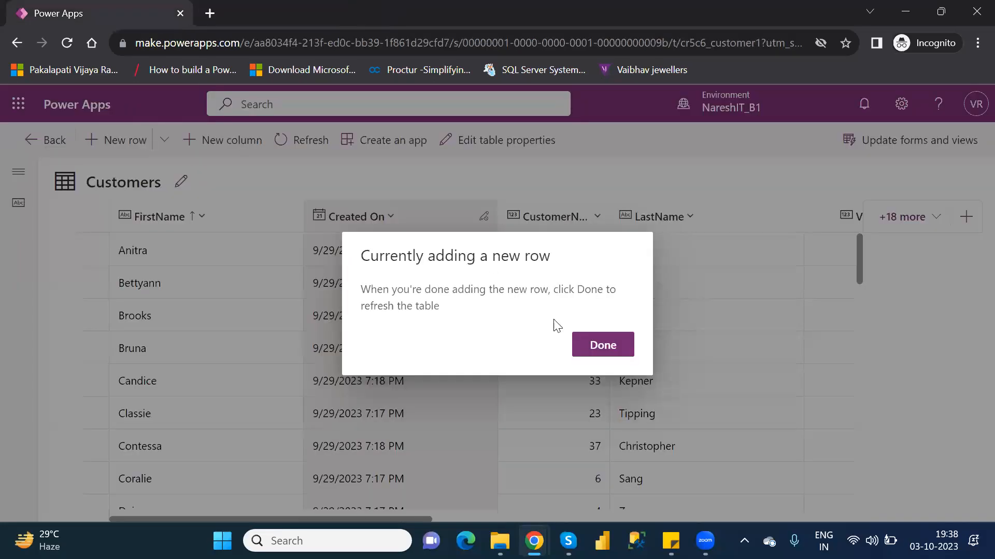
click(601, 343)
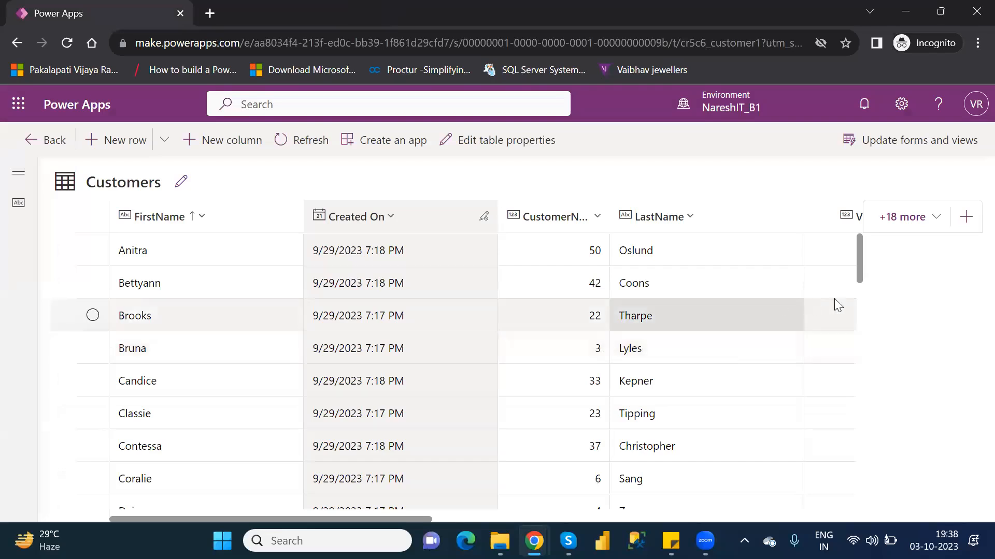
Step: Find the newly added row in the Customers table and check its values through to the PassportNumber and AgentName columns
drag(859, 256, 888, 398)
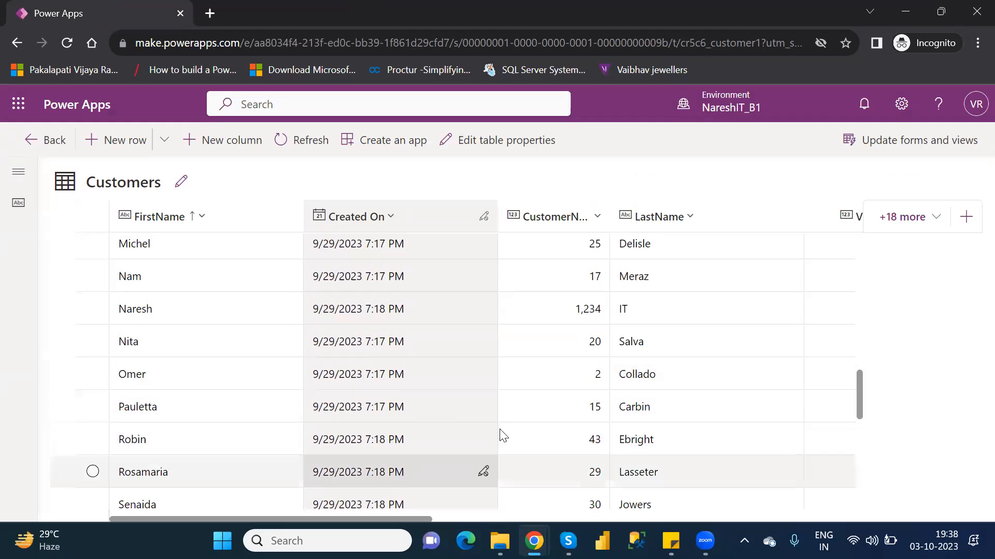
drag(859, 395, 876, 512)
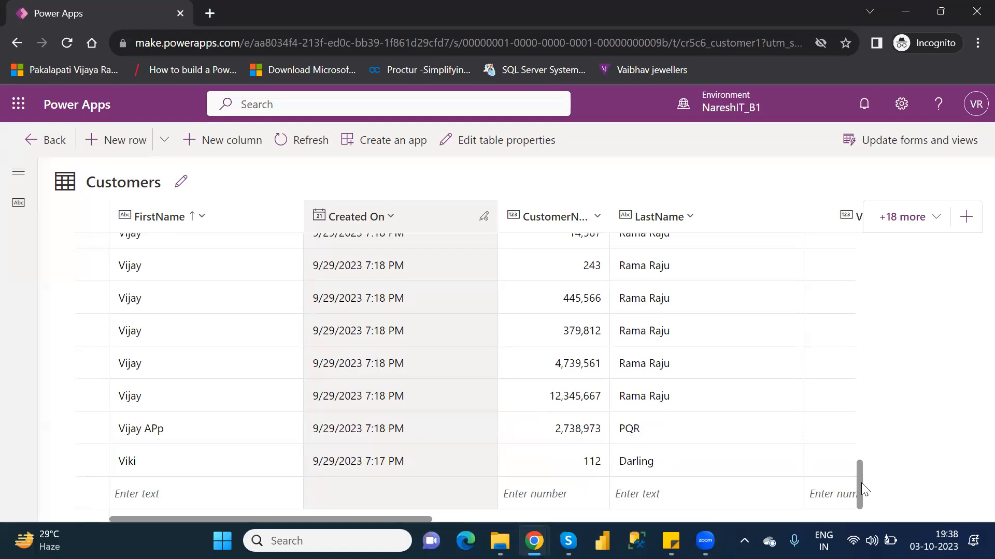
drag(861, 483, 866, 455)
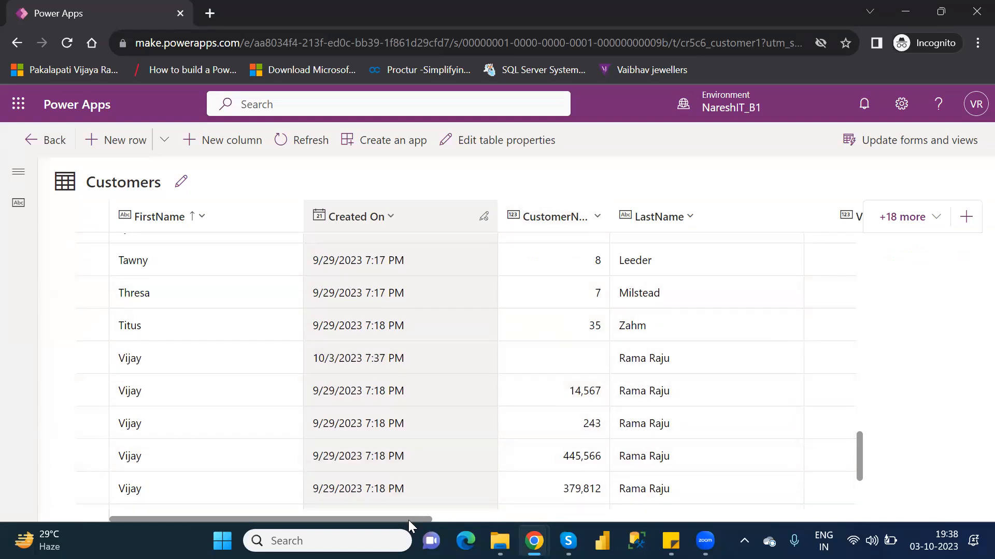
drag(409, 520, 825, 527)
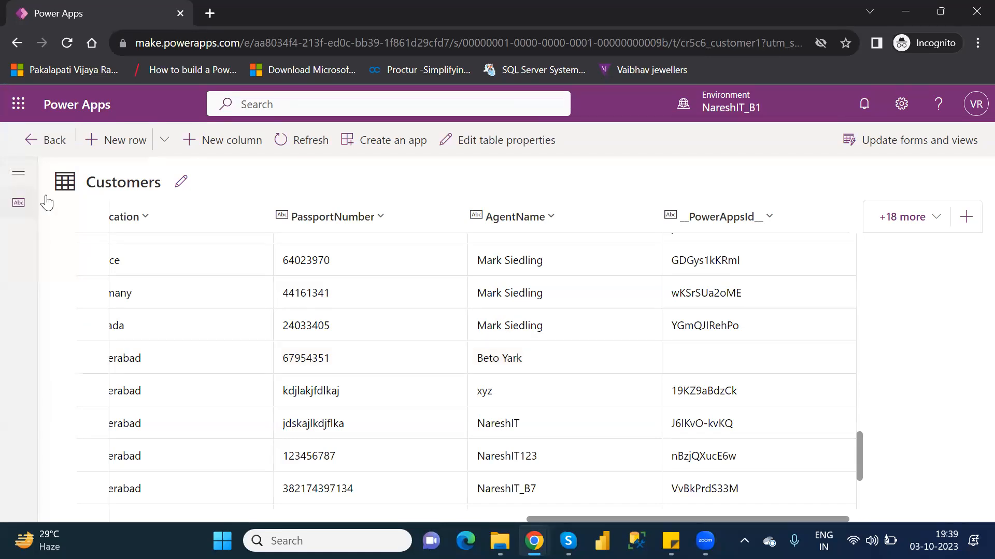
Step: Return to the Customer table's overview, list its forms and open the main form Customer Form for editing
click(37, 150)
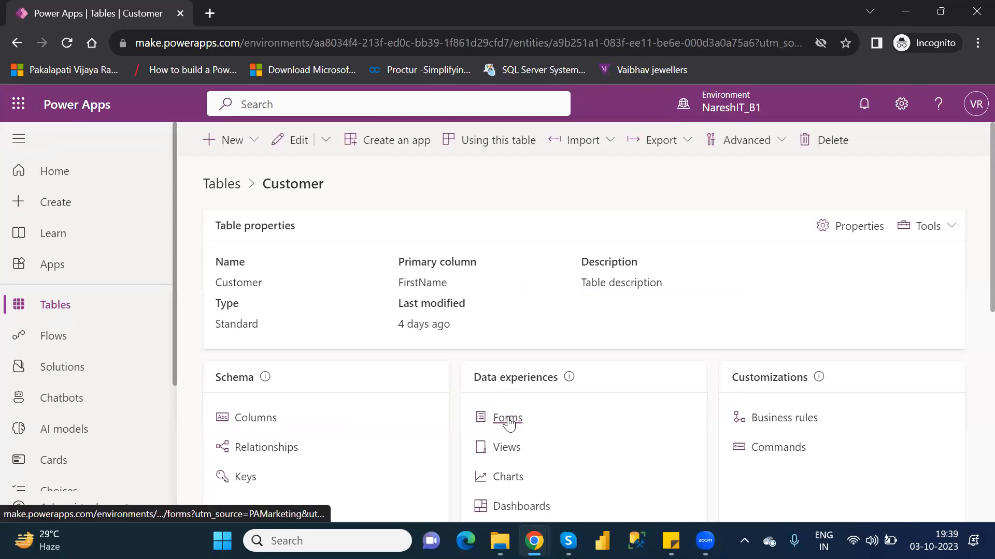
click(507, 420)
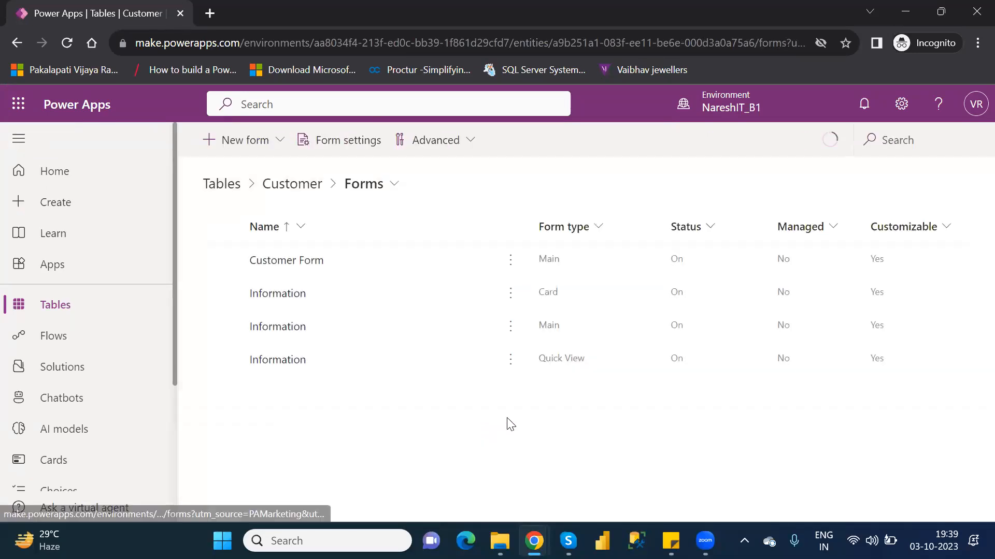
click(222, 261)
click(321, 141)
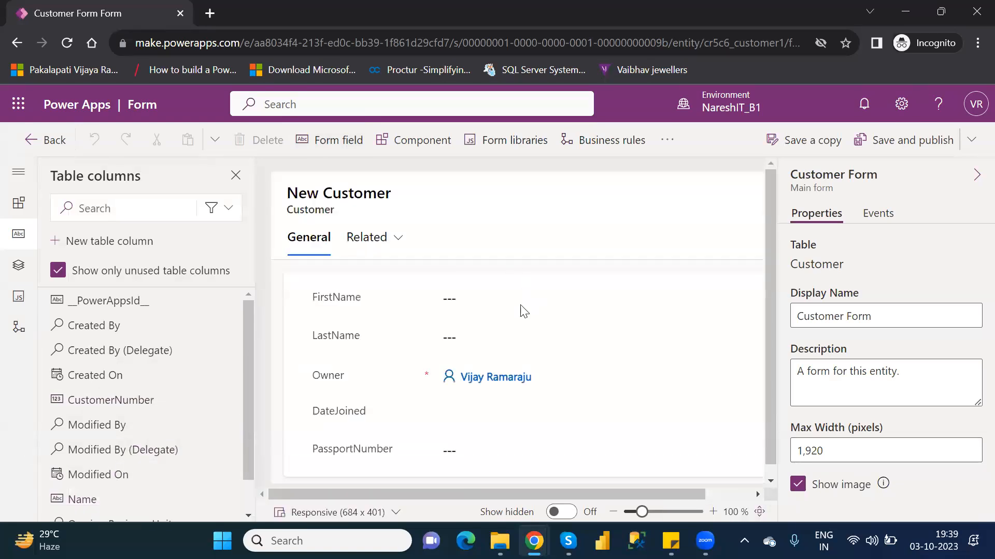
Step: Add the unused Name column to the form below the PassportNumber field
click(97, 502)
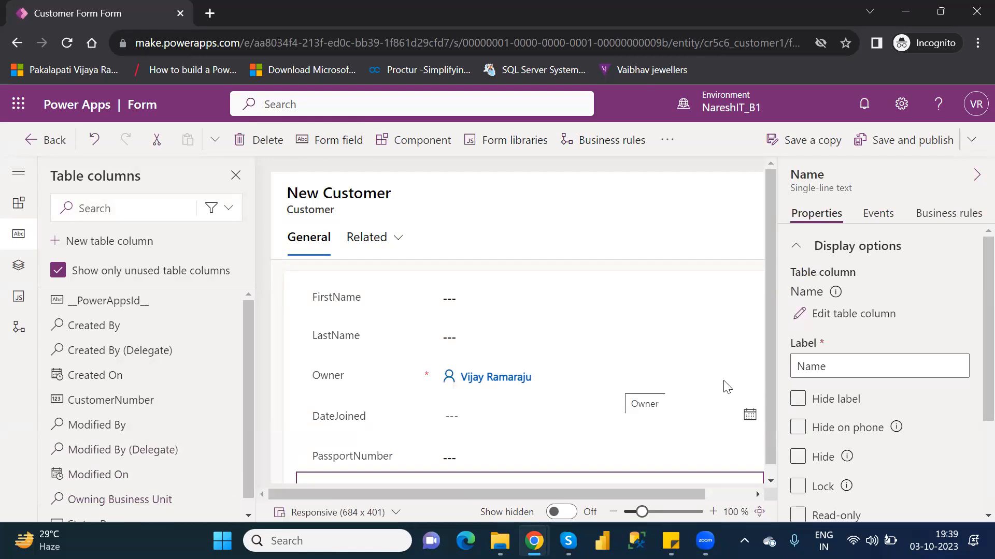
scroll(770, 375, down, 1)
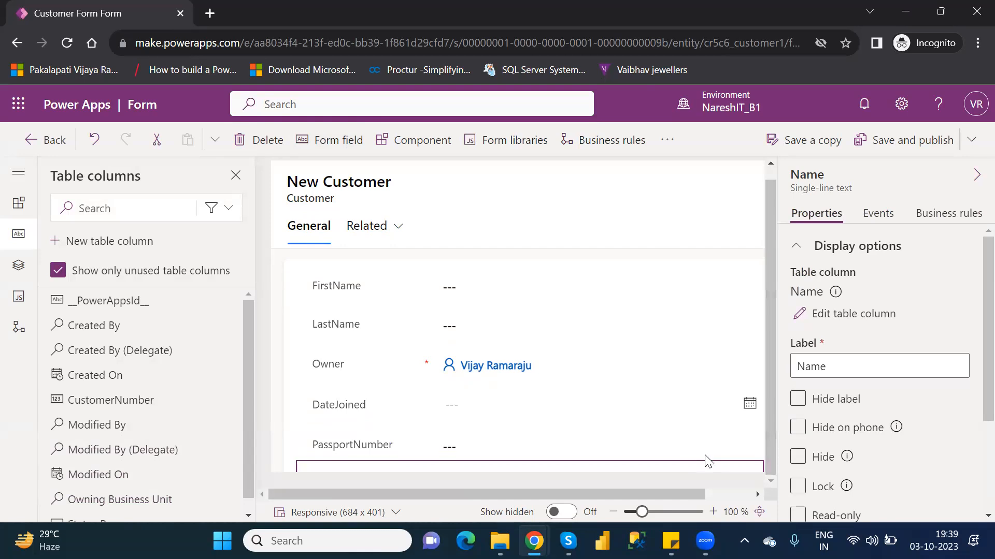
drag(680, 494, 725, 494)
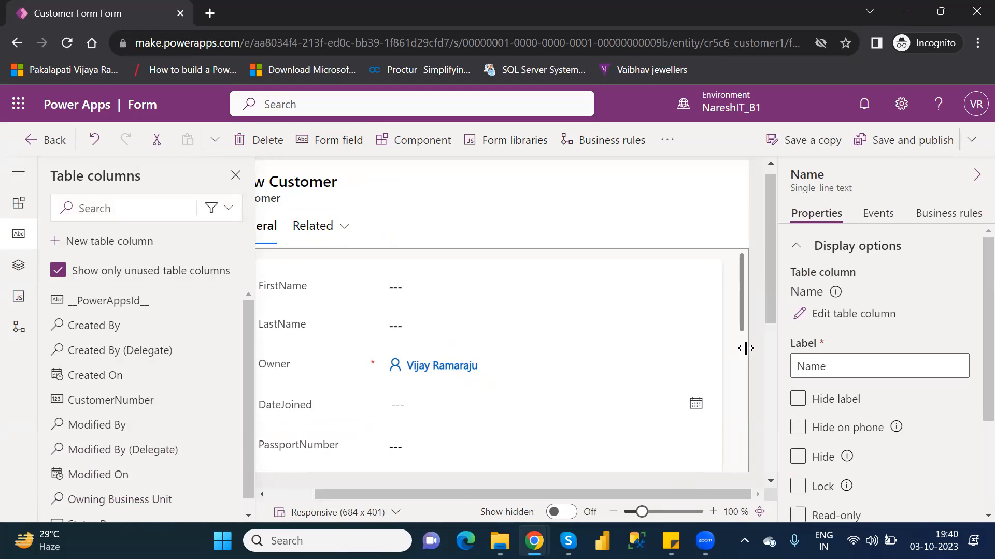
click(740, 320)
mouse_move(740, 320)
mouse_down()
mouse_move(745, 354)
mouse_move(743, 339)
mouse_up()
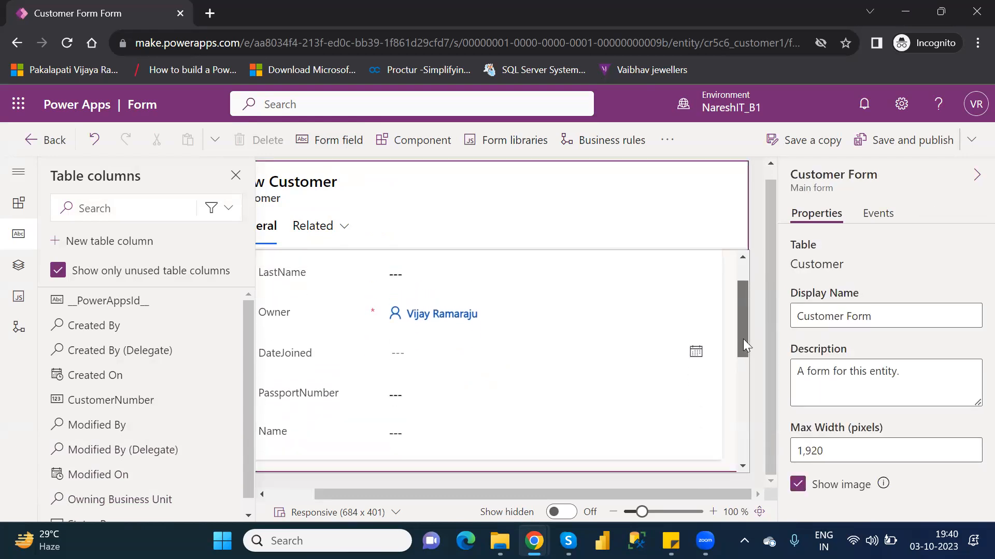
Step: Hide the Owner field on the form and dismiss the tip about hidden elements
click(274, 314)
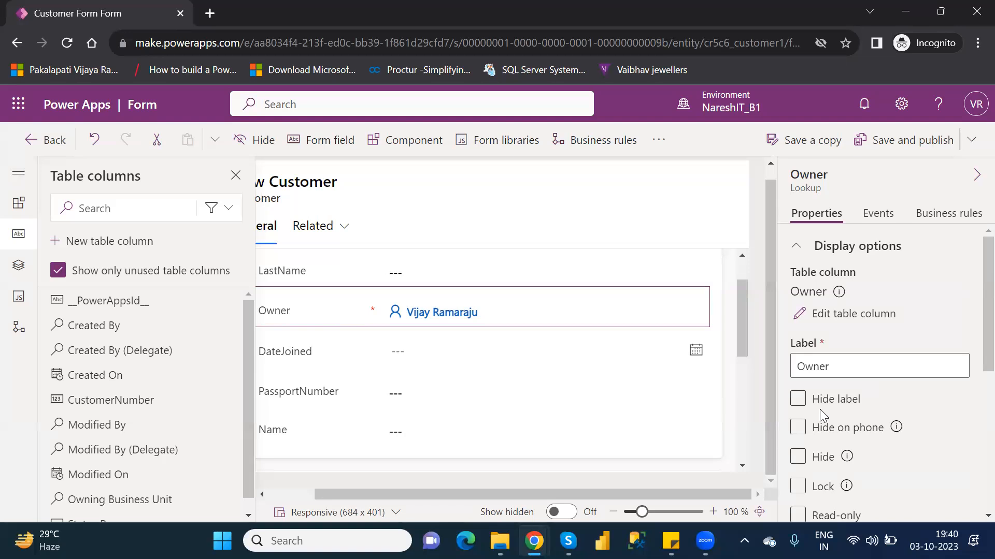
click(798, 459)
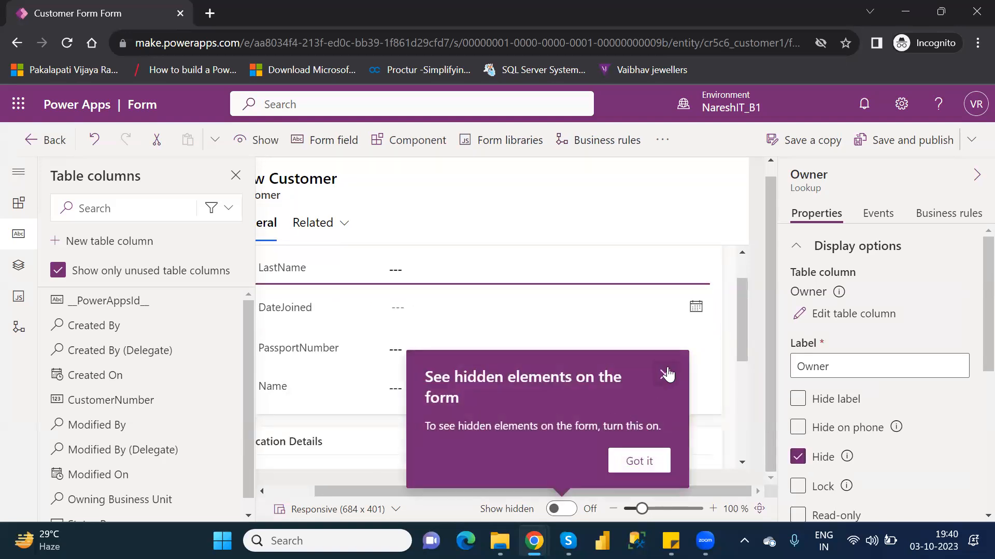
click(665, 374)
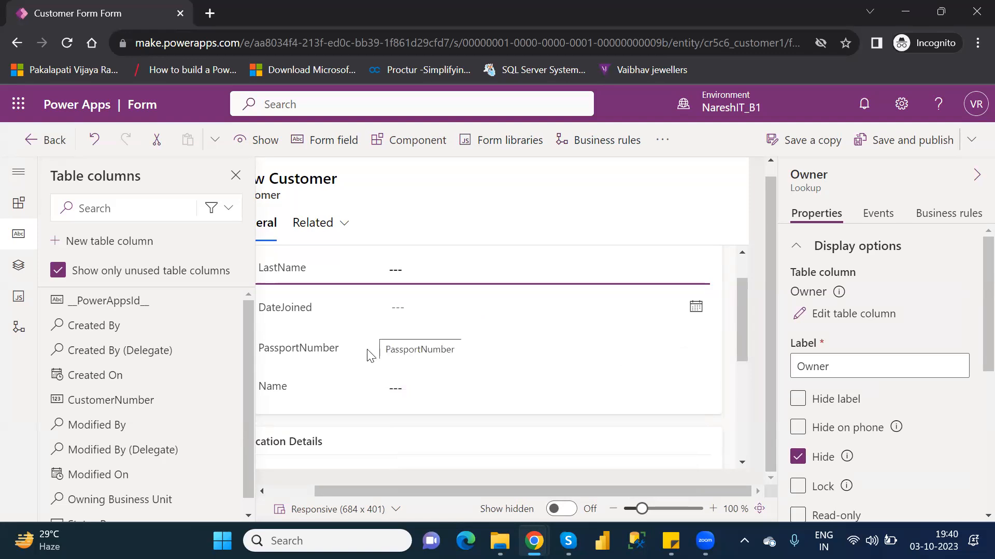
Step: Try hiding the DateJoined field's label, then restore the label
click(291, 311)
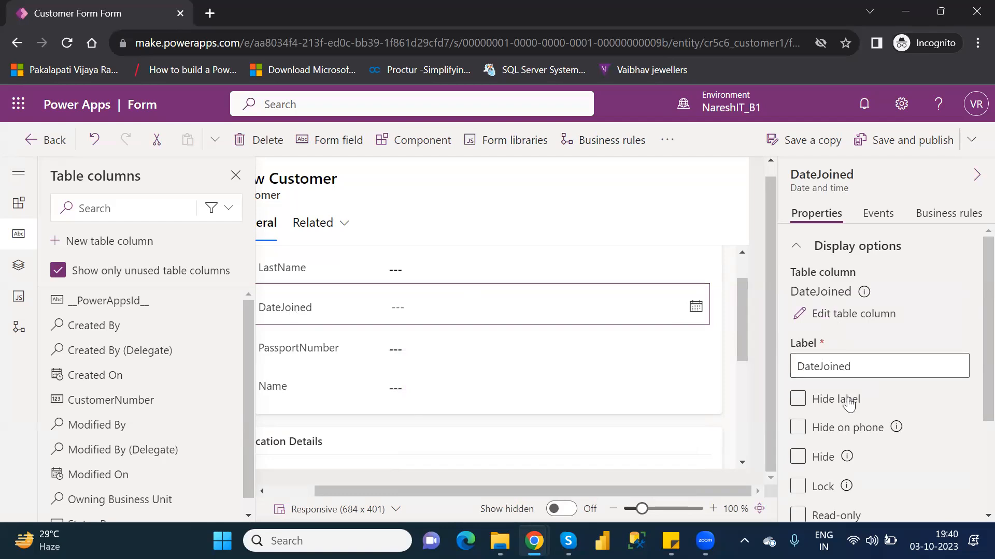
scroll(974, 385, down, 1)
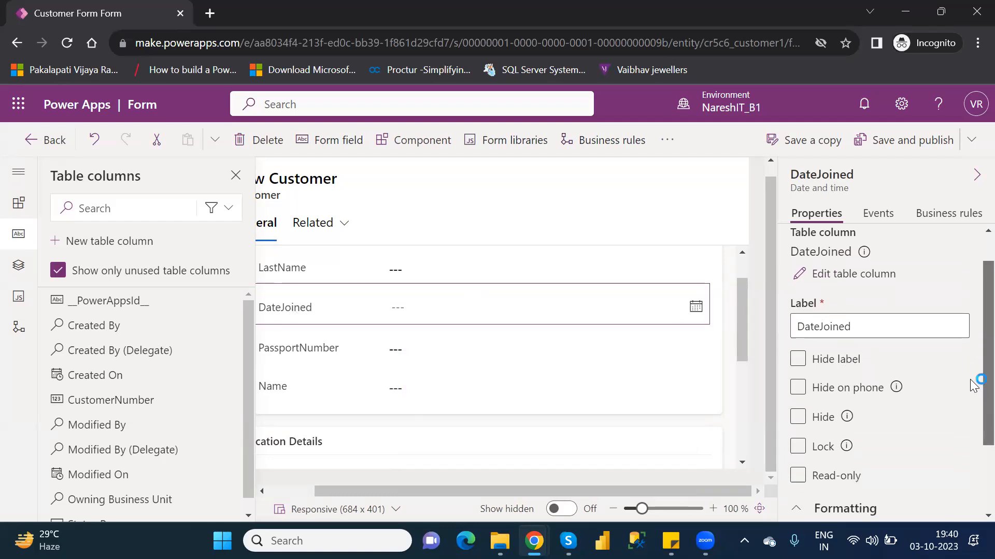
scroll(973, 385, down, 1)
click(800, 313)
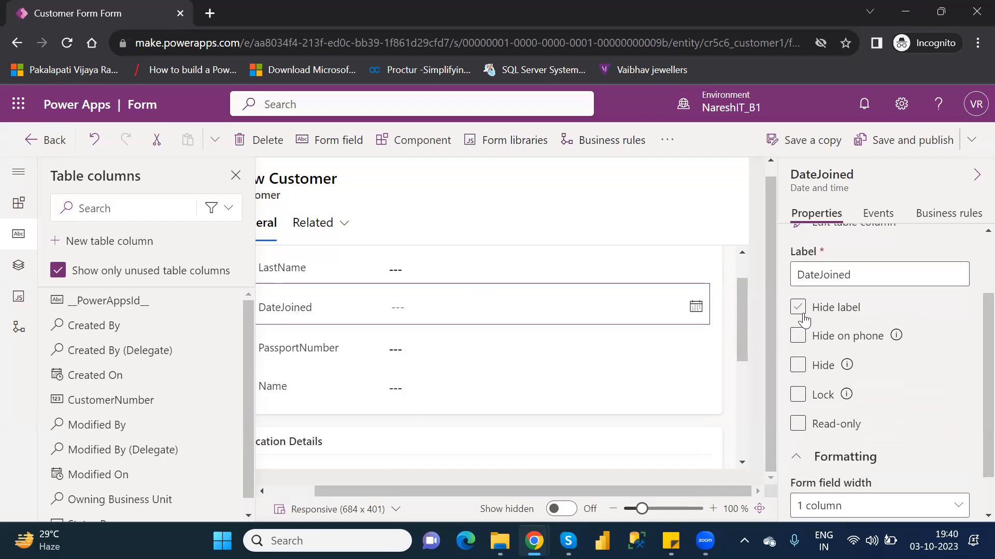
click(799, 310)
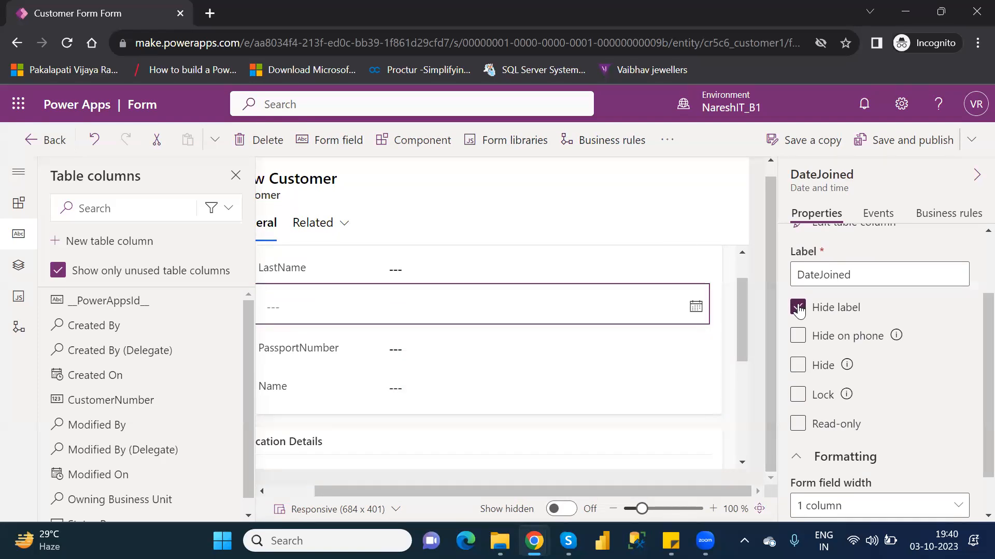
click(798, 310)
Step: Select the Name field on the form and review its display options and formatting properties
drag(344, 495, 287, 490)
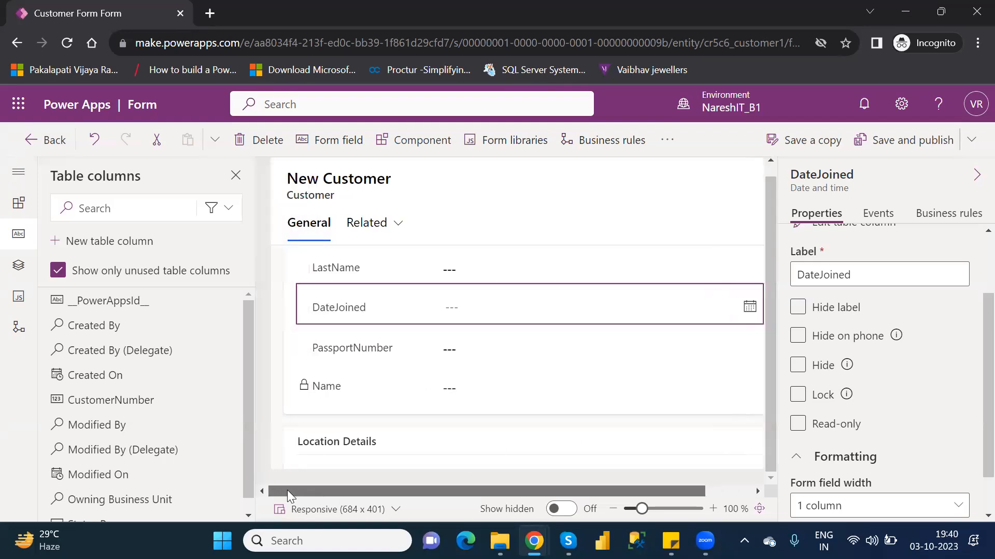
click(348, 393)
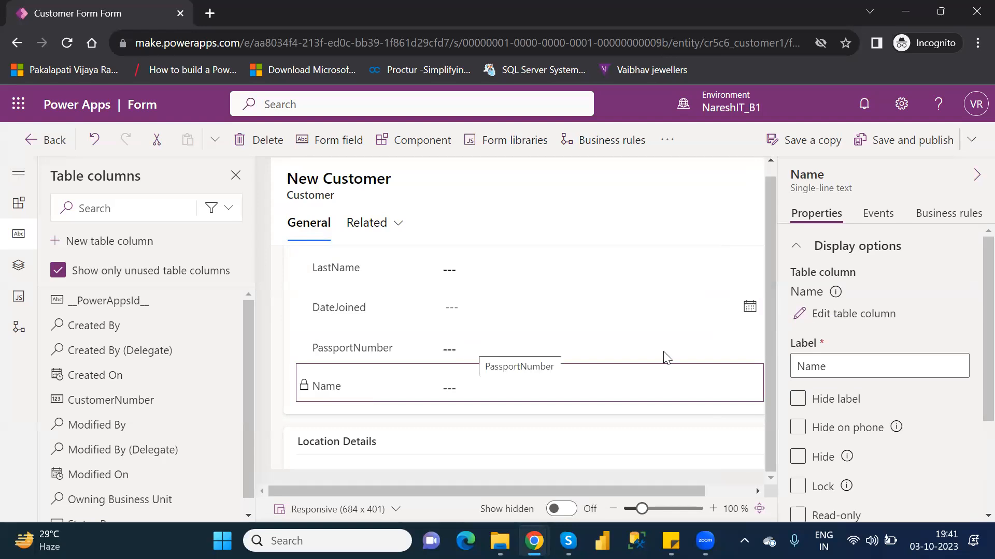
click(850, 517)
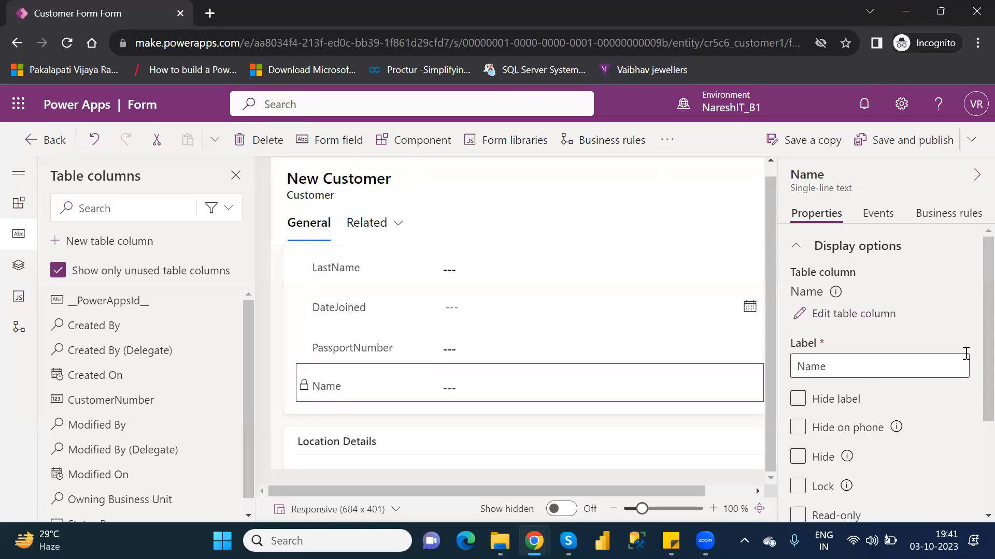
scroll(972, 323, down, 3)
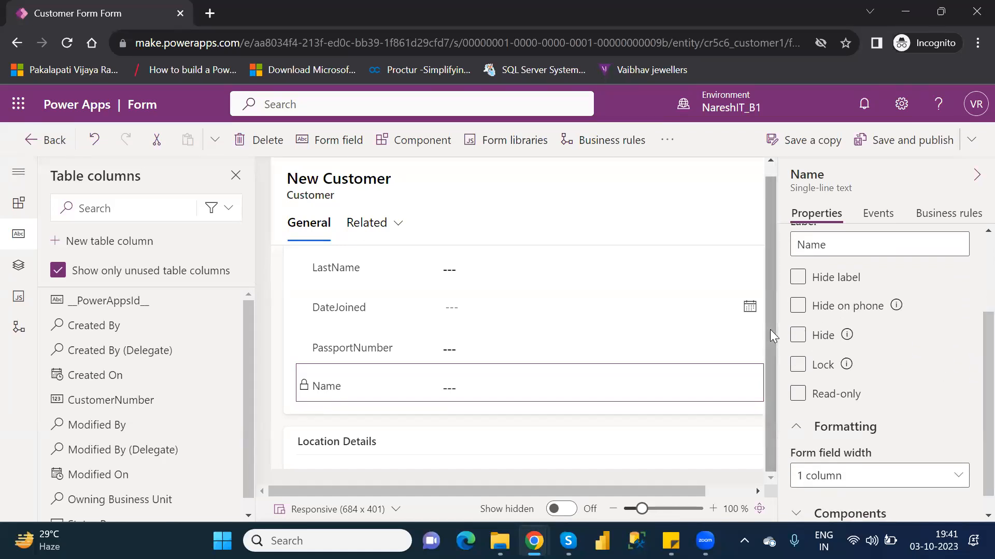
scroll(770, 329, up, 2)
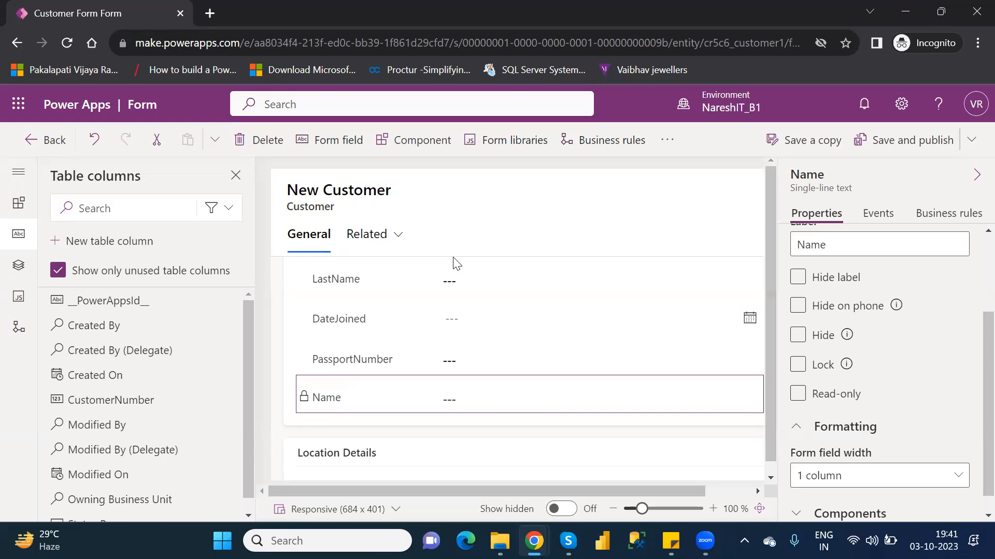
Step: Move the Name field directly below LastName on the form, and save and publish the form
click(368, 274)
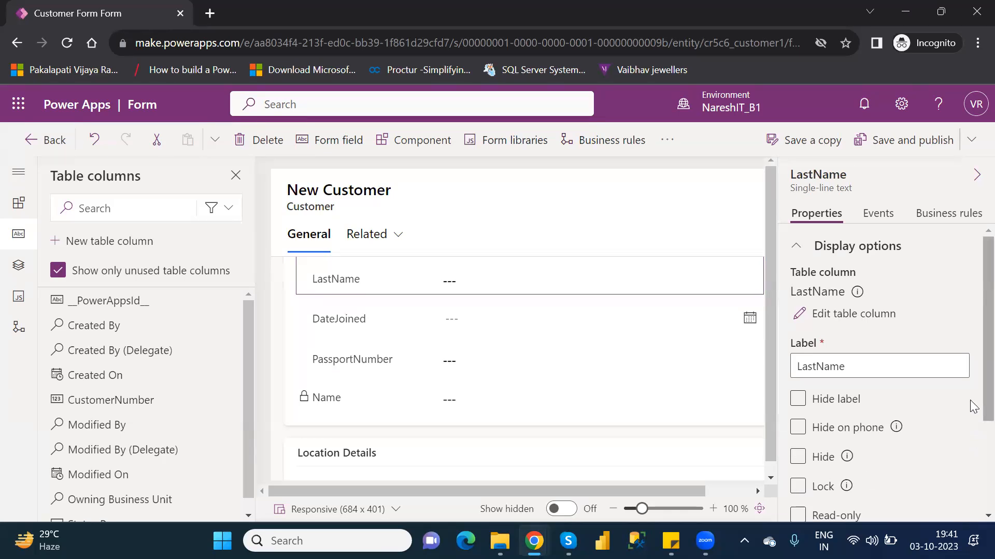
scroll(972, 414, down, 3)
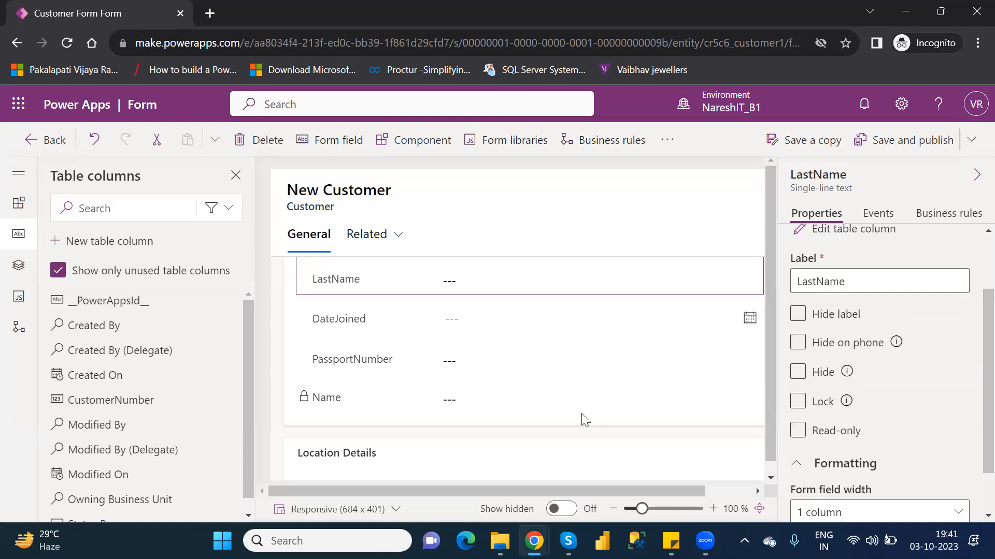
click(334, 400)
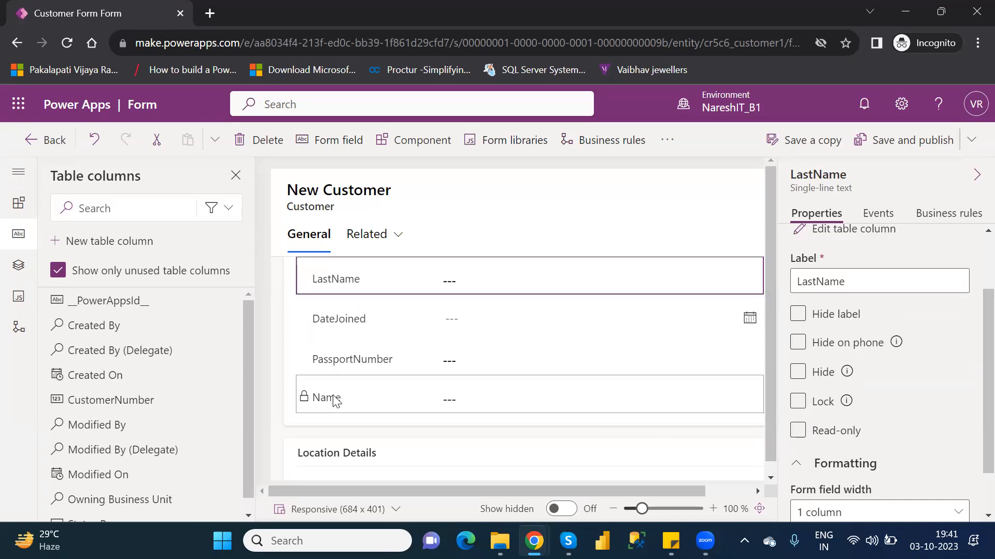
drag(358, 337, 356, 304)
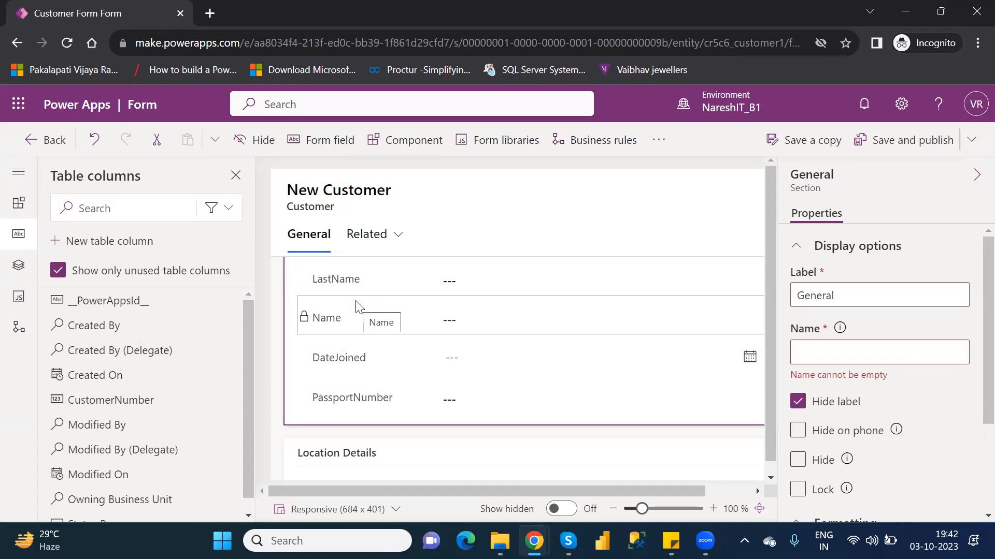
click(903, 141)
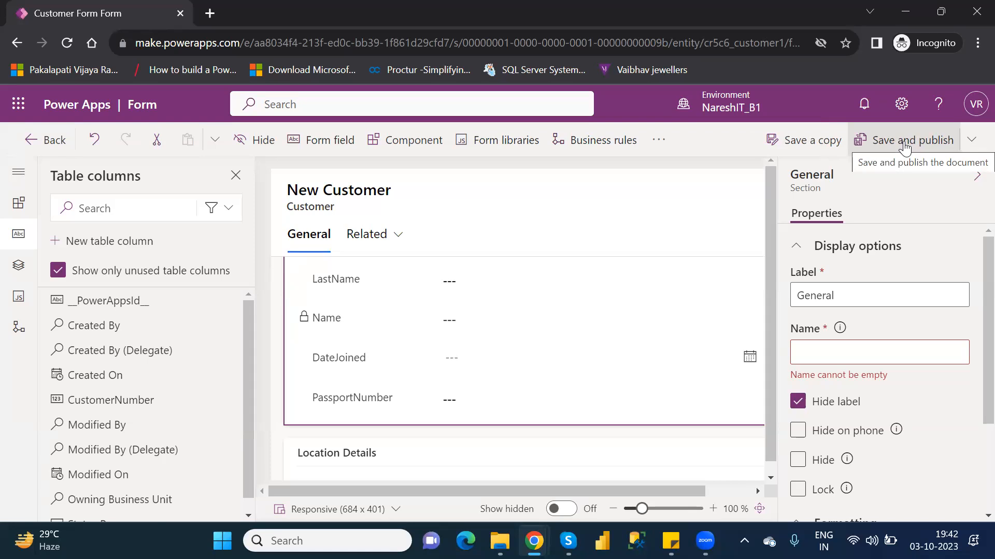
Step: Leave the form editor, return to the Customer table, and open its data to add more rows
click(55, 144)
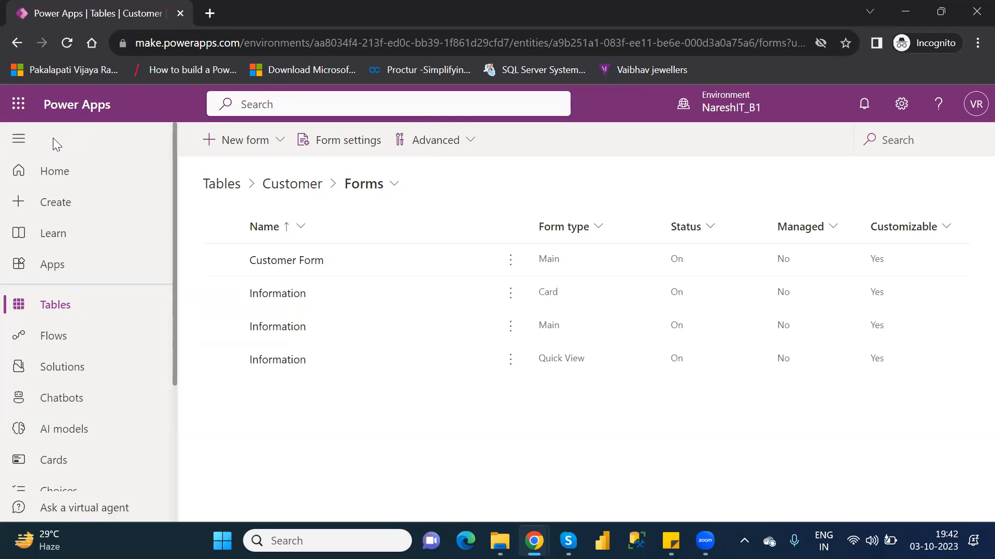
click(293, 186)
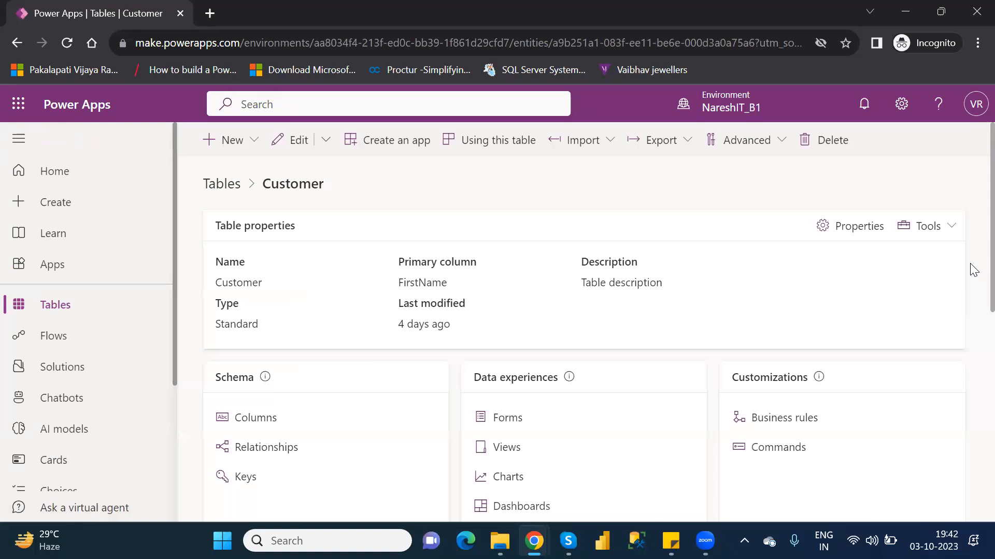
scroll(973, 274, down, 10)
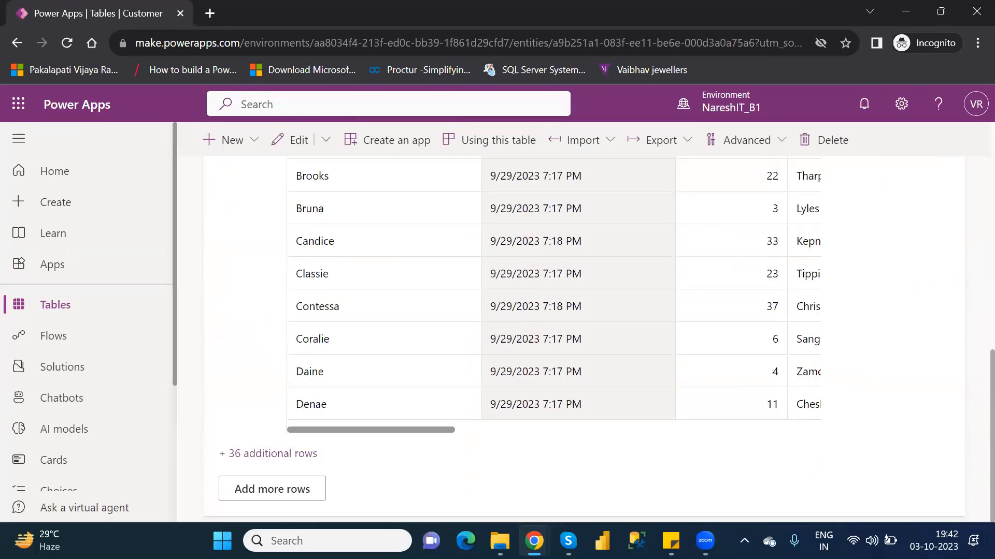
click(287, 490)
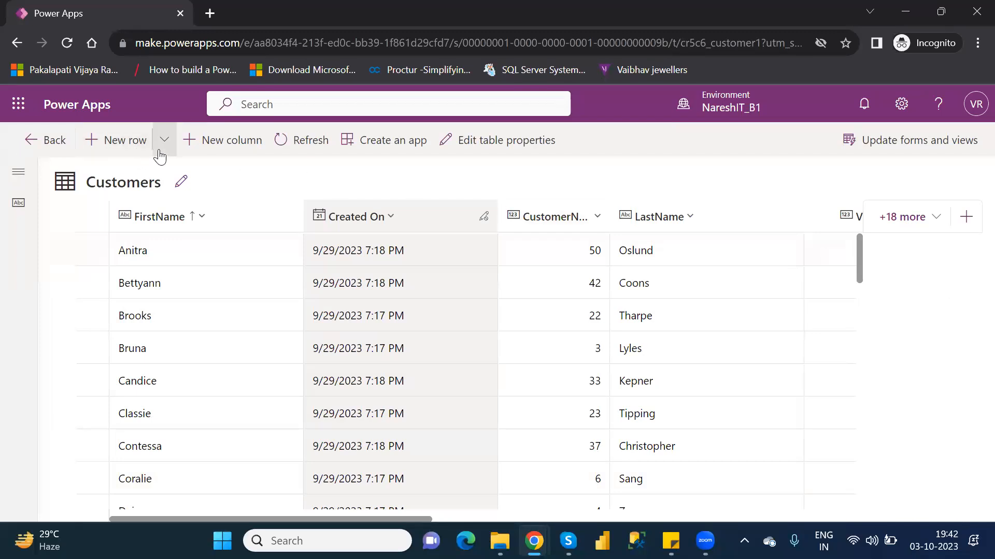
click(164, 146)
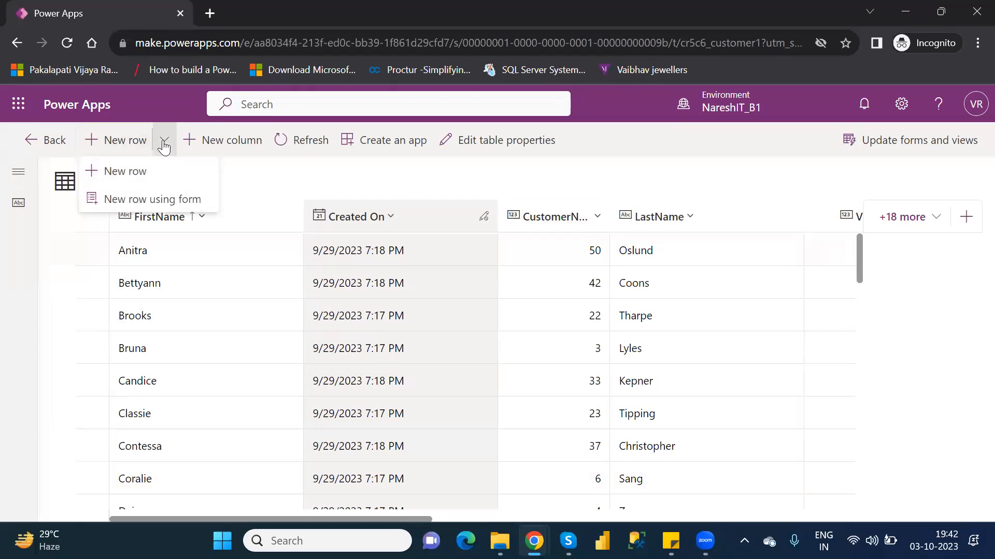
click(164, 203)
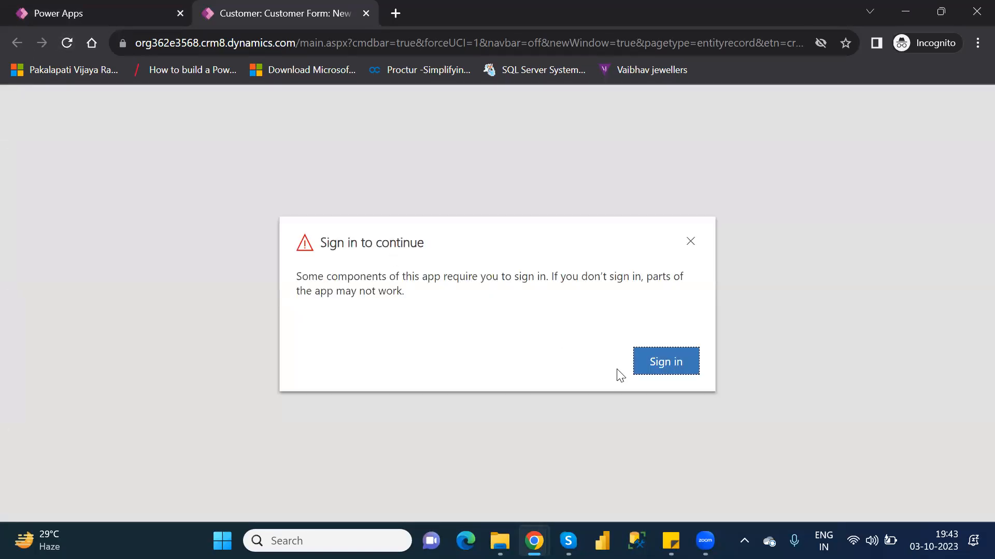
click(667, 370)
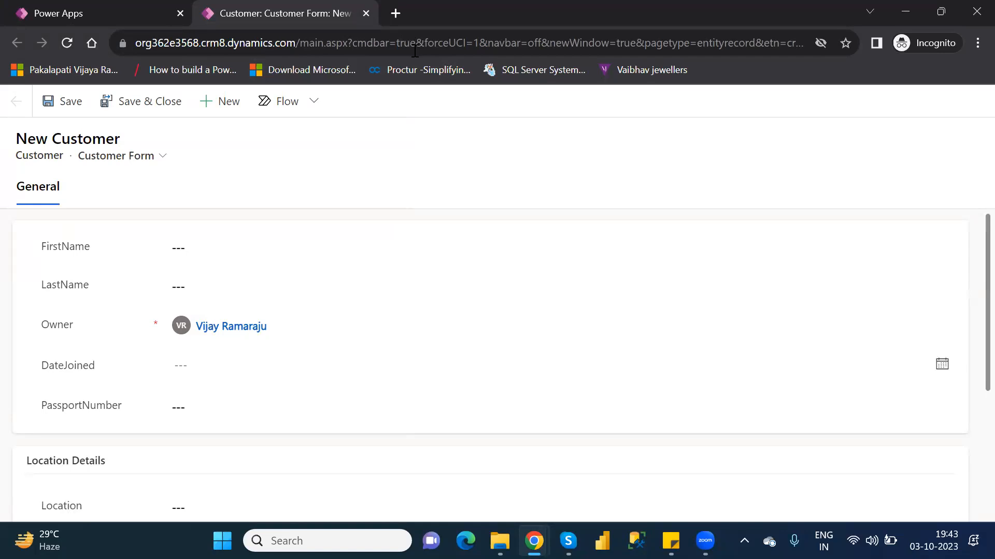
click(366, 13)
click(620, 352)
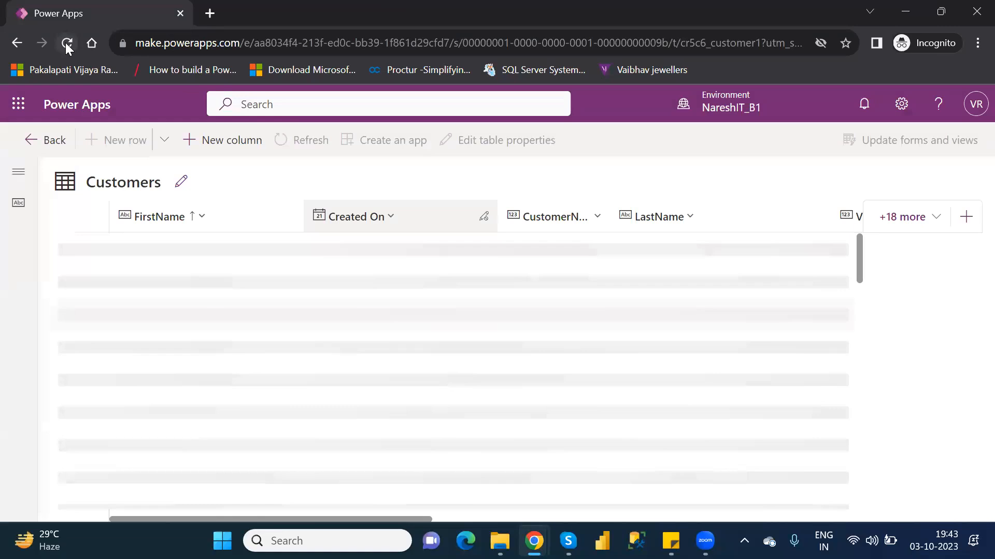
Step: Reload the Customers table page and start a new row using the form
click(66, 44)
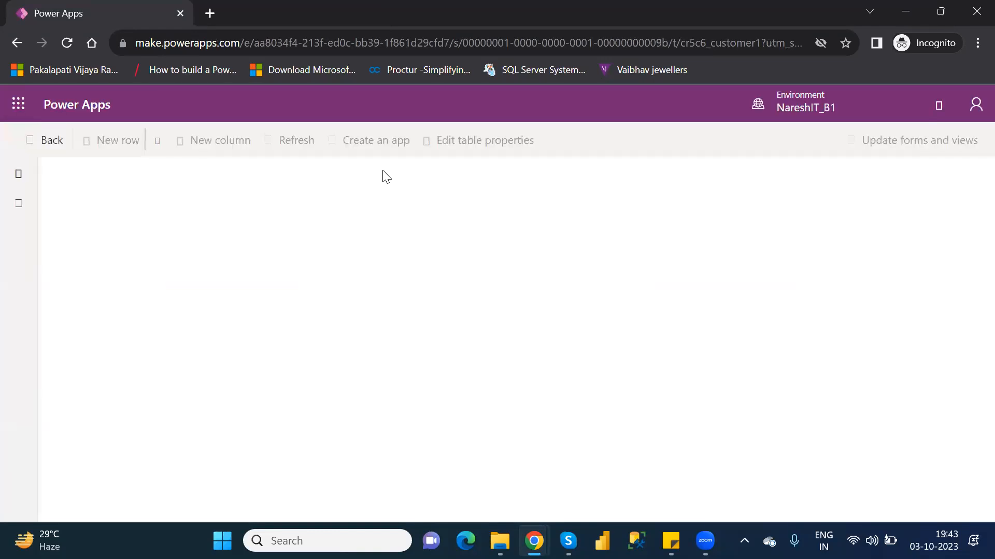
click(165, 144)
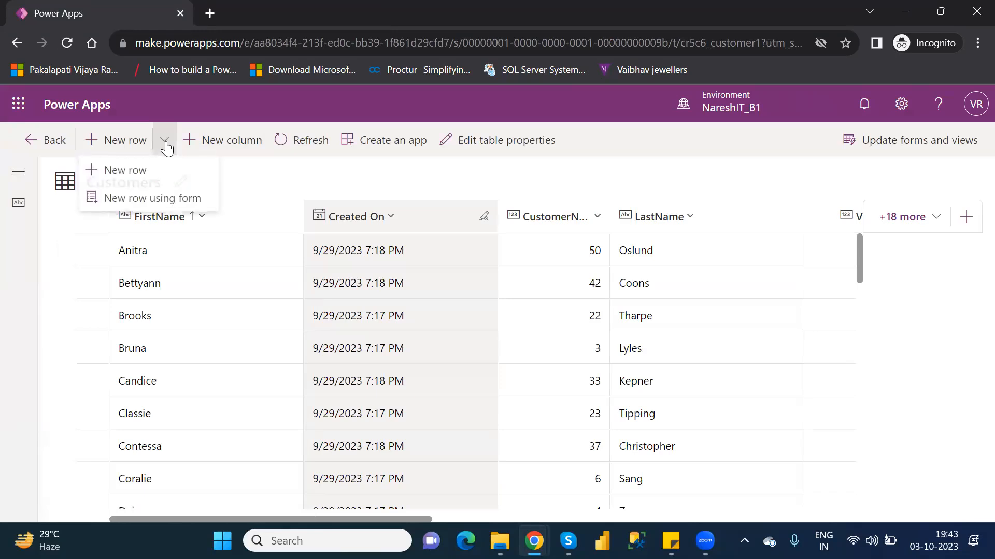
click(164, 202)
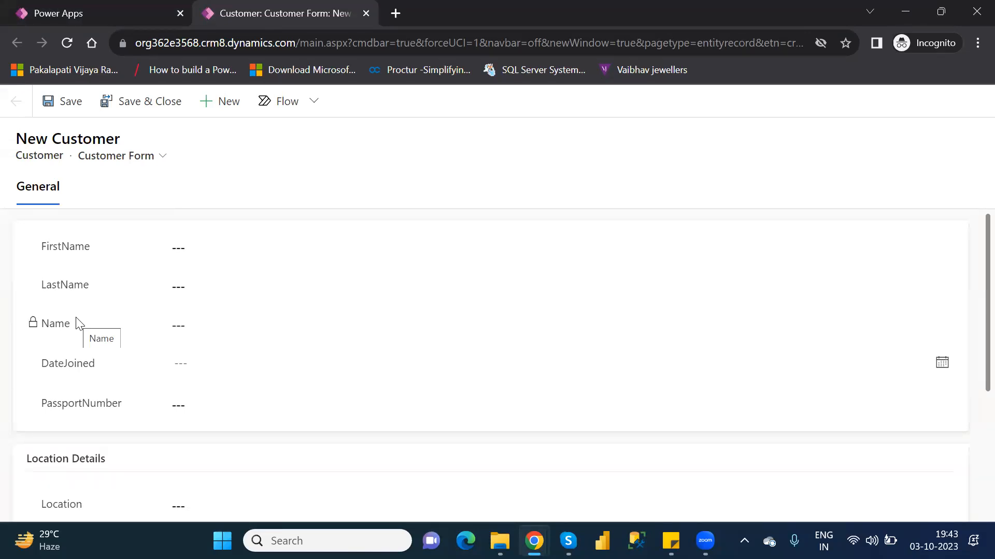
Step: Fill in FirstName with NareshIT and LastName with Technologies for the new customer
click(198, 250)
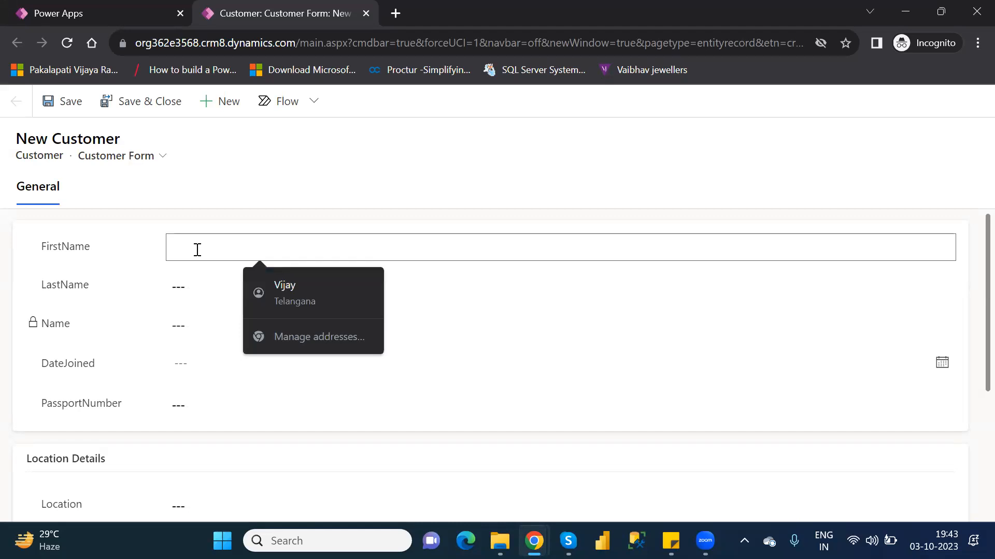
text(Naresh)
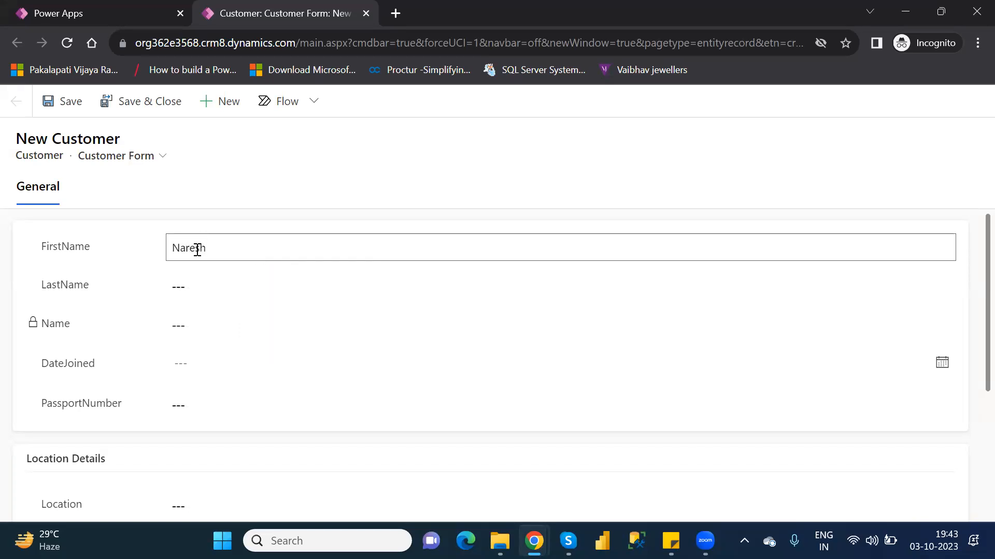
text(l)
text(T)
click(207, 277)
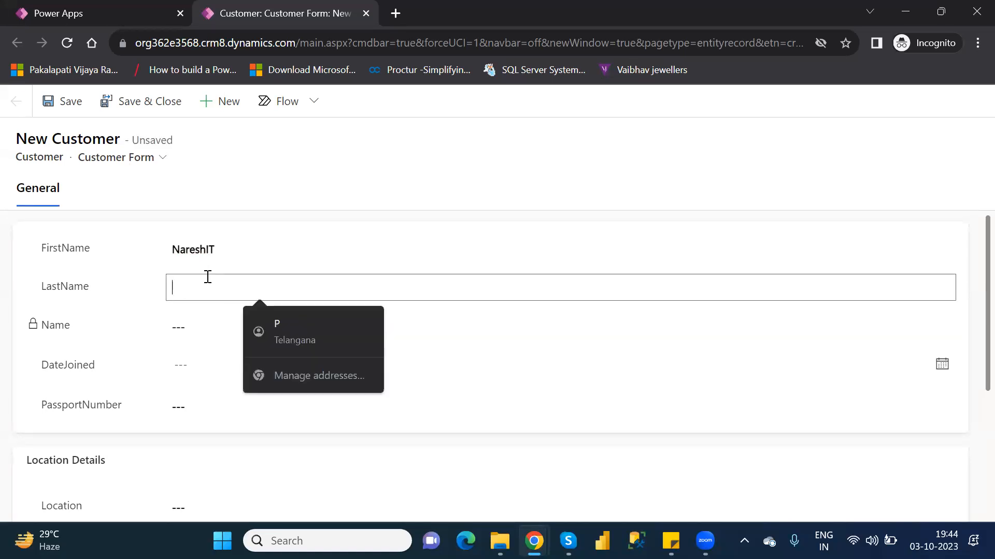
text(Technologies)
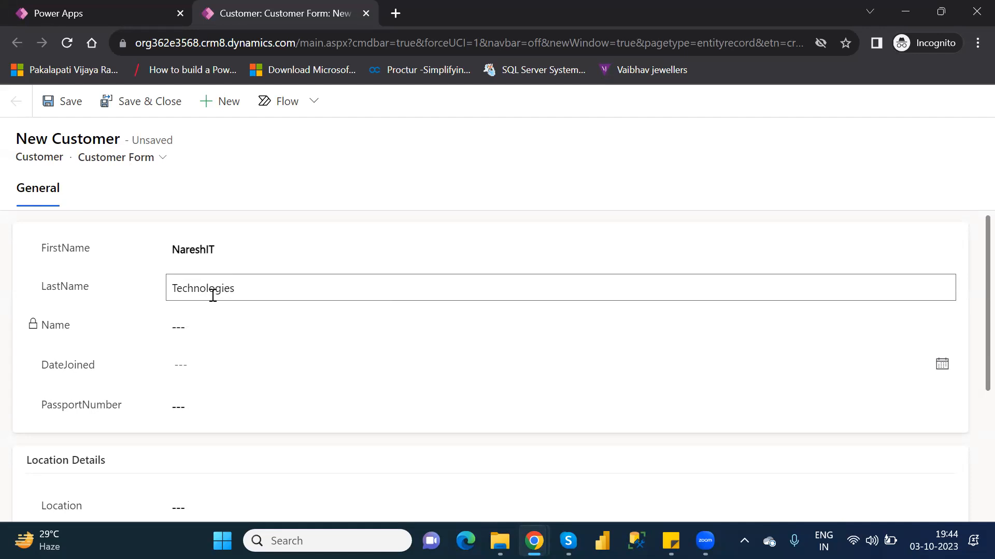
Step: Set DateJoined to 10/11/2023 and enter the customer's passport number
click(222, 360)
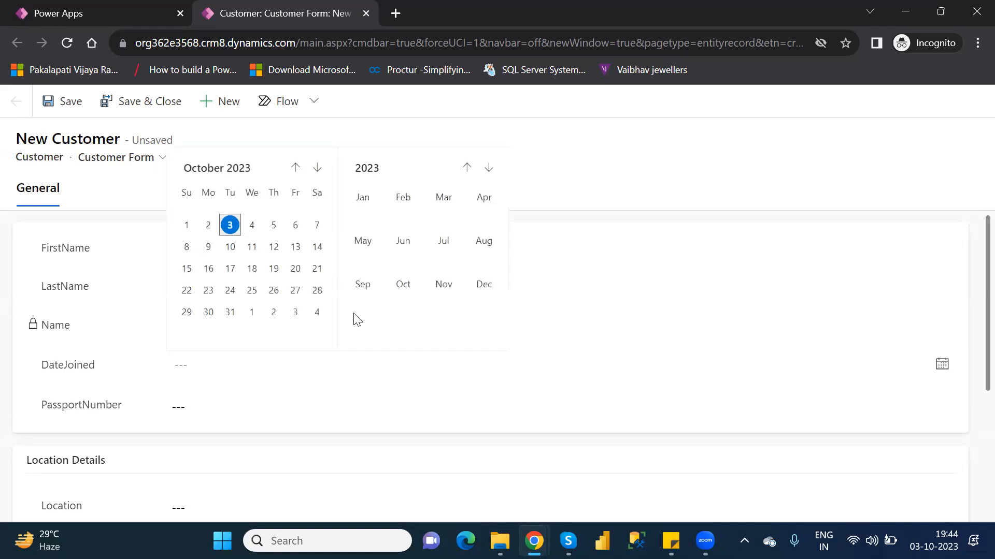
click(624, 324)
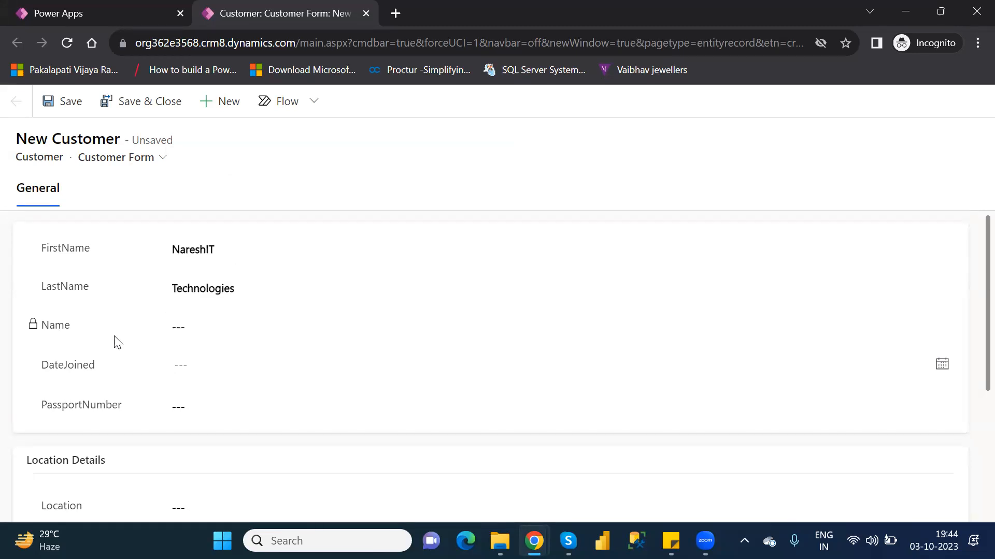
click(218, 371)
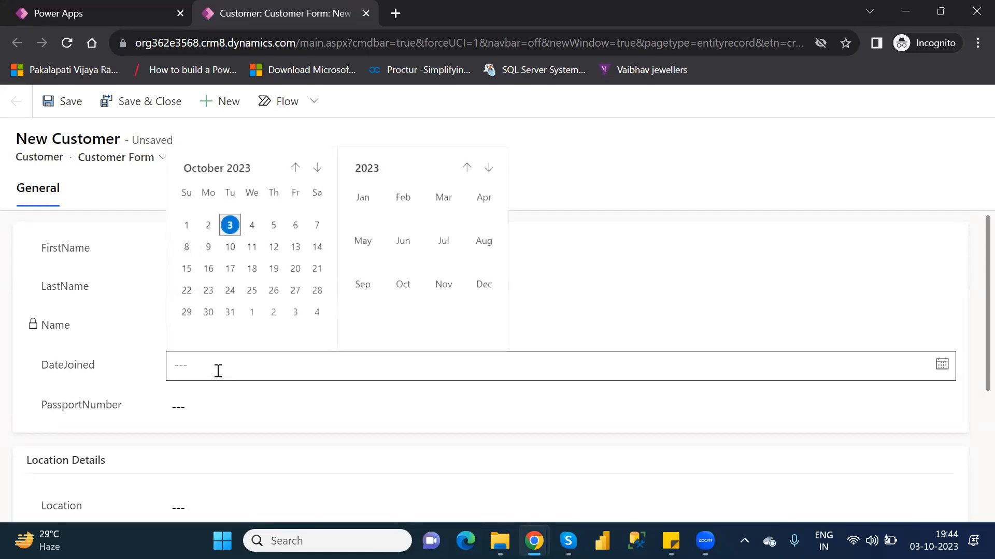
click(253, 247)
click(196, 415)
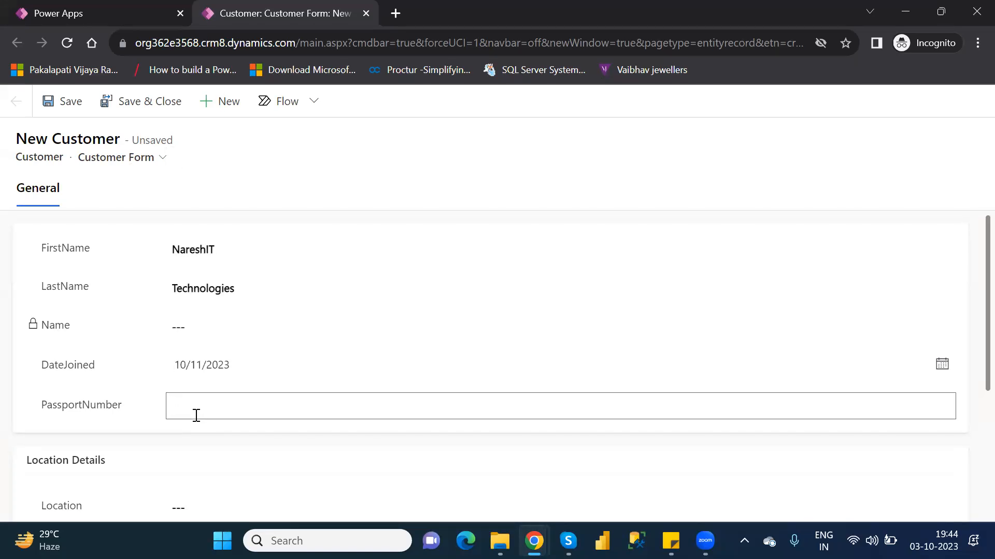
text(87654364)
click(971, 366)
Step: Set Location to Ameerpet and VIPLevel to 1 in the Location Details section
scroll(970, 408, down, 3)
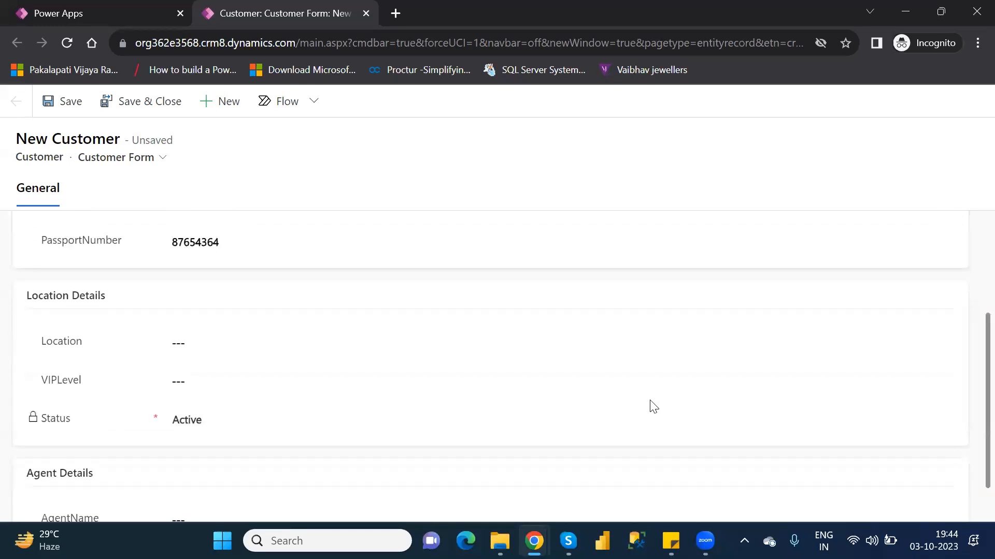
click(204, 345)
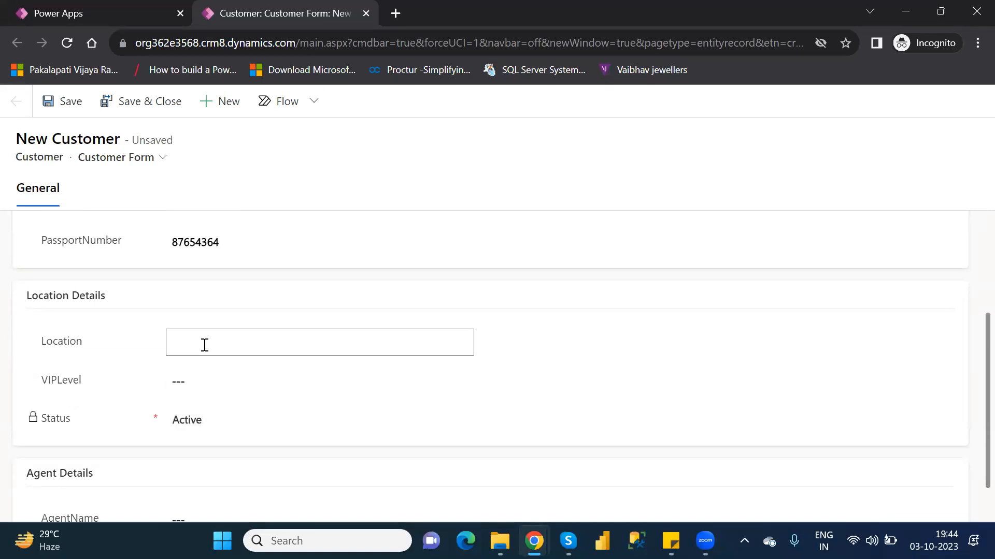
text(Ameerpet)
click(222, 382)
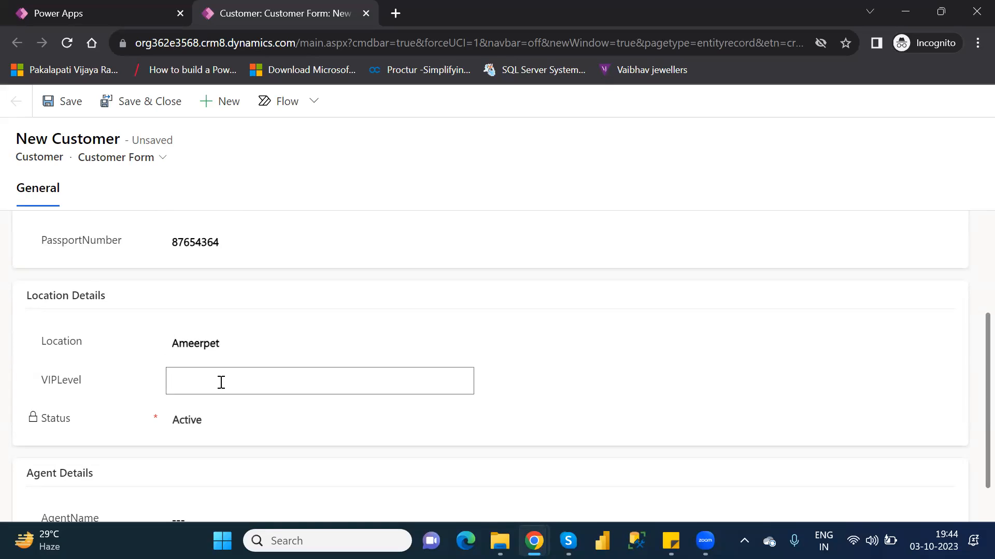
text(1)
Step: Enter the agent's name, save and close the new customer record, and refresh the Customers table
scroll(969, 357, down, 1)
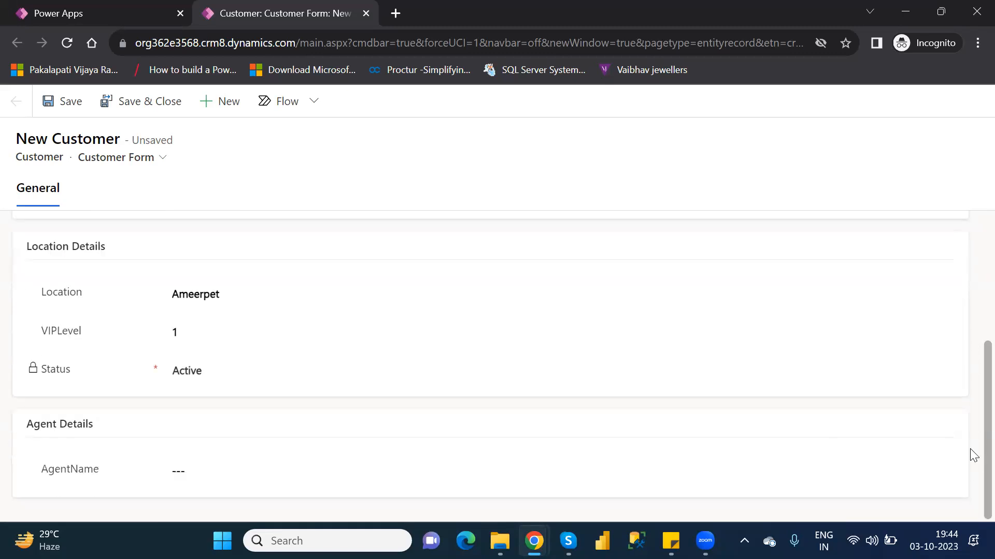
click(212, 468)
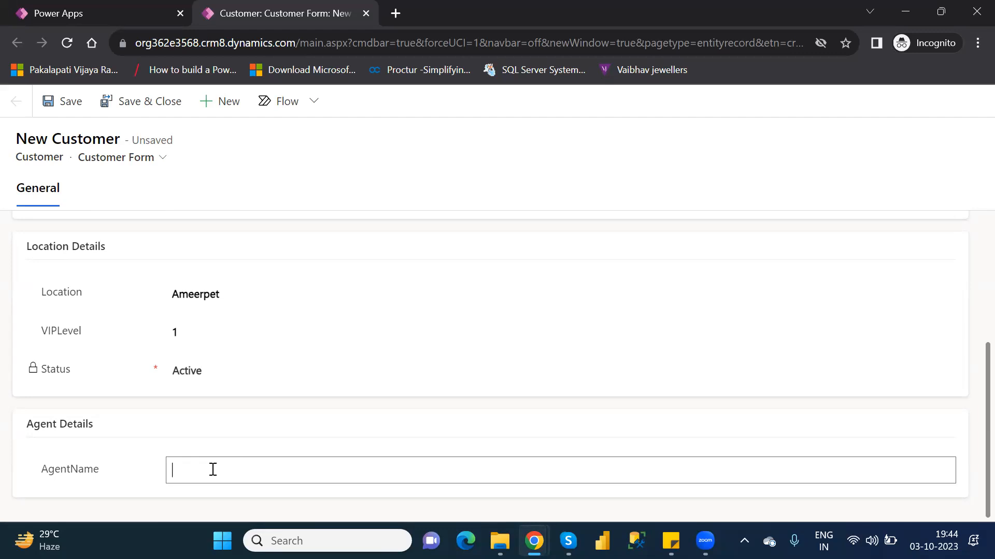
text(Naresh)
click(143, 108)
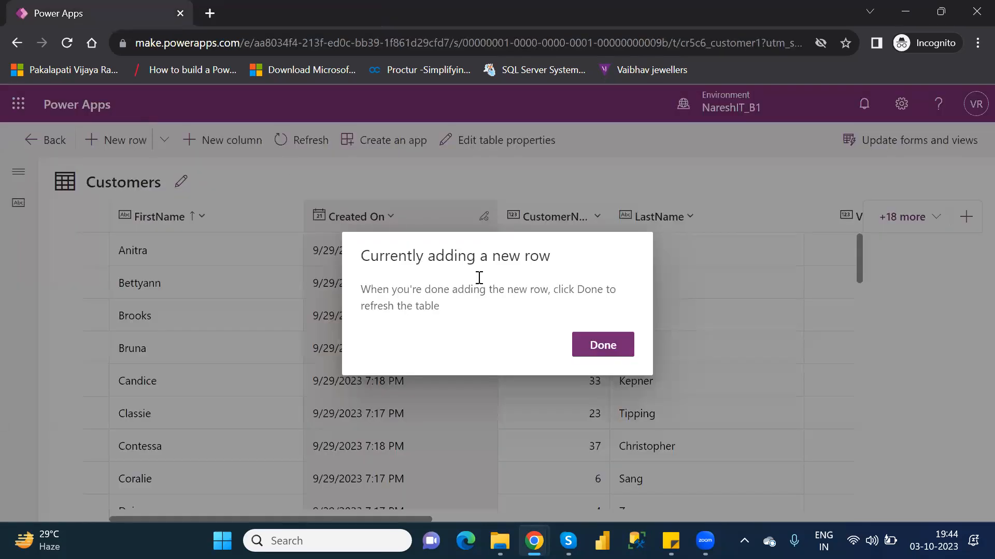
click(614, 340)
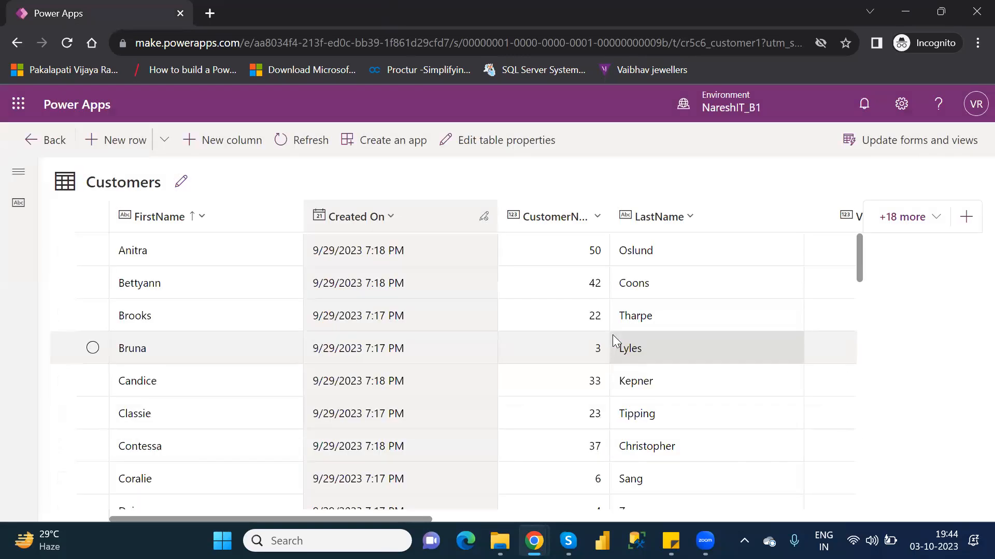
Step: Show the existing Name column in the Customers table and check its value for the NareshIT row
drag(860, 272, 895, 395)
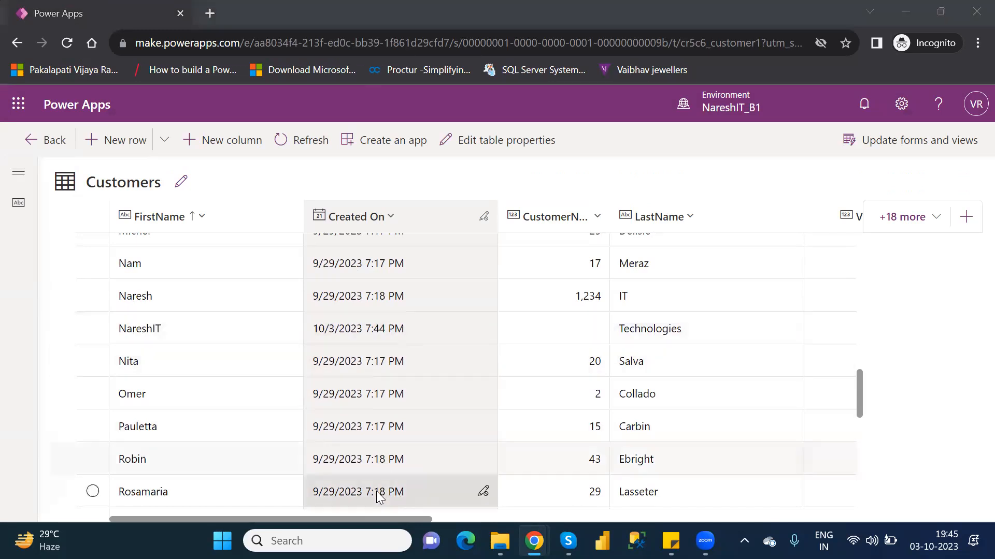
drag(409, 517, 860, 520)
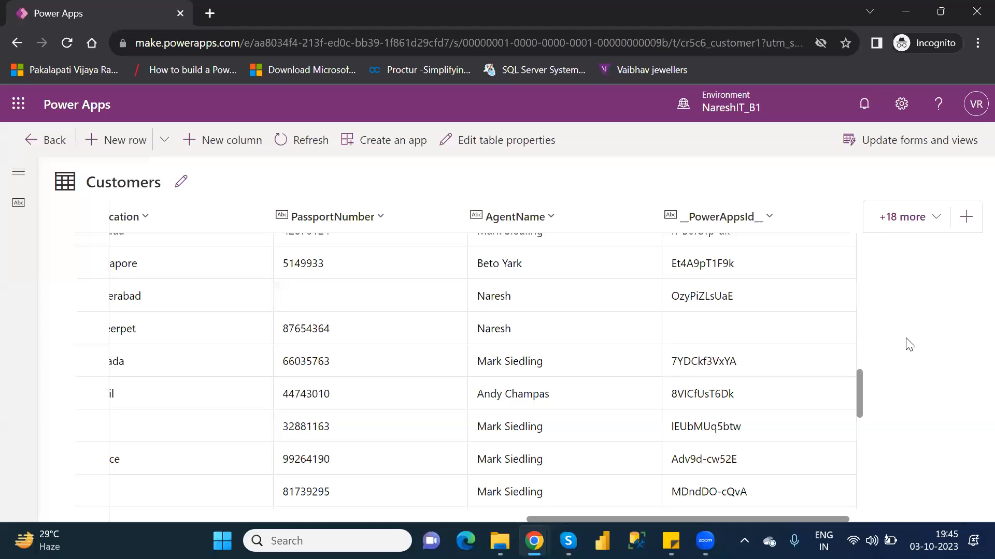
click(905, 220)
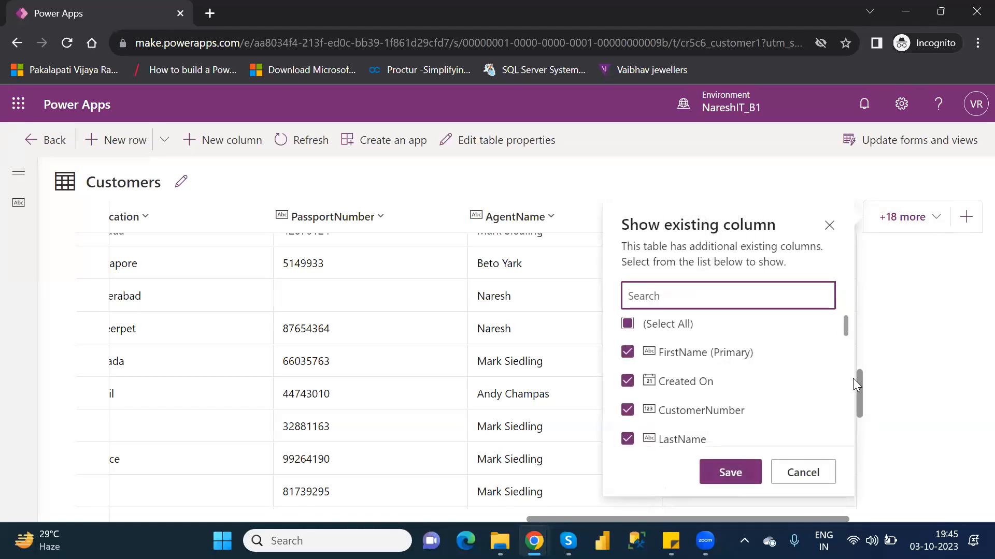
drag(846, 325, 860, 398)
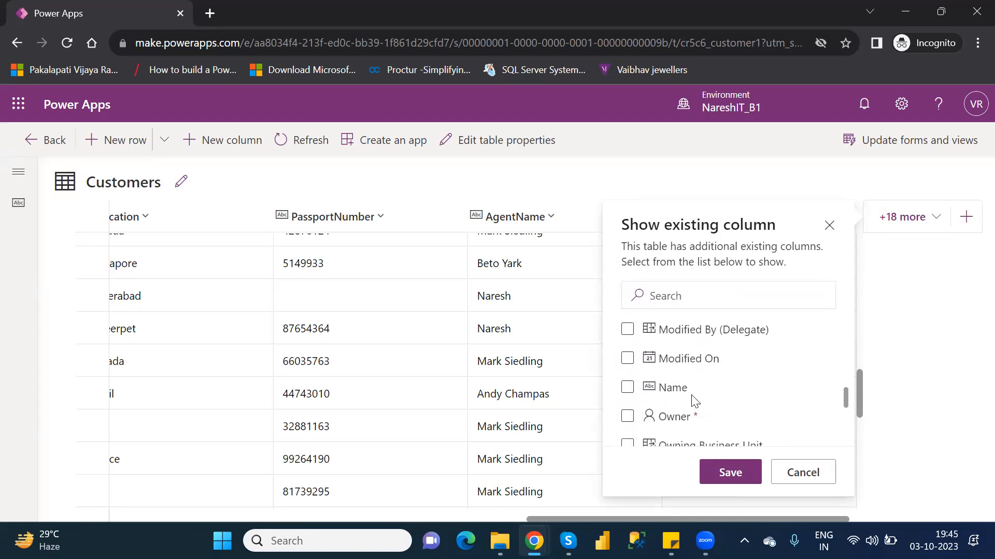
click(627, 388)
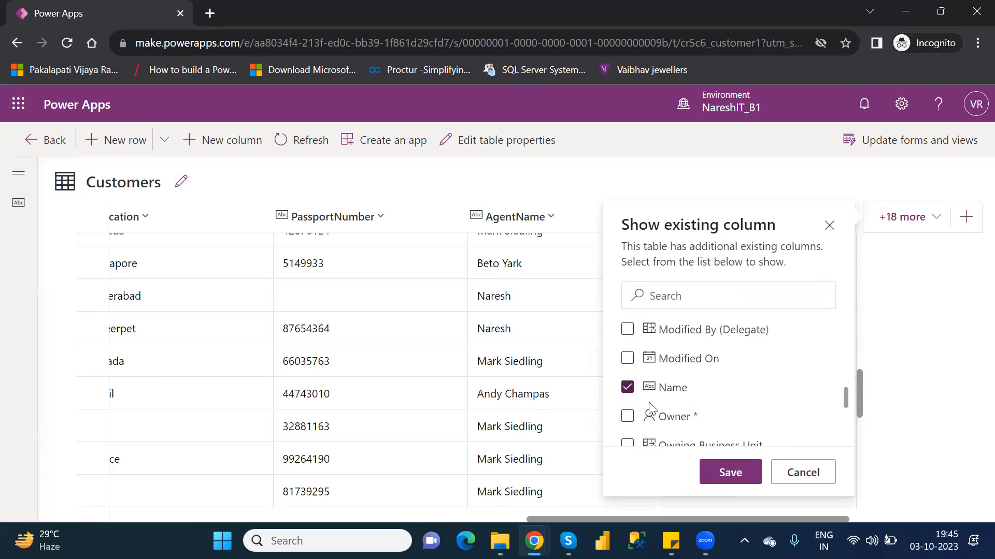
click(732, 474)
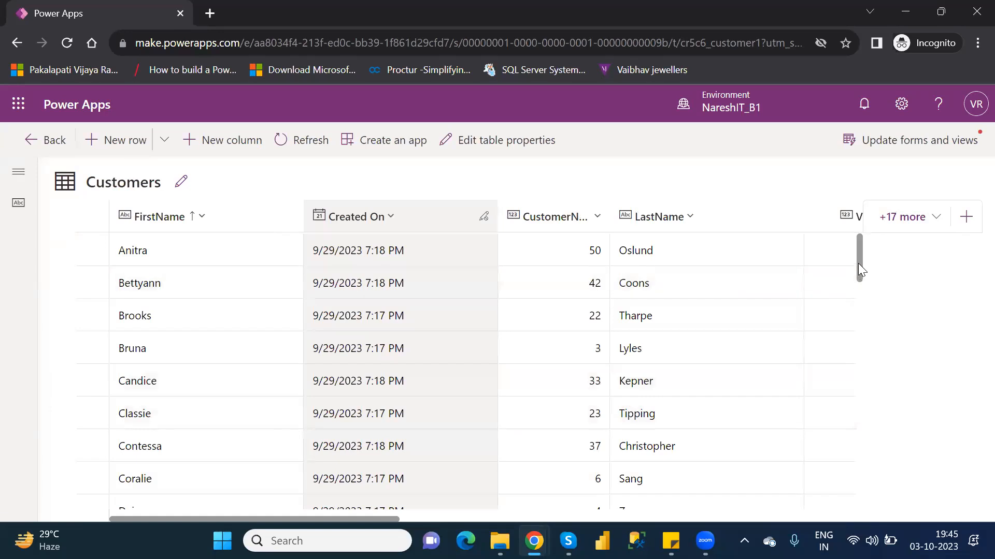
drag(858, 264, 891, 395)
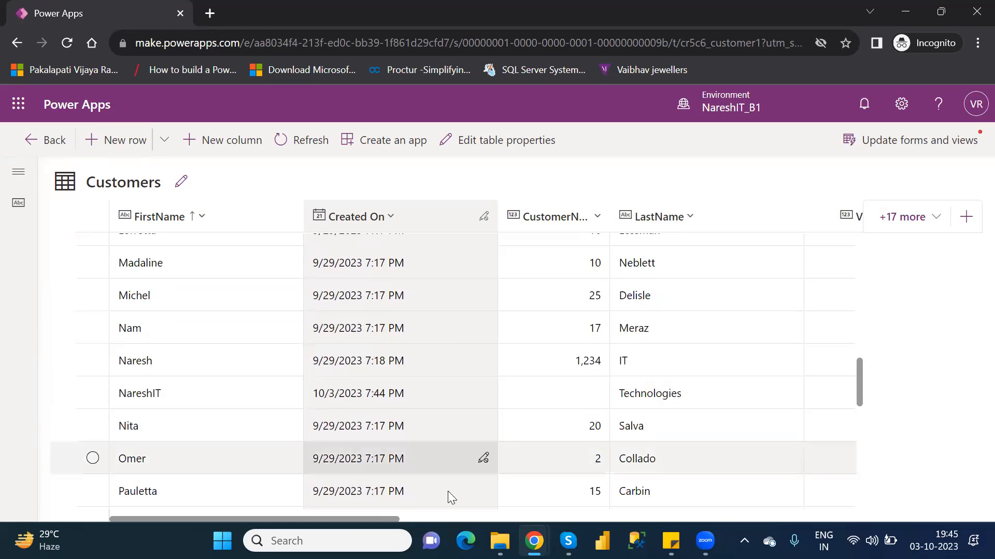
drag(383, 519, 864, 536)
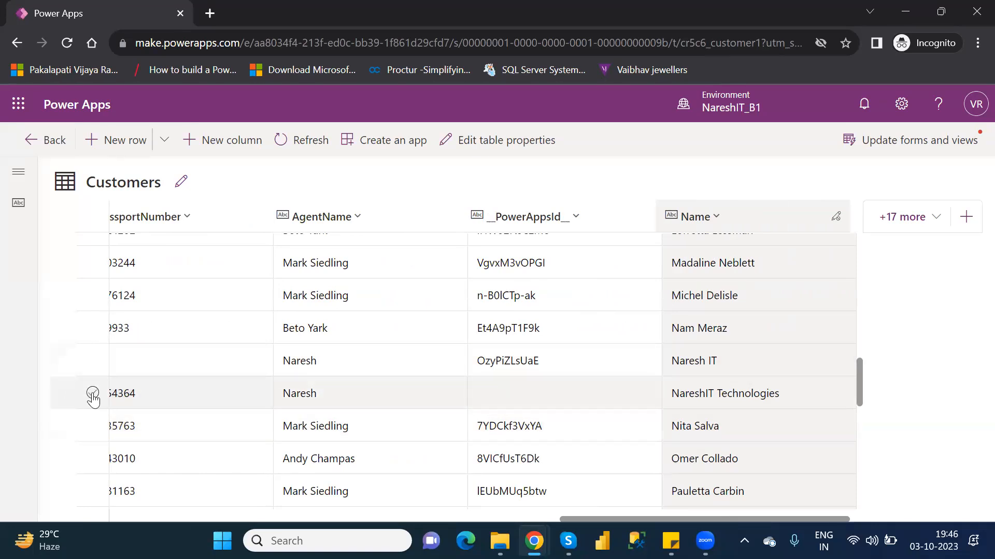
Step: Open the NareshIT Technologies row in the Customer Form, review its fields, save and close it, and refresh the table
click(92, 394)
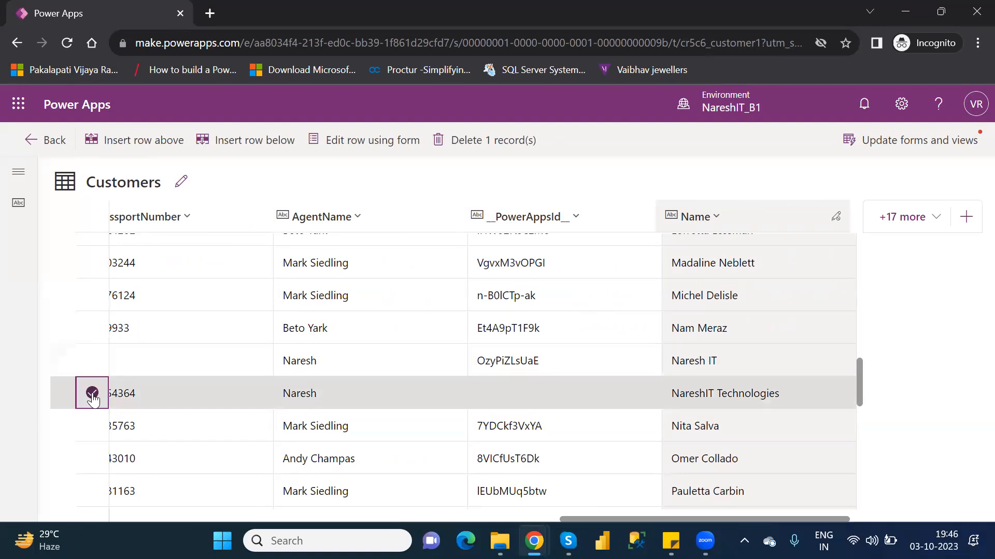
click(361, 150)
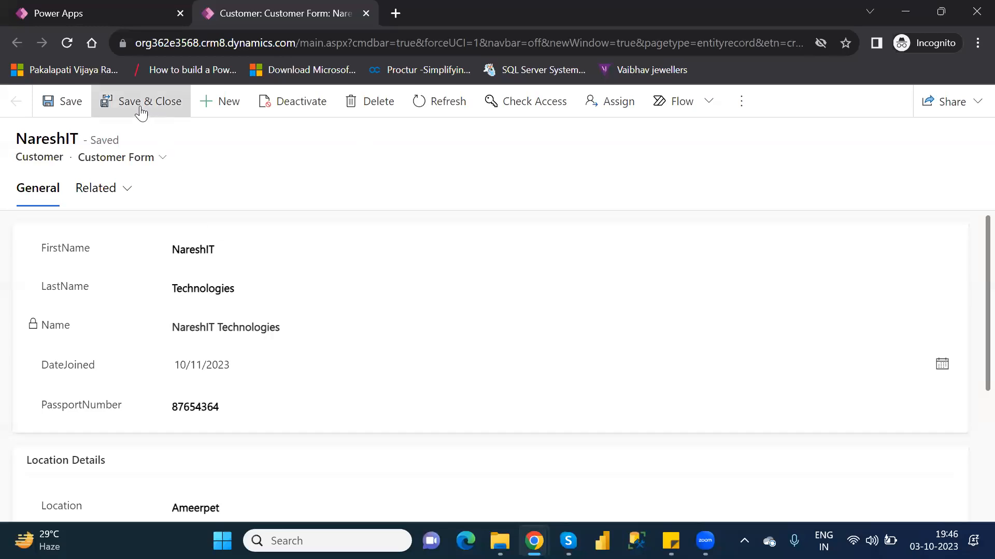
click(73, 101)
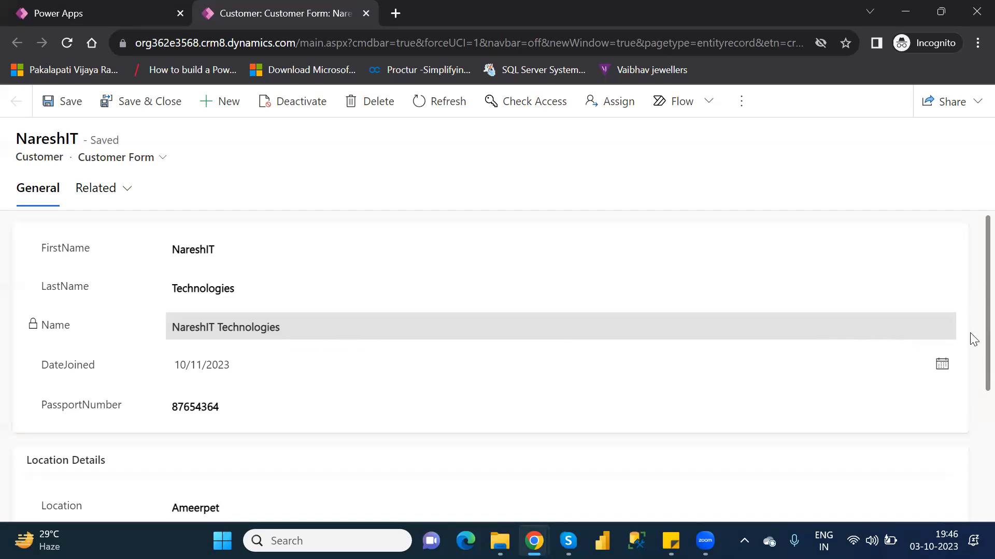
scroll(970, 335, down, 4)
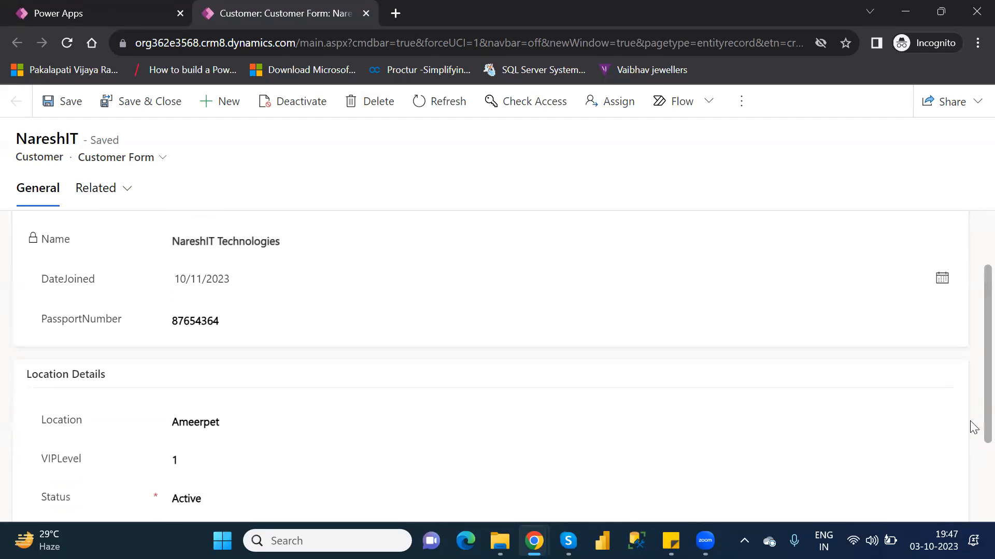
scroll(971, 466, up, 4)
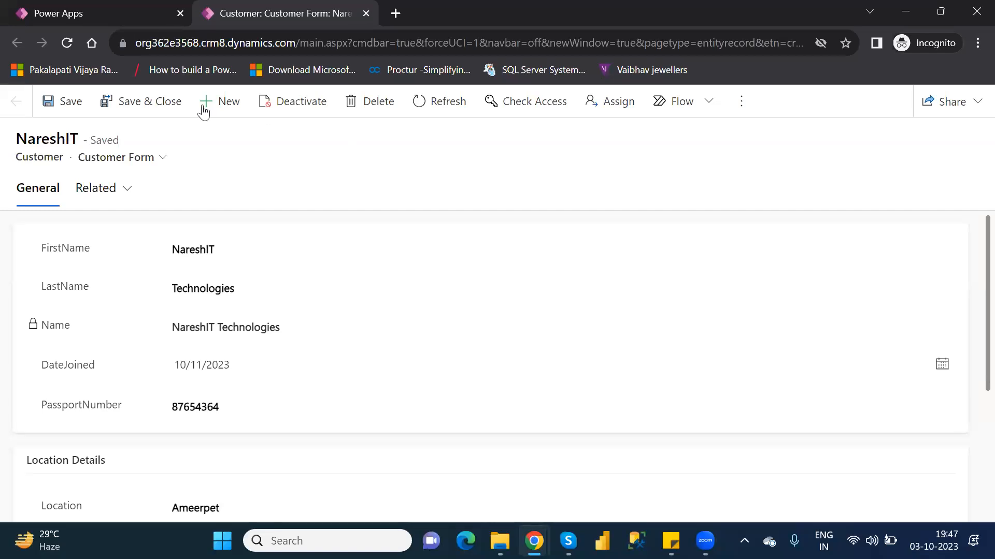
click(132, 104)
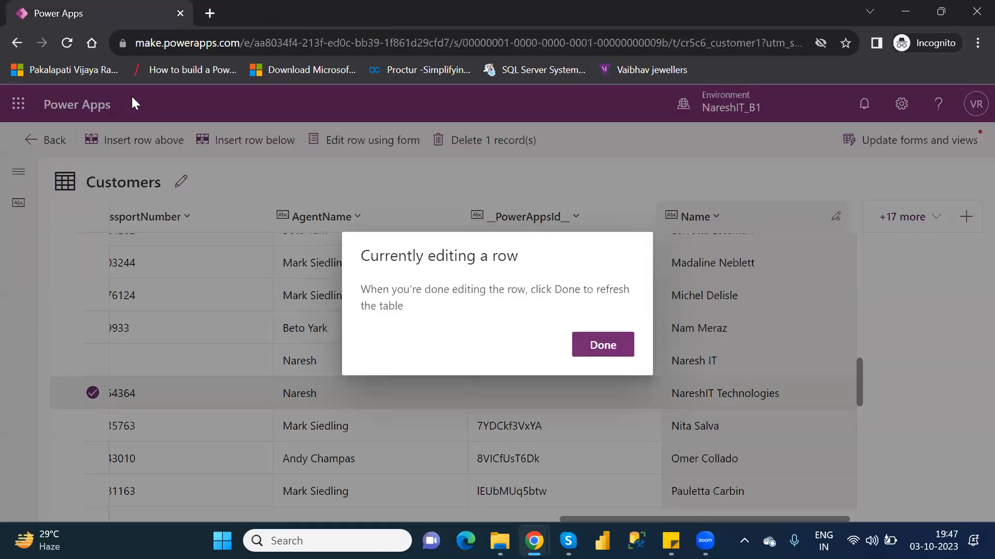
click(603, 346)
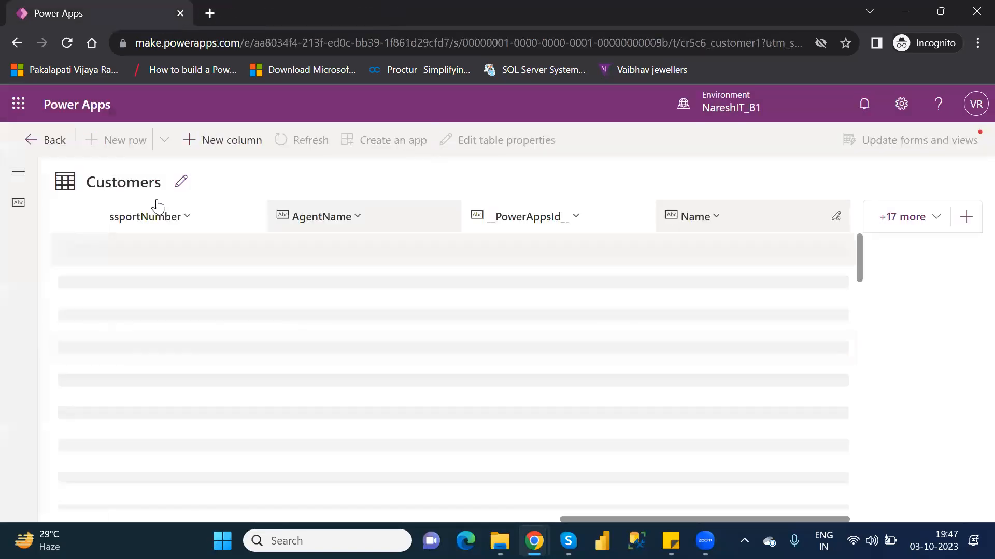
Step: Leave the table editor, search the Tables list for "custom" and open the Customer table
click(23, 149)
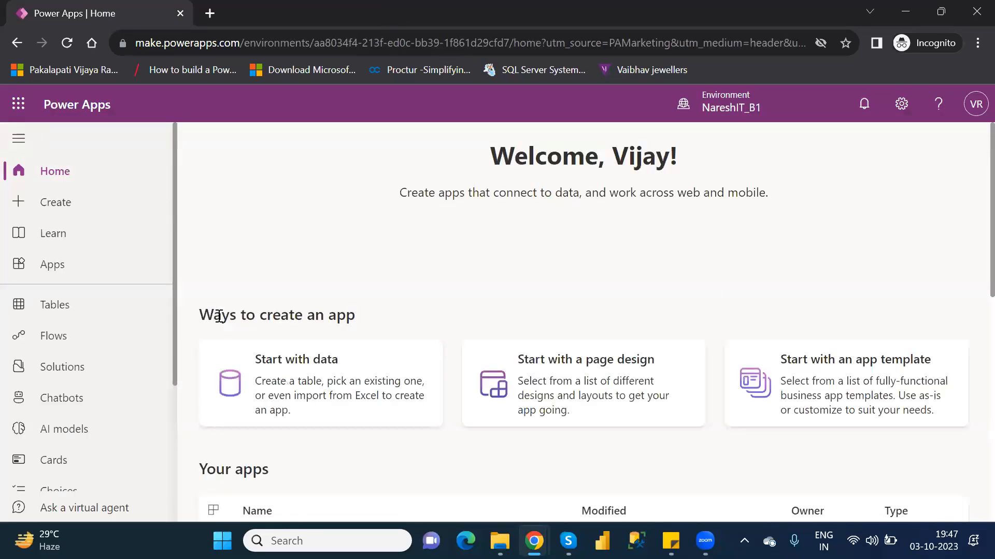
click(85, 310)
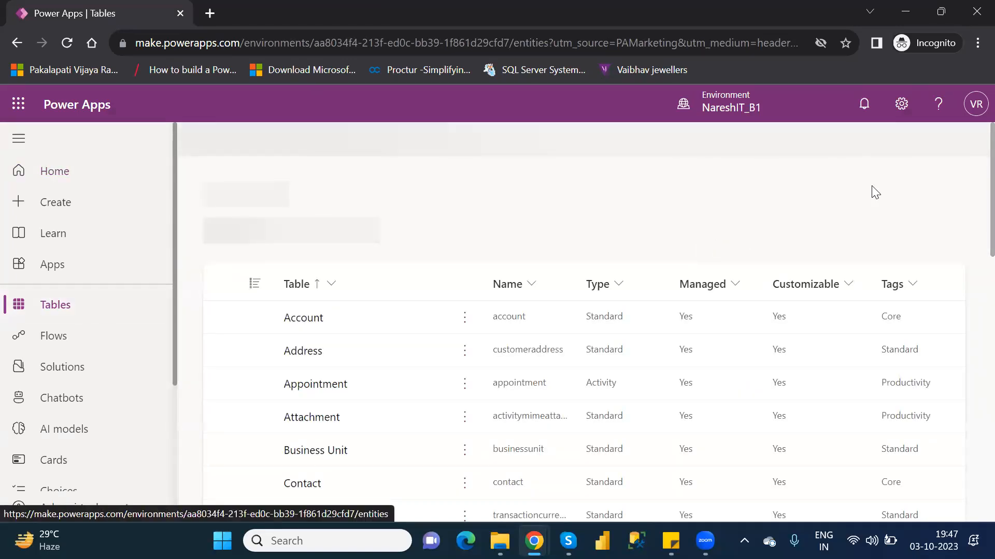
click(886, 140)
text(custom)
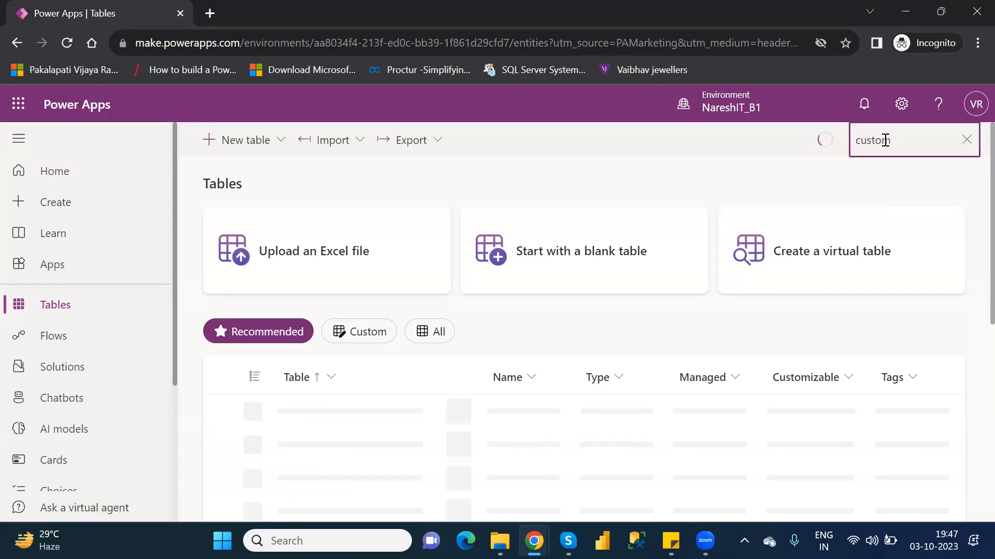
click(309, 445)
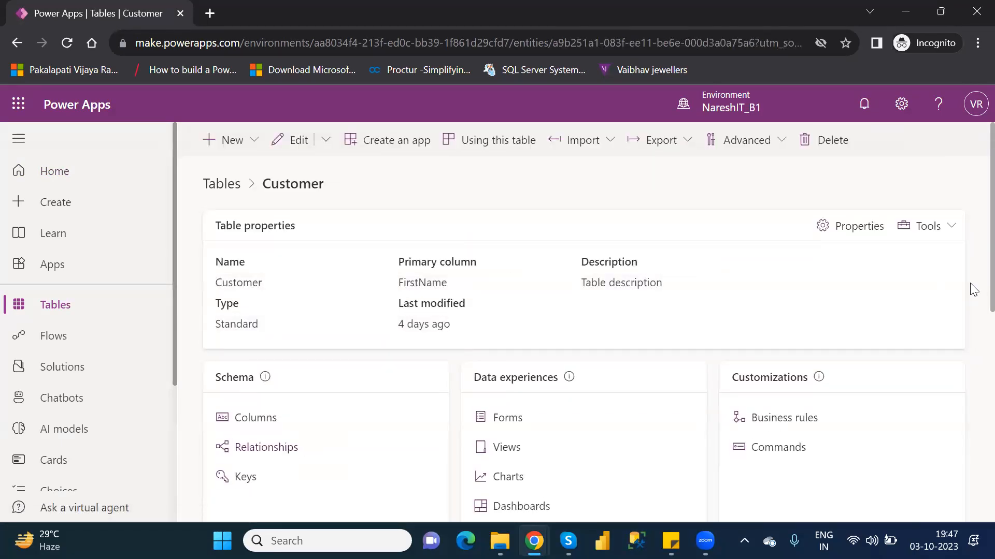
Step: Start a new business rule for the Customer table from its Business rules page
scroll(972, 311, down, 3)
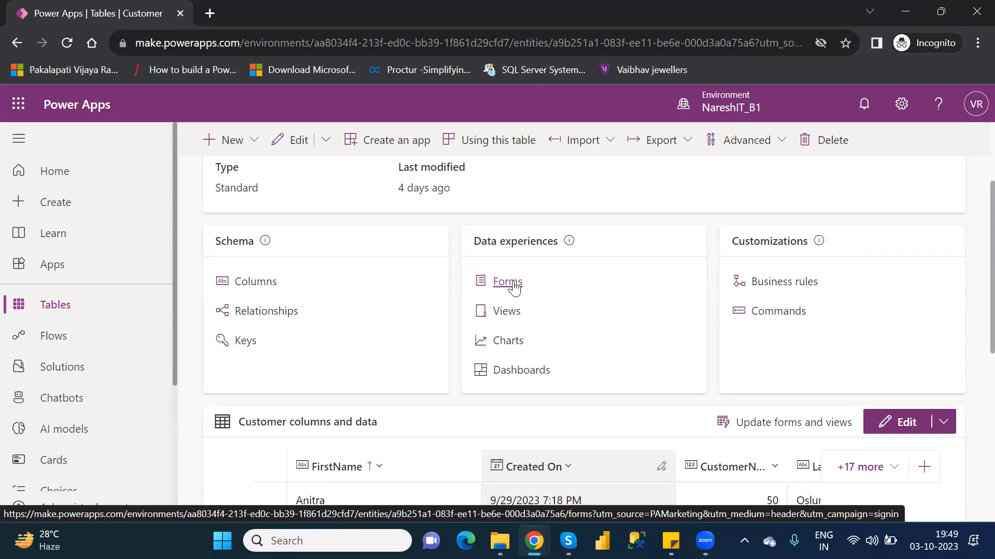
click(782, 285)
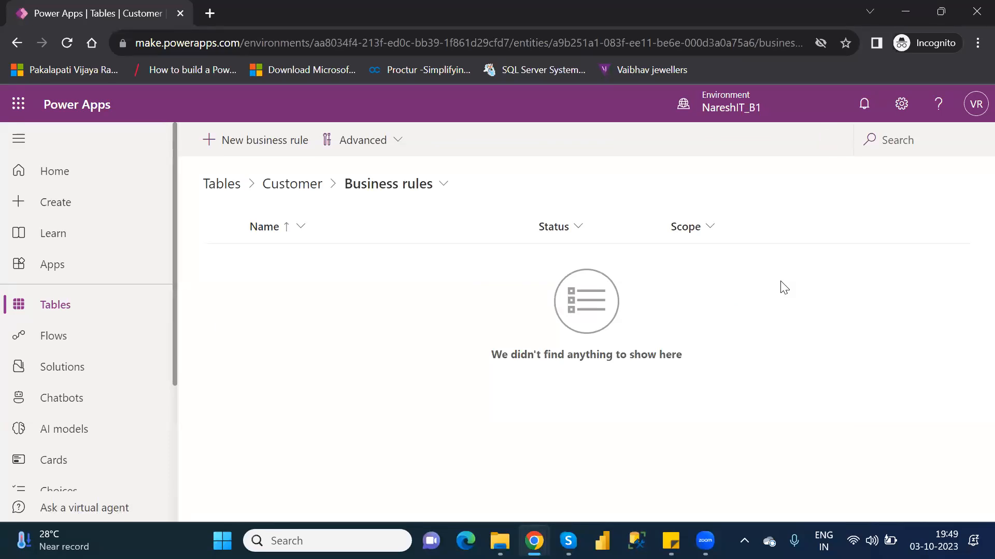
click(251, 141)
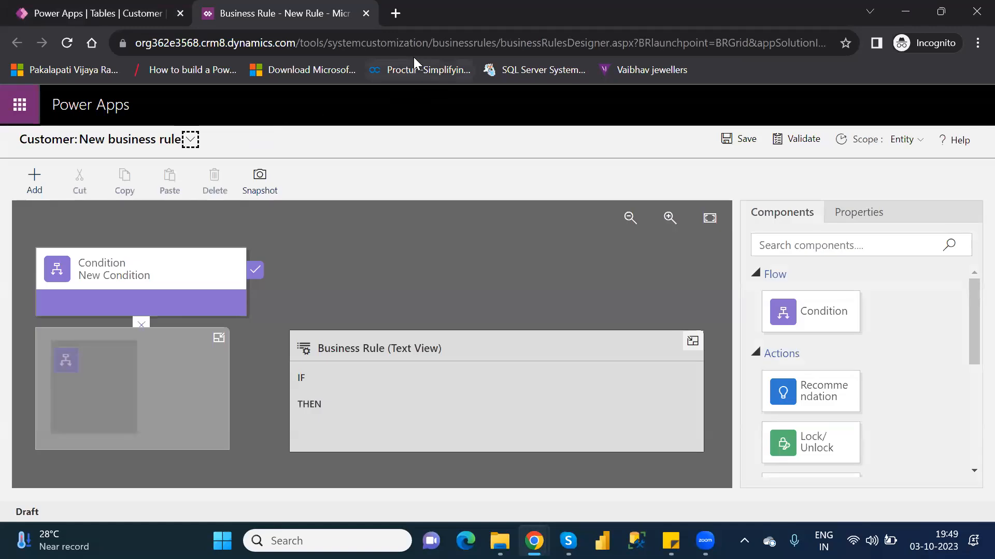
Step: Search Google Images for "flow chart diagram" in a new browser tab
click(395, 13)
text(g)
key(Return)
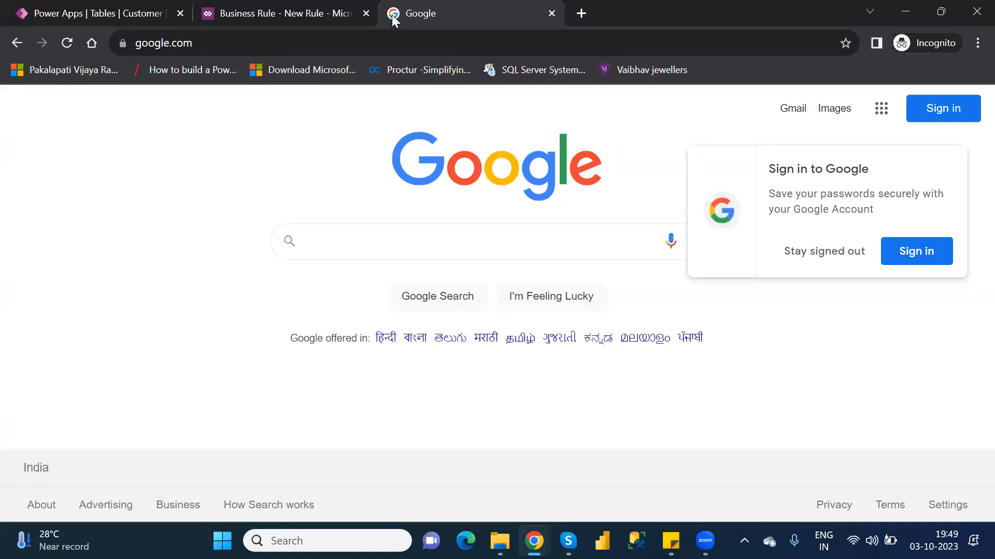
text(f)
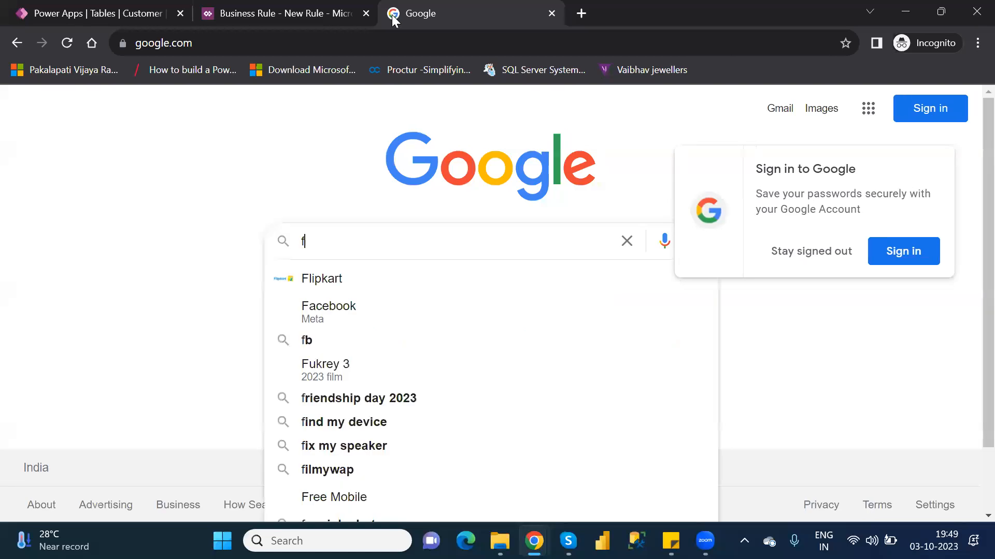
text(low cha)
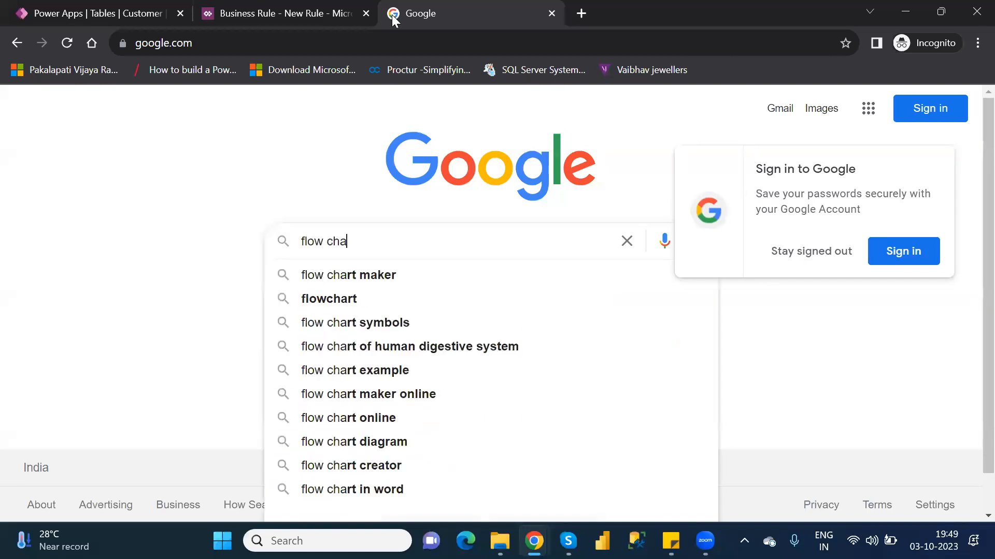
text(rt diagram)
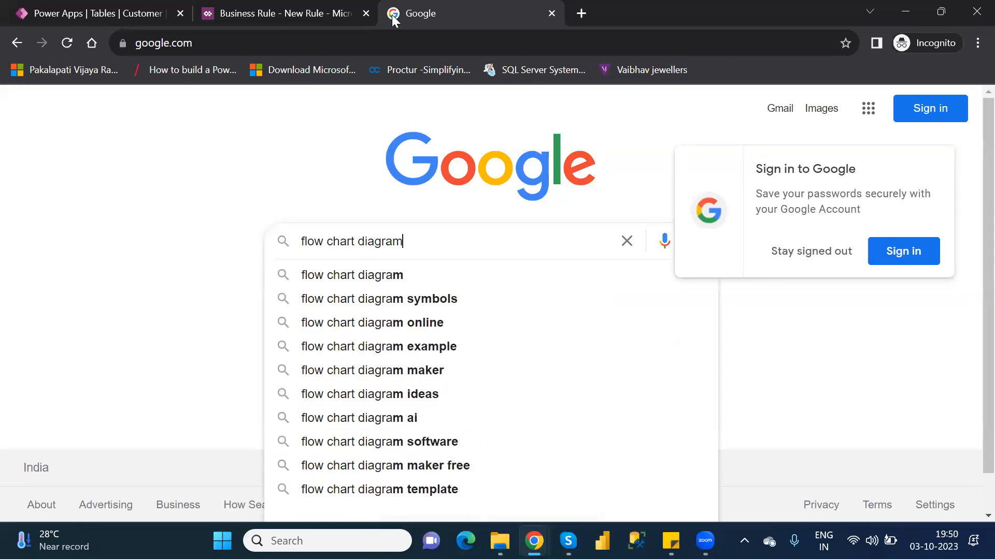
key(Return)
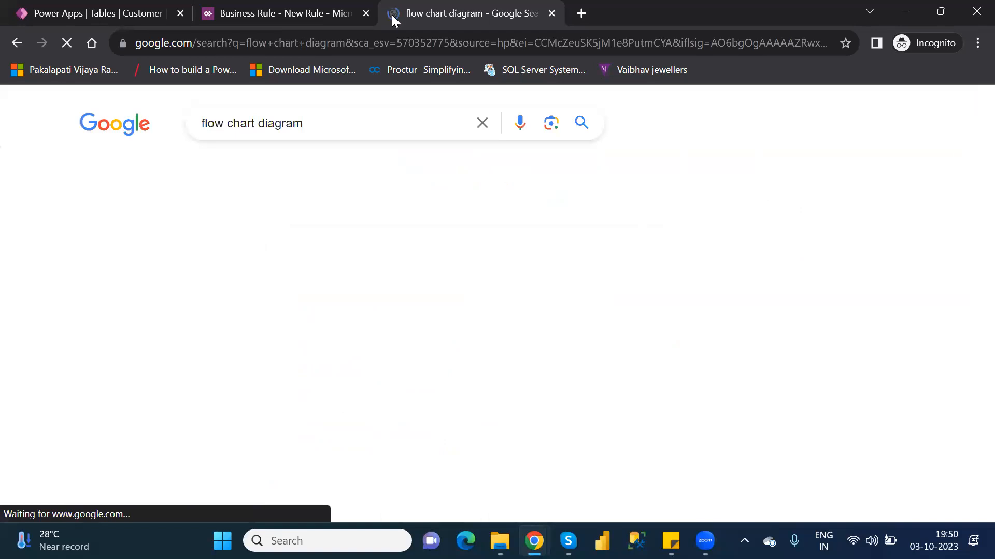
click(162, 175)
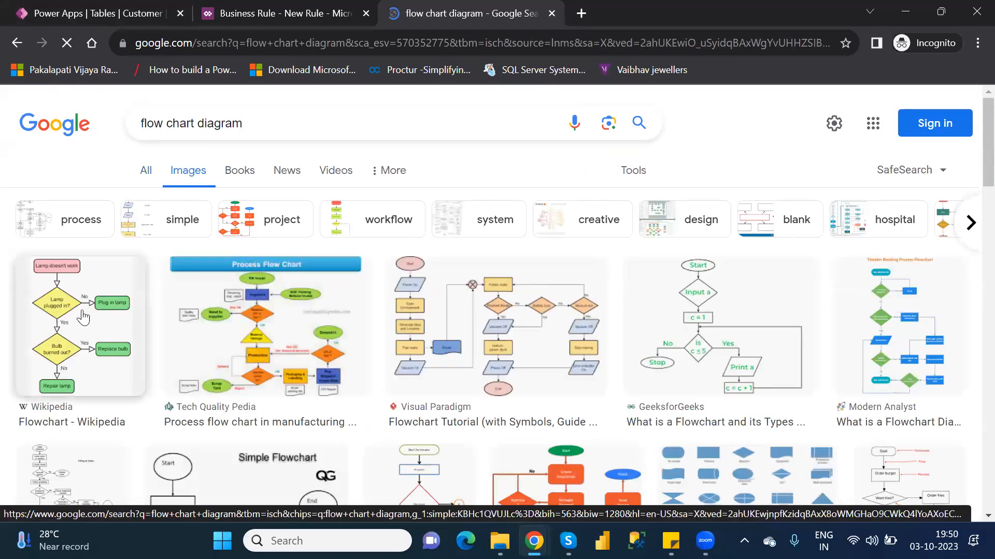
Step: Open the Wikipedia Flowchart article from the image results, examine its lamp flowchart example, and close the article
click(82, 316)
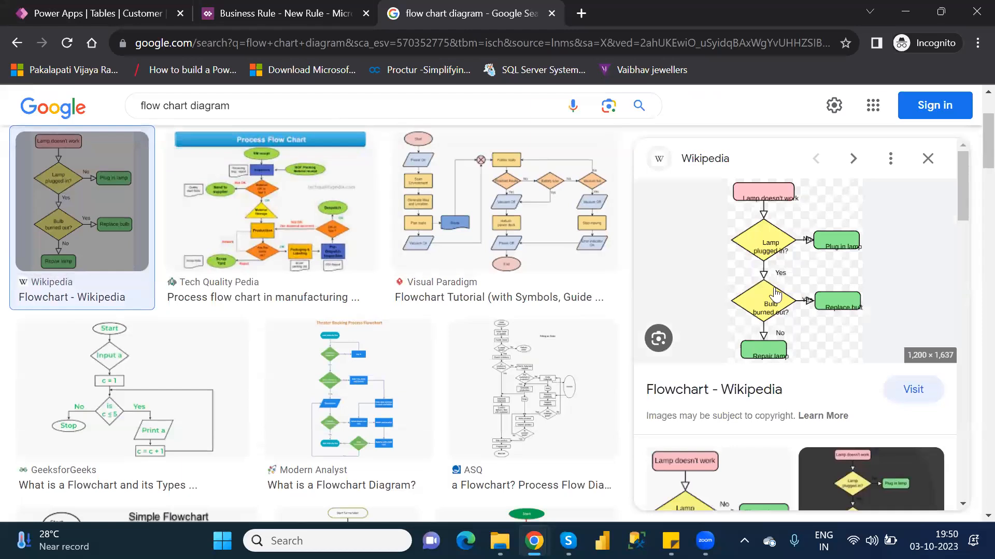
click(781, 277)
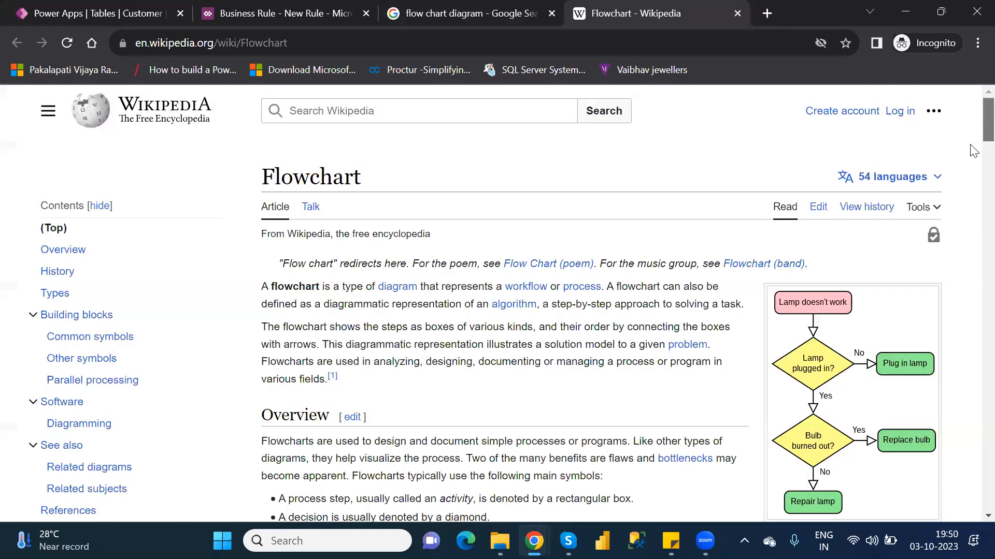
scroll(902, 166, down, 2)
scroll(902, 166, down, 3)
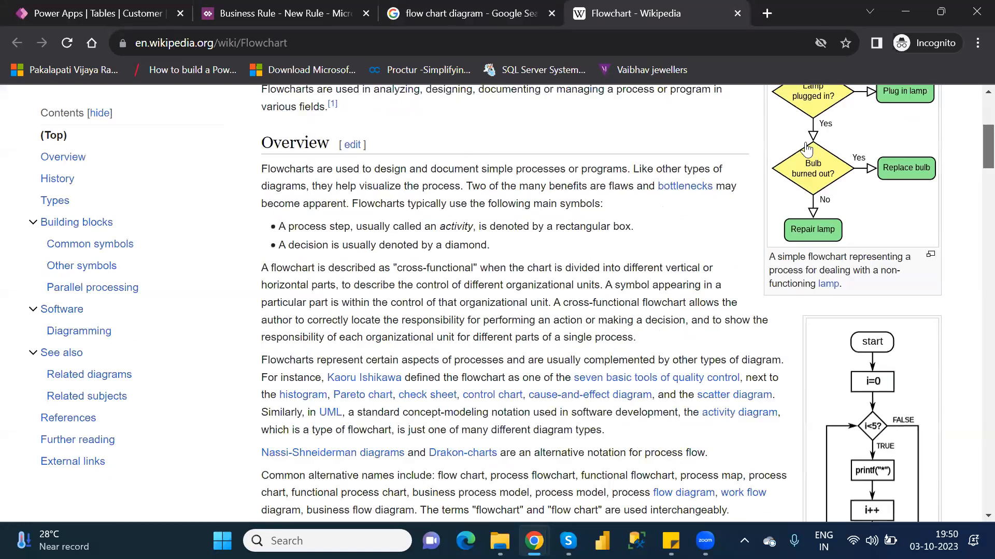
scroll(823, 252, up, 2)
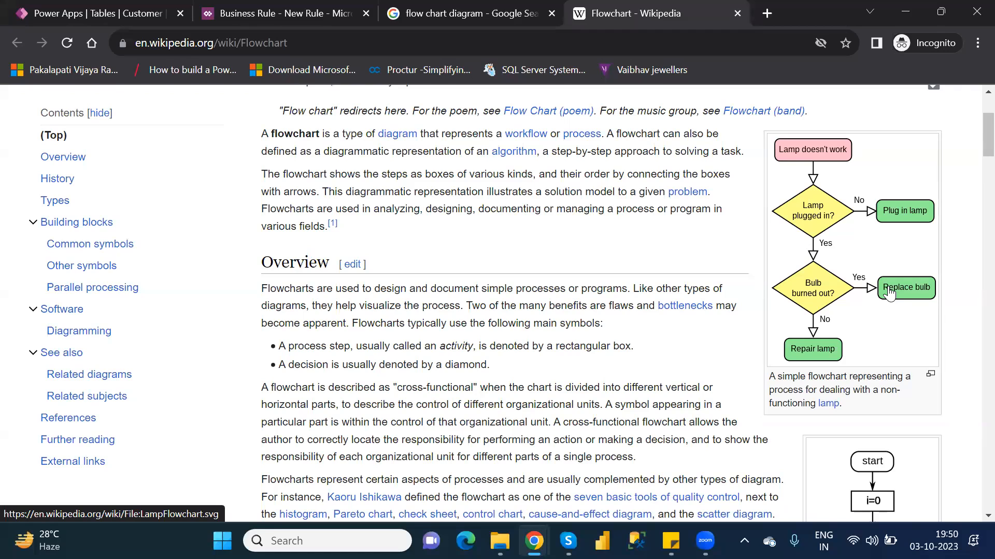
click(737, 14)
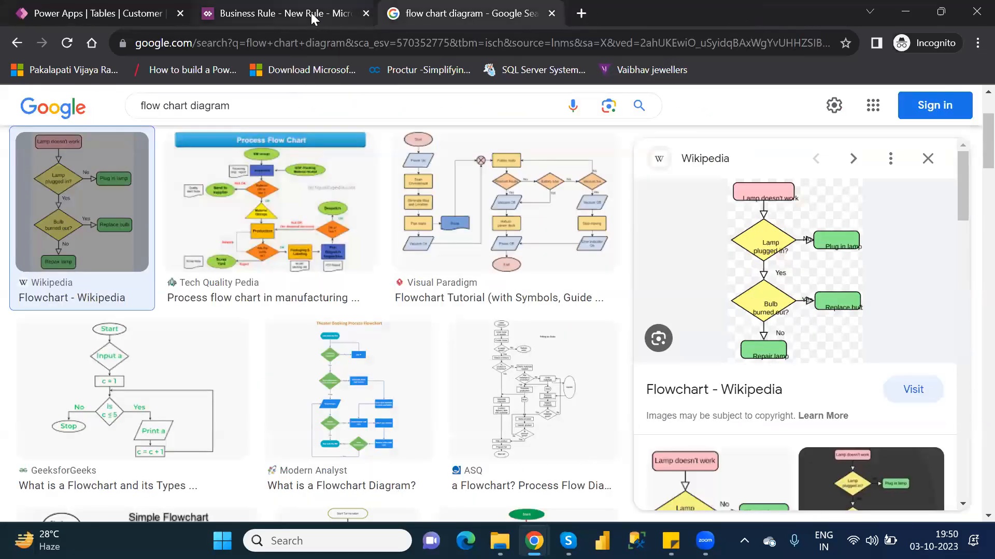
Step: Return to the Customer business rule and change the condition's display name to "Location Condition"
click(311, 12)
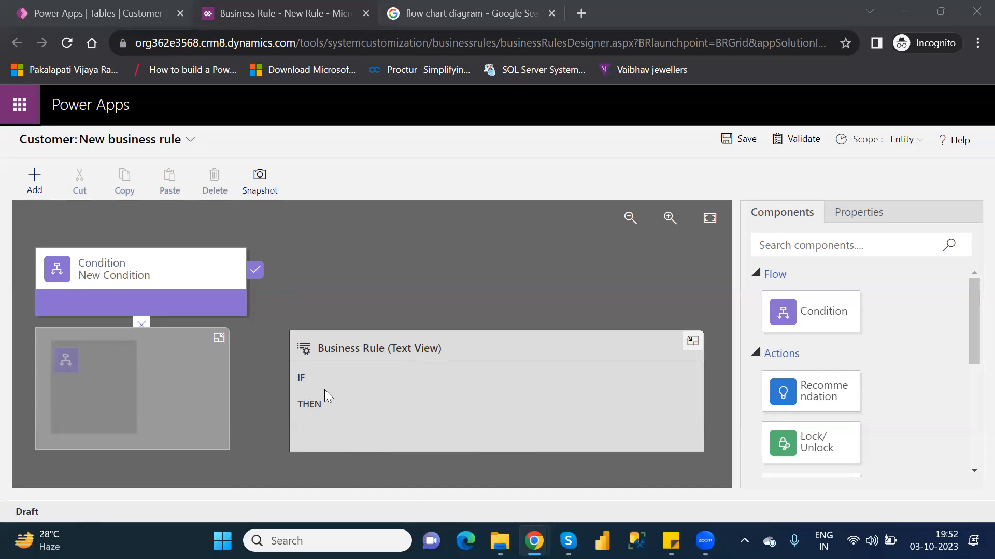
click(156, 265)
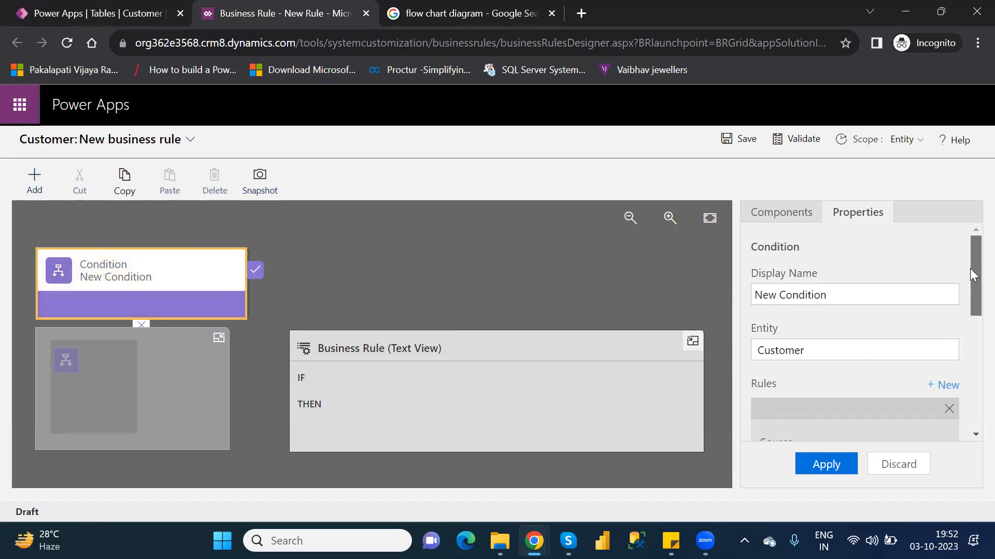
drag(969, 270, 970, 278)
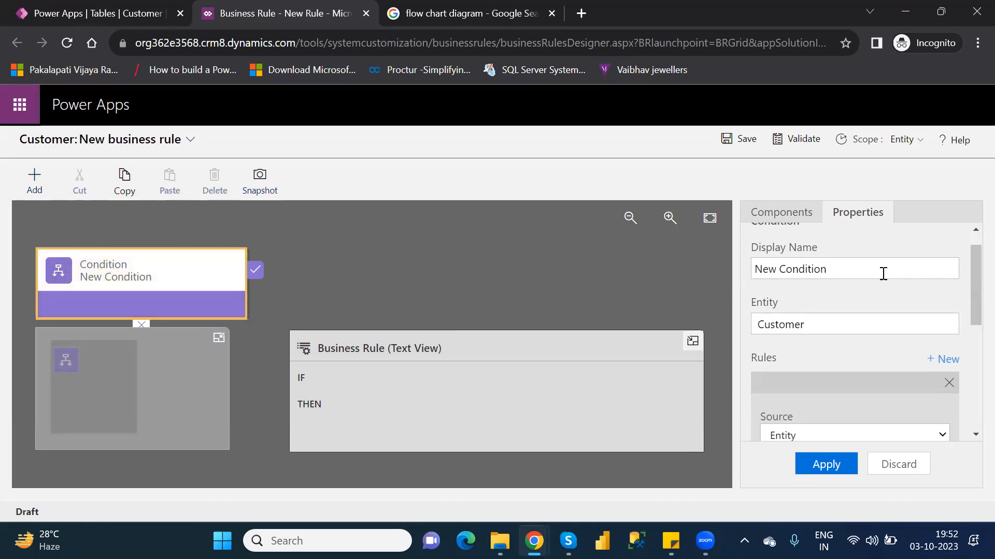
click(839, 269)
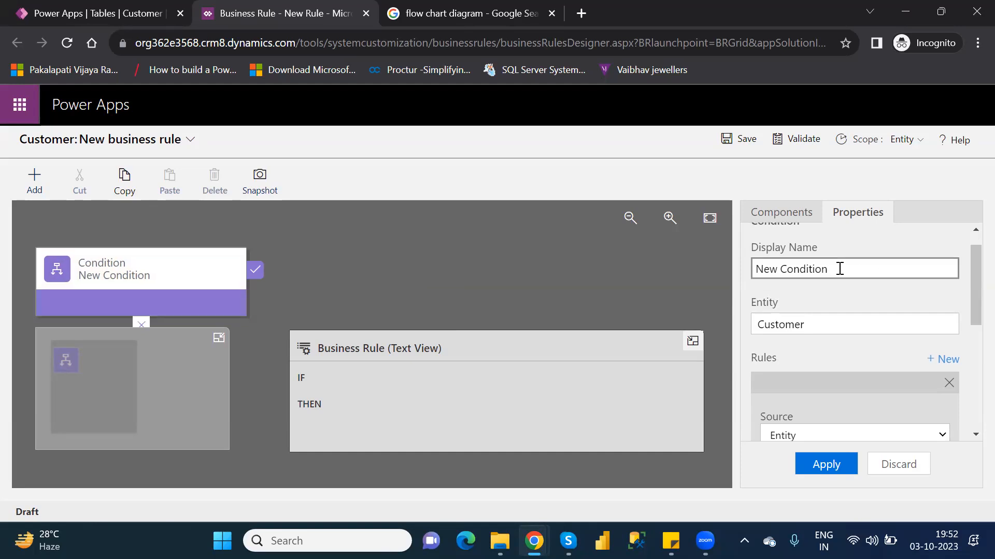
key(BackSpace)
key(BackSpace)
key(BackSpace)
key(BackSpace)
key(BackSpace)
key(BackSpace)
key(BackSpace)
key(BackSpace)
key(BackSpace)
key(BackSpace)
key(BackSpace)
key(BackSpace)
key(BackSpace)
text(Location COndi)
key(BackSpace)
key(BackSpace)
key(BackSpace)
key(BackSpace)
text(onditio)
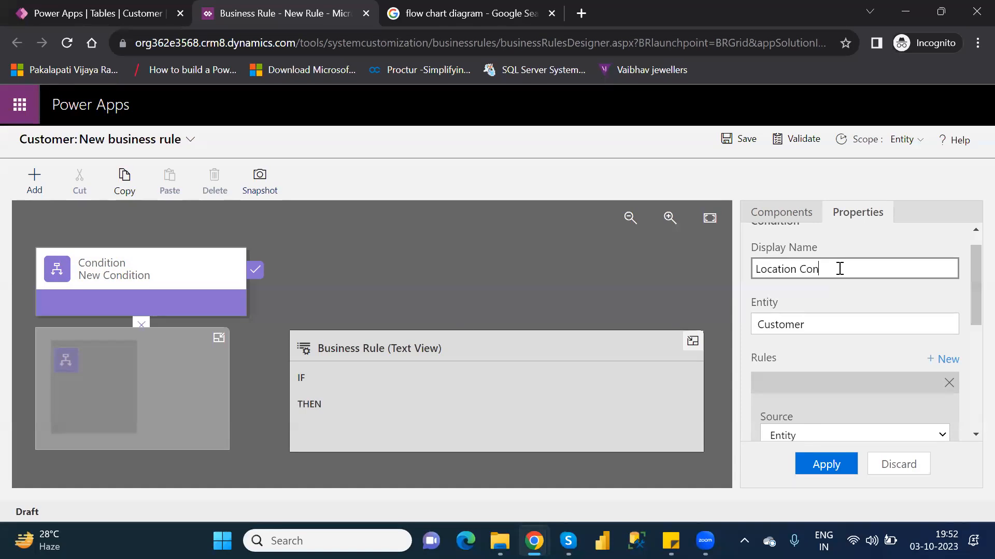
text(n)
click(892, 296)
drag(969, 296, 970, 271)
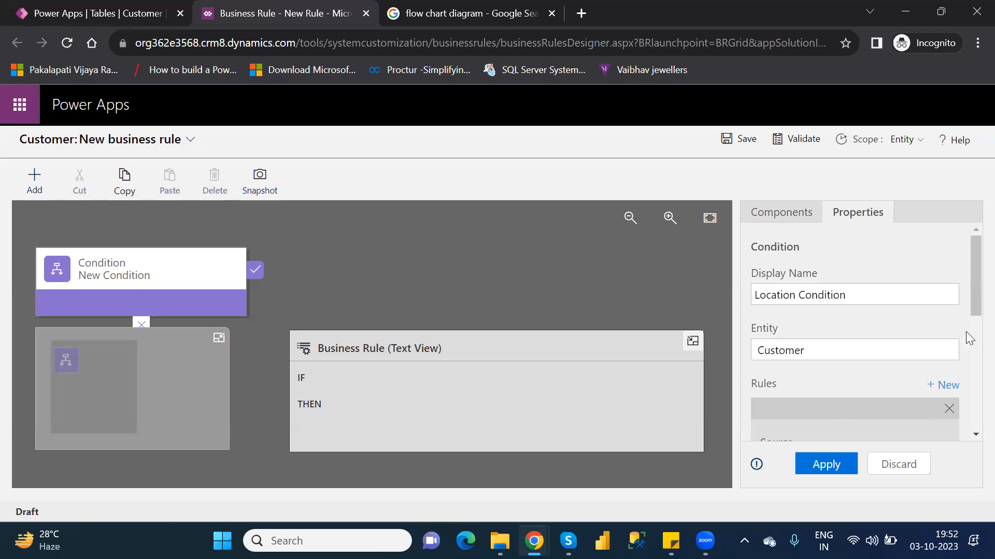
Step: Set the condition rule's source to Entity and its field to Location
drag(970, 290, 969, 321)
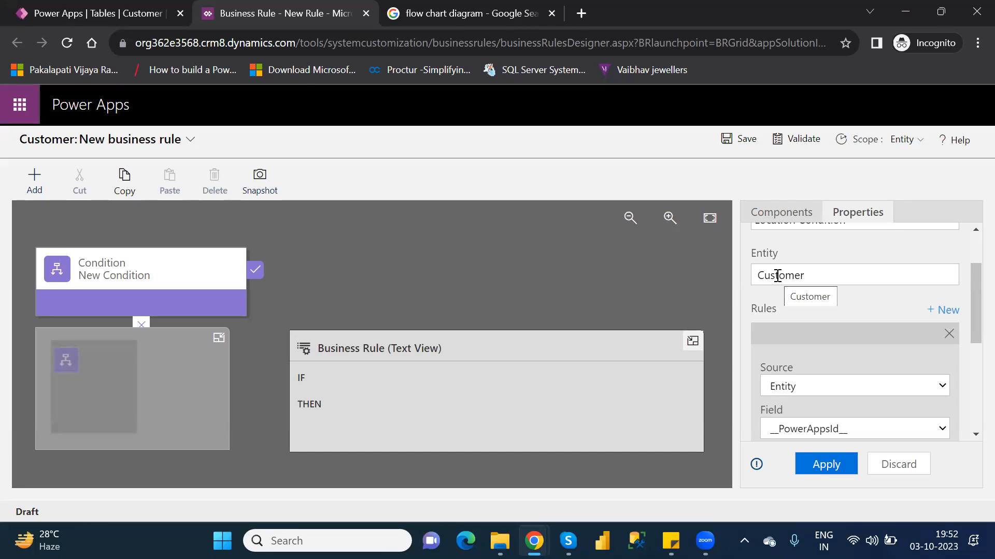
drag(970, 299, 969, 327)
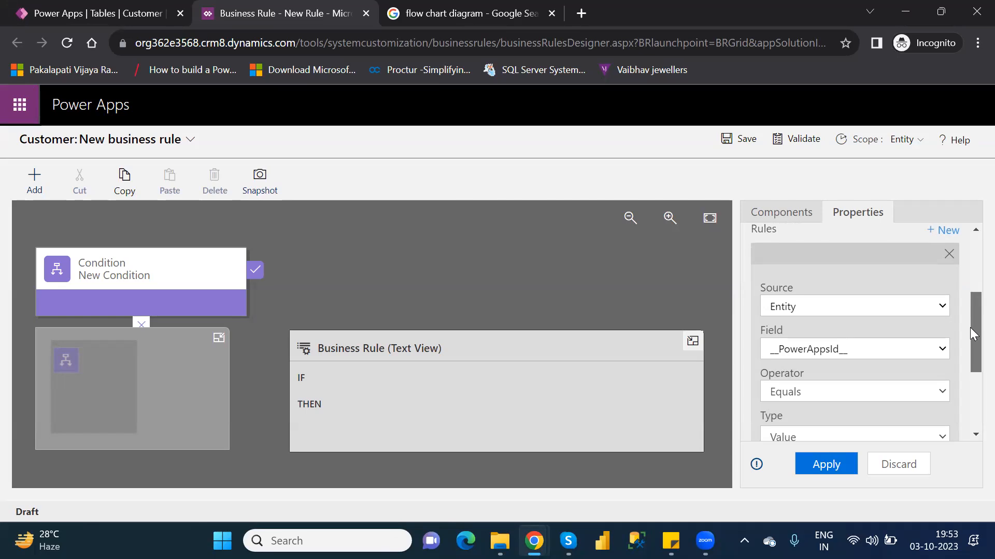
click(861, 309)
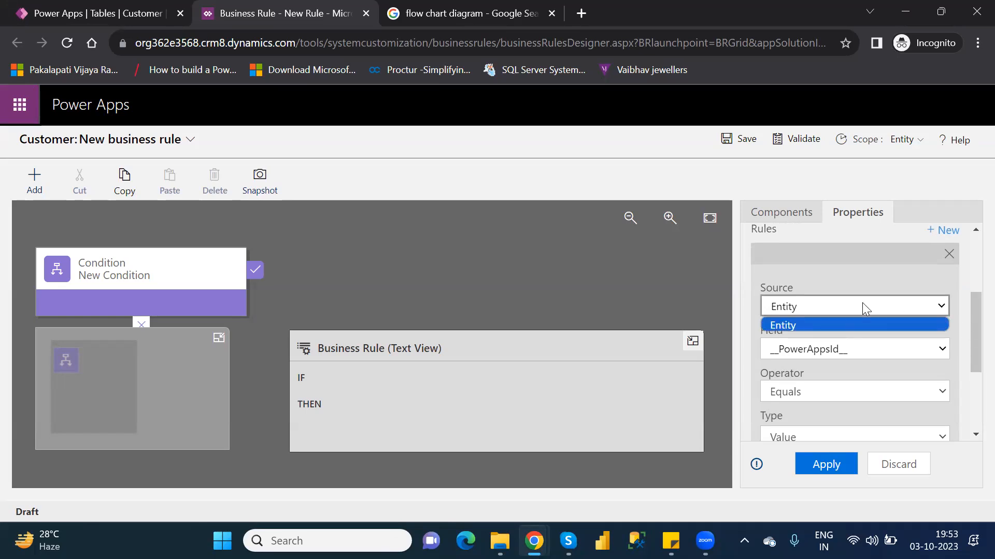
click(837, 324)
drag(970, 325, 970, 360)
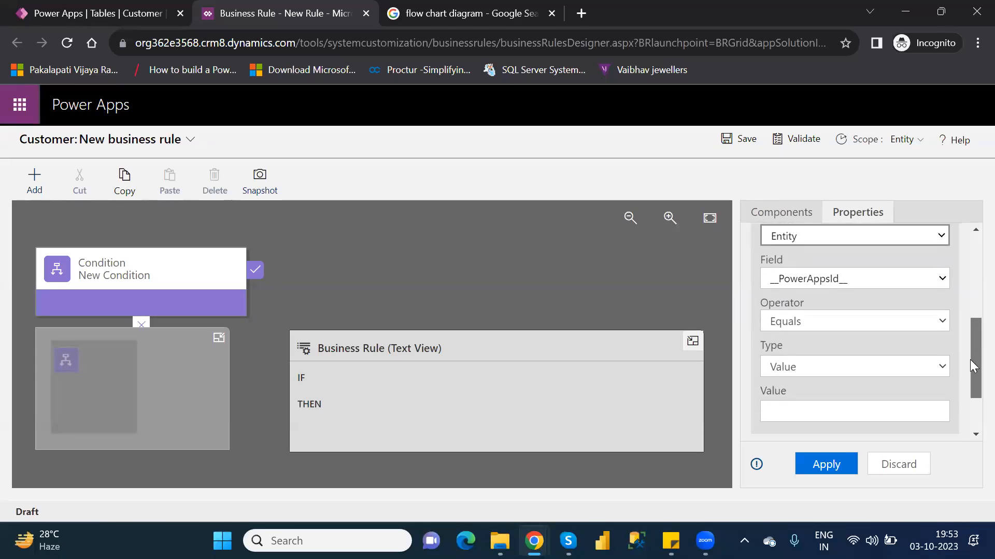
click(873, 284)
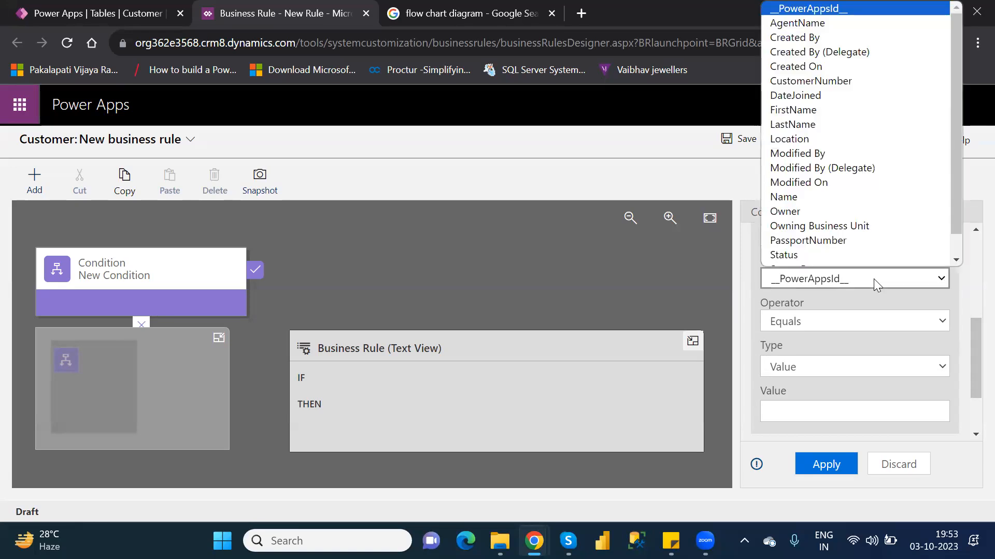
click(802, 134)
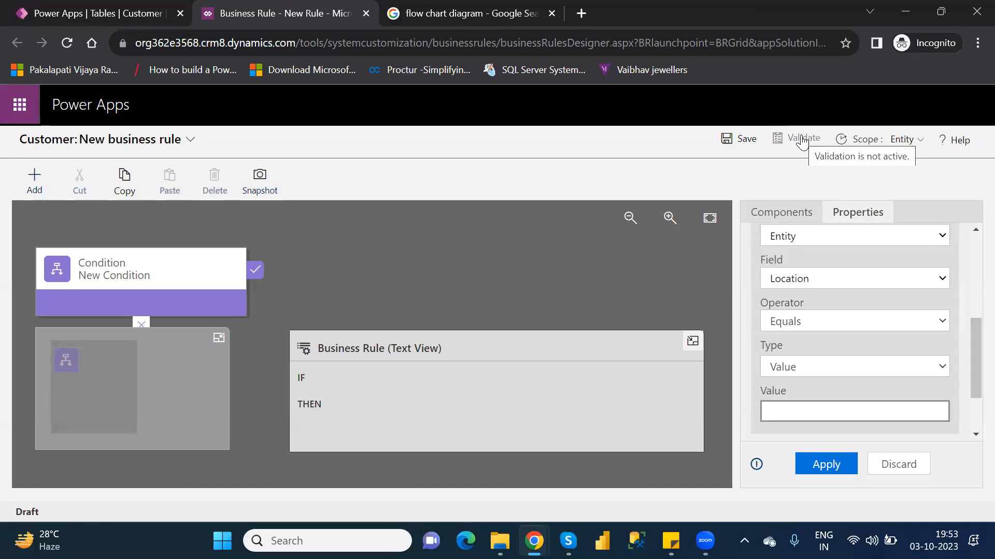
Step: Set the Location rule's operator to Equals with the value Hyderabad, and apply the condition
click(796, 323)
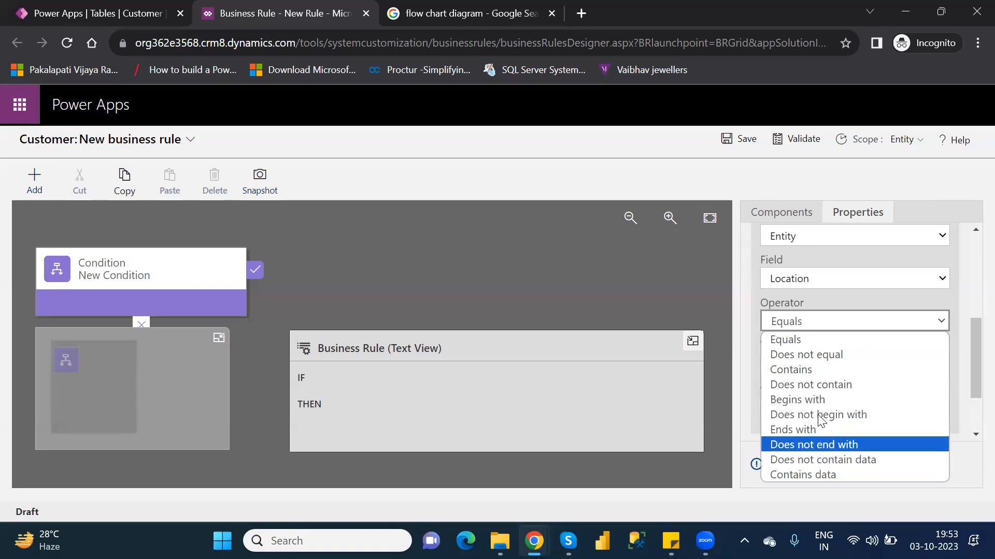
click(814, 341)
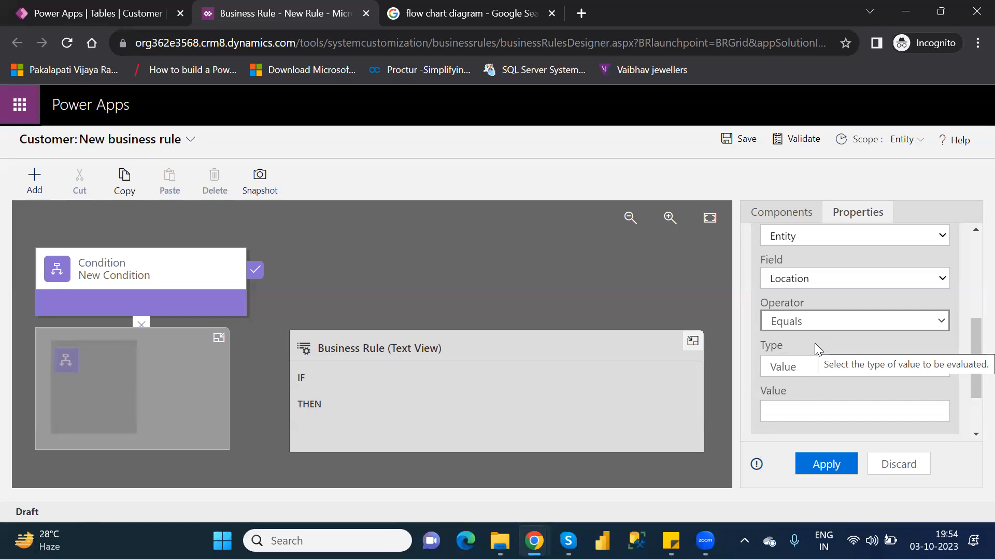
click(797, 413)
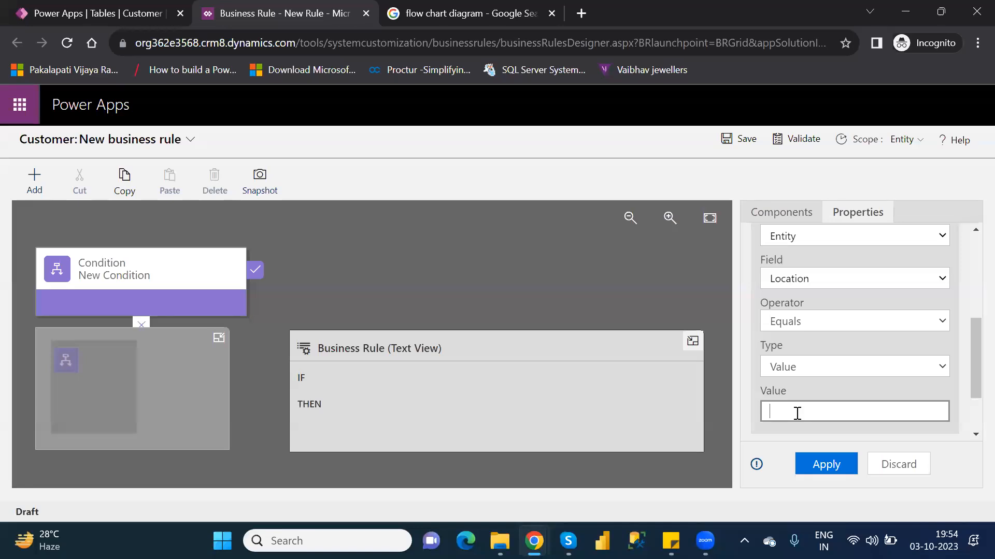
text(Hyderabad)
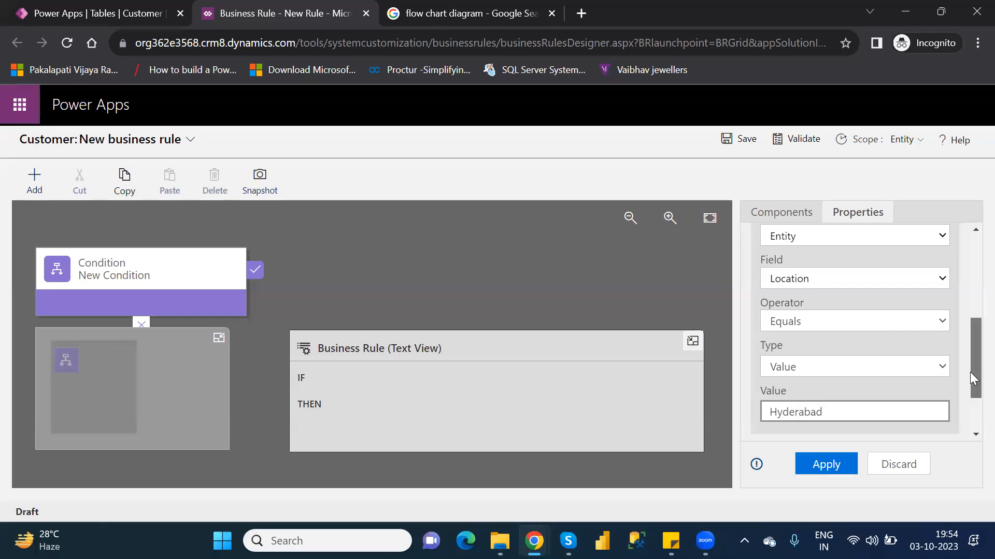
drag(970, 372, 972, 412)
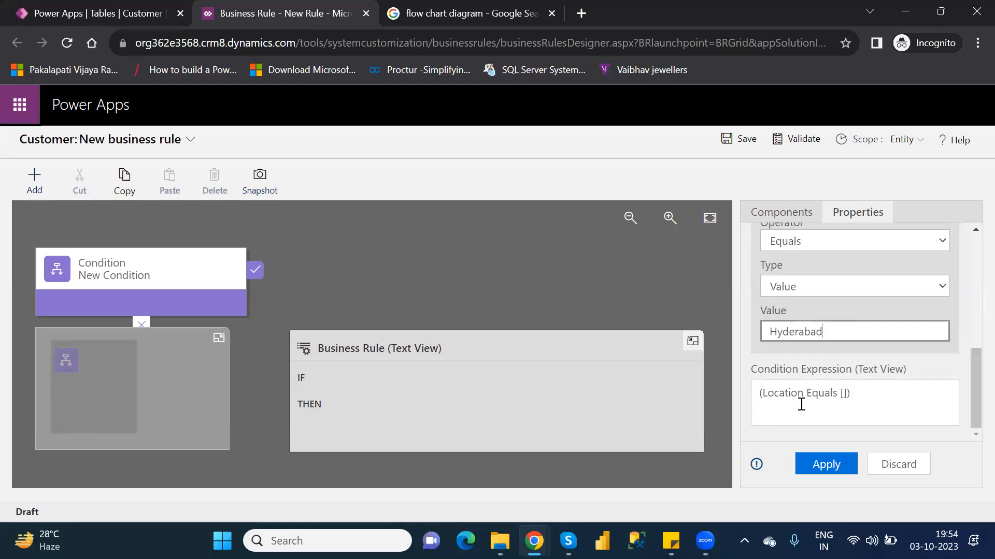
click(824, 464)
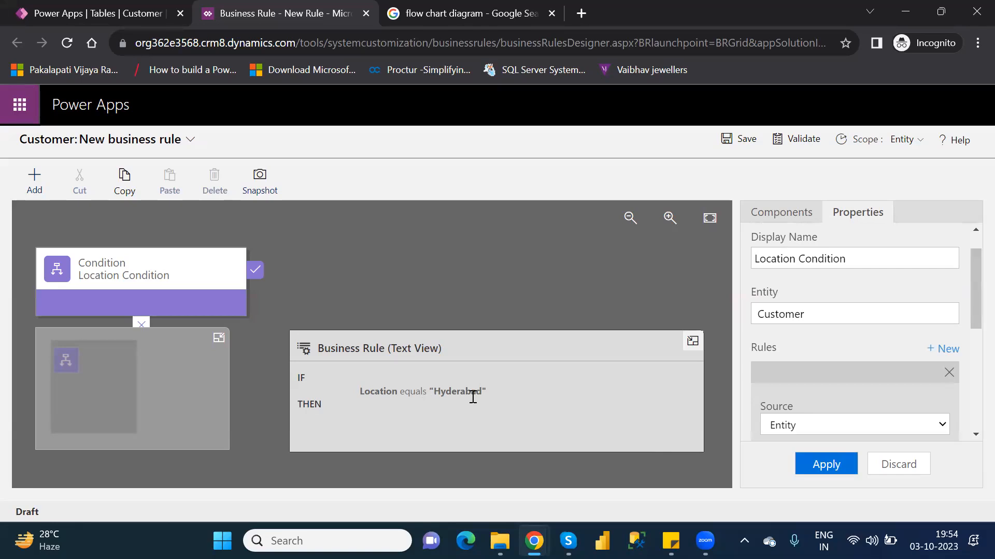
Step: Add a second rule to the Location Condition
mouse_move(970, 295)
mouse_down()
mouse_move(970, 274)
mouse_move(970, 310)
mouse_up()
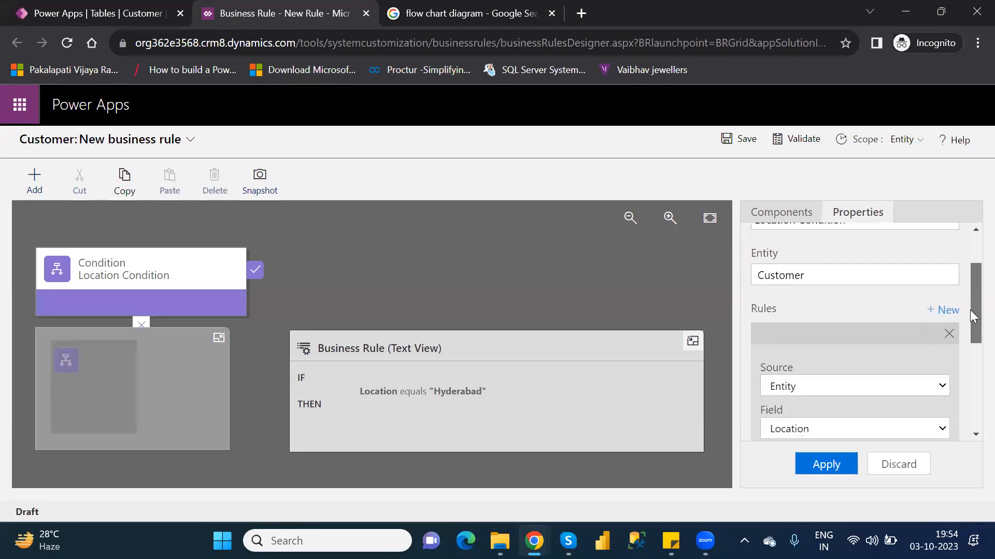
click(944, 313)
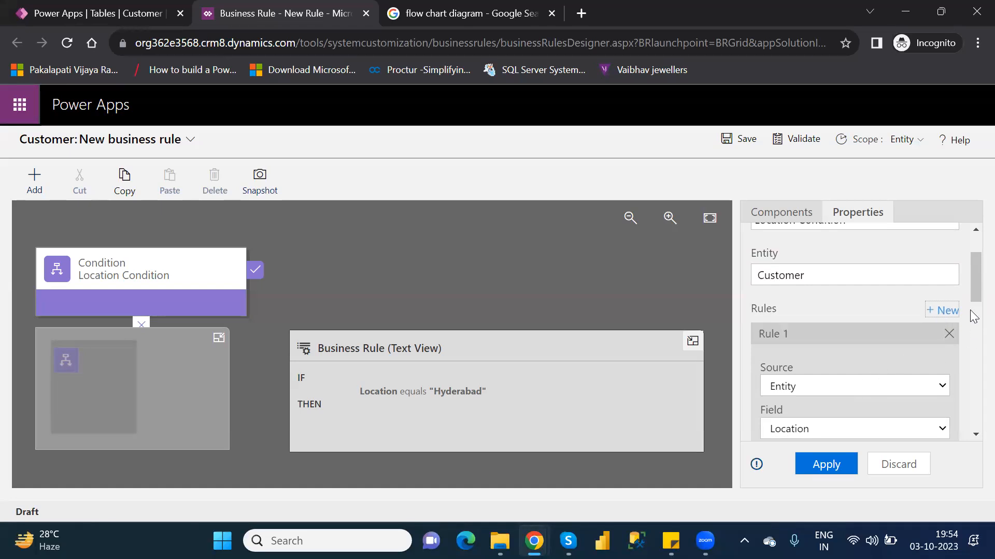
Step: Change Rule 1's field to VIPLevel with the value 1, and apply the condition
mouse_move(970, 286)
mouse_down()
mouse_move(970, 342)
mouse_move(970, 305)
mouse_up()
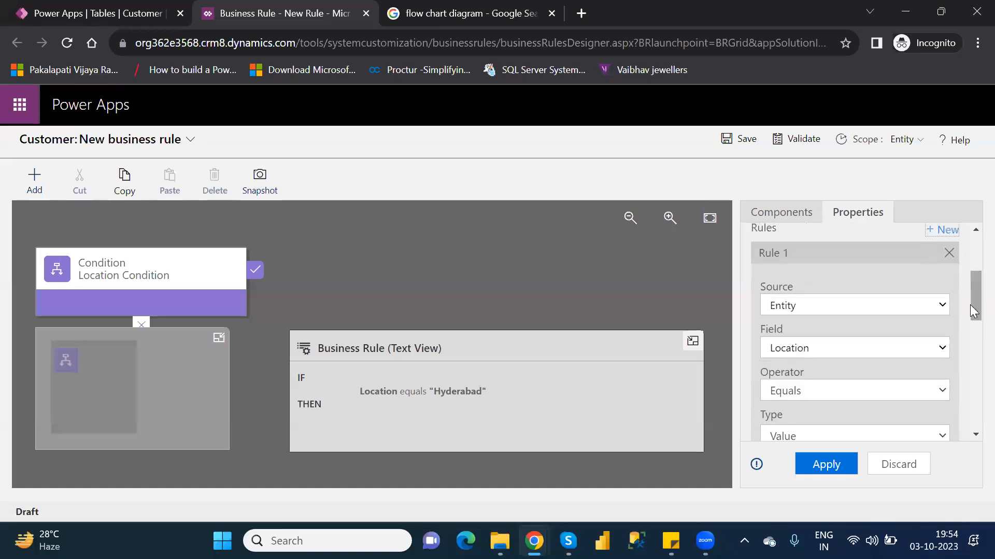
click(870, 349)
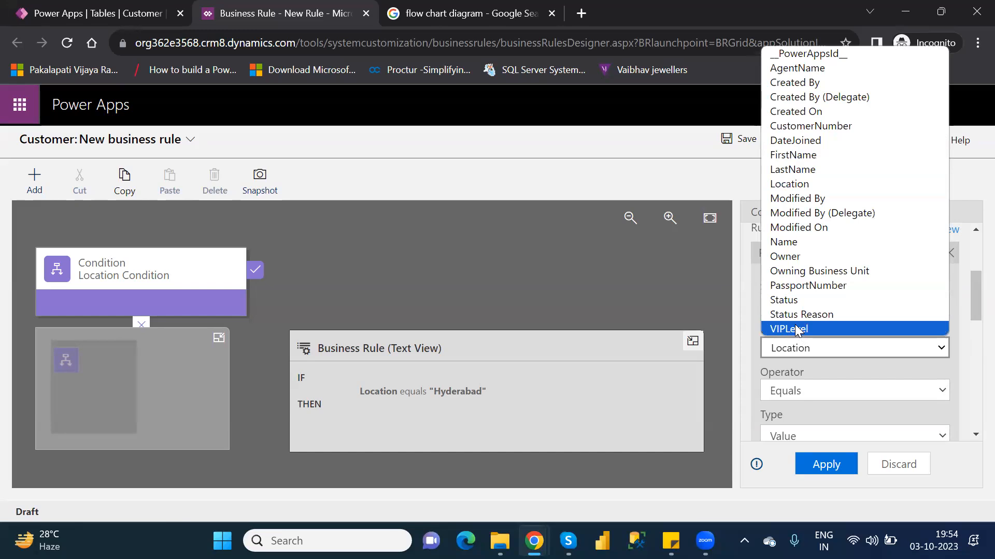
click(796, 330)
scroll(794, 328, down, 3)
drag(970, 314, 970, 320)
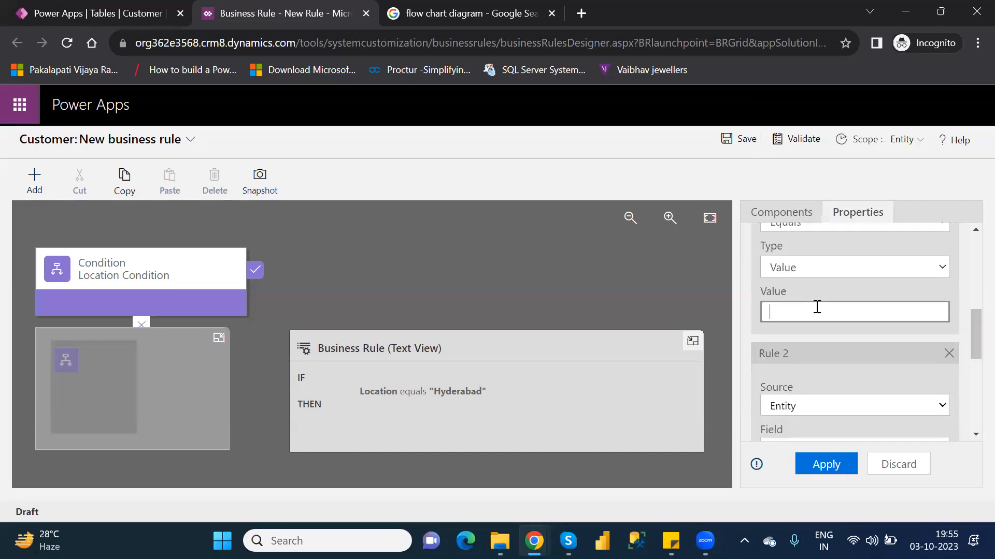
text(1)
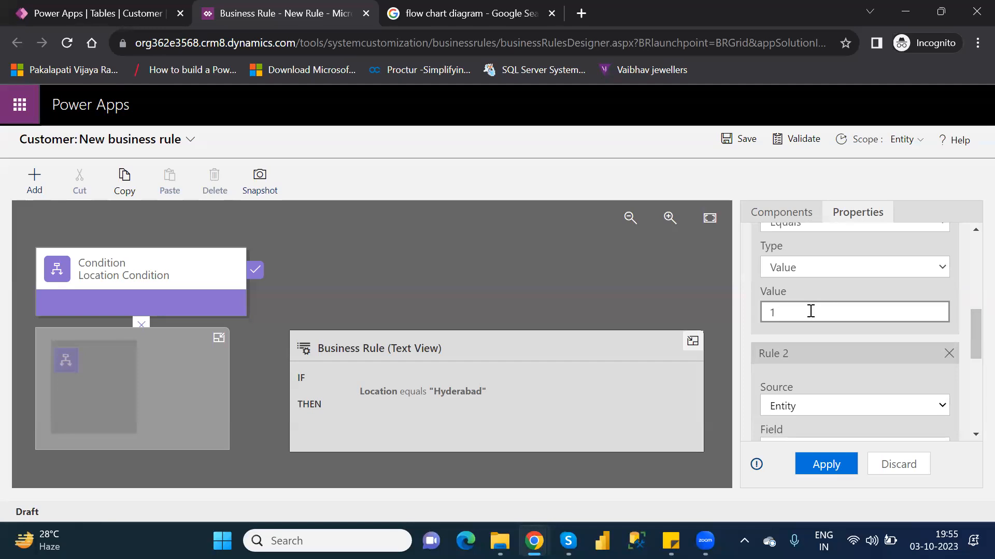
click(824, 464)
click(826, 465)
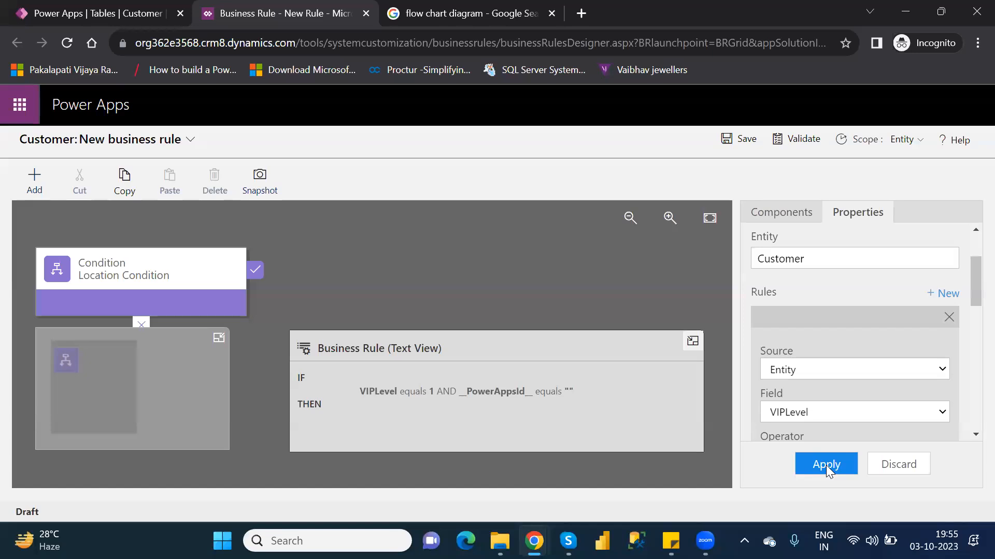
Step: Choose AND as the rule logic combining the condition's two rules
drag(970, 296, 970, 433)
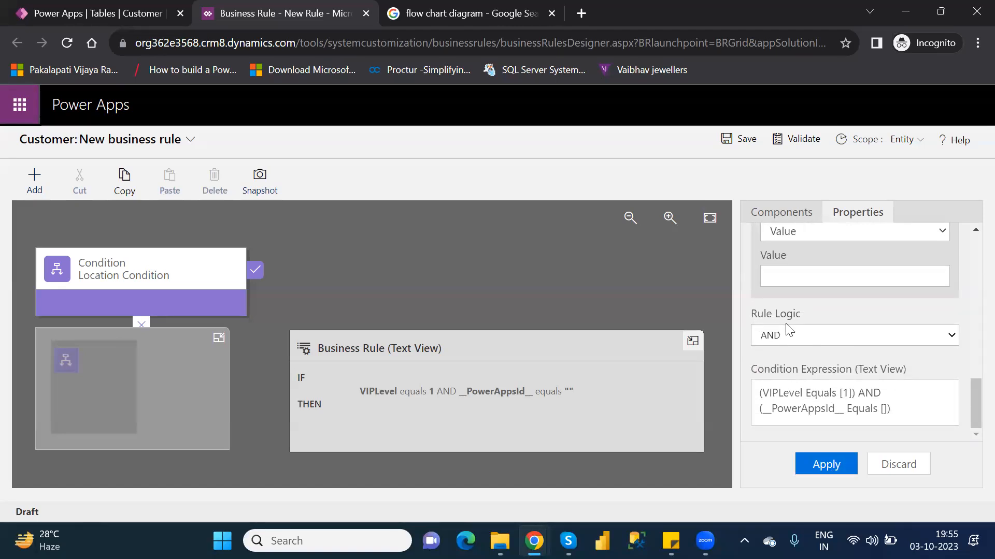
click(794, 340)
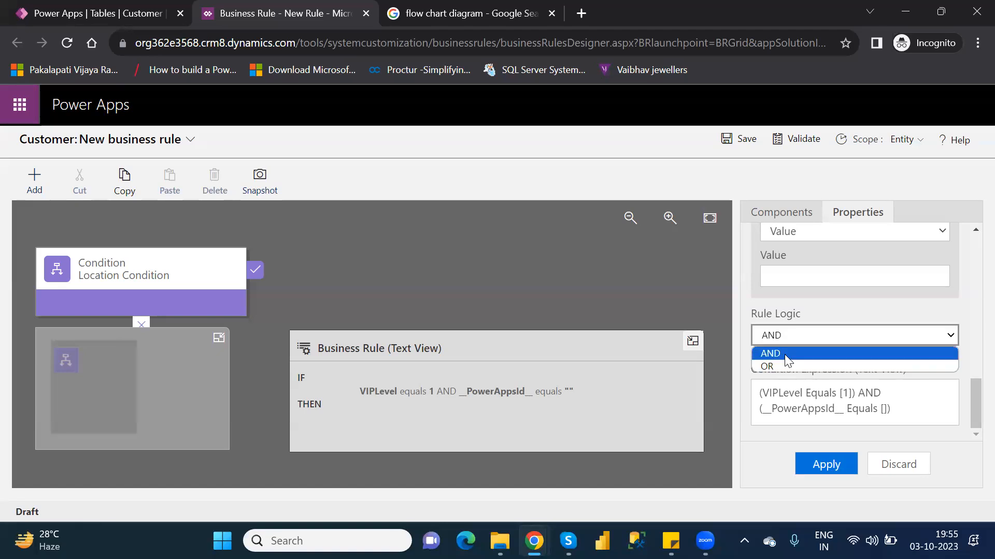
click(784, 354)
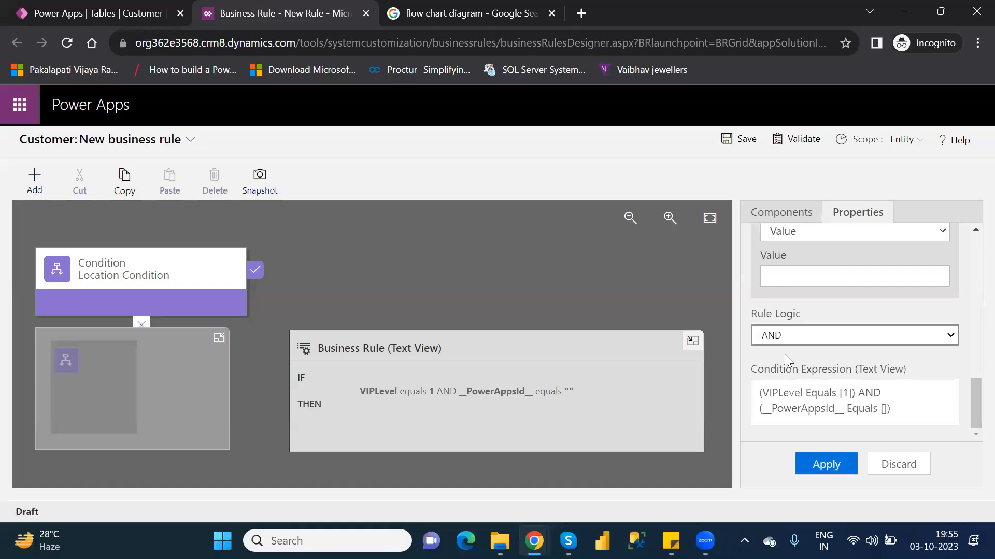
Step: Set the first rule's field back to Location with the value Hyderabad
drag(970, 405, 969, 307)
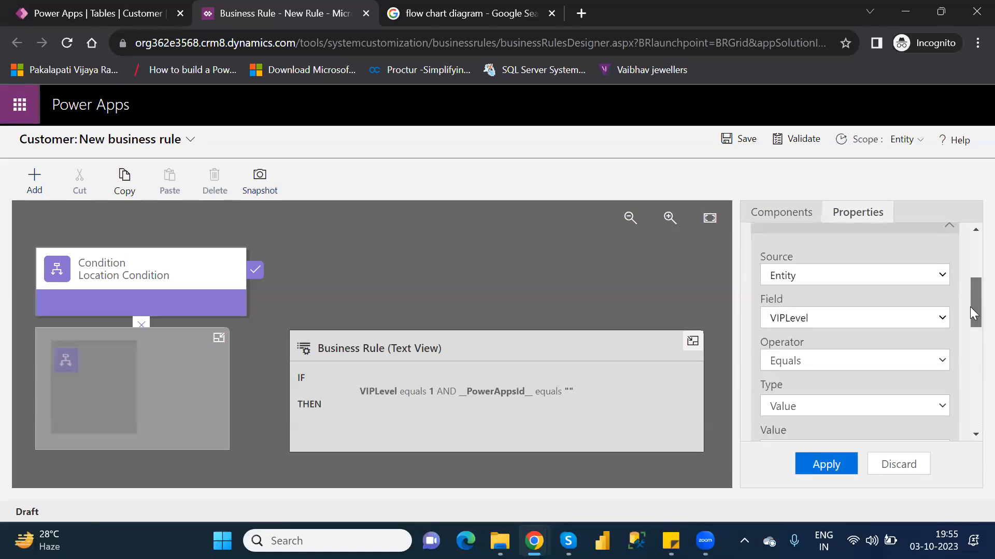
click(881, 321)
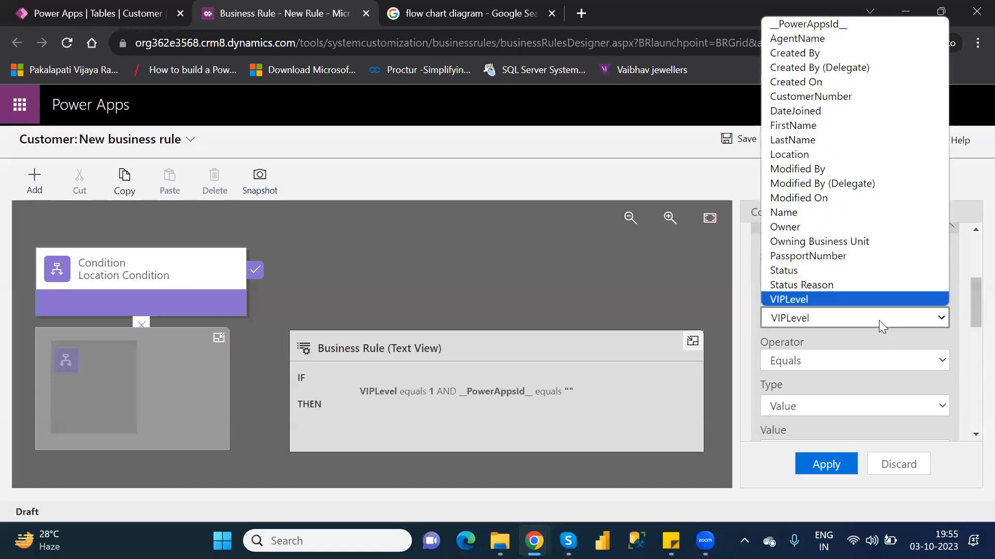
click(816, 154)
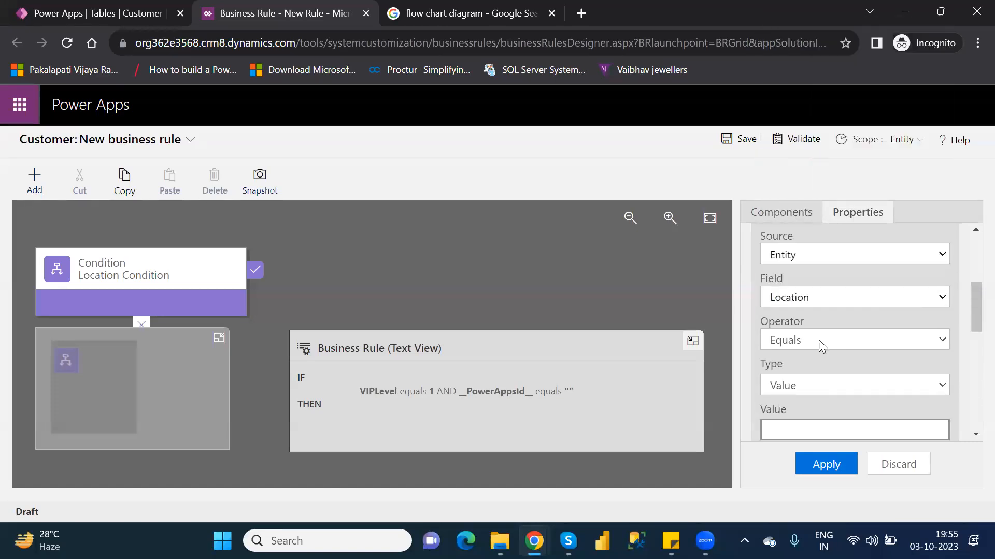
text(Hyderabad)
Step: Set the Location Condition's second rule to field VIPLevel with the value 1, and apply the condition
drag(970, 313, 970, 370)
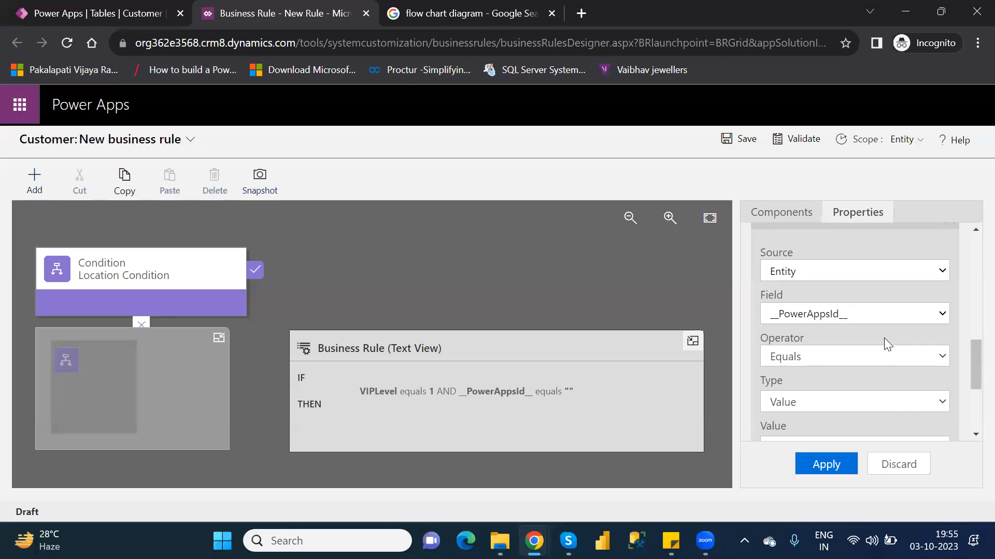
click(852, 314)
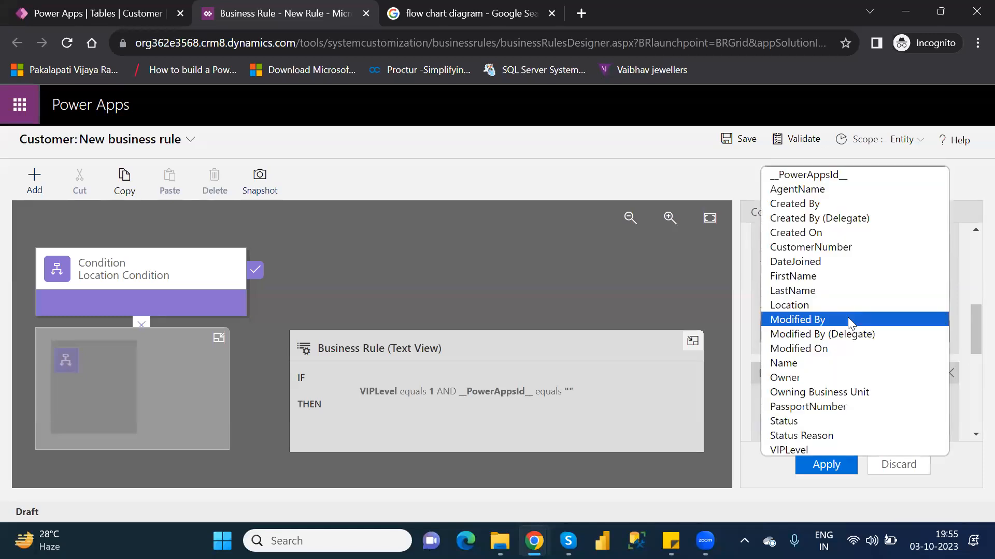
click(809, 450)
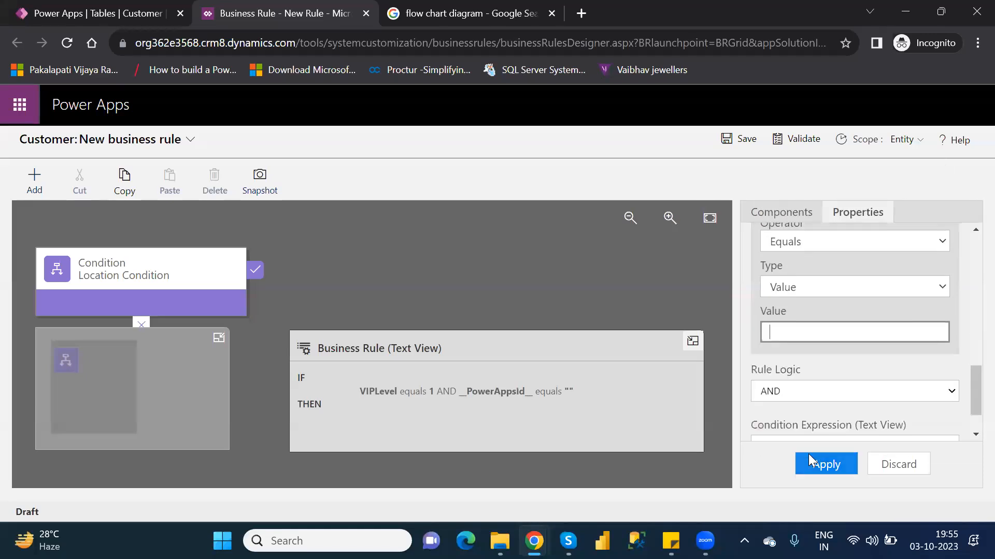
click(783, 330)
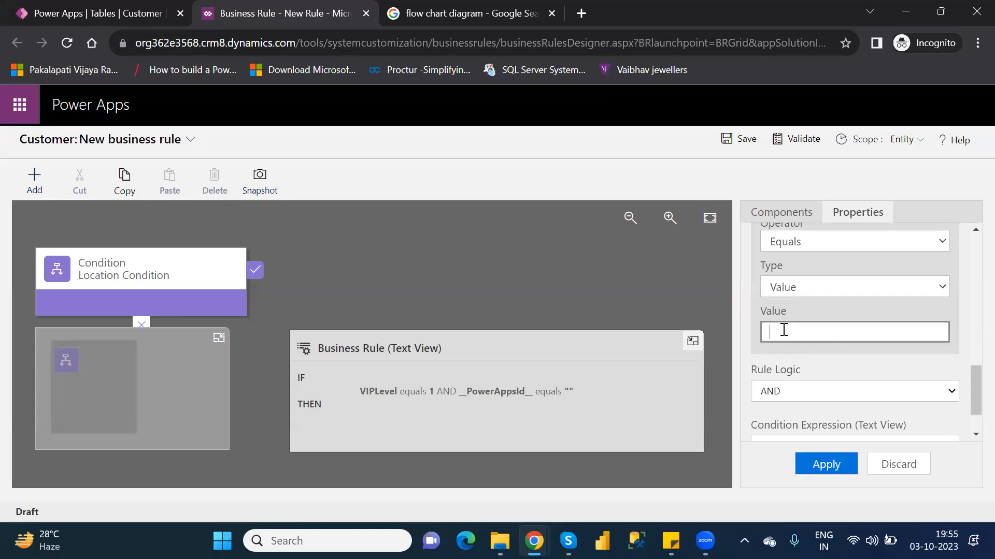
text(1)
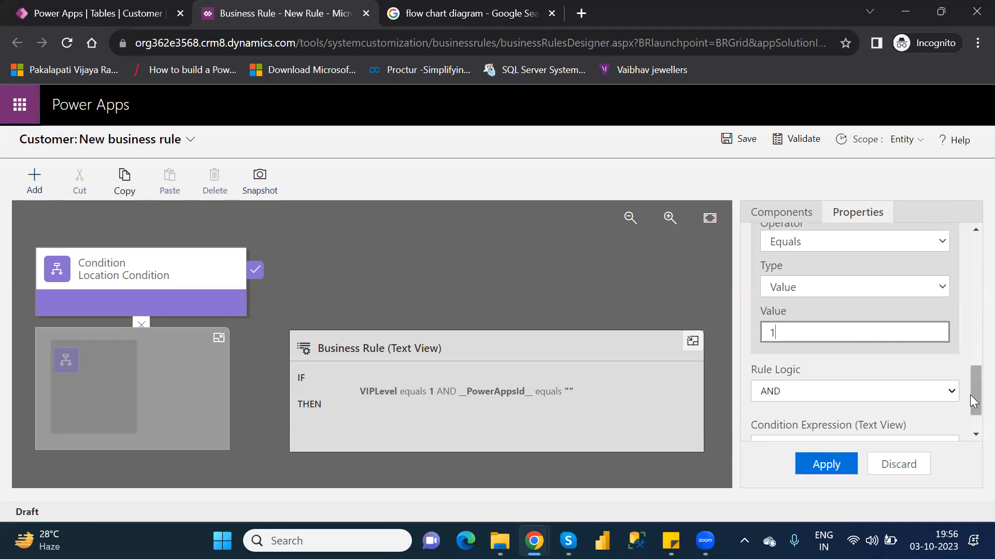
scroll(970, 395, down, 1)
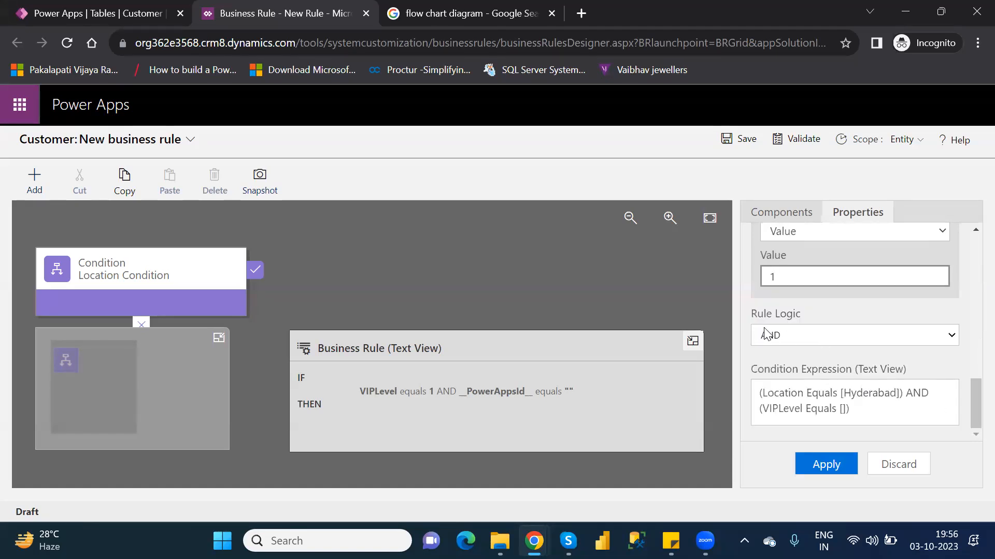
click(835, 466)
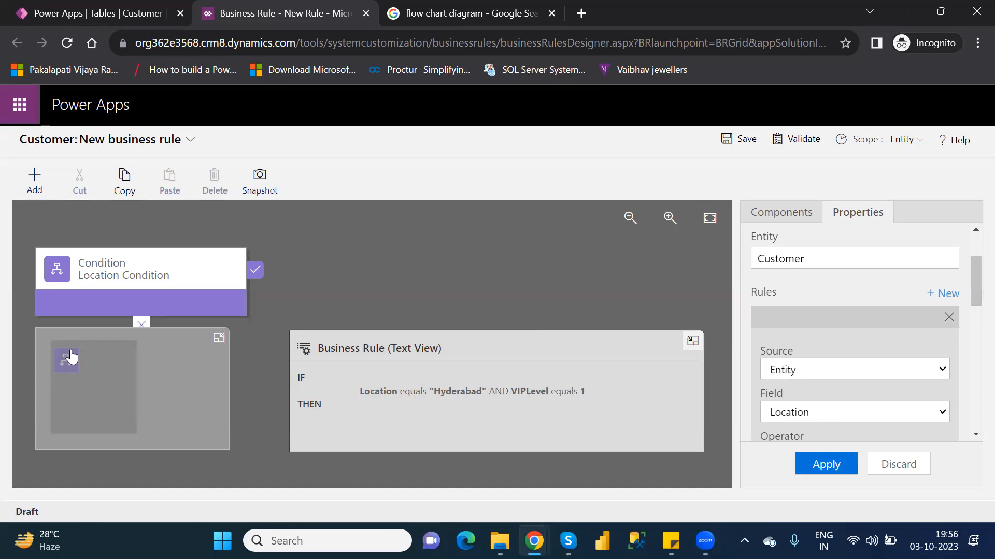
Step: Collapse the minimap so the Location Condition's false branch is uncovered on the canvas
click(256, 269)
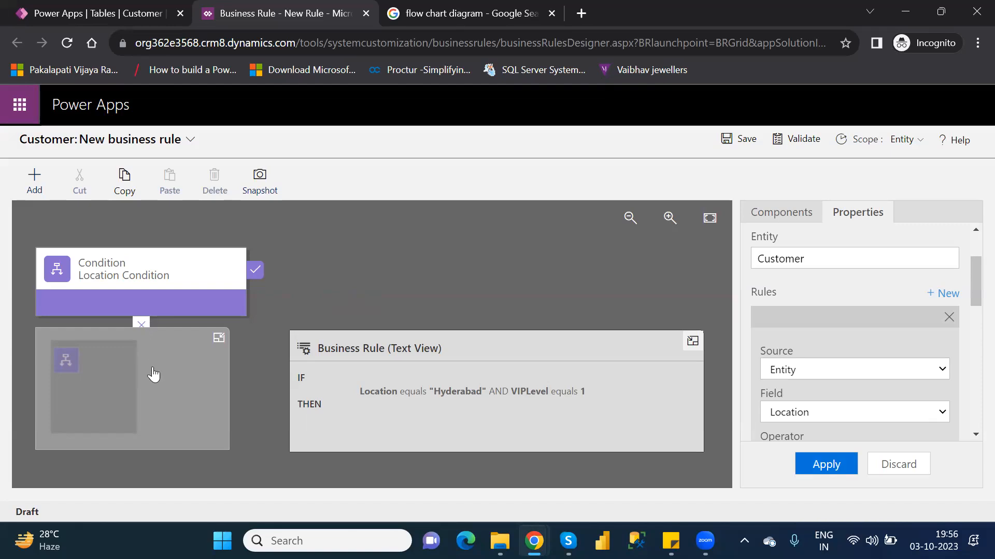
click(219, 338)
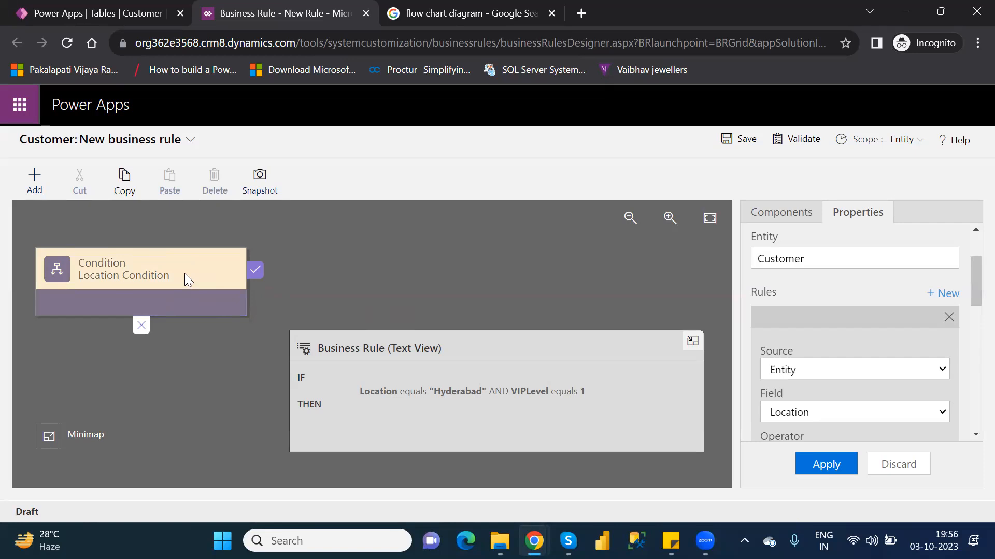
click(143, 325)
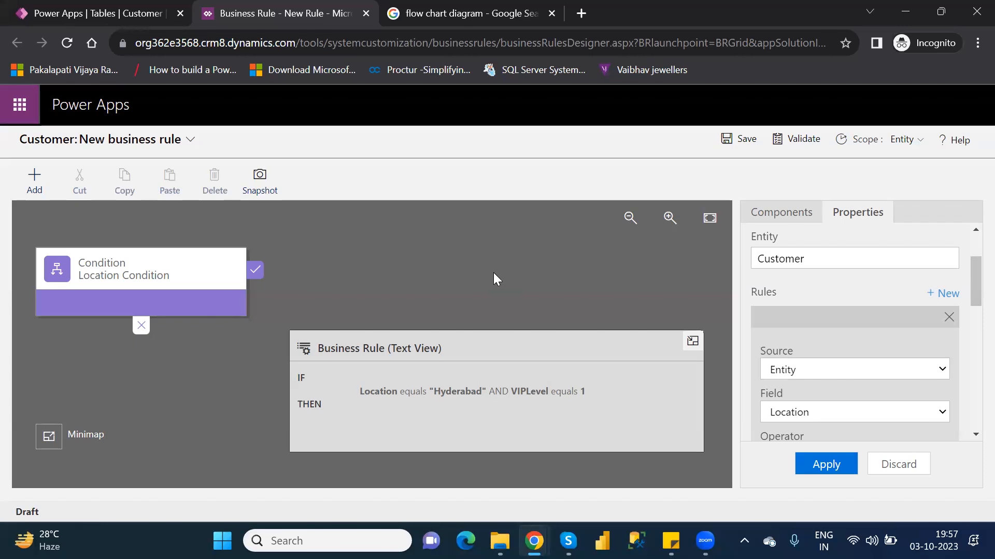
Step: Browse the action components available for the business rule
click(803, 218)
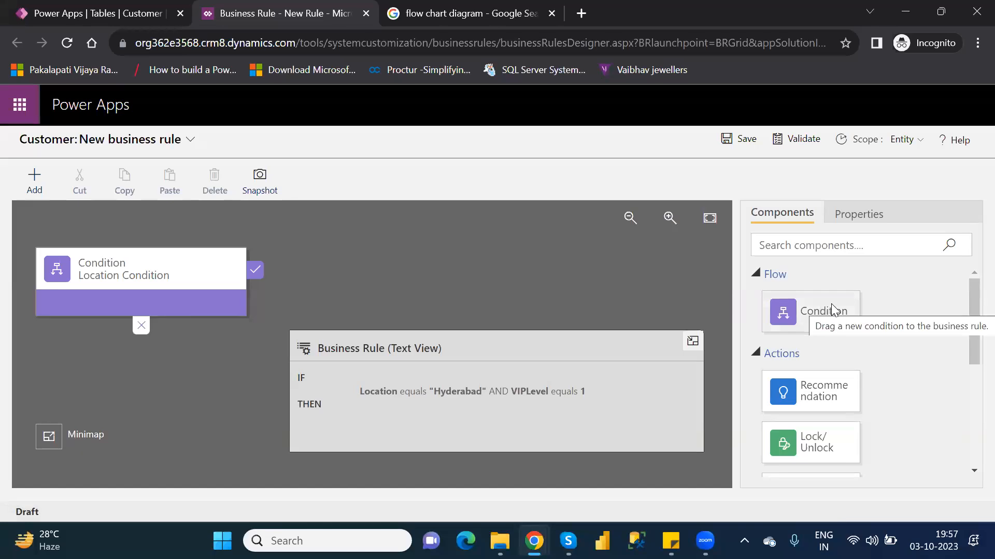
drag(970, 325, 970, 355)
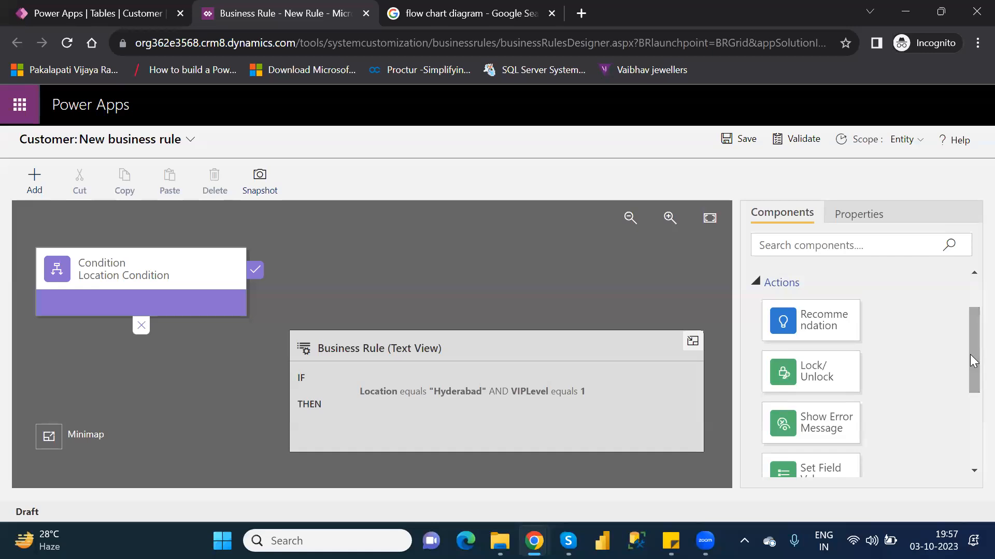
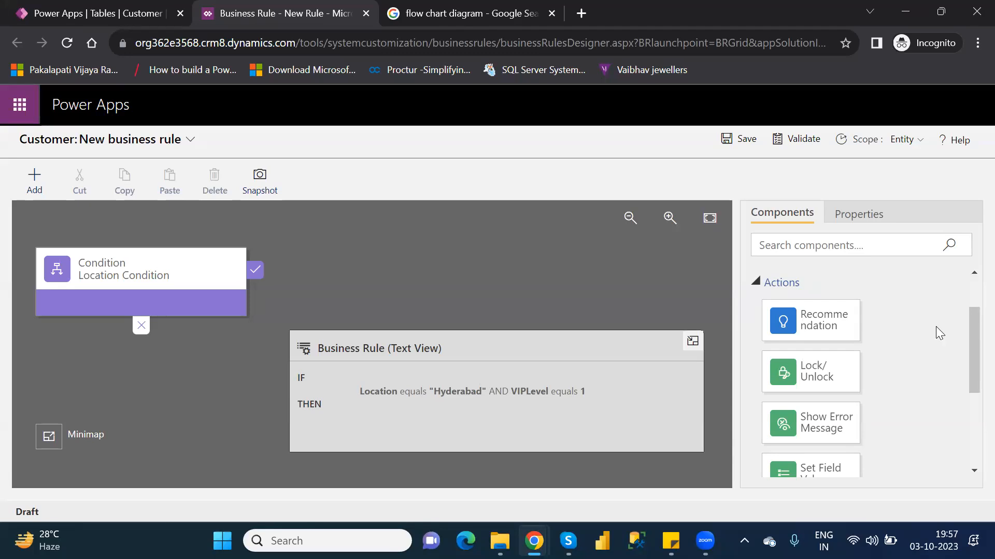
Step: Add a Show Error Message action to the true branch of the Location Condition
drag(967, 359, 970, 410)
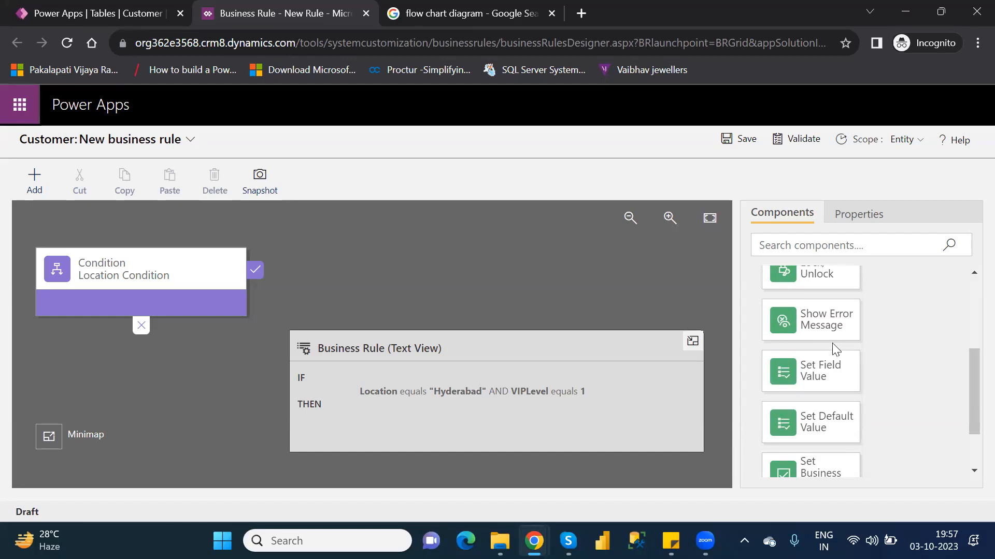
drag(818, 315, 262, 282)
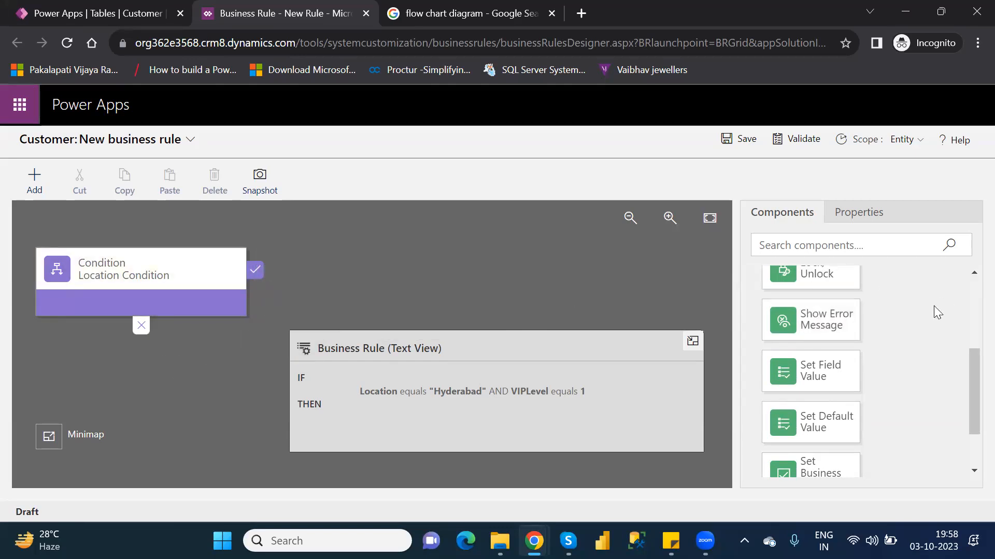
drag(808, 319, 269, 279)
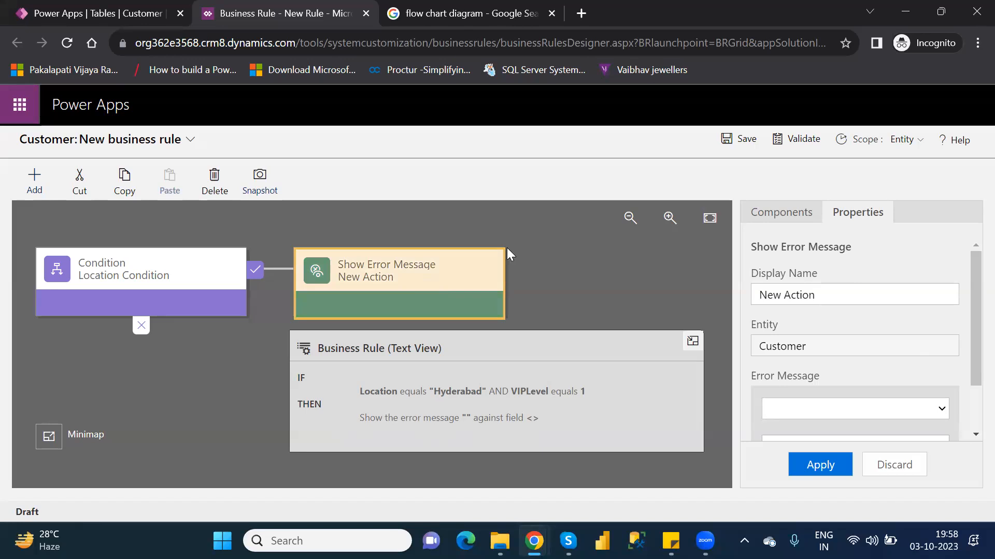
Step: Enter the error message "Don't give Location is "Hyderabad" and VIPLevel is "1"" without choosing a field, and try to apply the action
drag(969, 340, 970, 393)
click(931, 347)
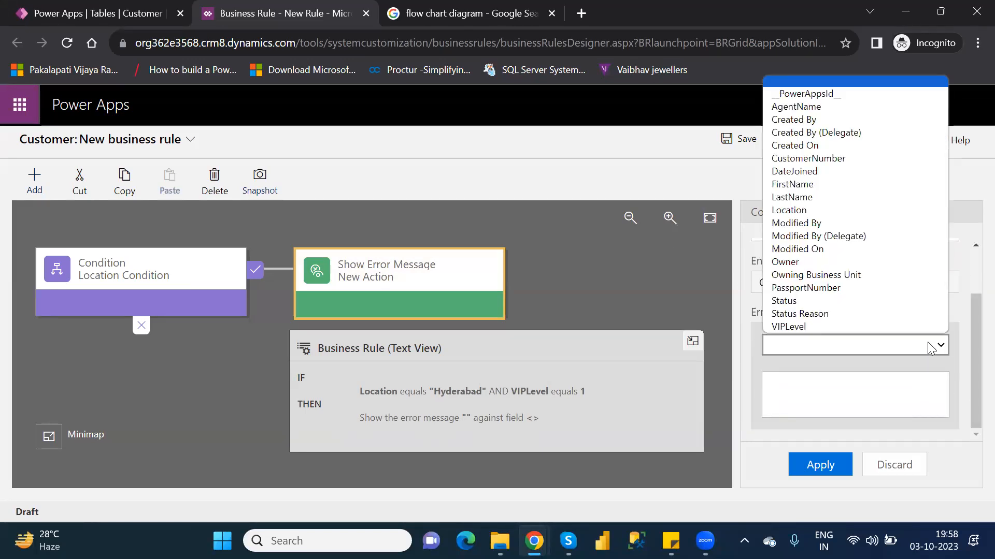
click(854, 390)
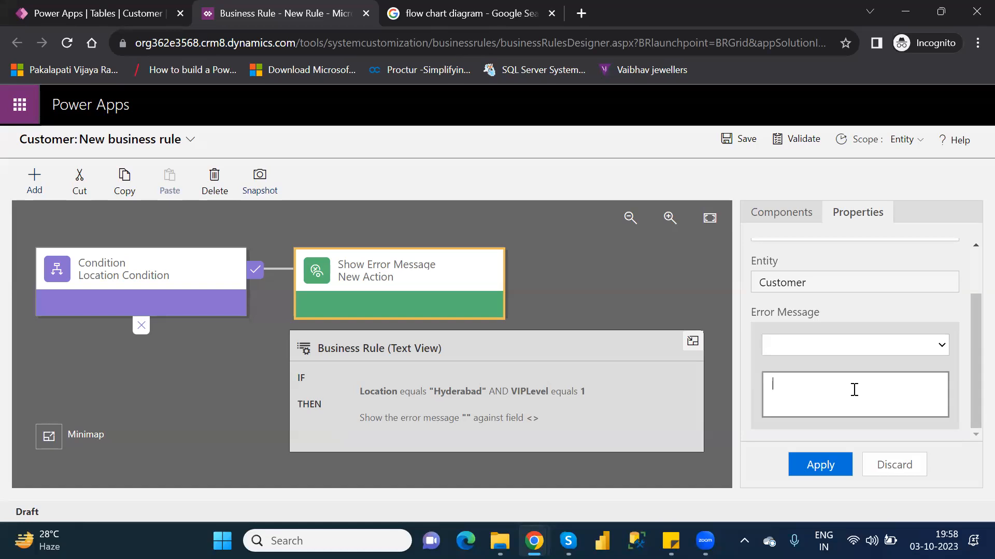
text(Don't choose)
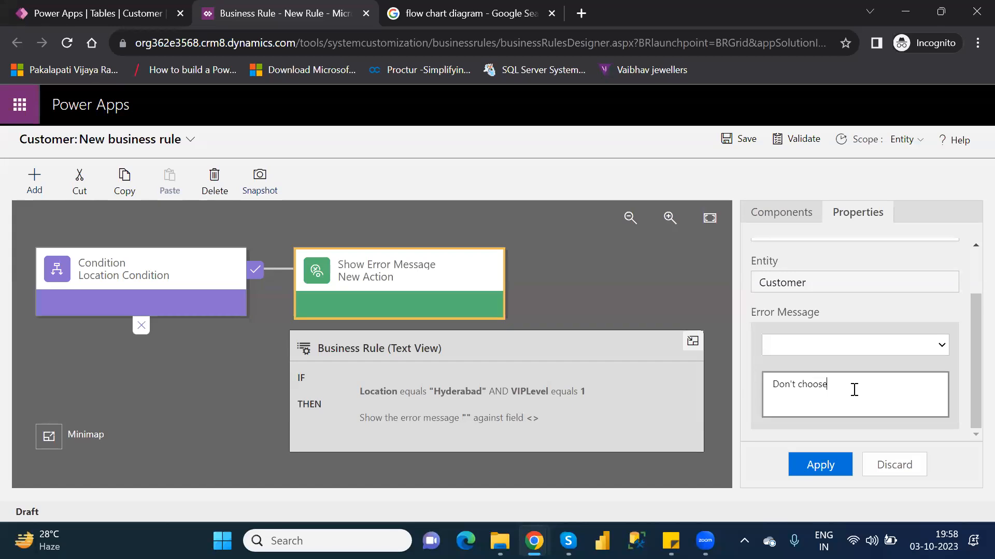
key(BackSpace)
key(BackSpace)
key(BackSpace)
key(BackSpace)
key(BackSpace)
text(give Location)
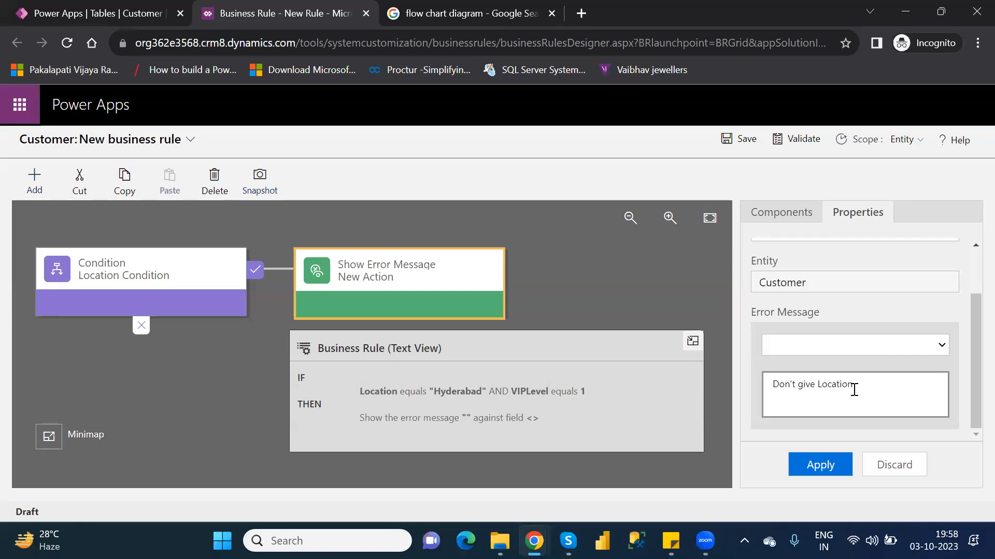
text( is )
text("")
text(Hyderab)
text(ad)
text( and)
text( VIP)
text(L)
text(evel)
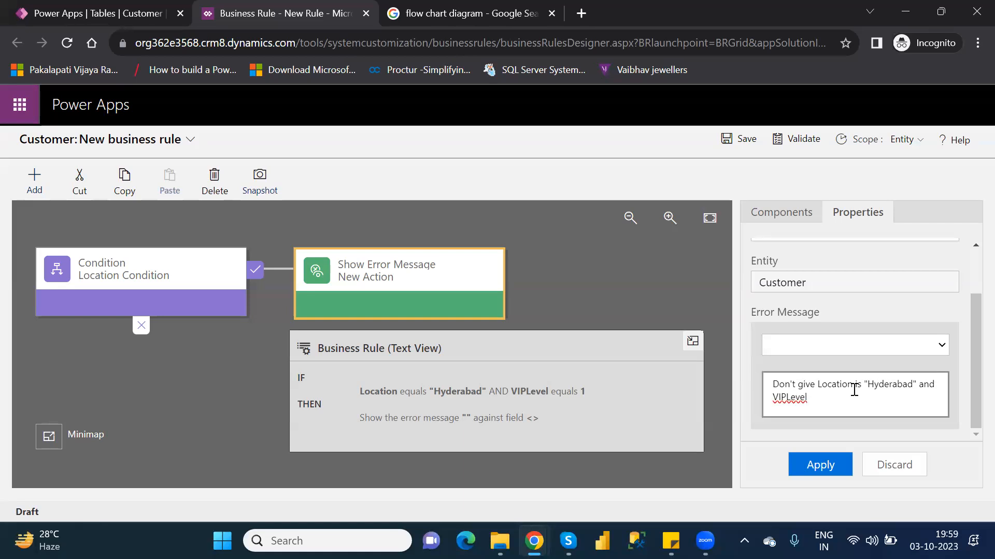
text( is)
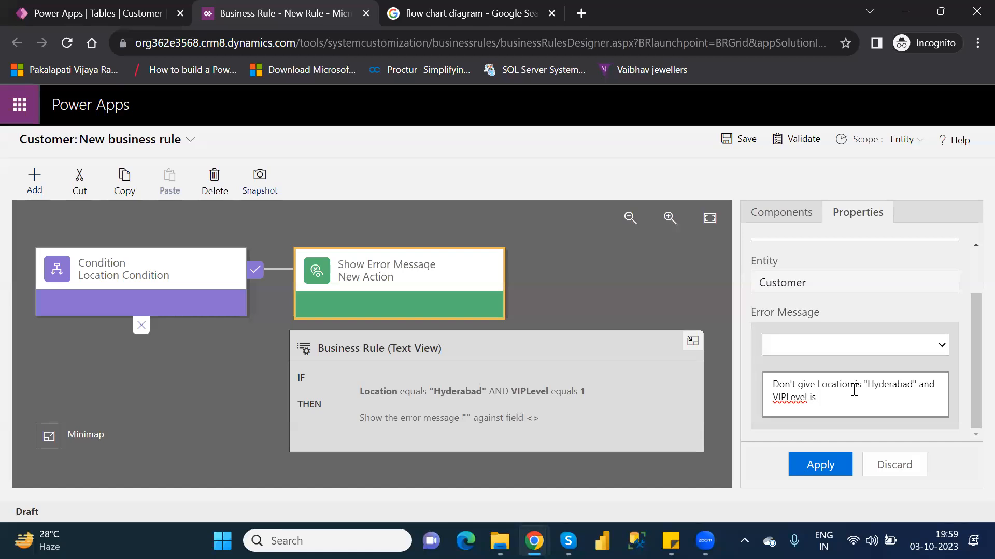
text(""1)
click(824, 470)
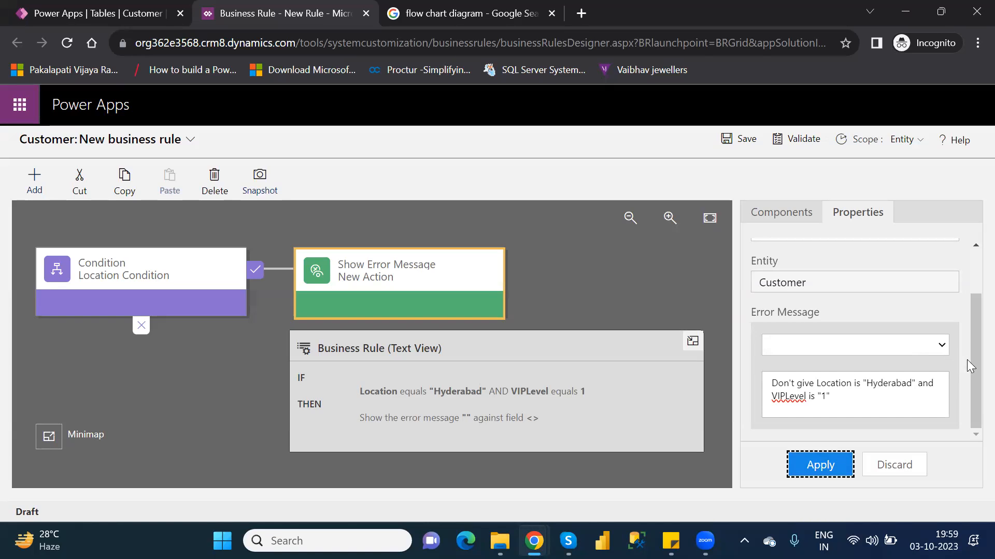
Step: Set the error message's field to Location with the message text "Don't", and apply the action
drag(970, 381, 971, 319)
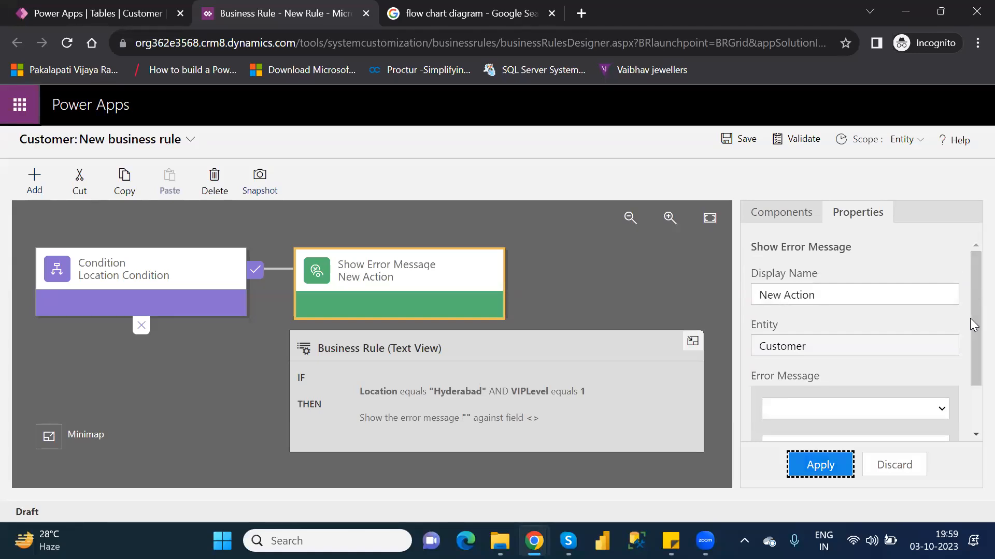
click(894, 407)
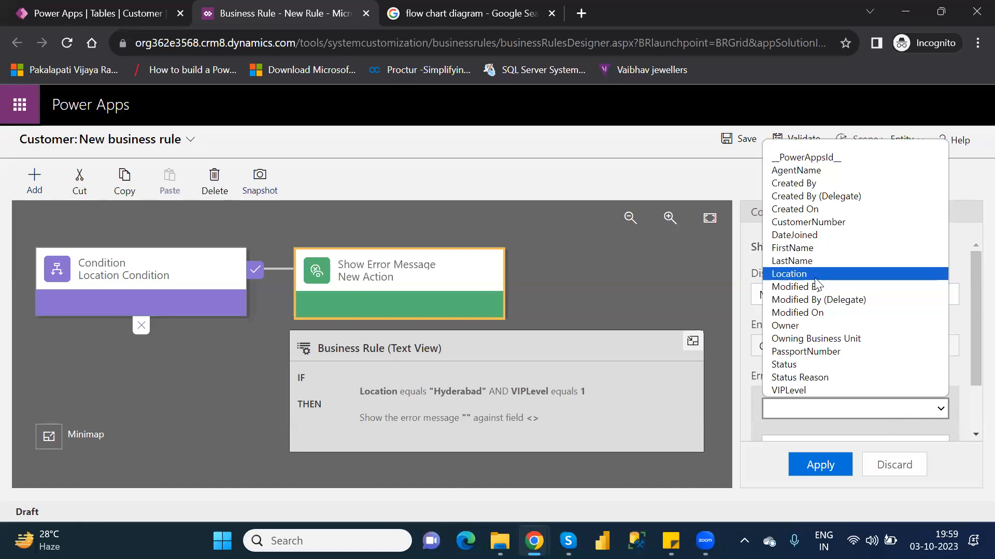
click(815, 278)
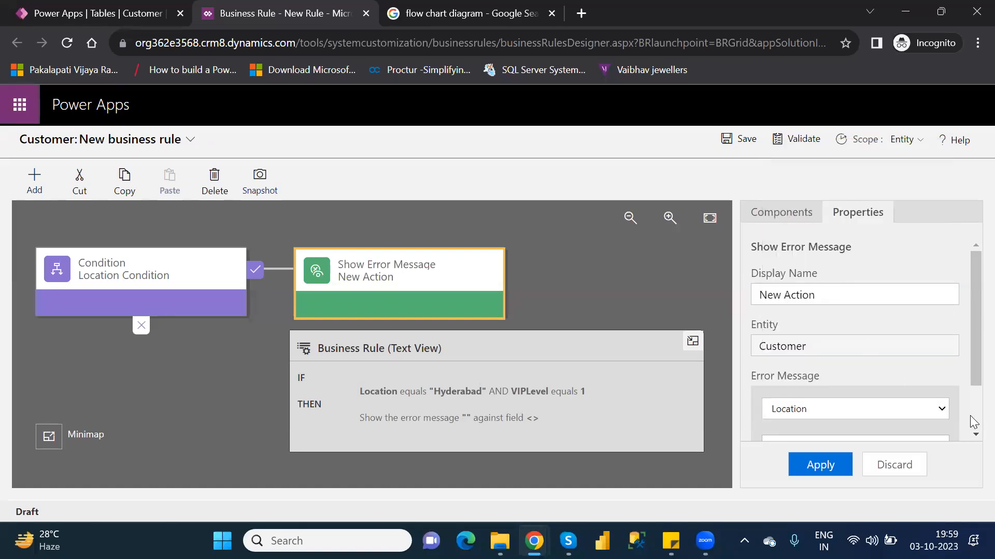
drag(970, 371, 859, 395)
scroll(857, 396, up, 1)
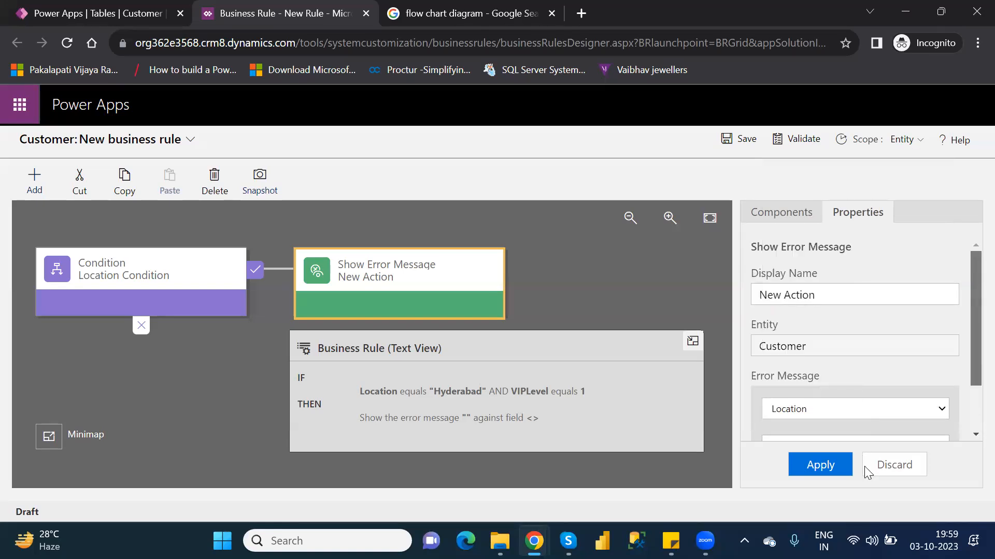
scroll(891, 459, down, 1)
click(848, 399)
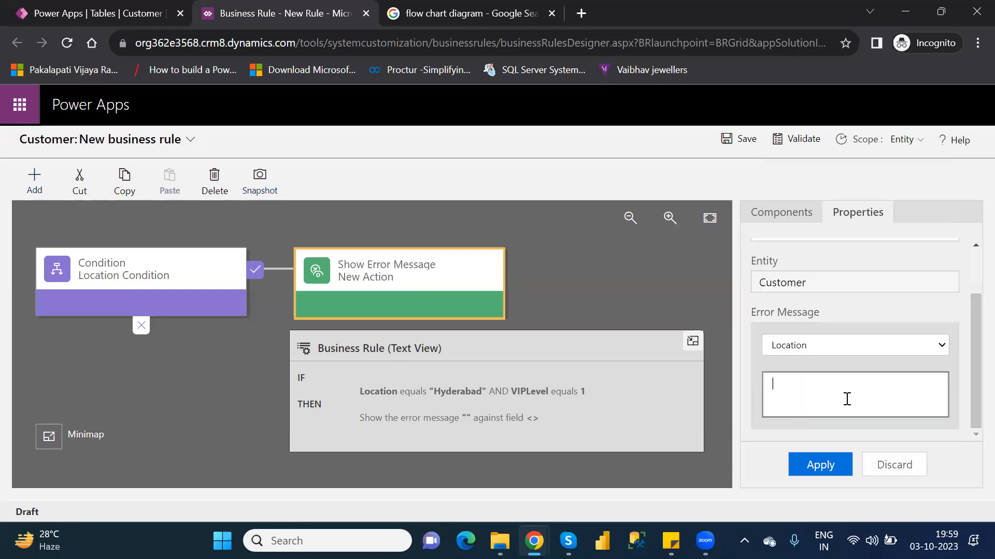
text(Don't)
click(824, 466)
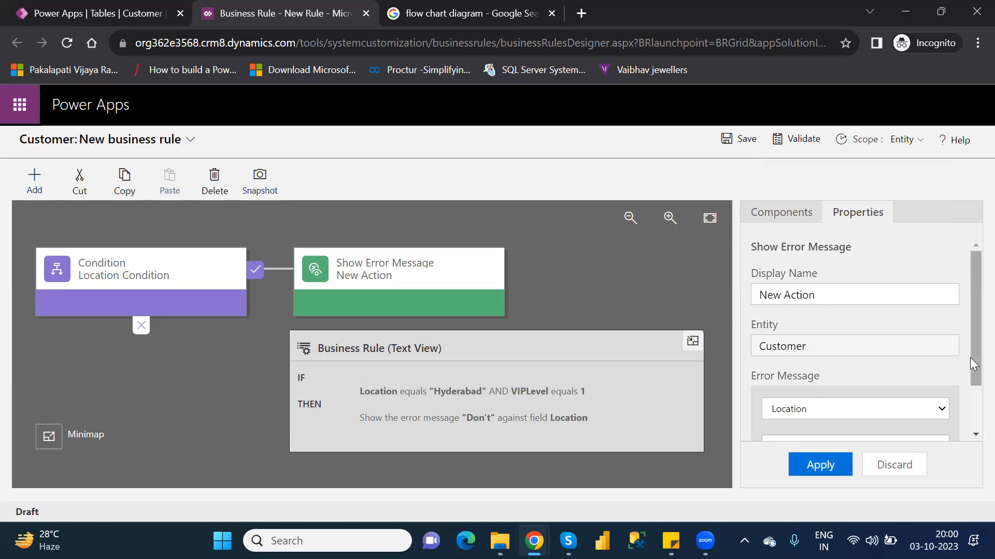
Step: Extend the Location error message to "Don't give Location is Hyderabad", copy its text, and apply the action
drag(970, 355, 969, 416)
click(832, 392)
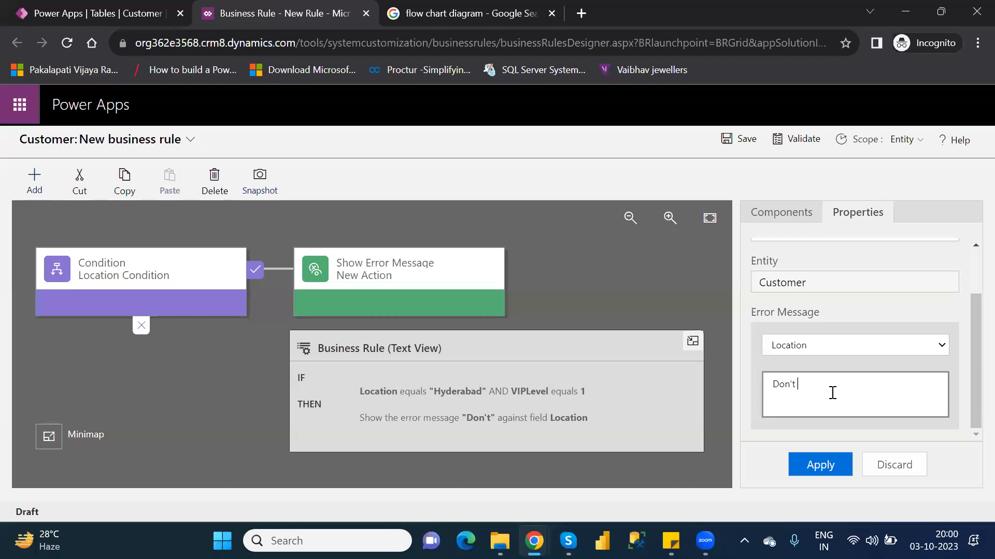
text(give Location is)
text(Hyderabad)
key(ctrl+a)
key(ctrl+c)
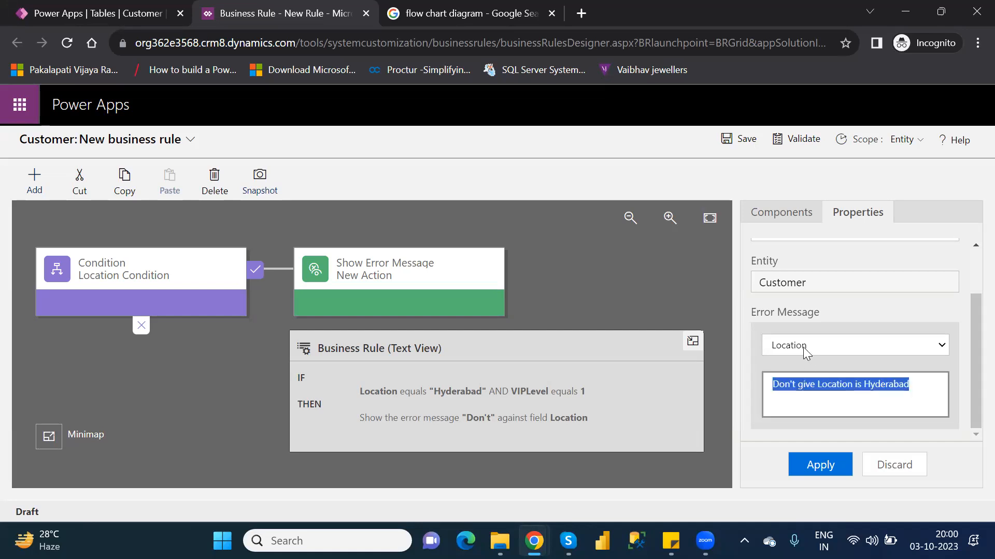
click(817, 469)
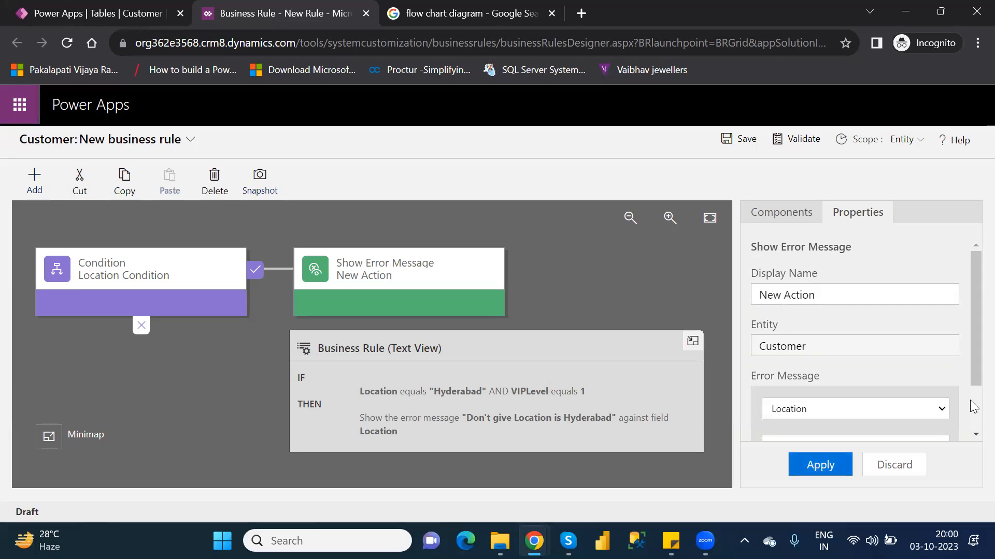
Step: Switch the error message's field to VIPLevel, adapt the copied text to "Don't give VIP level is 1", and apply the action
drag(969, 343, 970, 416)
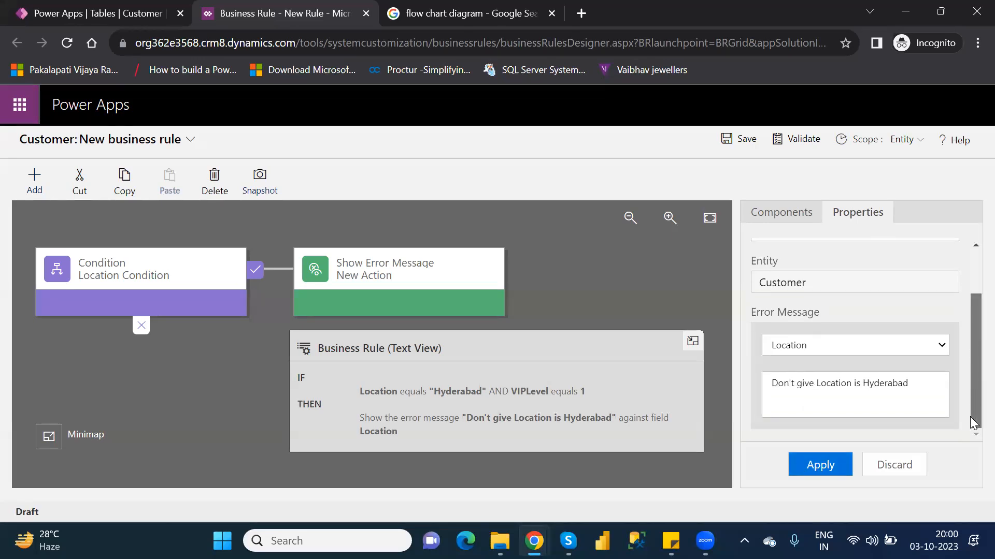
click(867, 345)
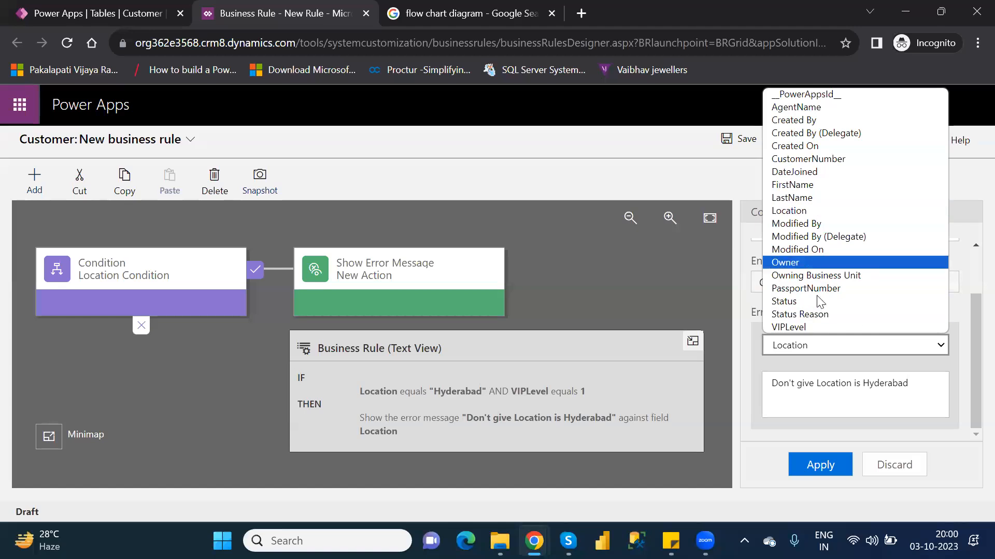
click(806, 328)
click(810, 393)
key(ctrl+v)
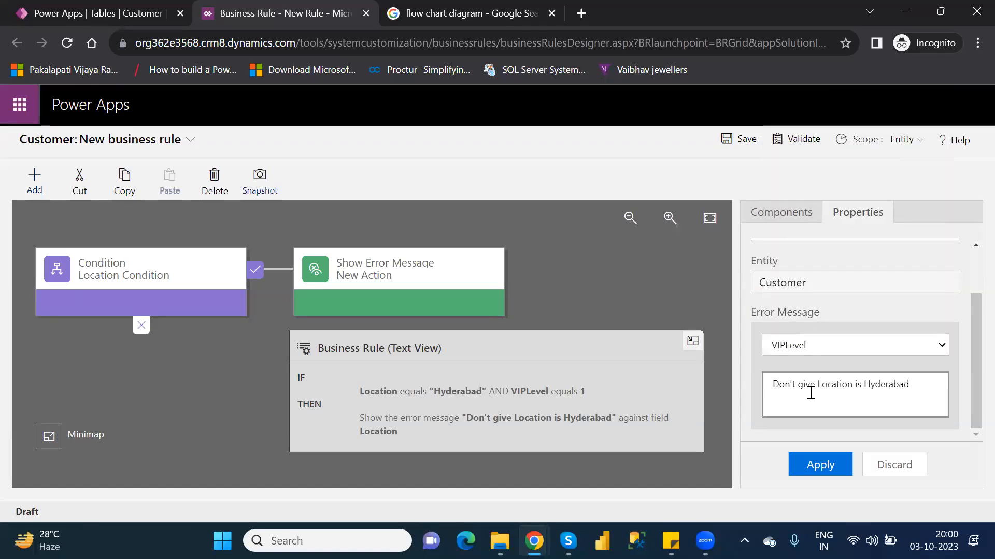
drag(919, 378, 819, 384)
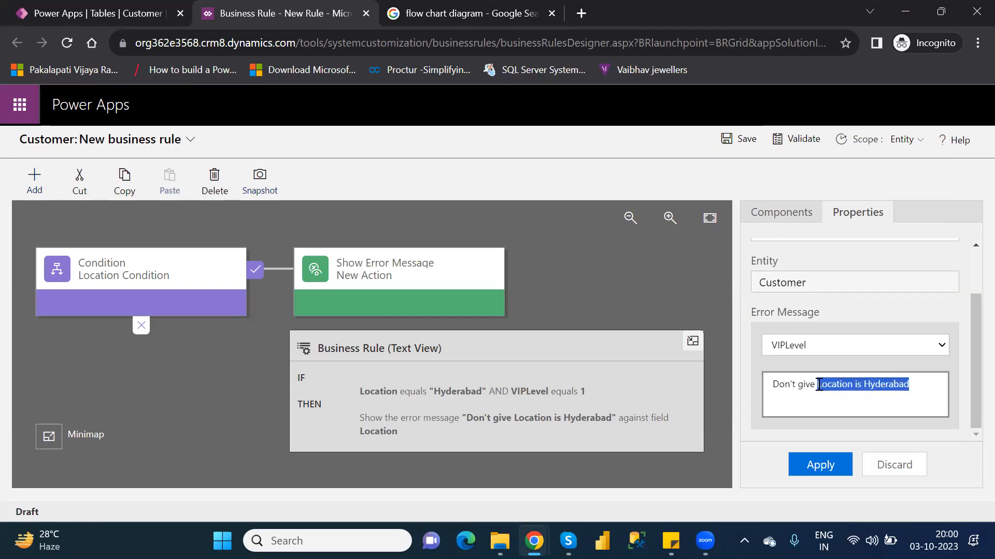
text(VIP le)
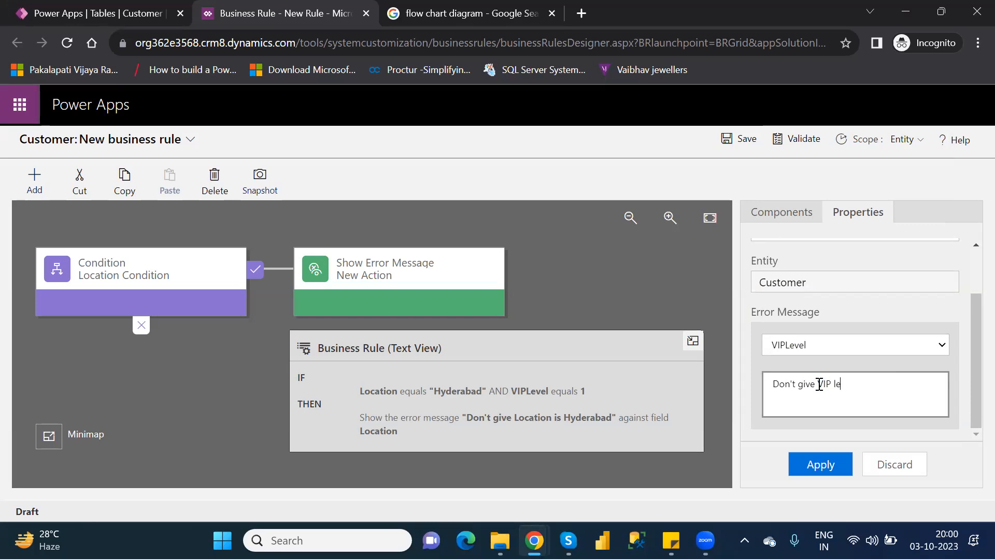
text(vel is 1)
click(821, 465)
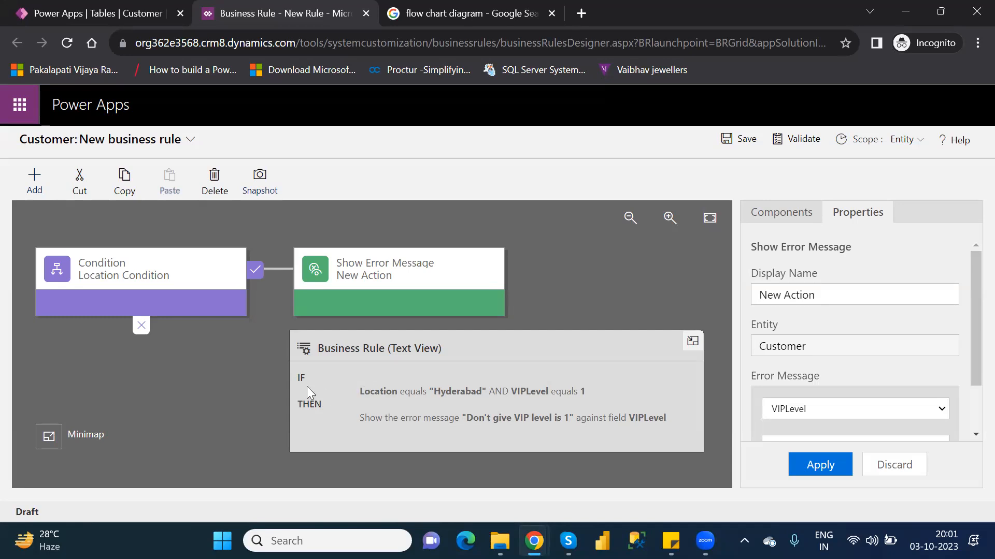
Step: Review the properties of the Location Condition and the Show Error Message action, and the available components
click(139, 255)
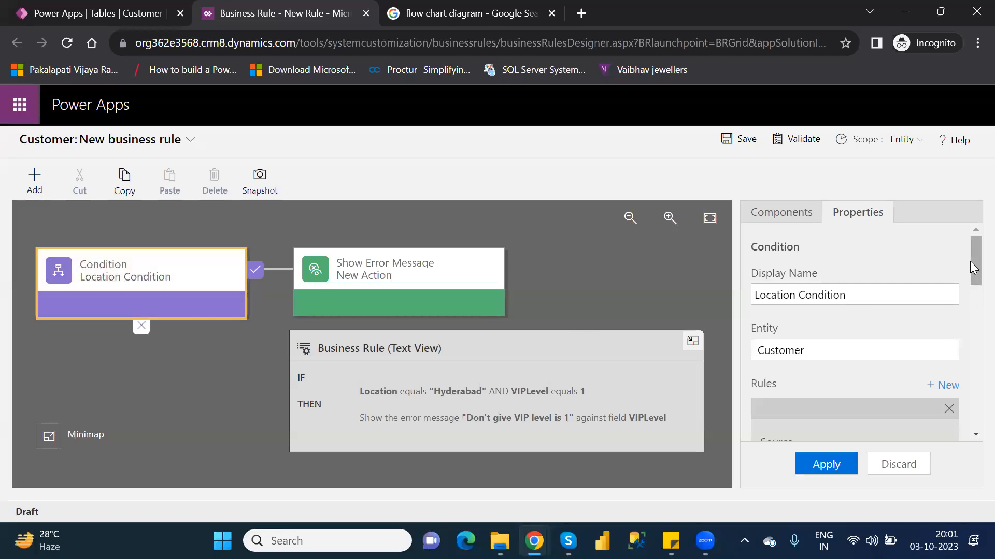
click(343, 293)
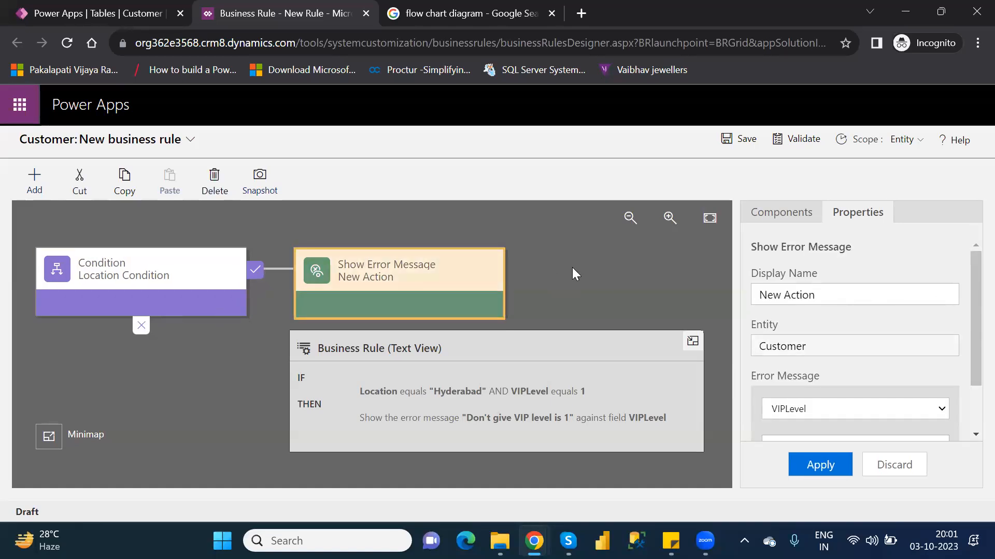
click(792, 221)
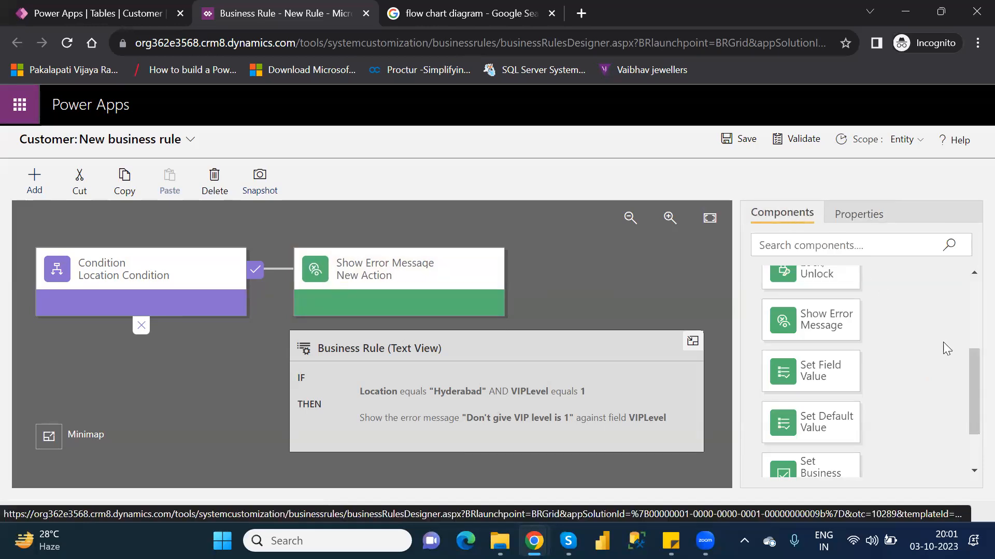
mouse_move(970, 390)
mouse_down()
mouse_move(970, 440)
mouse_move(970, 376)
mouse_up()
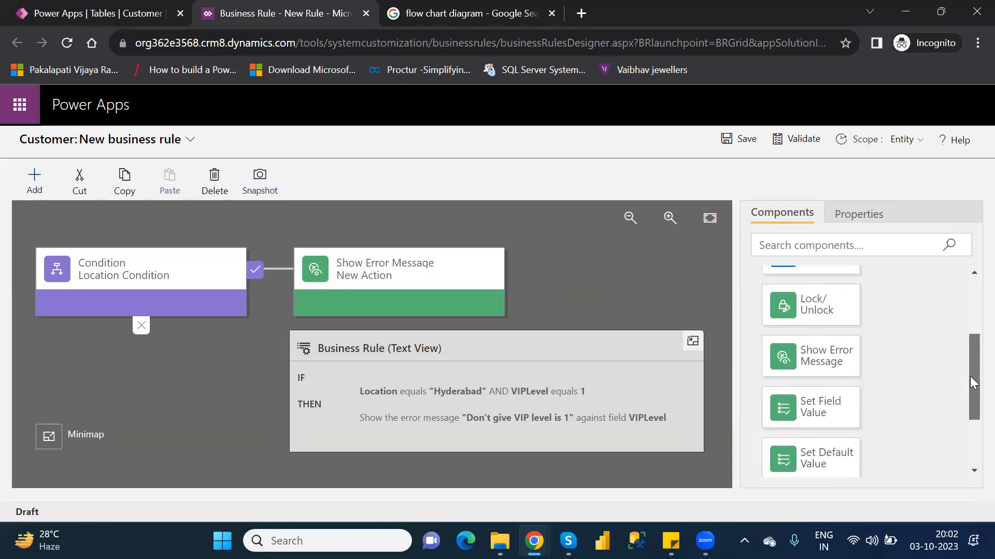
drag(970, 377, 971, 312)
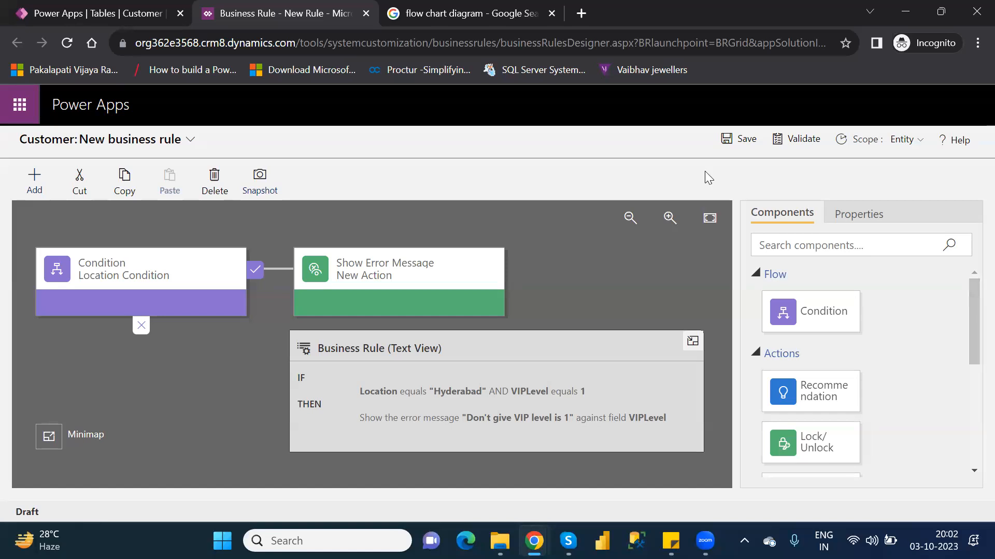
Step: Save the business rule and validate it, dismissing the activation prompt
click(742, 148)
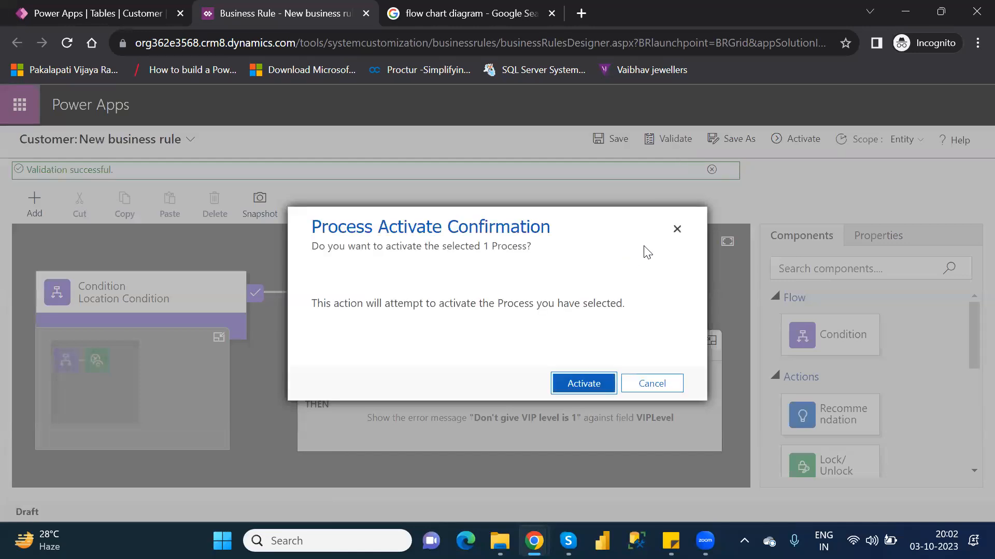
click(677, 230)
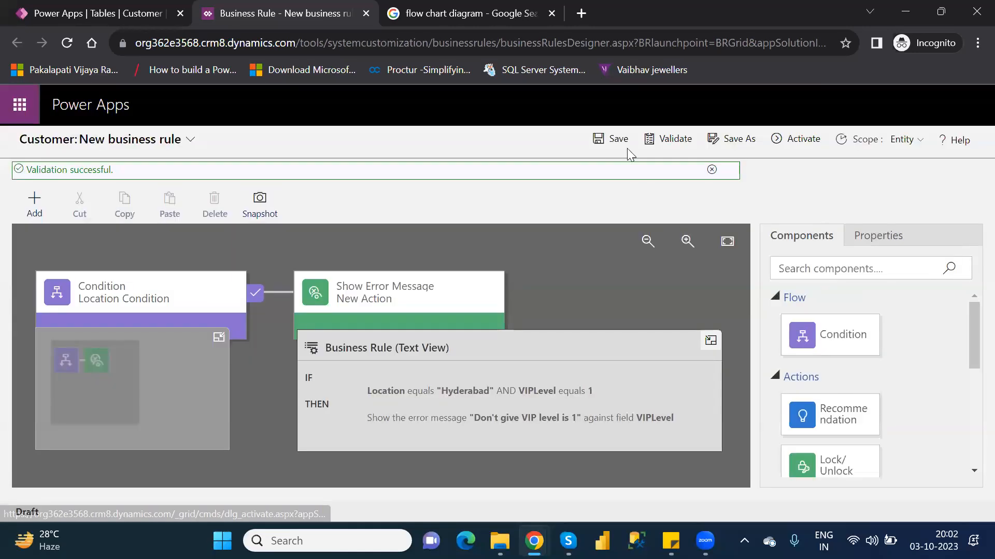
click(659, 147)
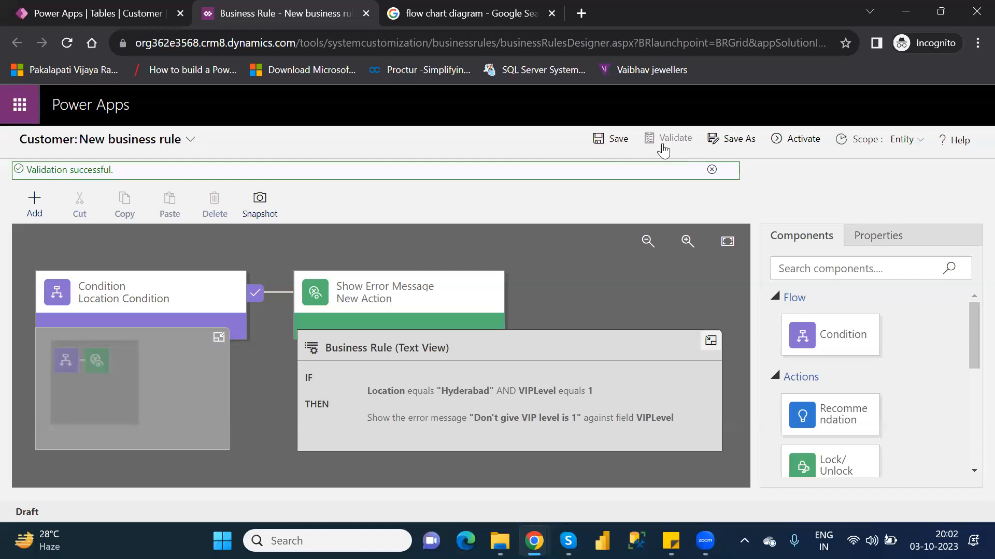
Step: Activate the Customer business rule and confirm the activation
click(800, 145)
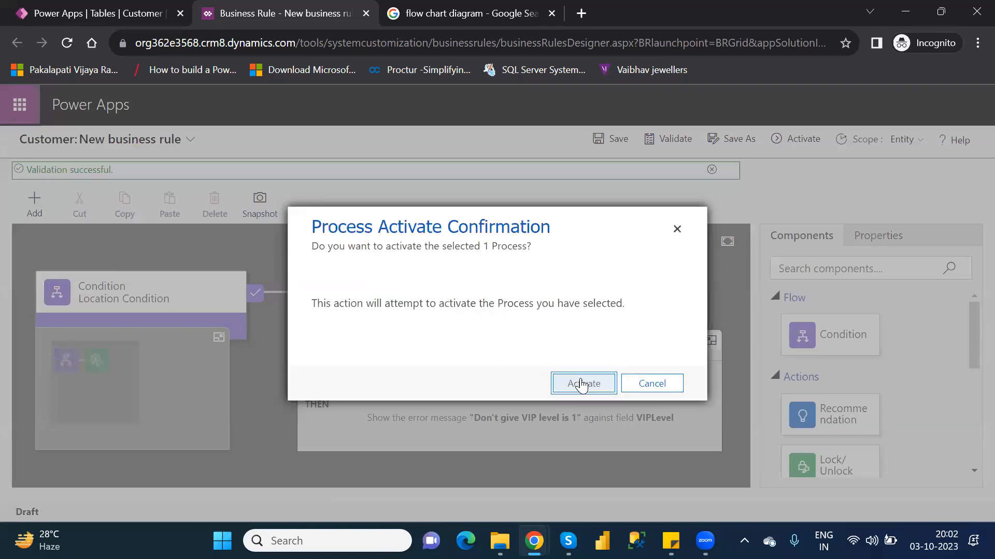
click(581, 384)
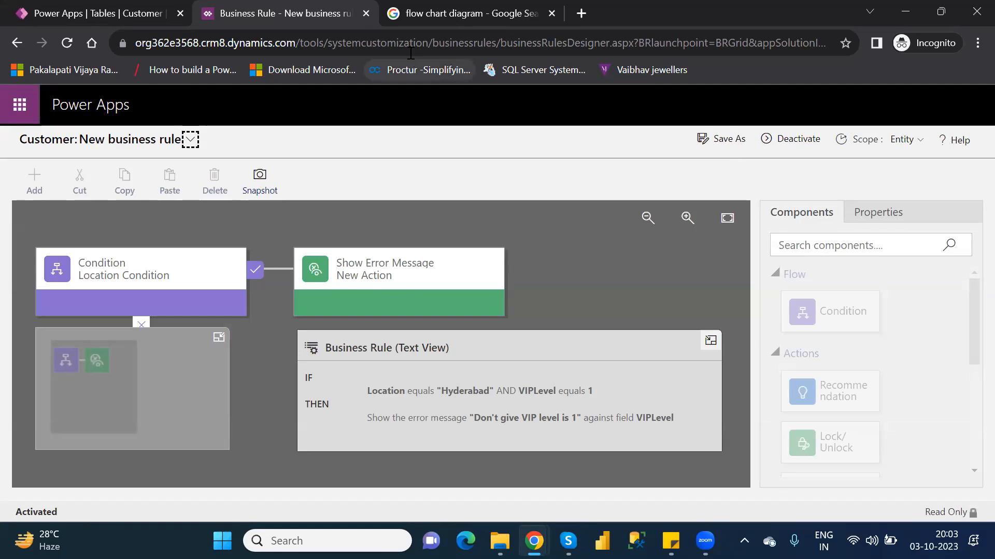
Step: Close the rule designer, finish the rule creation prompt, and refresh the Customer table's business rules list
click(367, 13)
click(116, 17)
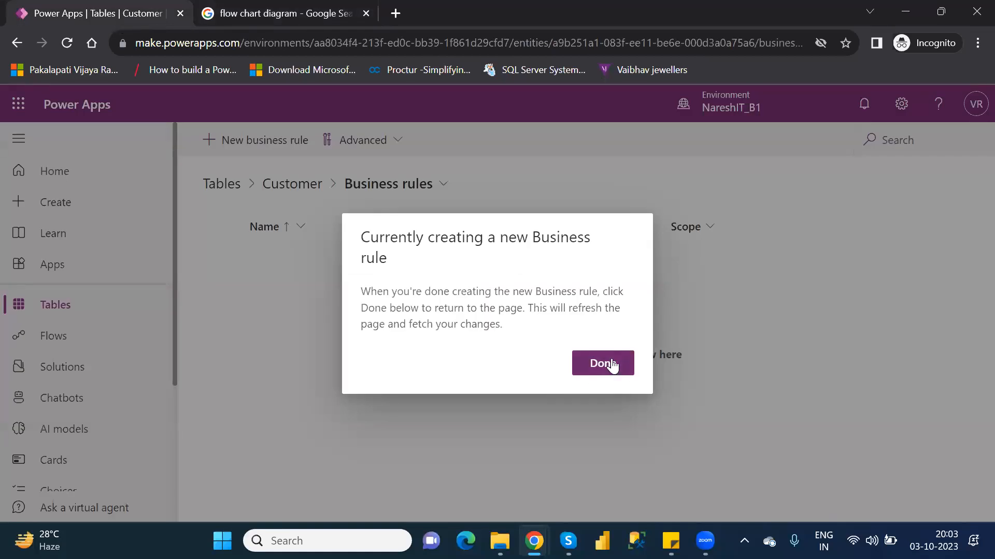
click(603, 365)
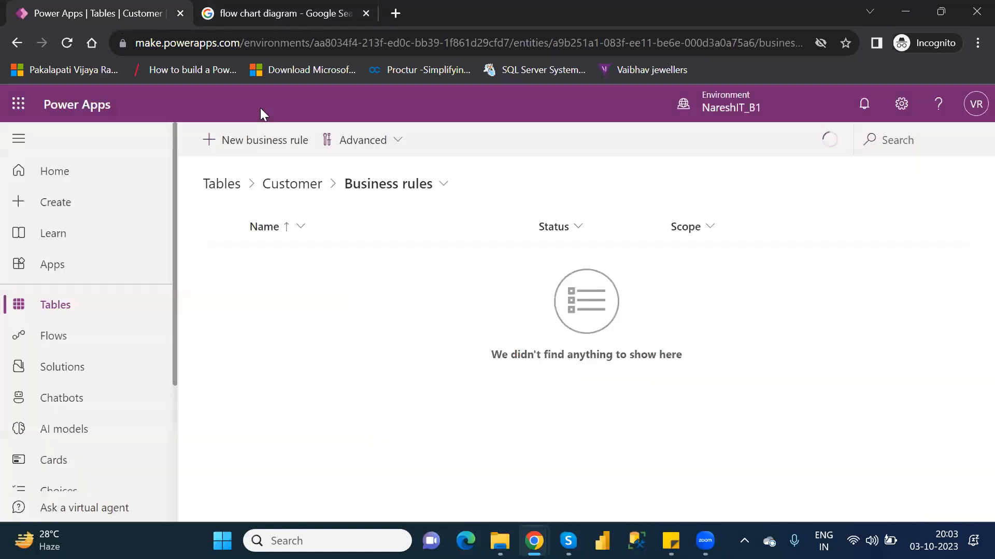
click(67, 47)
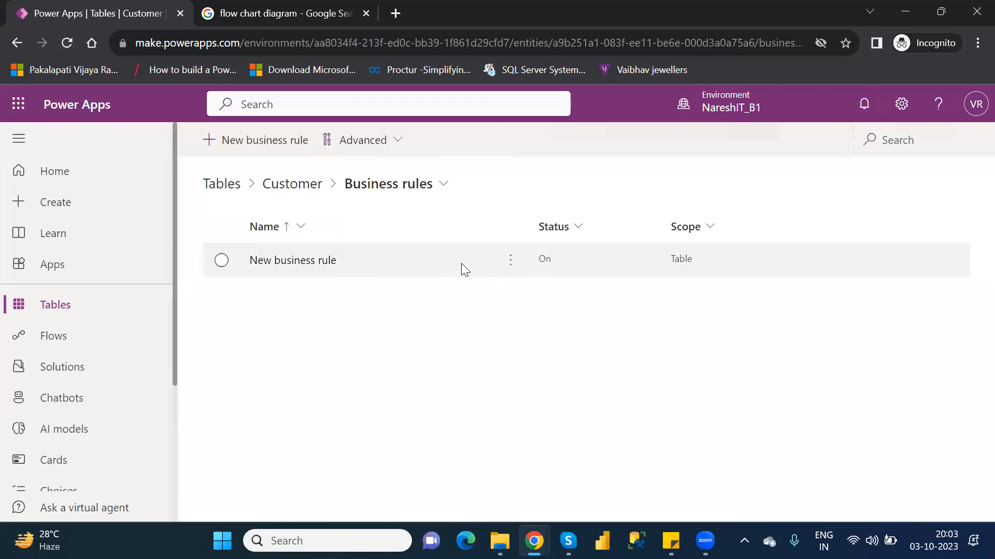
Step: Open the new Customer business rule for editing and deactivate it, confirming the deactivation
click(513, 270)
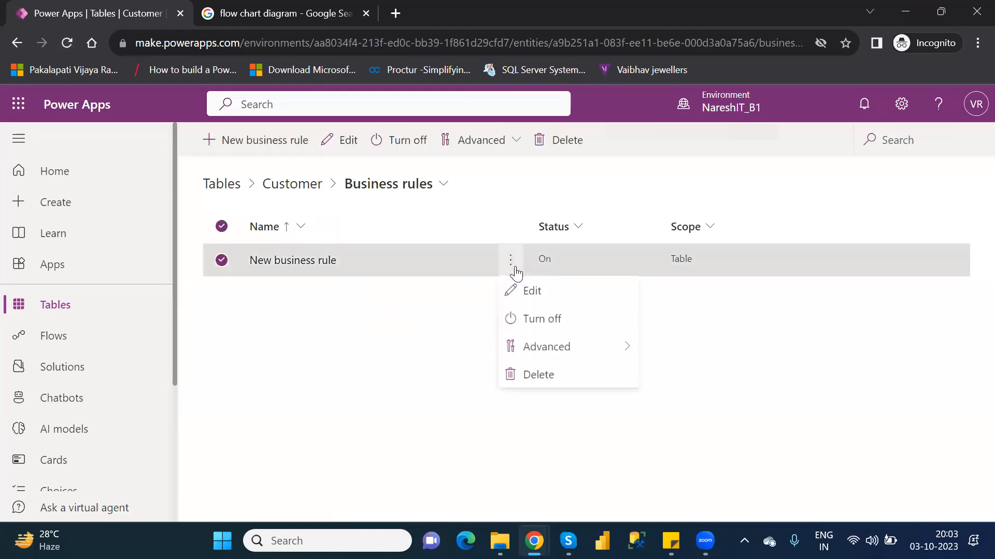
click(543, 293)
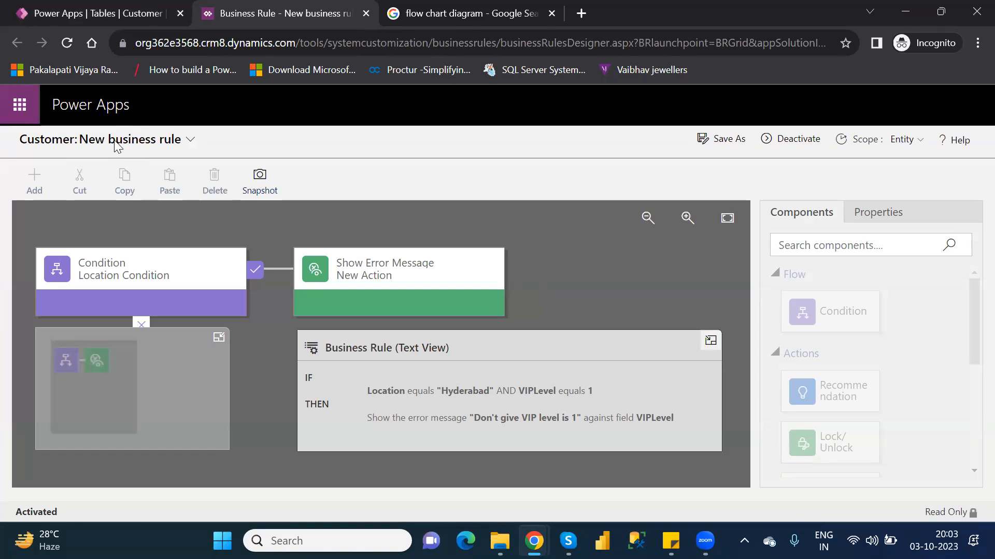
click(785, 142)
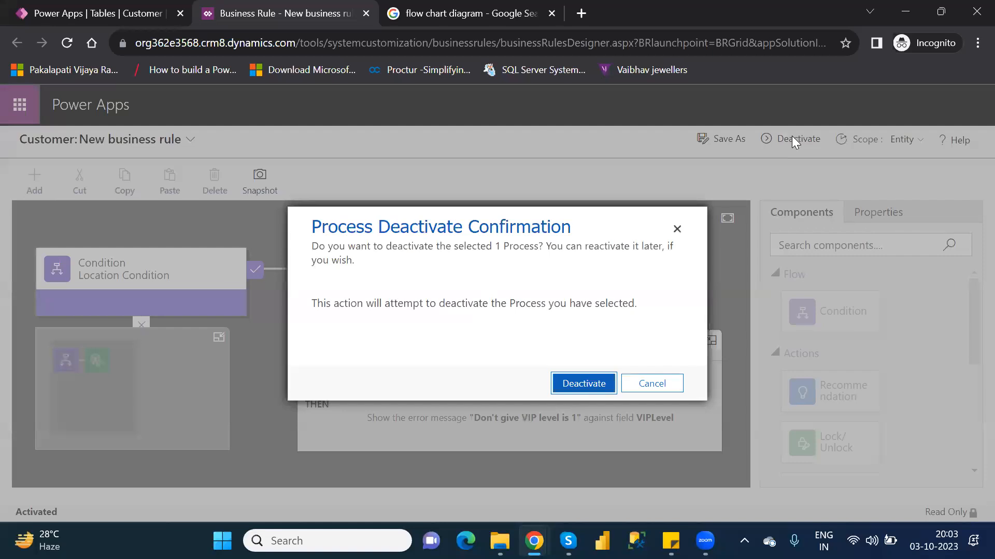
click(583, 384)
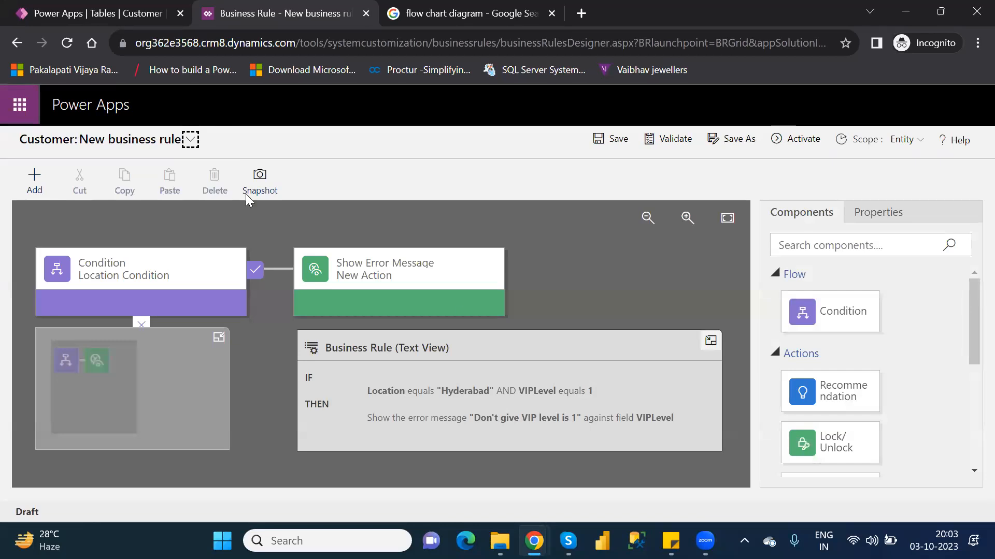
Step: Rename the business rule as "Location and VIP Level Rule" and save it
click(191, 140)
click(191, 140)
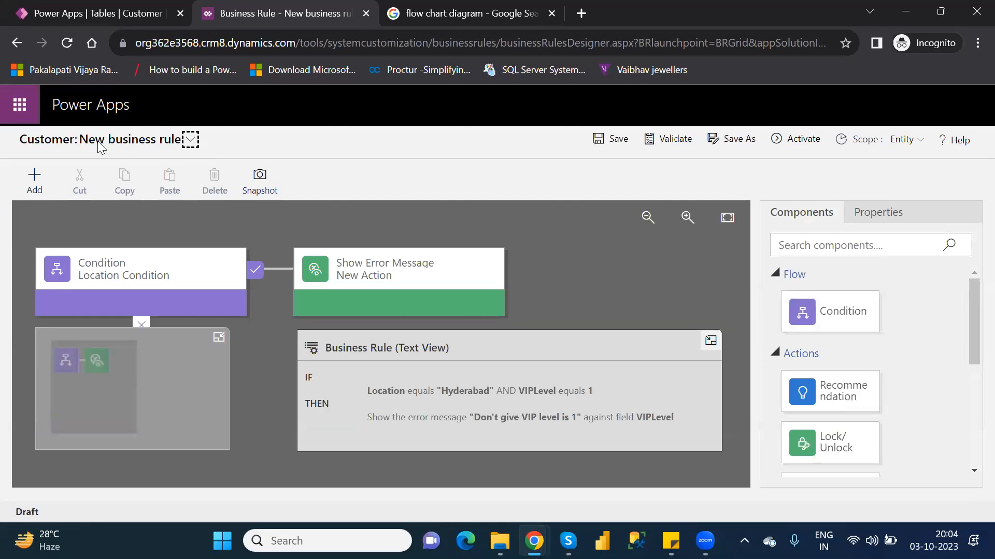
click(190, 140)
key(ctrl+a)
key(BackSpace)
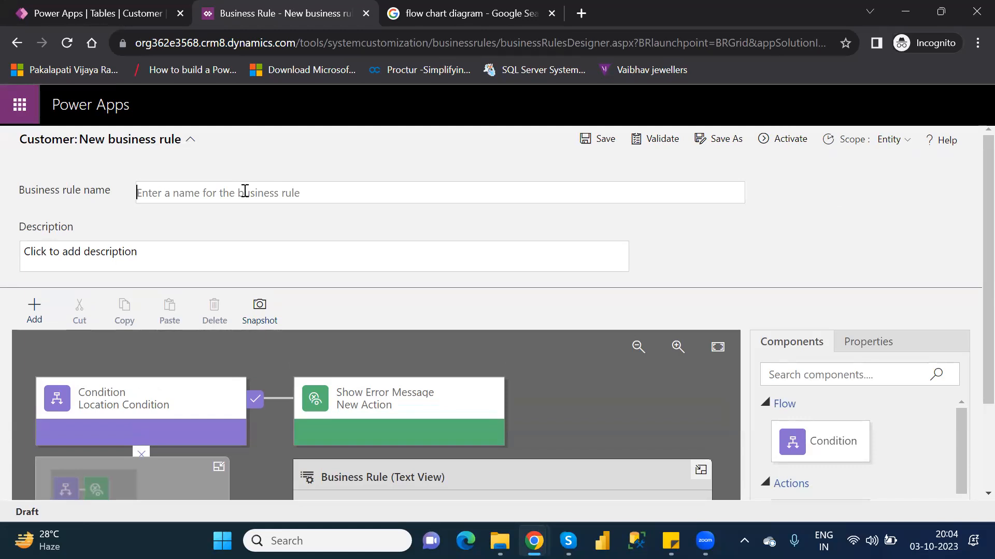
text(L)
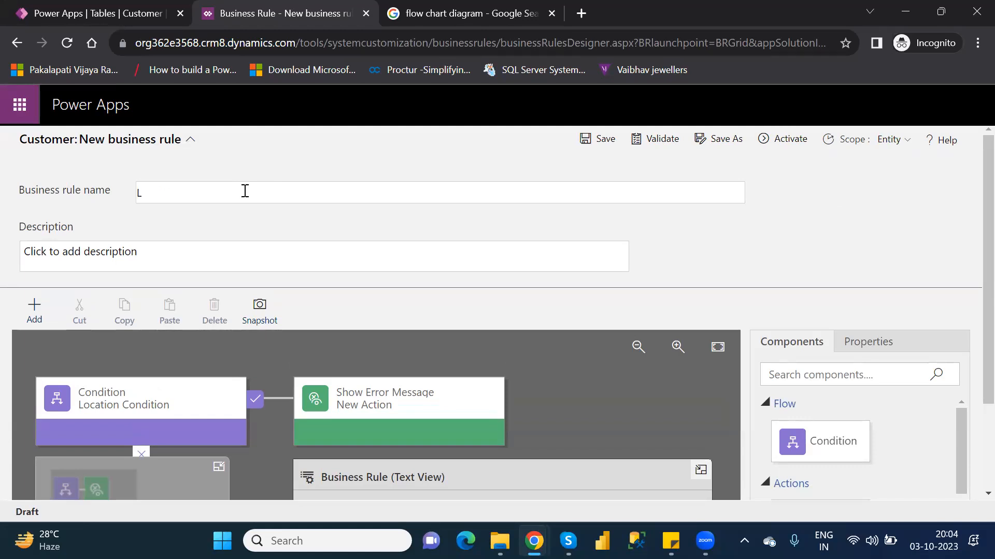
text(ocation )
text(Na)
key(BackSpace)
key(BackSpace)
text(and VIP Level)
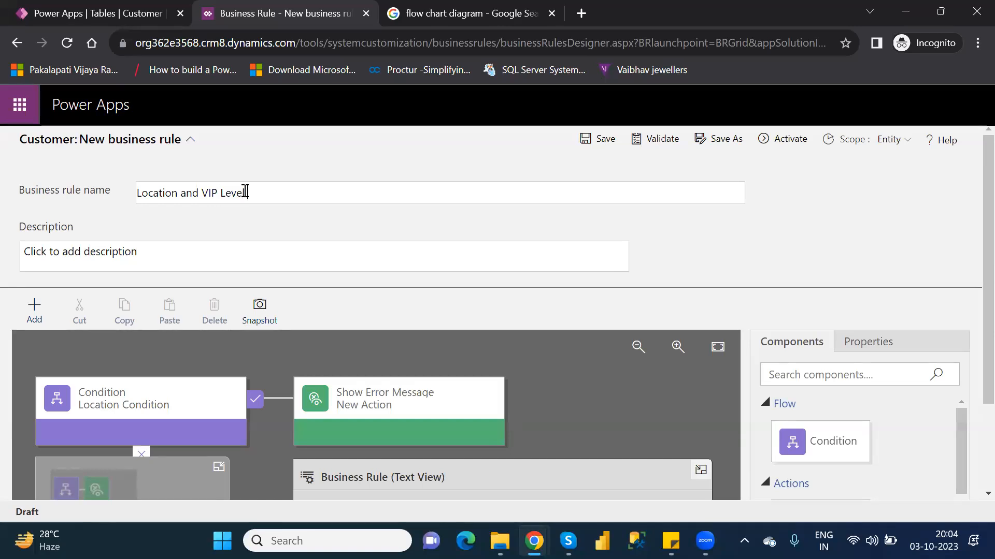
text( Rulew)
click(601, 139)
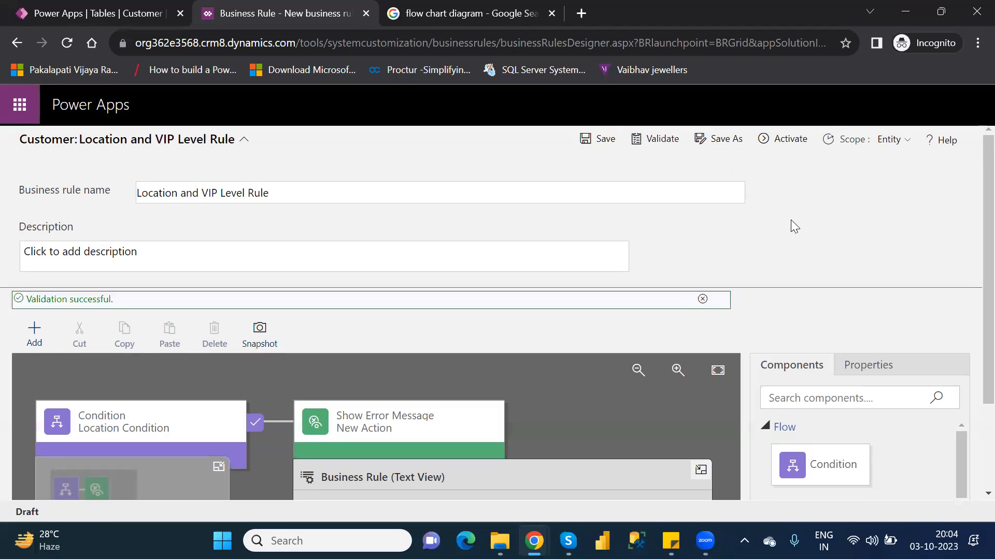
Step: Activate the renamed business rule and return to the refreshed Customer business rules list
click(788, 141)
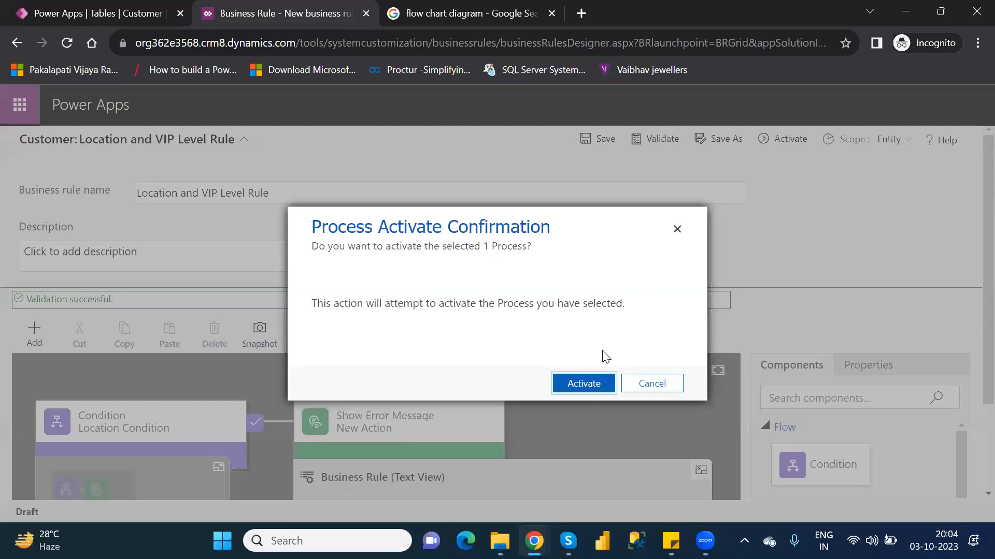
click(583, 384)
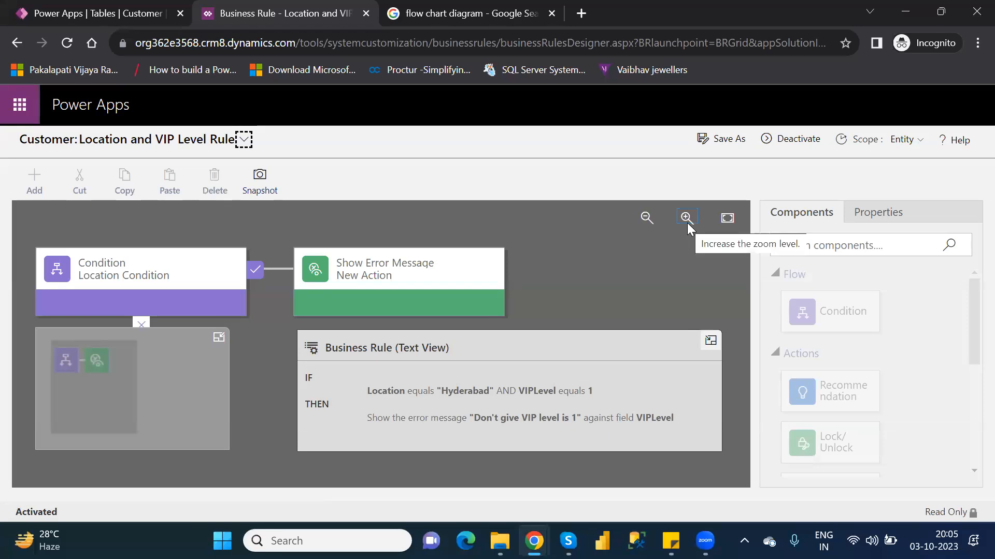
click(366, 14)
click(611, 352)
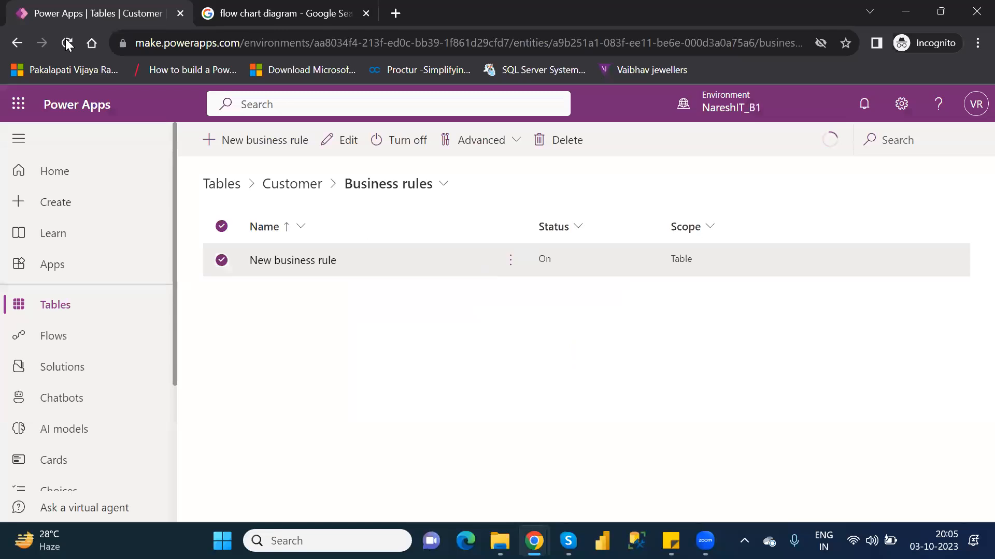
click(66, 43)
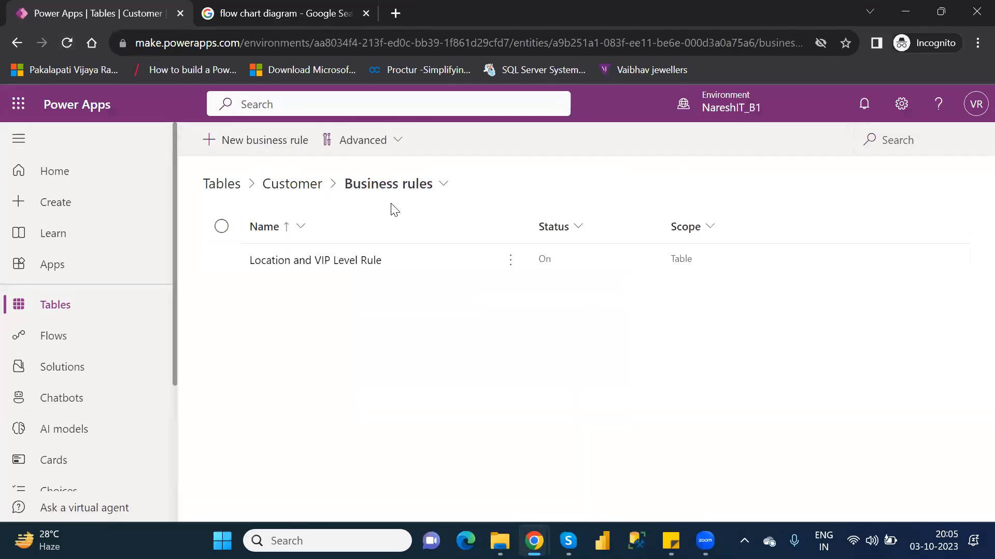
Step: Open the Customer table's rows for editing and start a new row using the form
click(287, 190)
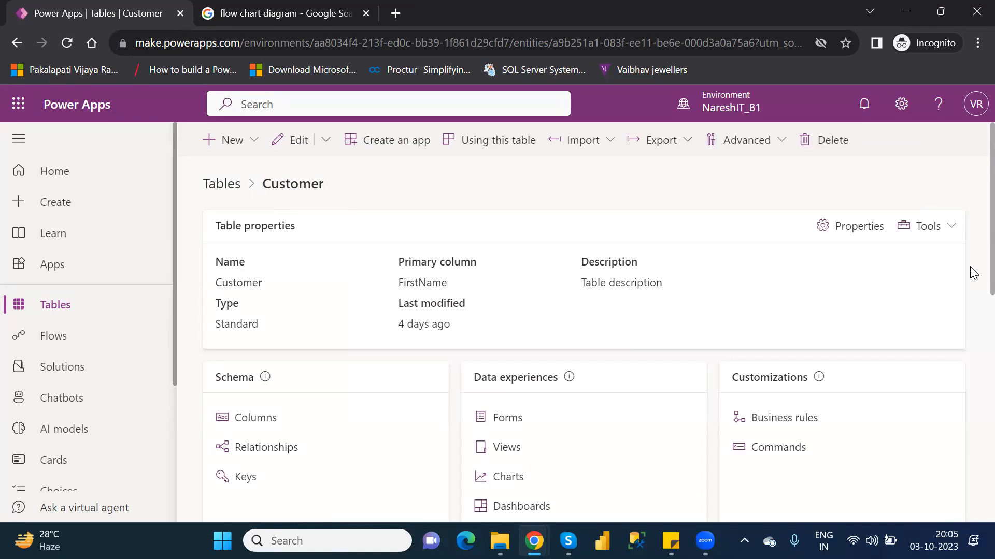
scroll(972, 274, down, 2)
scroll(973, 340, down, 9)
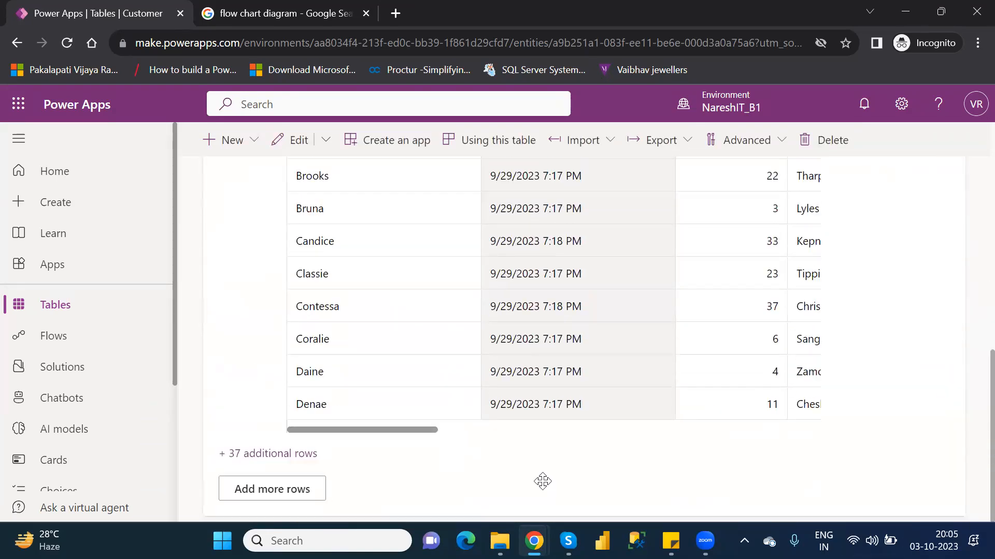
click(257, 494)
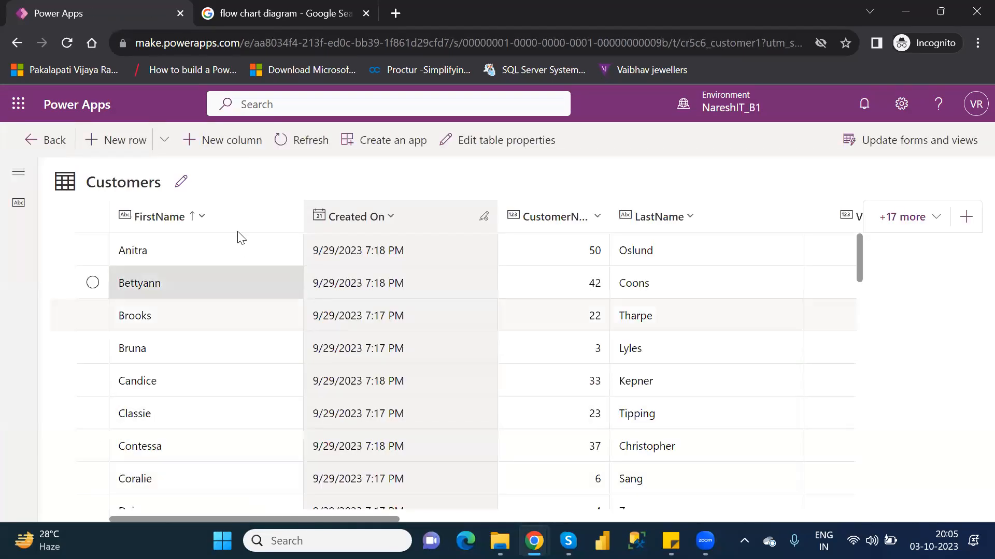
click(164, 141)
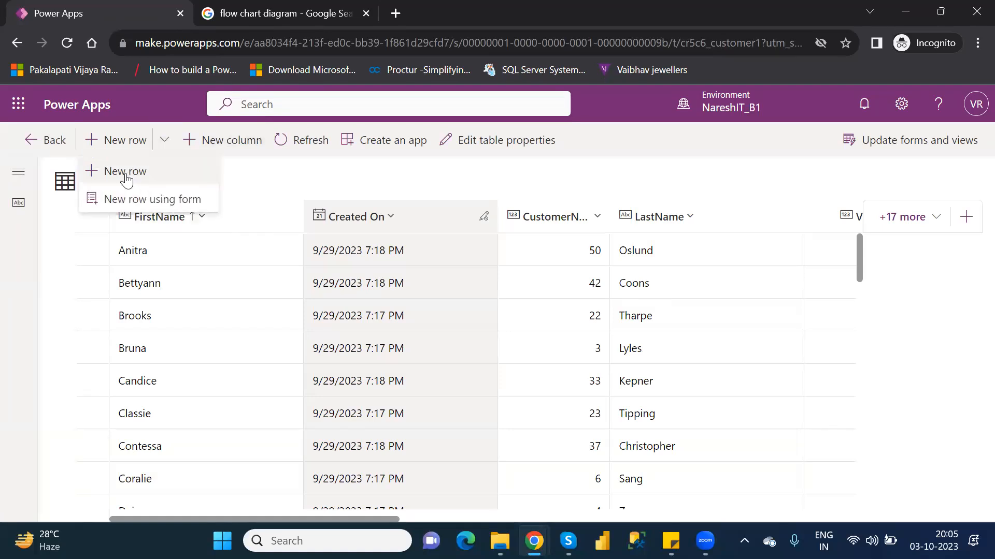
click(149, 202)
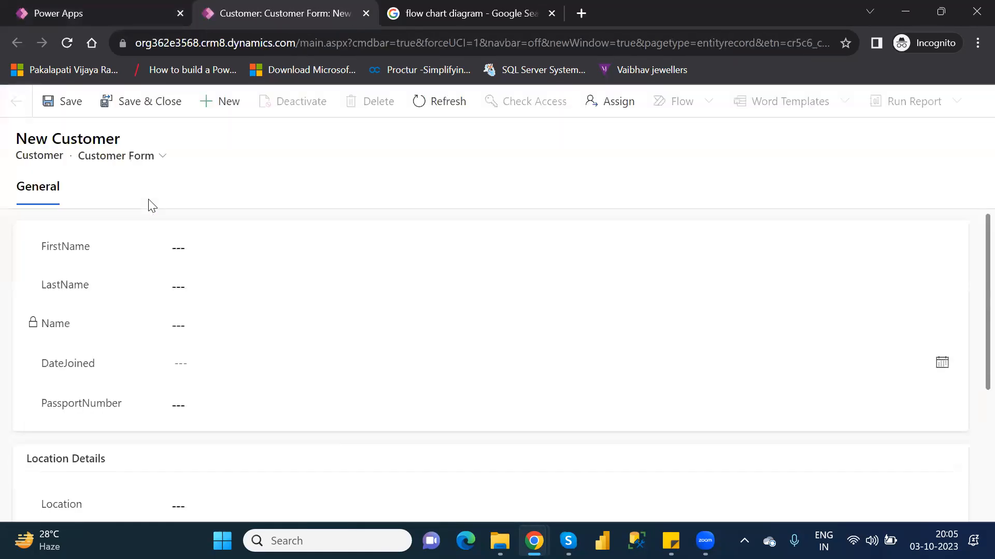
Step: Set the new customer's FirstName to "Power Apps" and LastName to "Microsoft"
click(204, 247)
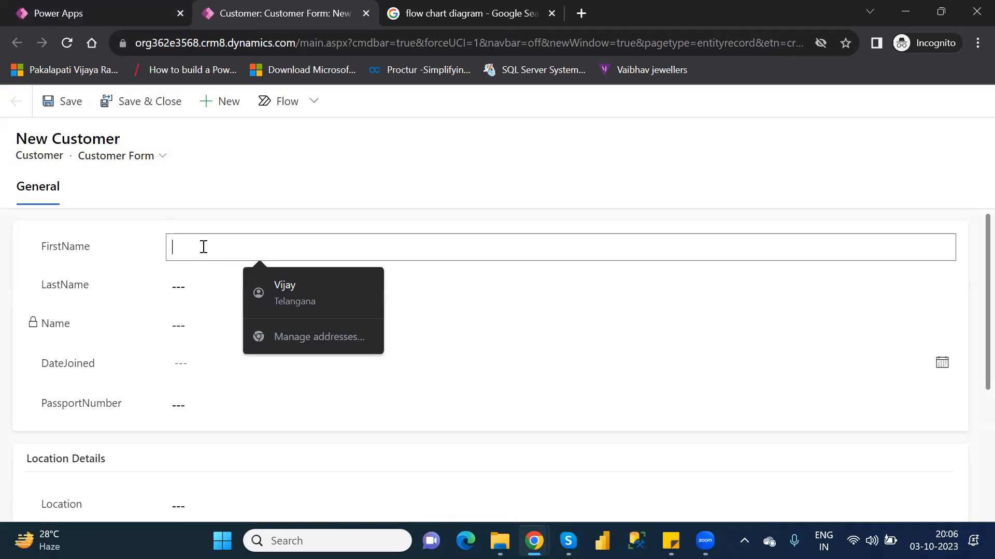
text(B)
key(BackSpace)
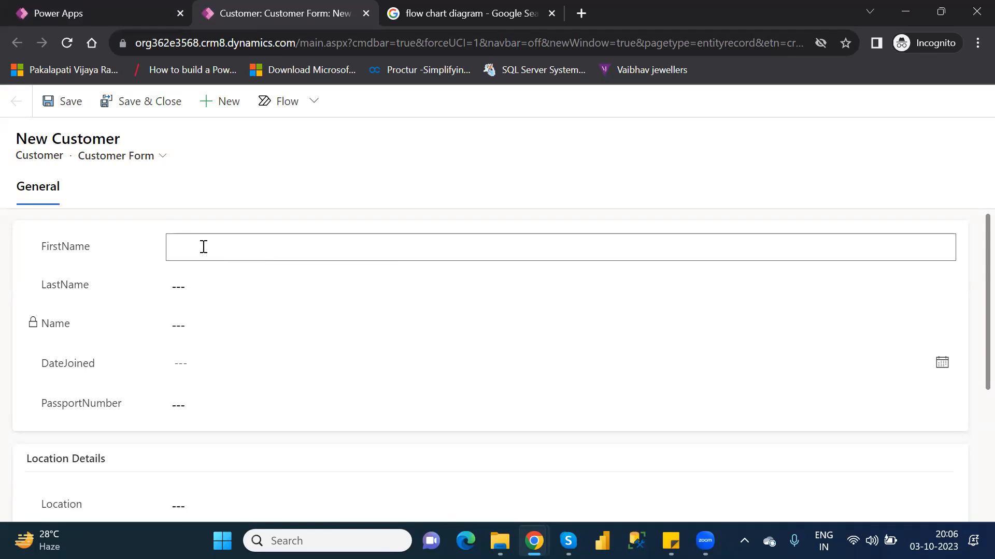
text(Power Apps)
click(215, 279)
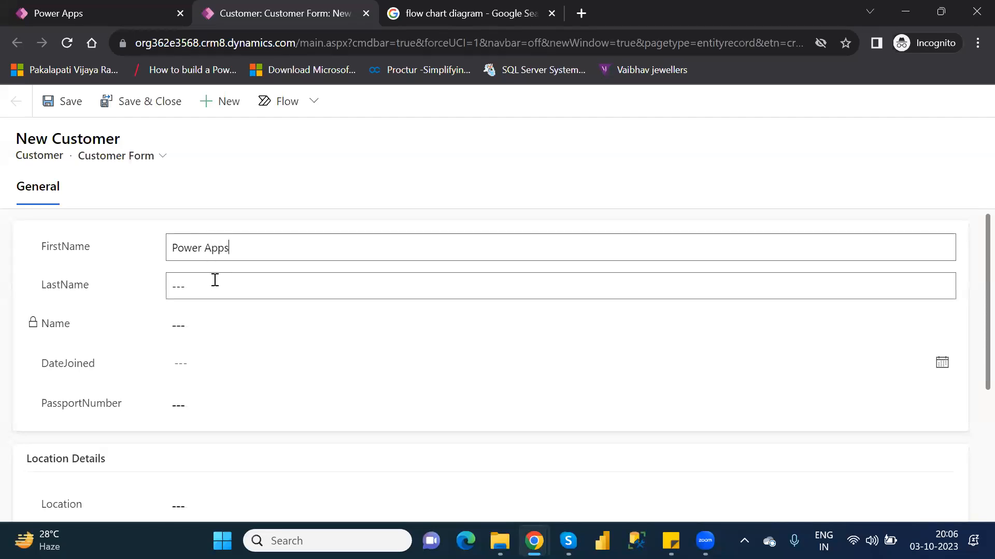
text(Mic)
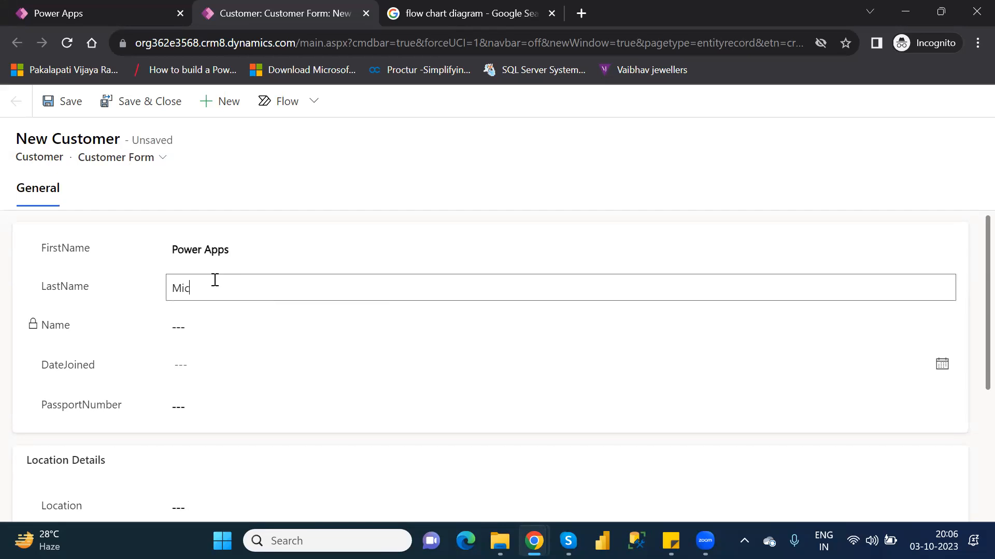
text(rosoft)
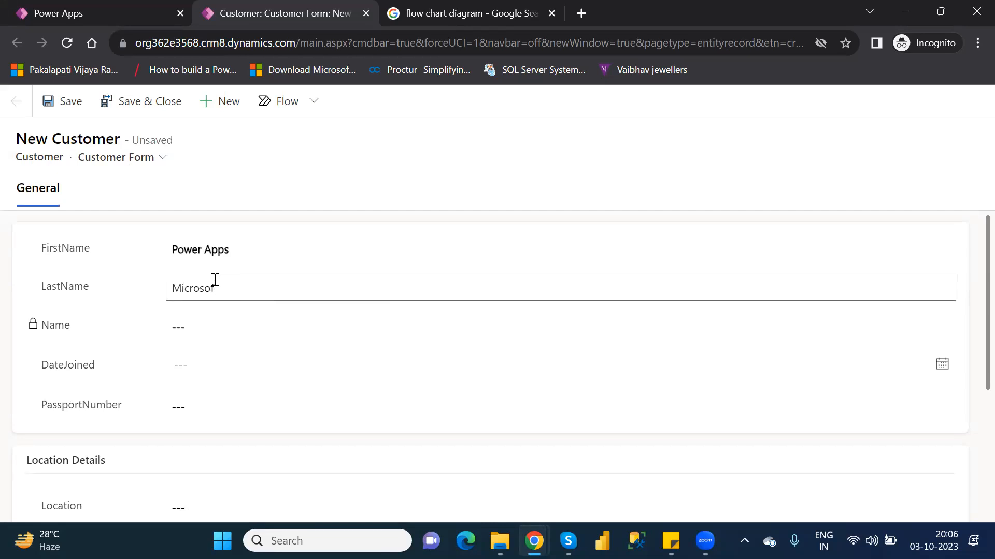
Step: Set DateJoined to 10/5/2023 and enter a passport number for the new customer
click(223, 371)
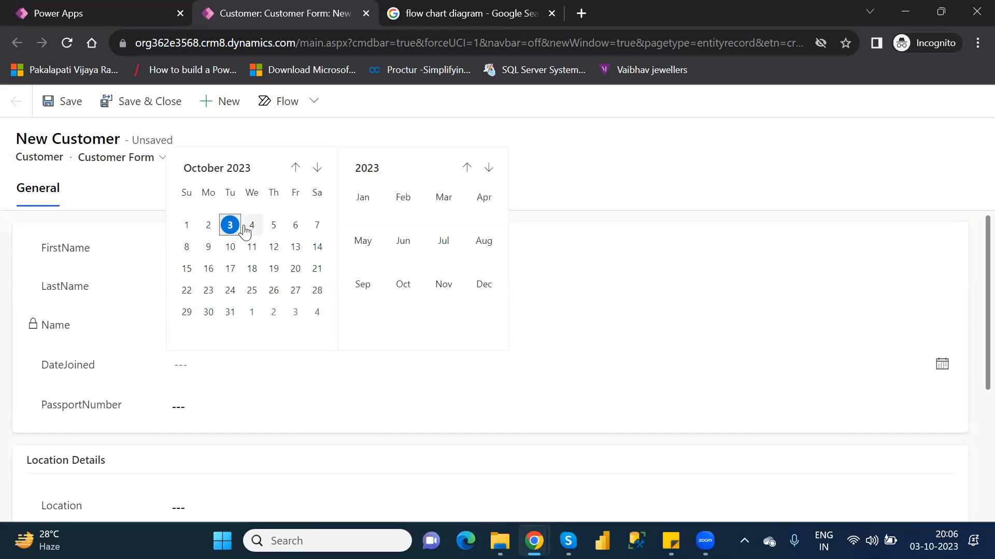
click(272, 226)
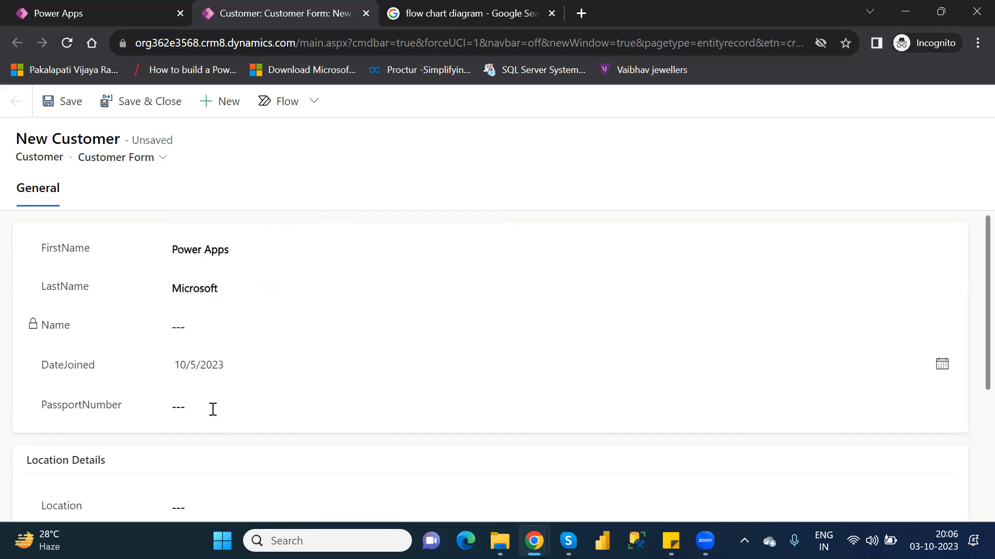
text(63547827)
click(971, 362)
Step: Set the new customer's Location to Hyderabad and VIPLevel to 1
scroll(972, 399, down, 2)
scroll(970, 437, down, 1)
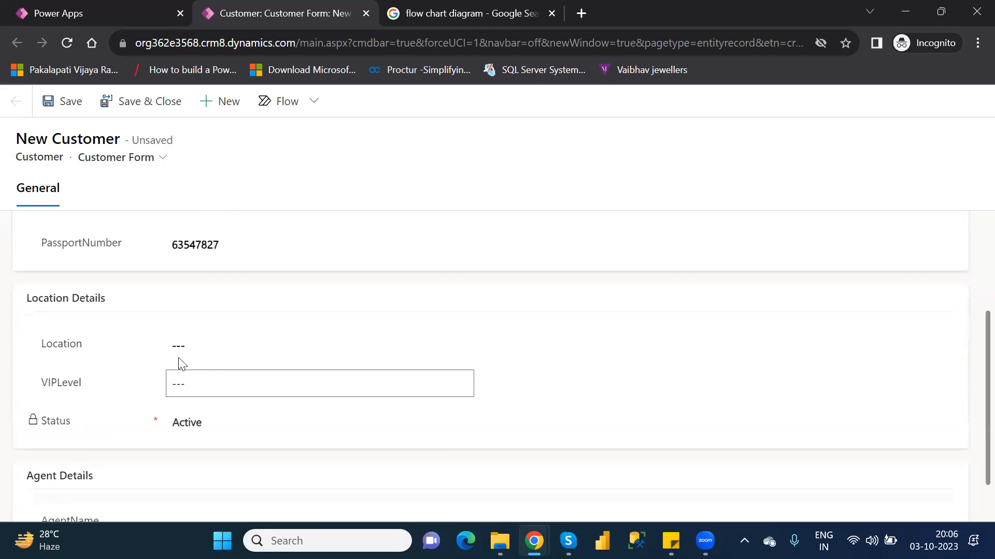
click(184, 341)
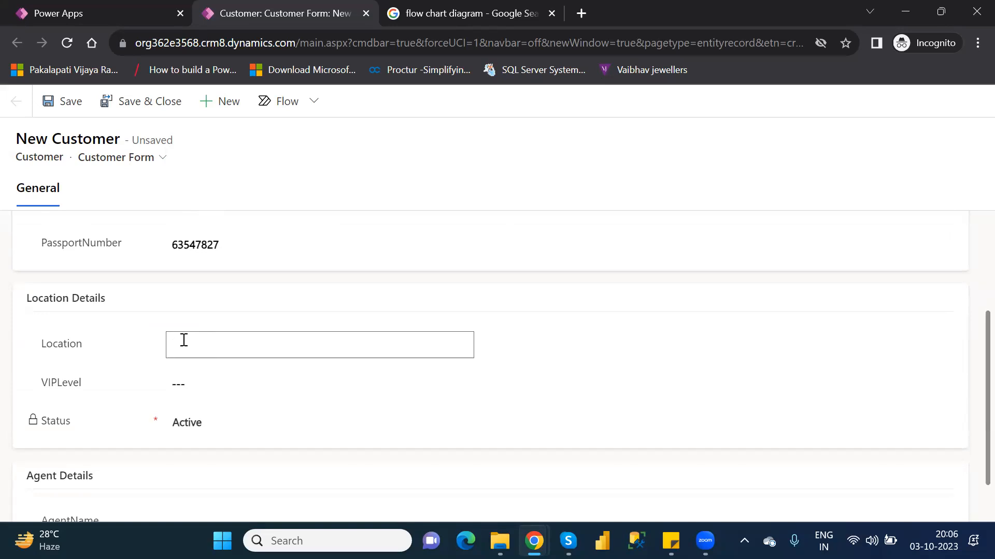
text(Hydera)
text(v)
text(bad)
click(198, 380)
text(1)
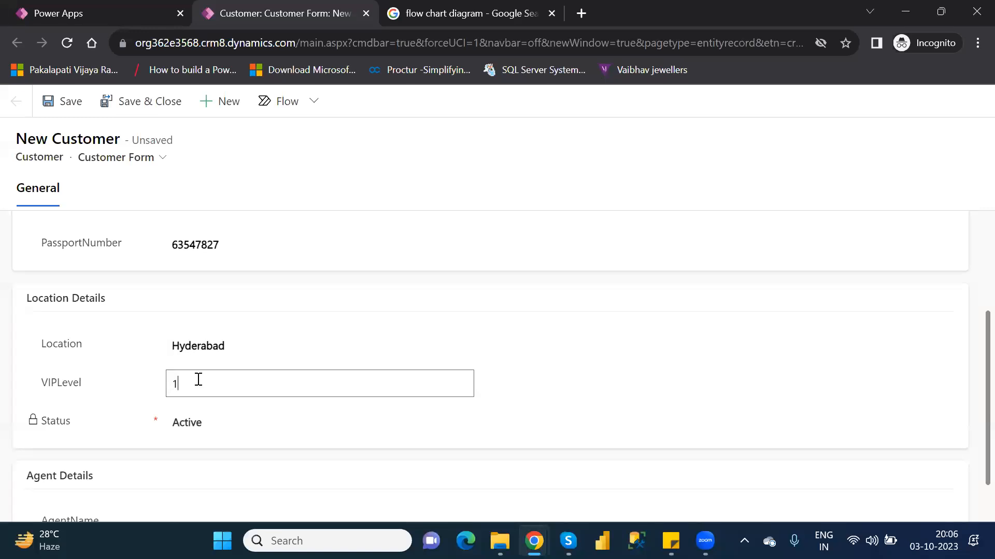
click(231, 436)
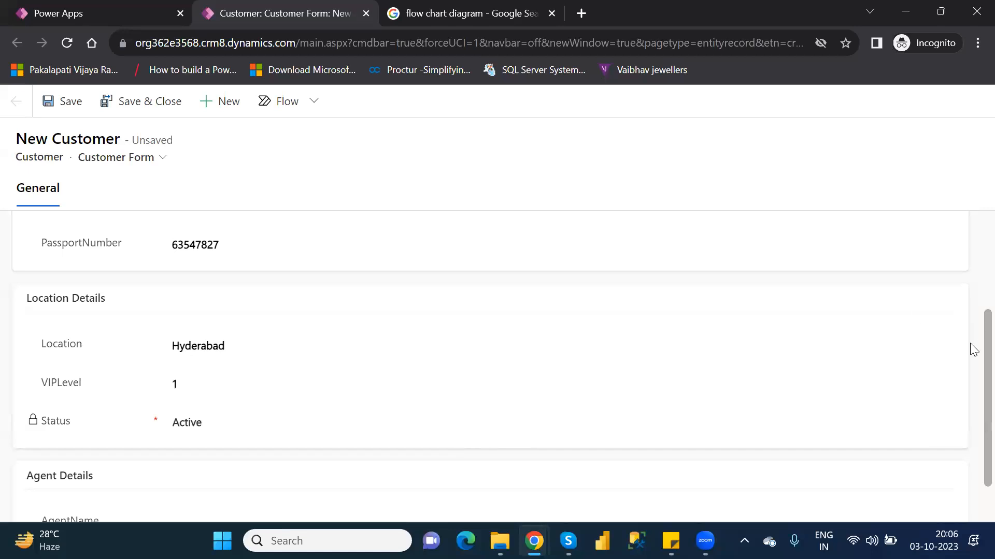
Step: Set AgentName to "Microsoft" and try to save the new customer record
scroll(970, 391, down, 2)
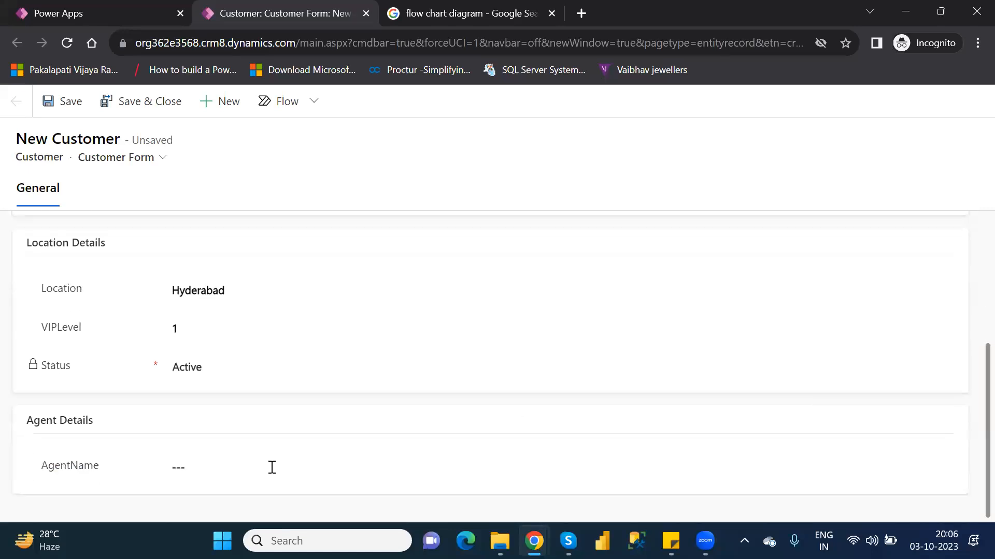
click(245, 463)
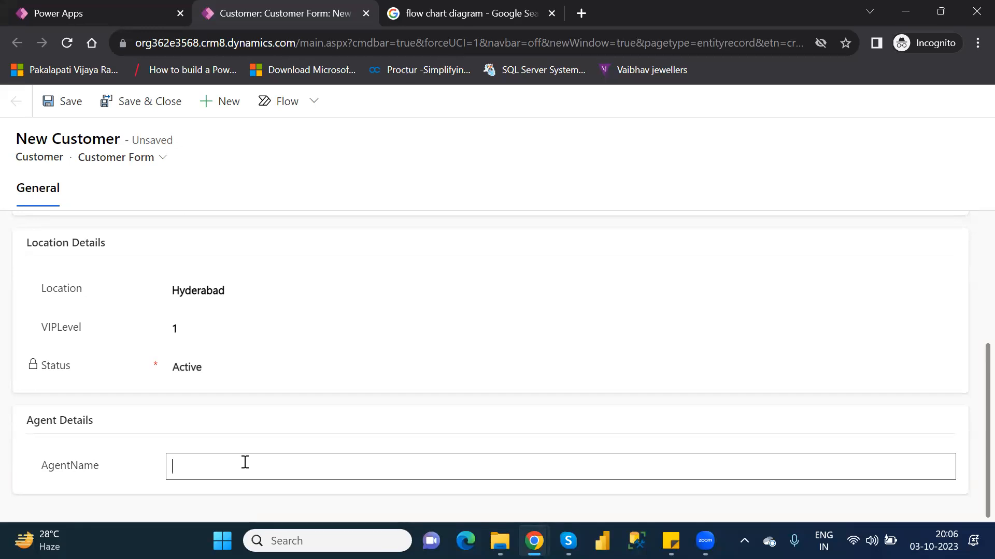
text(Norma;)
key(BackSpace)
key(BackSpace)
key(BackSpace)
key(BackSpace)
text(Microsoft)
click(59, 108)
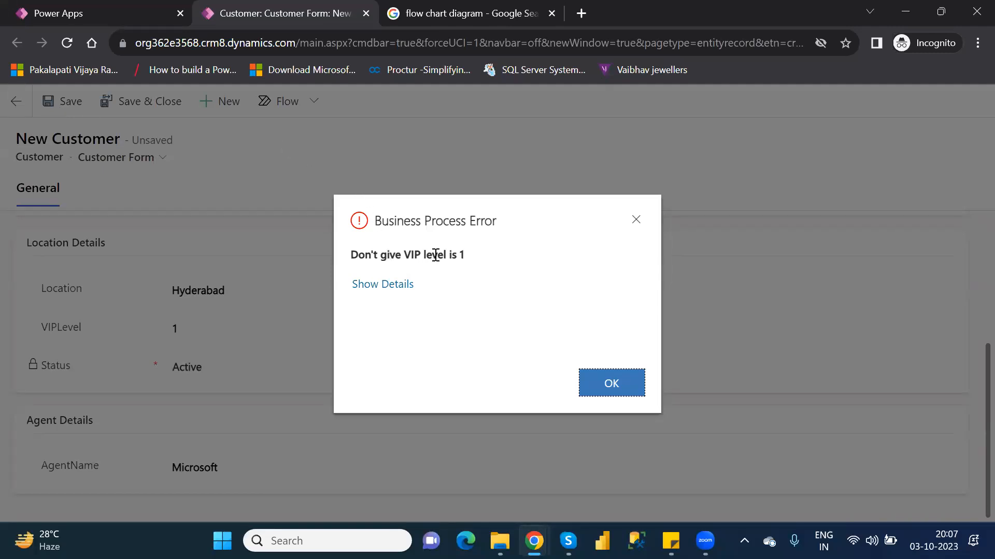
Step: Review the business process error's details and dismiss it, and save the new customer with VIPLevel set to 2
click(390, 283)
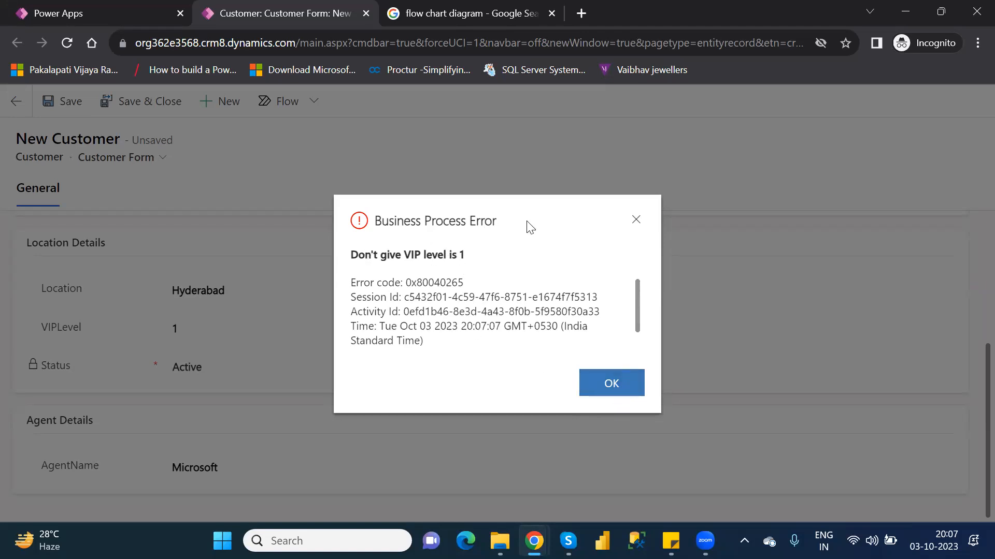
click(619, 388)
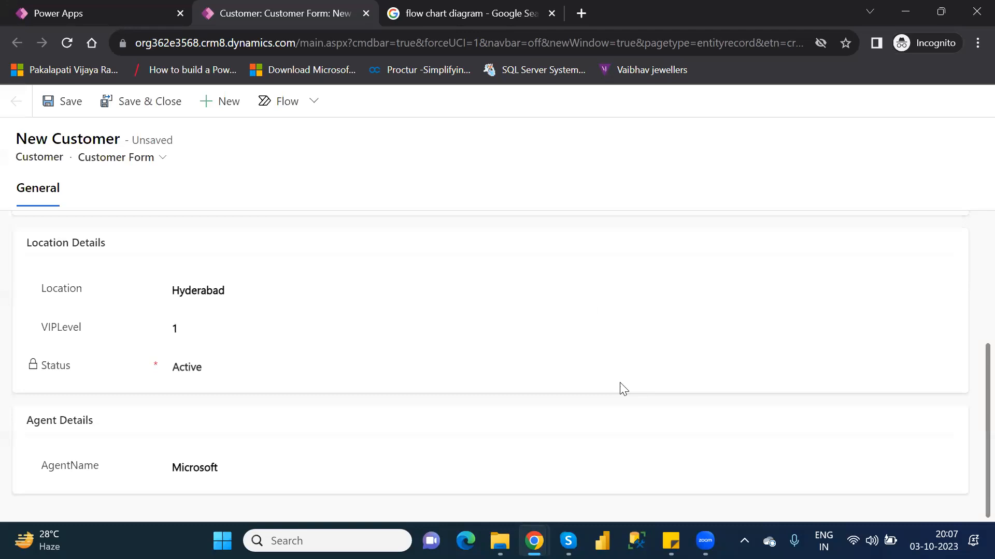
double_click(196, 327)
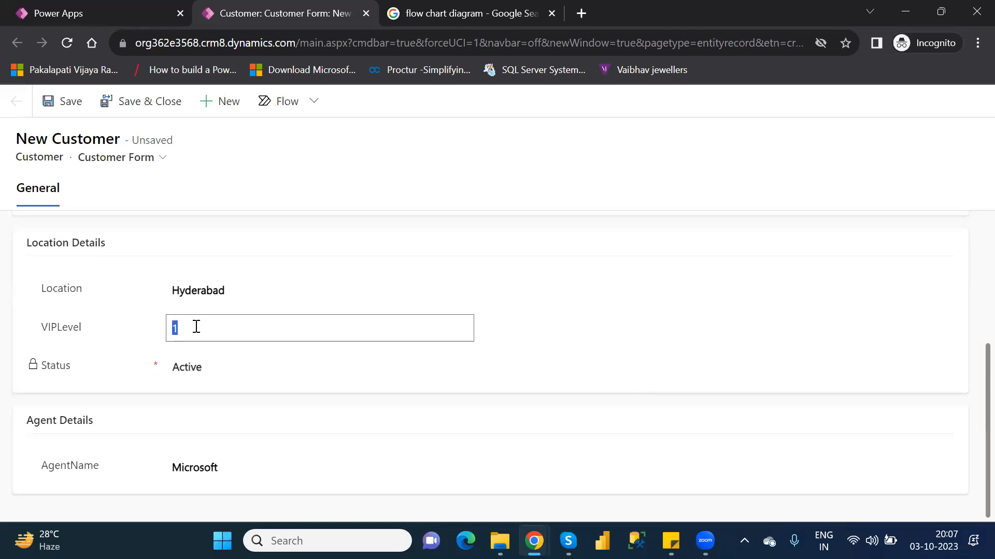
text(2)
click(78, 109)
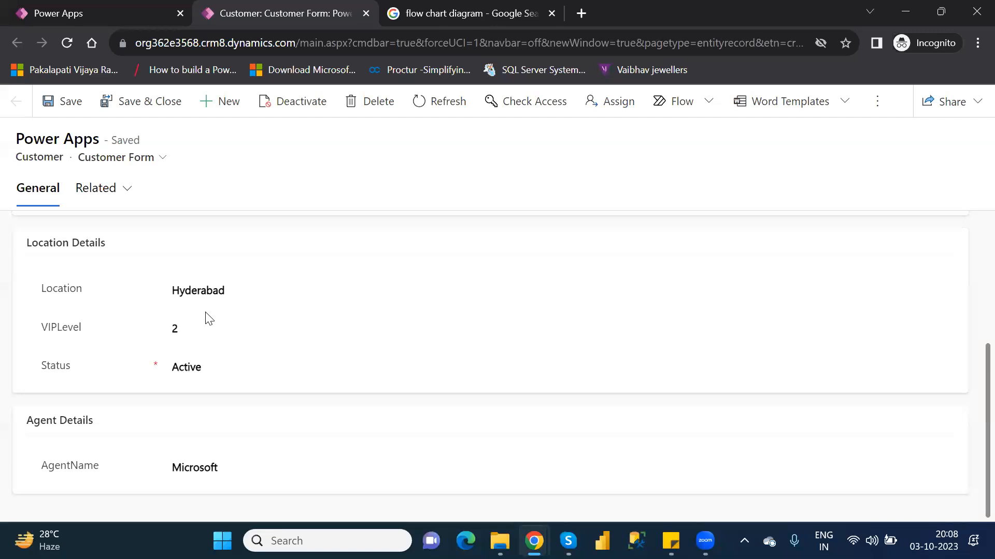
Step: Set the customer's VIPLevel to 1 and Location to Pune, and save the record
click(209, 334)
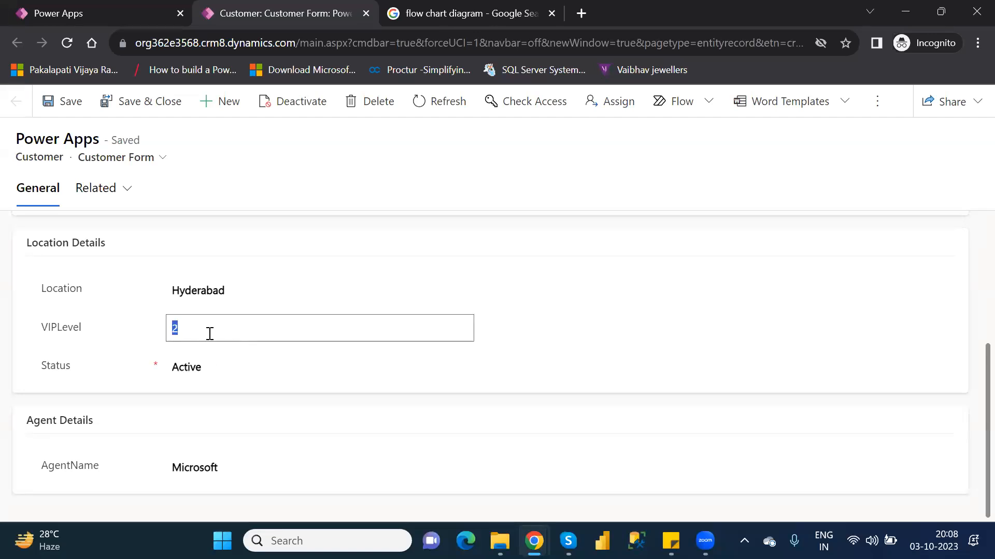
text(1)
click(226, 289)
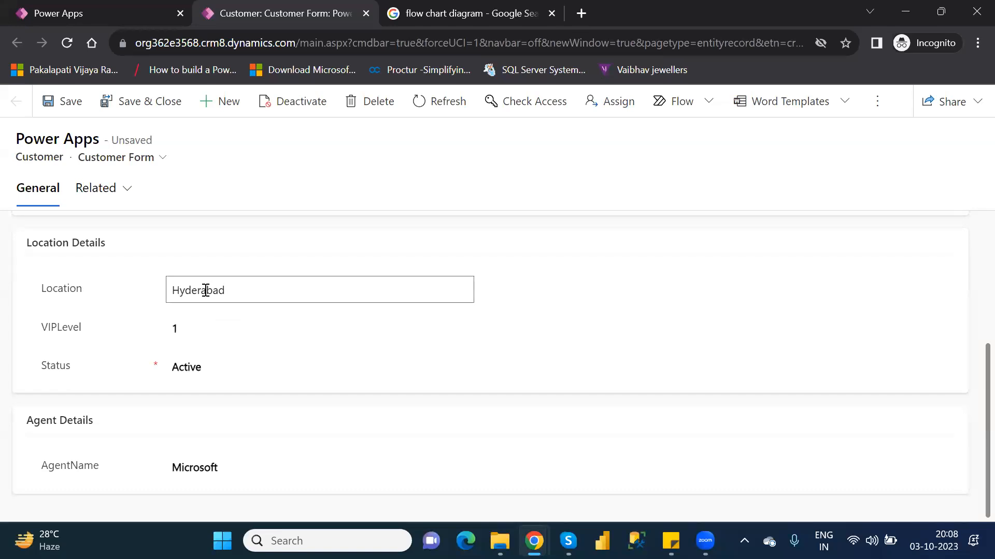
double_click(206, 290)
text(Pune)
click(69, 102)
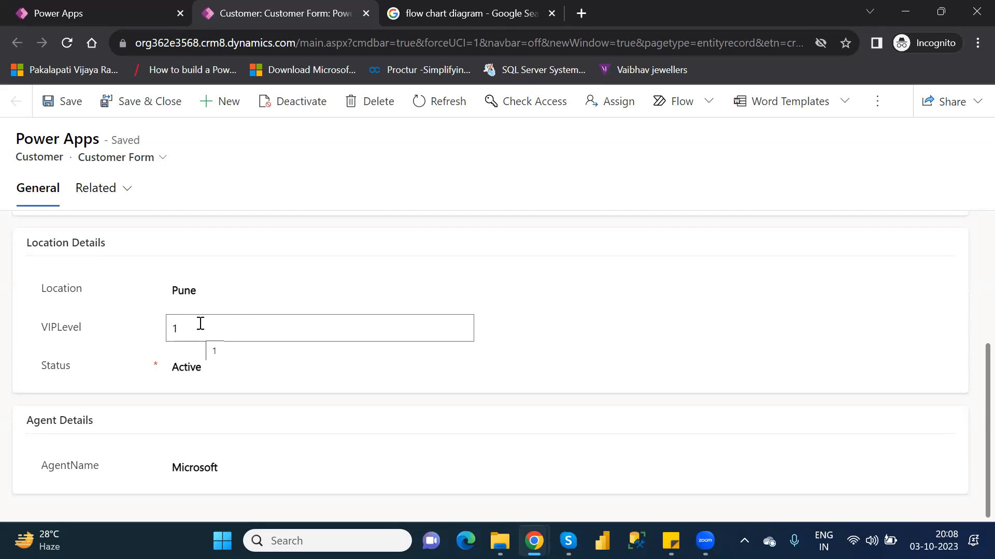
Step: Set the customer's Location to Hyderabad, try to save the record, and dismiss the business process error
click(190, 292)
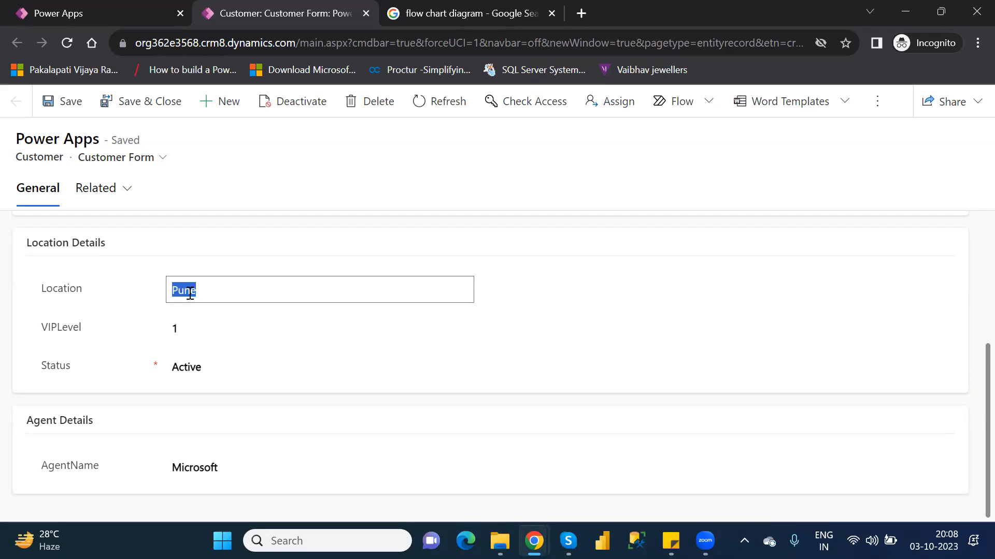
text(Hyderabad)
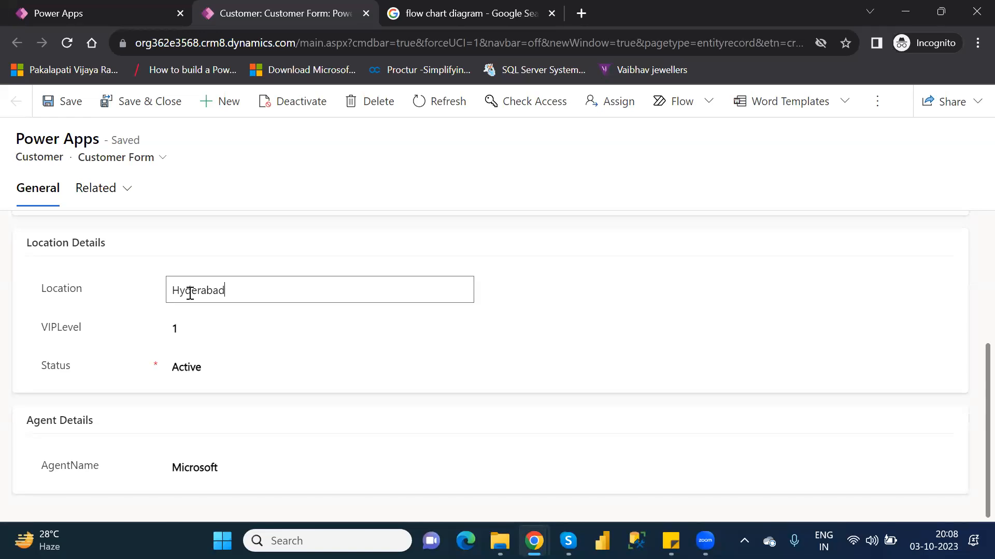
click(75, 110)
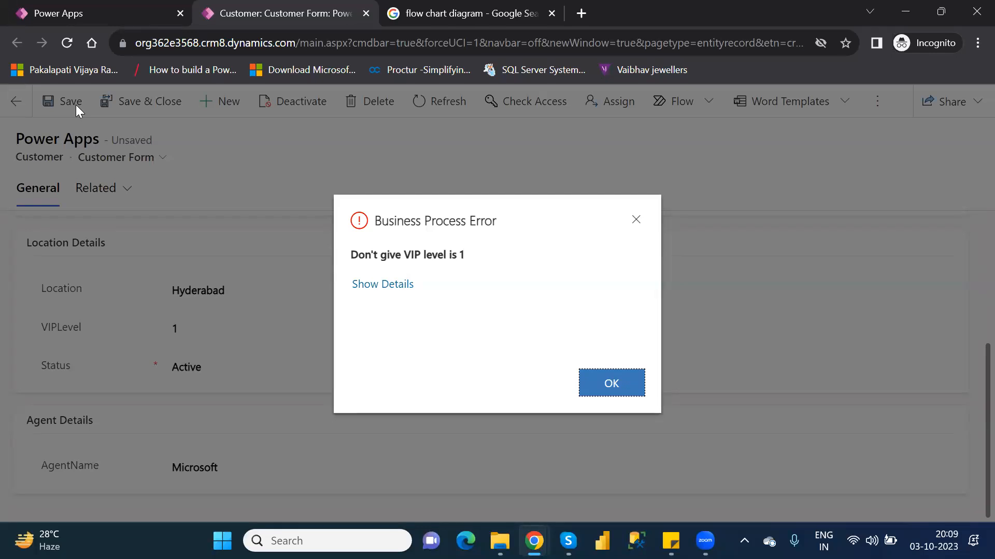
click(614, 395)
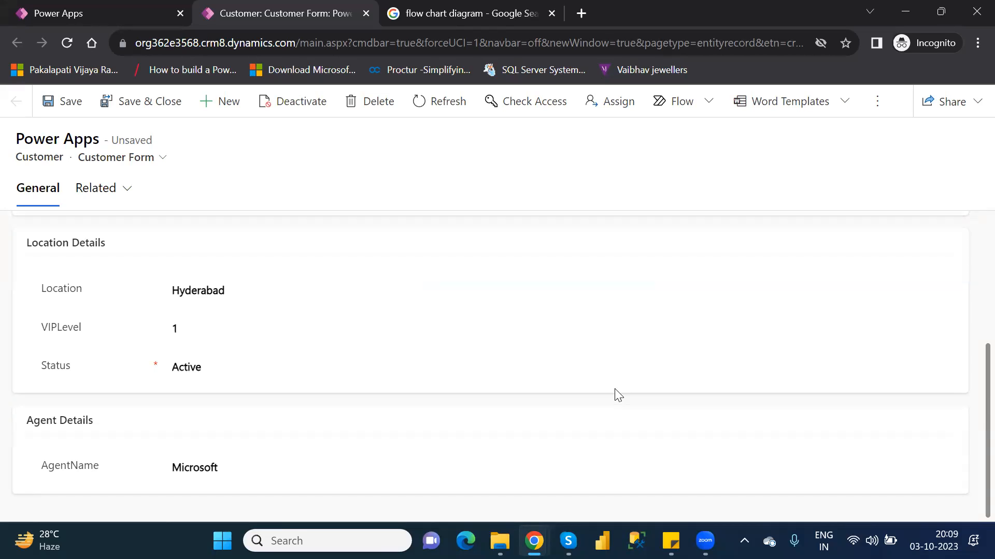
click(940, 541)
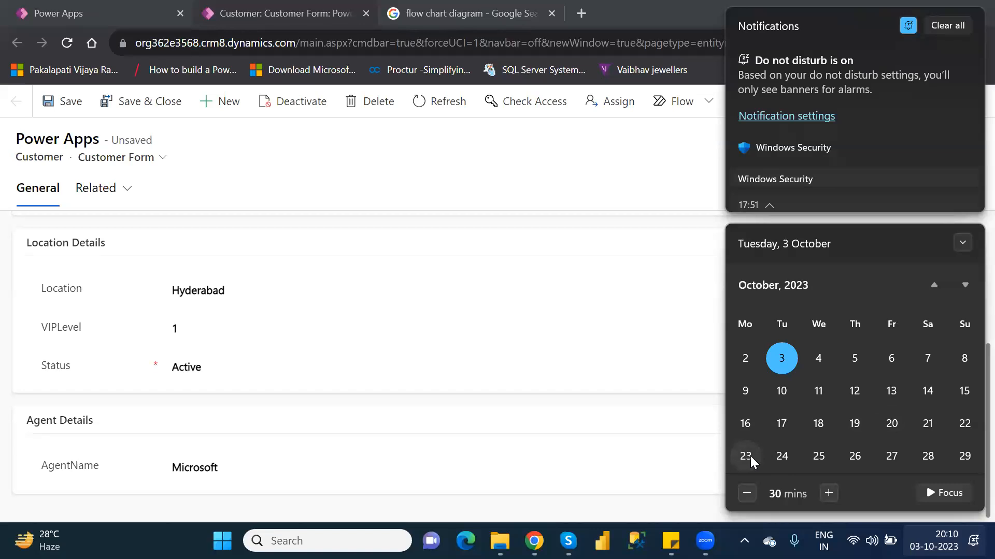
click(513, 19)
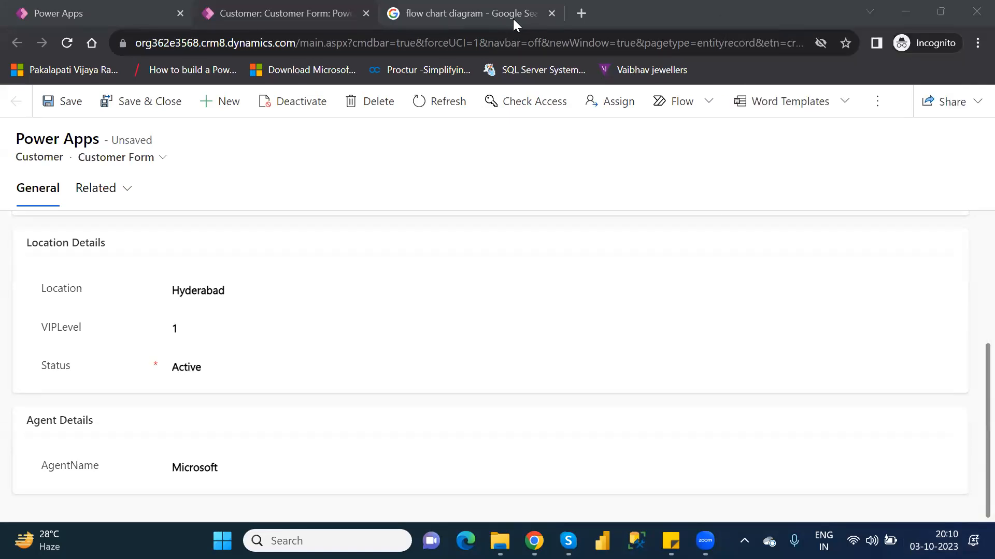